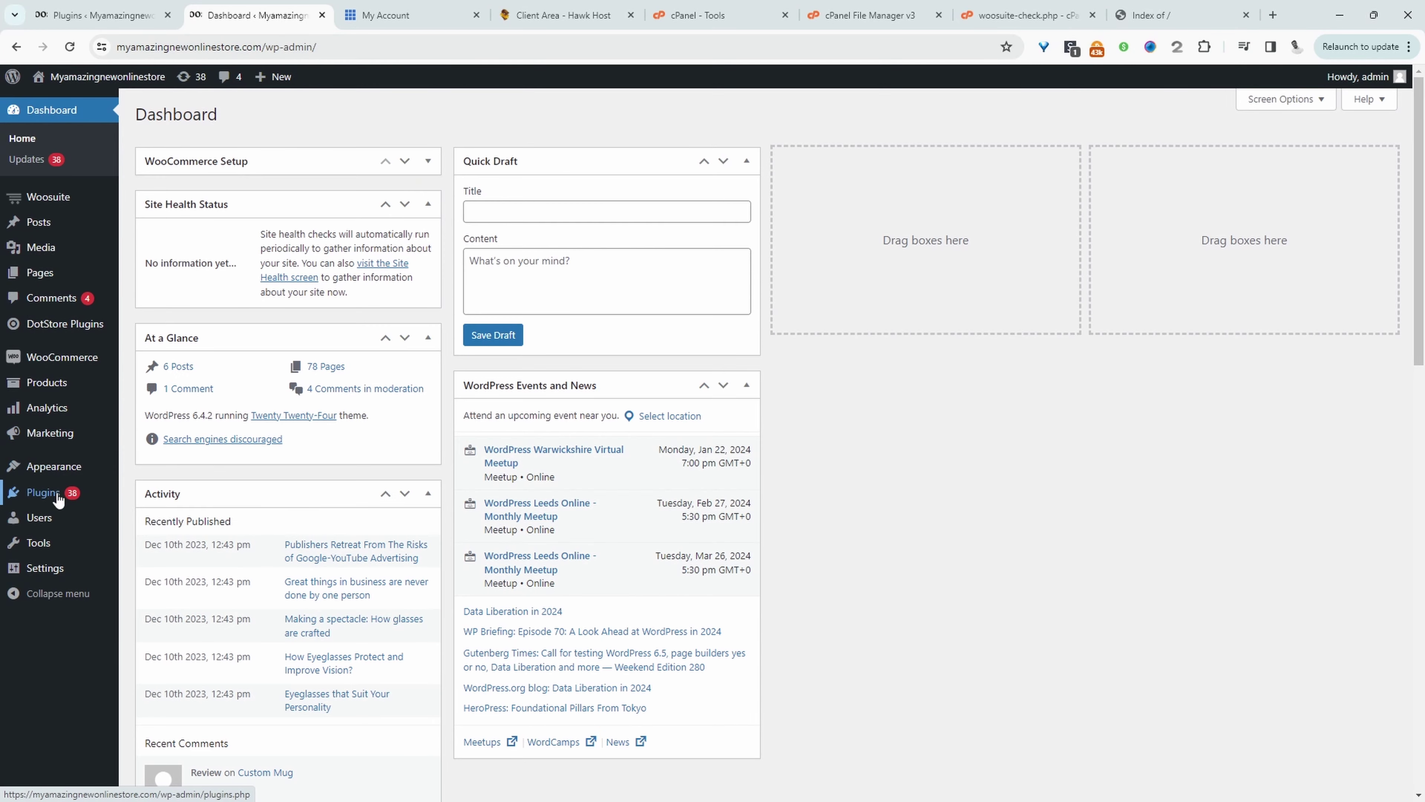
Step: Find UpdraftPlus by searching for "updraft" among new plugins, and update and activate it on the original site
mouse_move(96, 505)
left_click(149, 521)
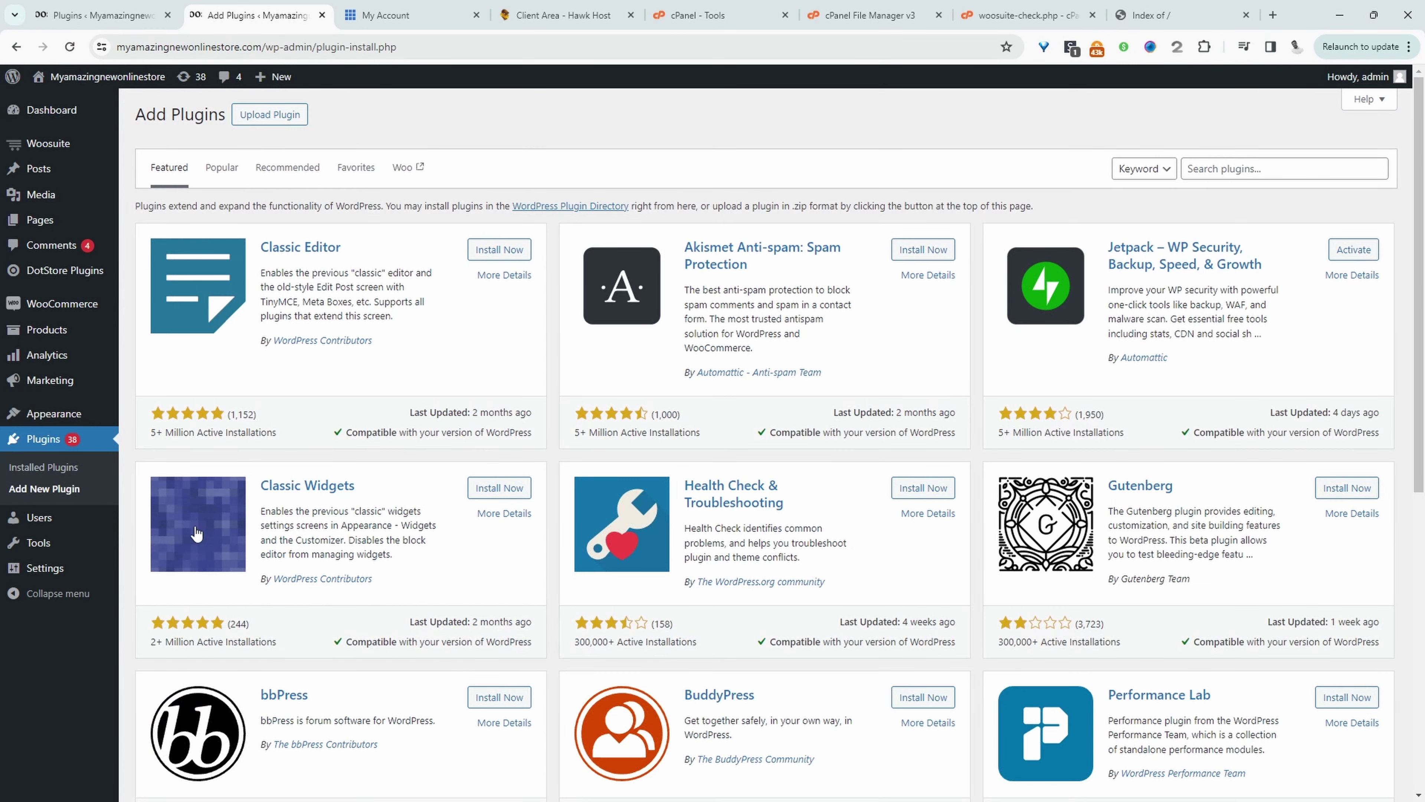
left_click(1249, 170)
type("updre")
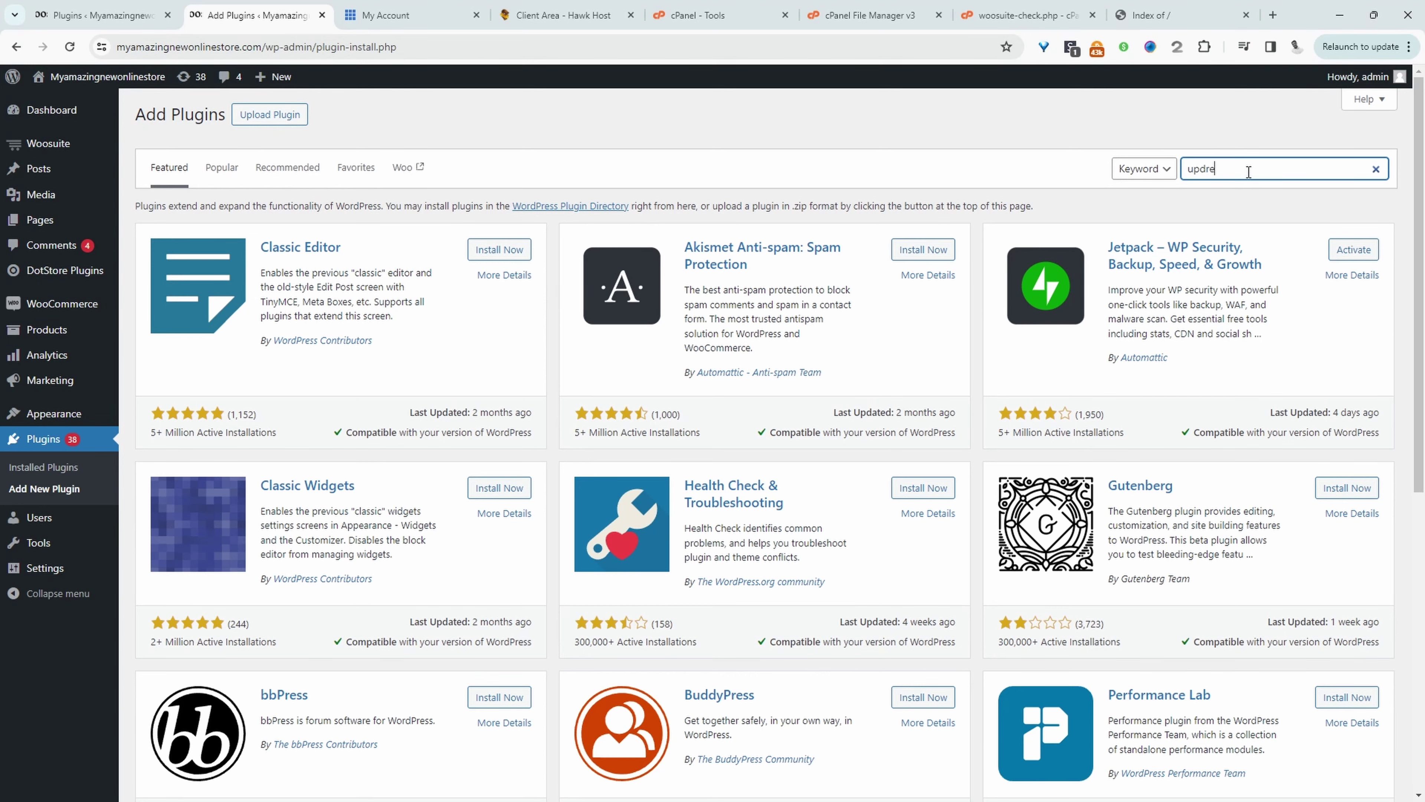
key("BackSpace")
type("aft")
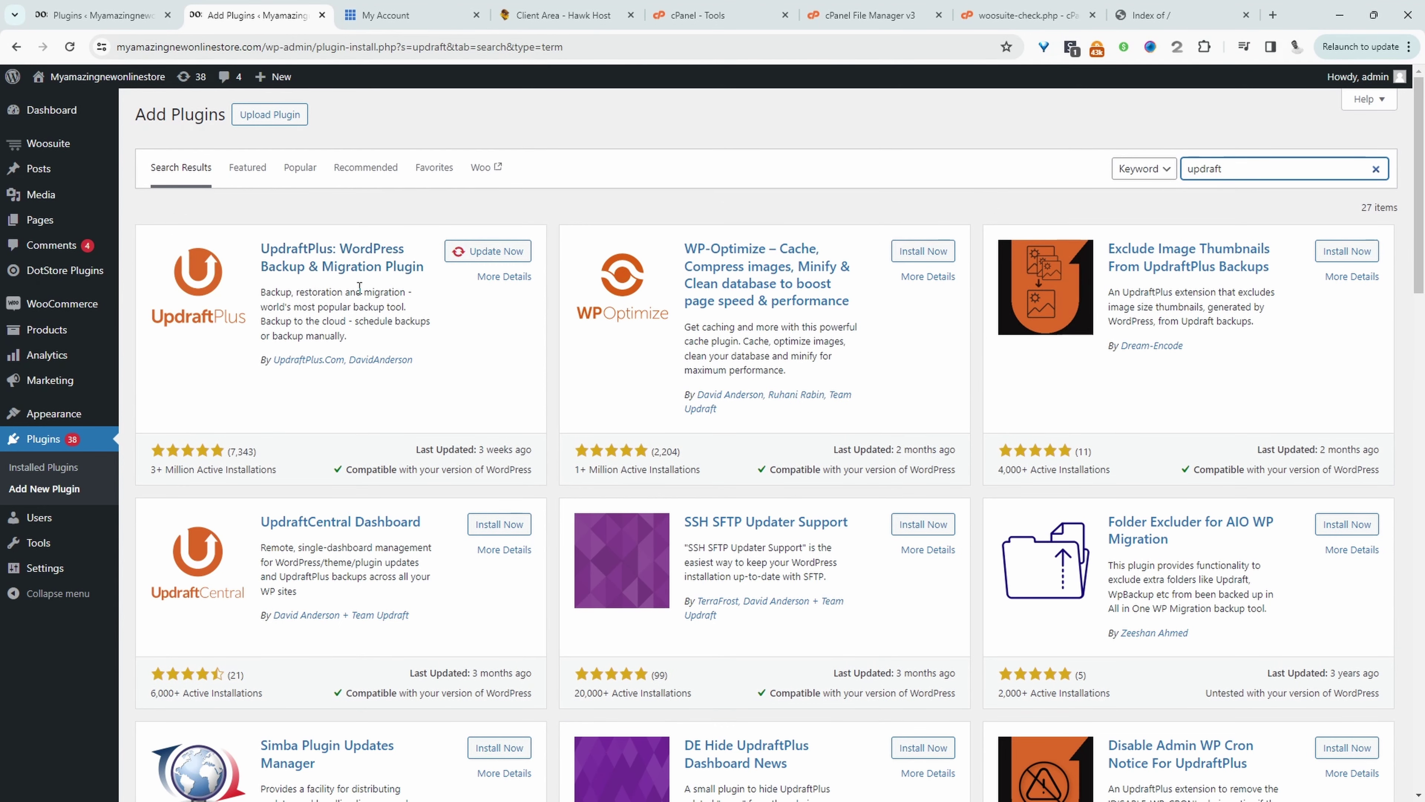
left_click(480, 259)
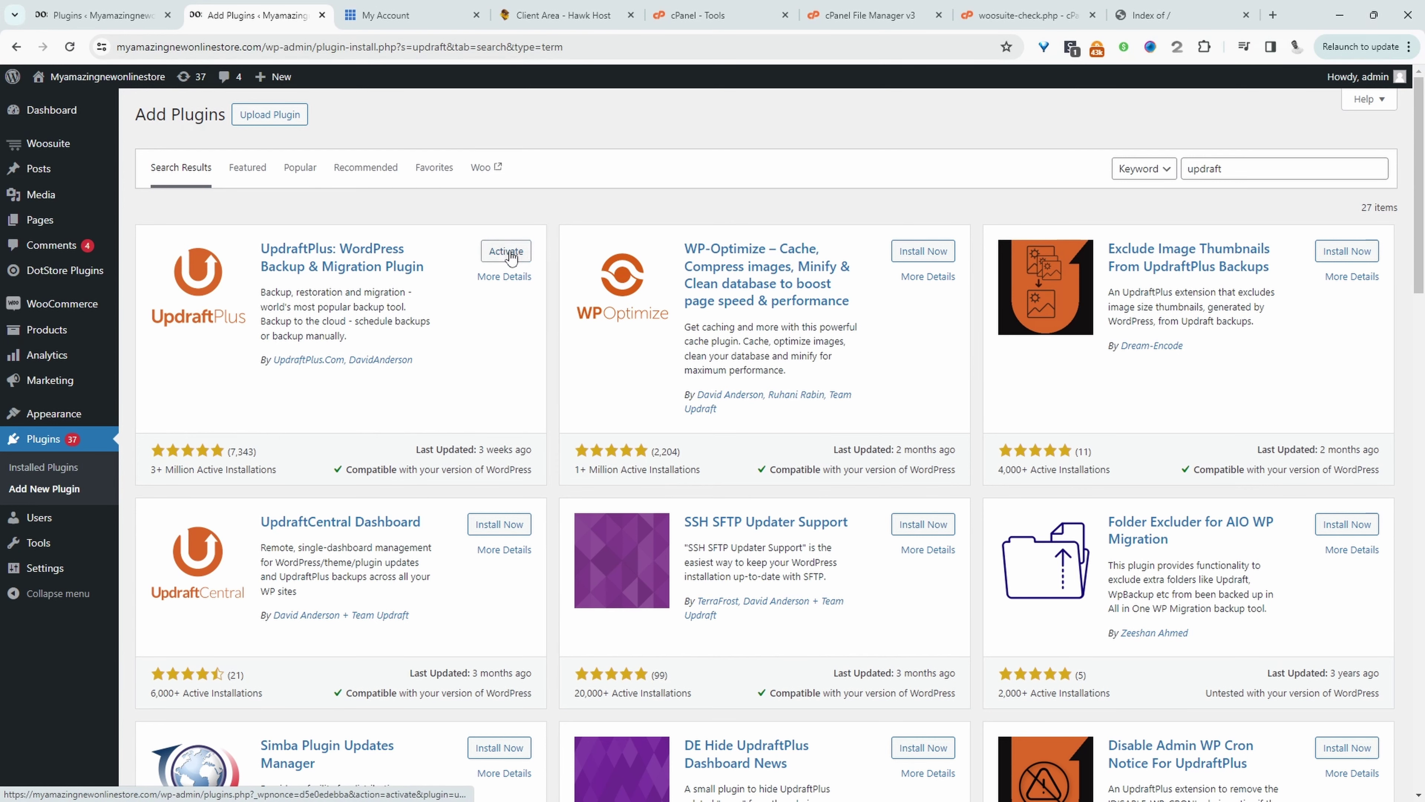
left_click(506, 251)
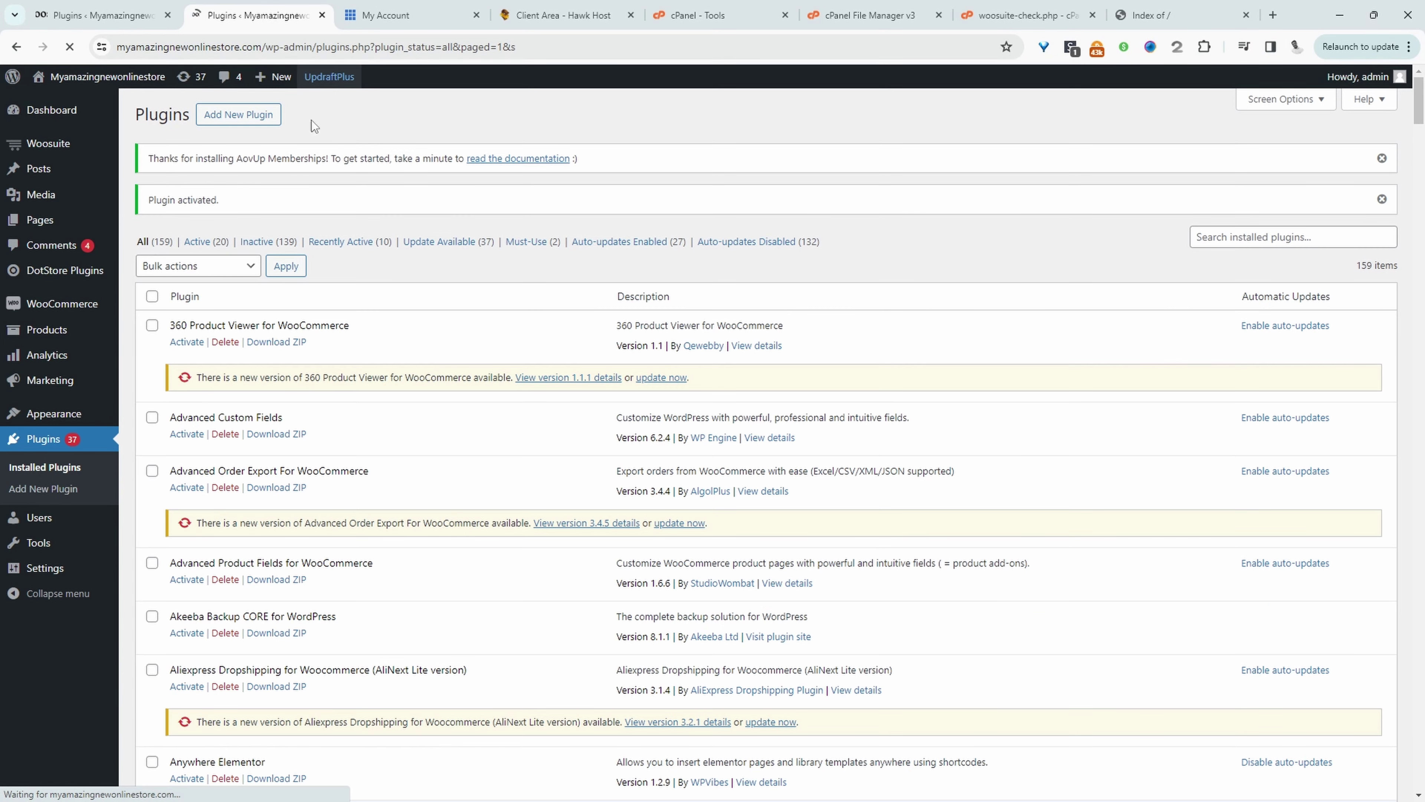
Step: Open UpdraftPlus Backup / Restore and run a new backup of the database only, leaving the files out
mouse_move(325, 79)
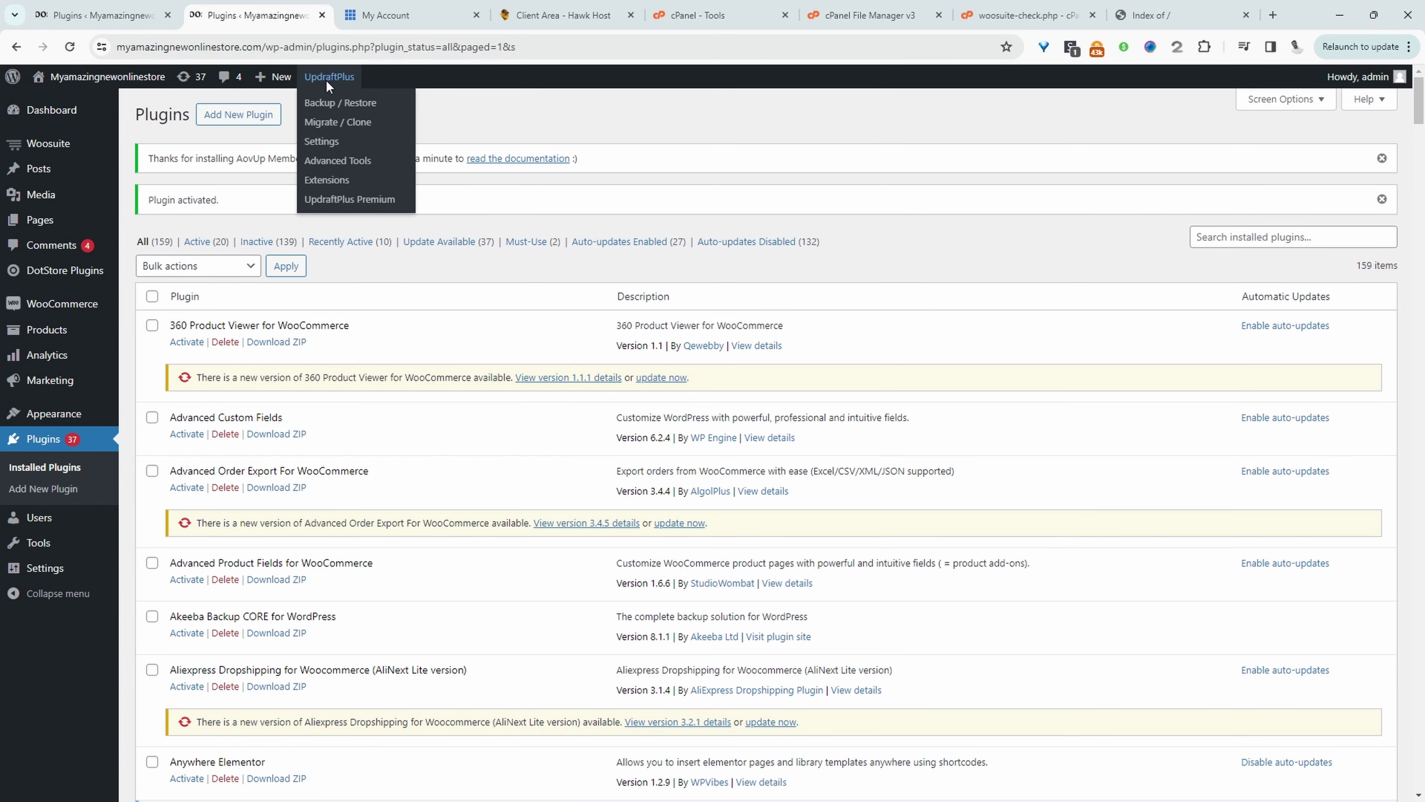
left_click(337, 104)
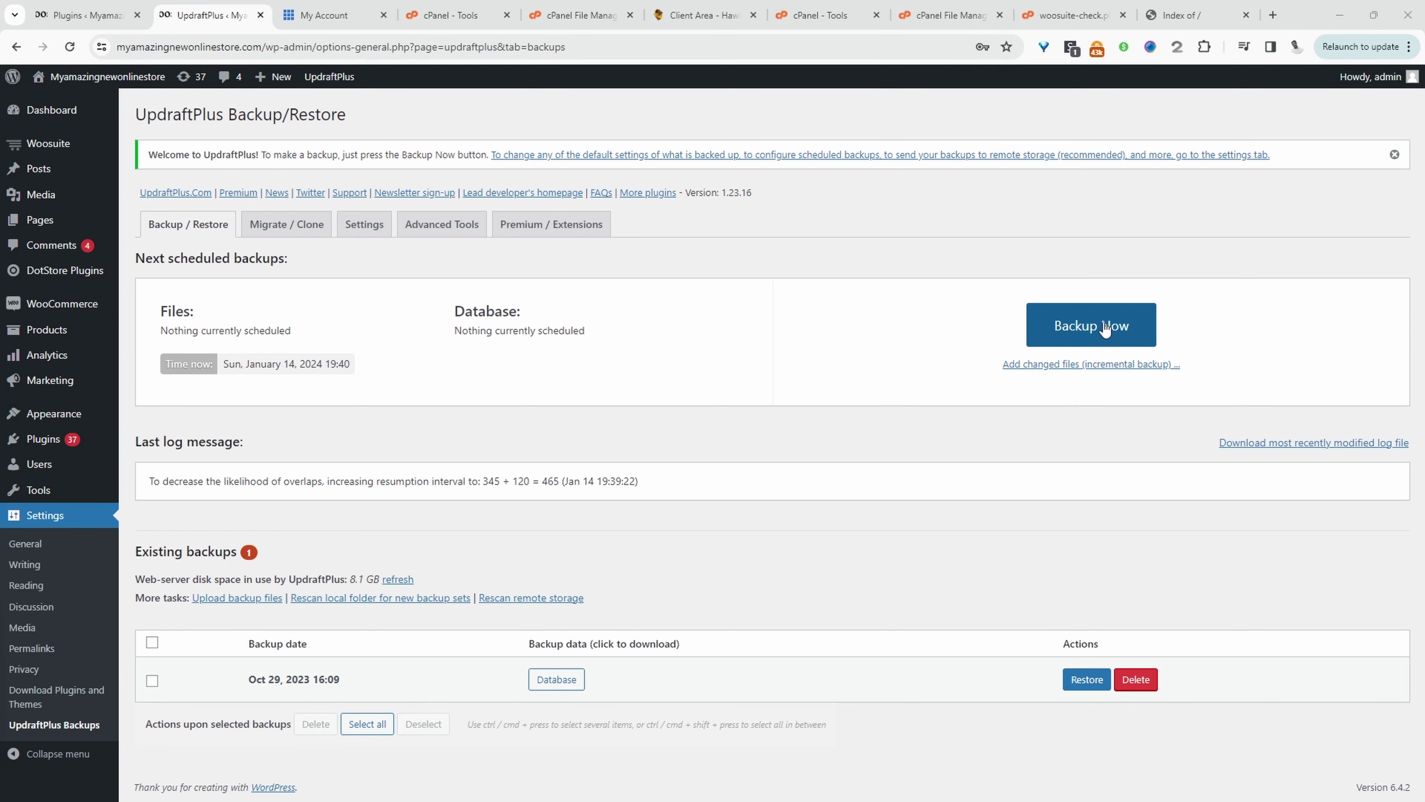
left_click(1092, 326)
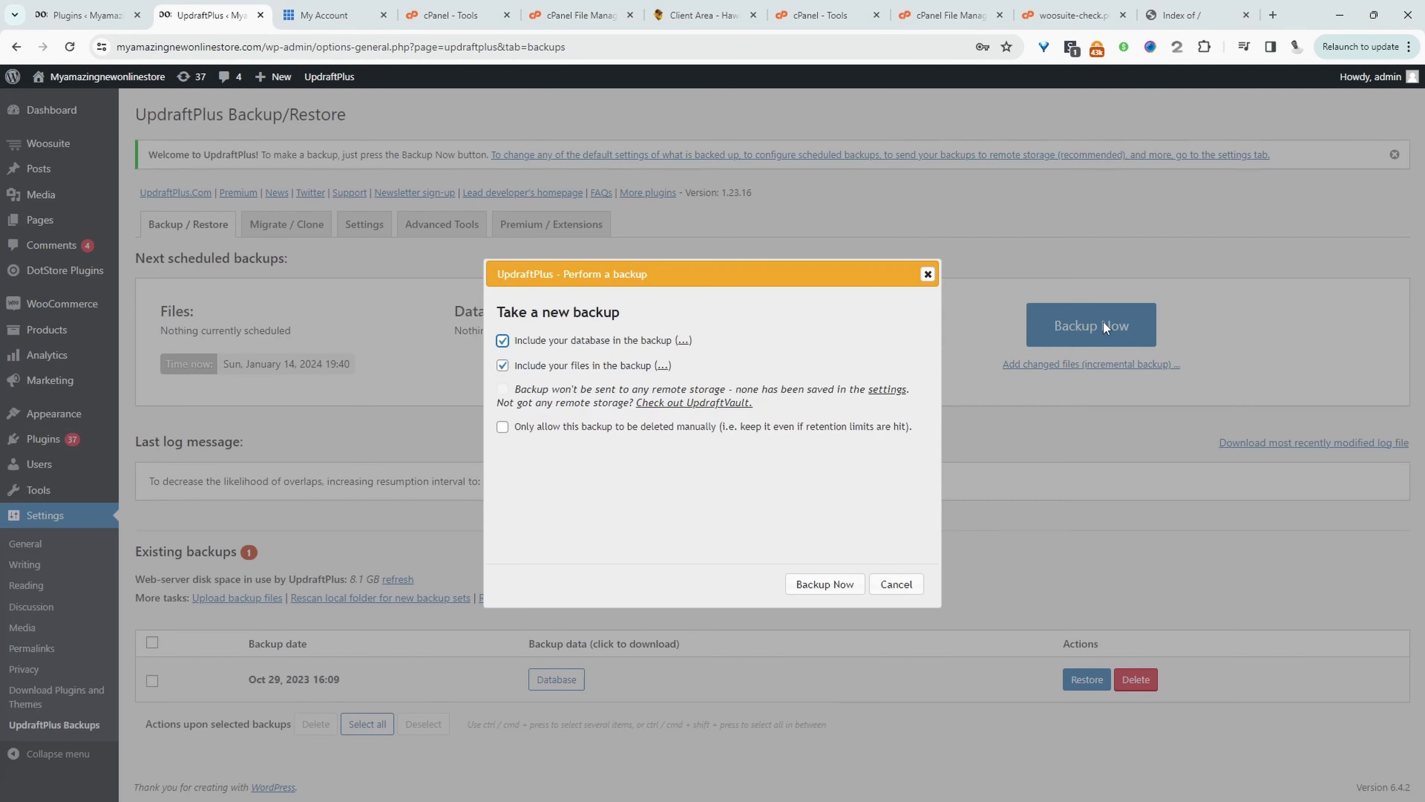
left_click(501, 367)
left_click(842, 585)
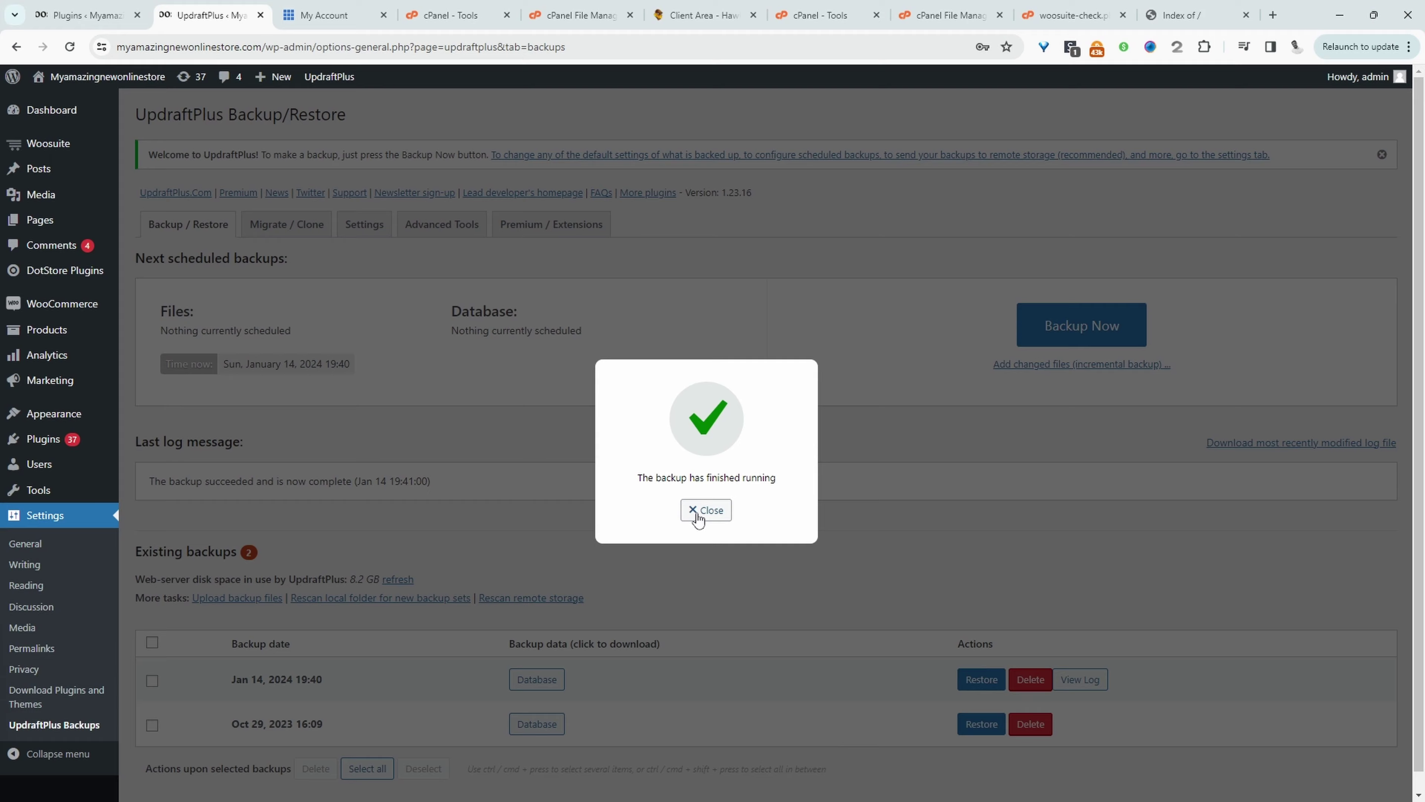
left_click(698, 602)
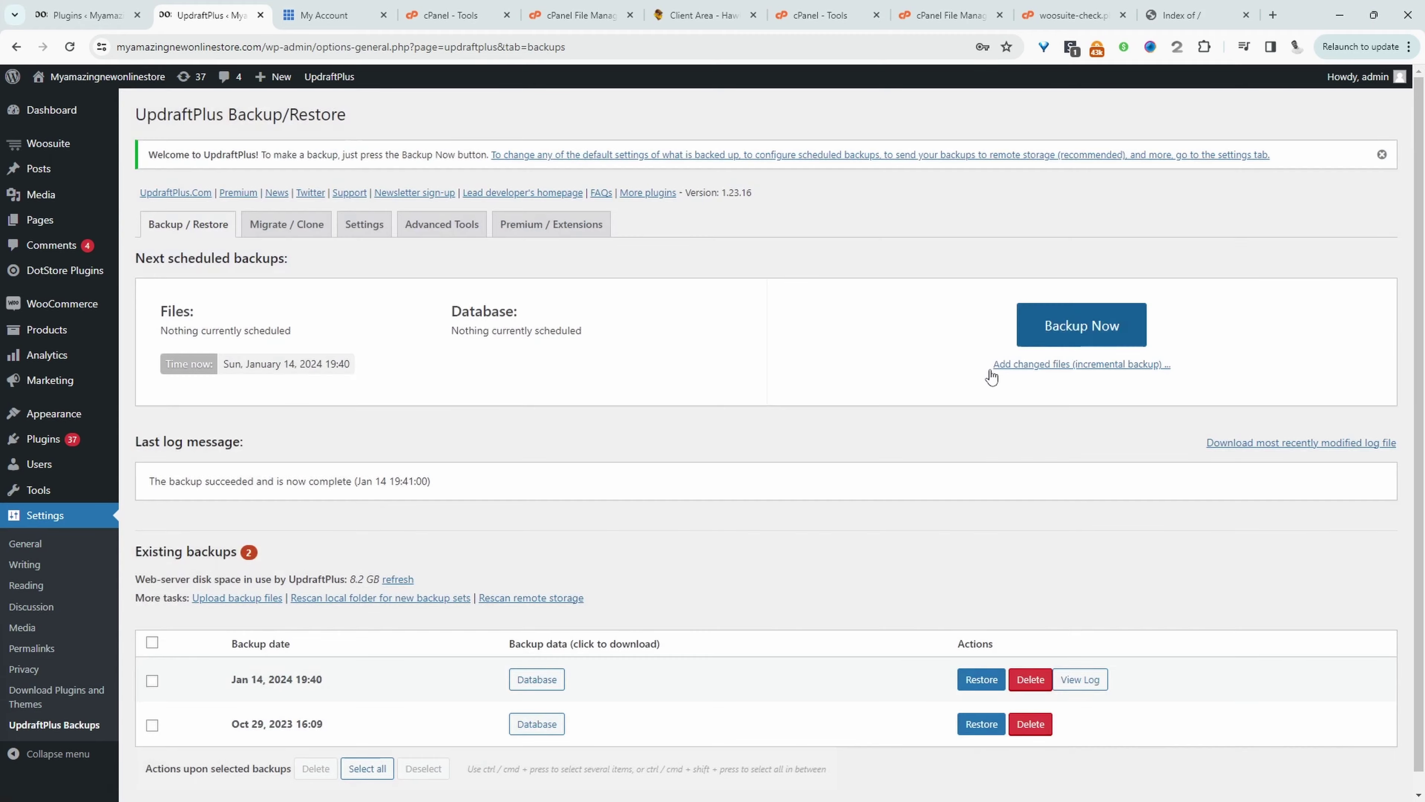
Step: Run a second backup without the database, covering only plugins and themes and excluding uploads, must-use plugins and other wp-content directories
left_click(1061, 325)
left_click(497, 340)
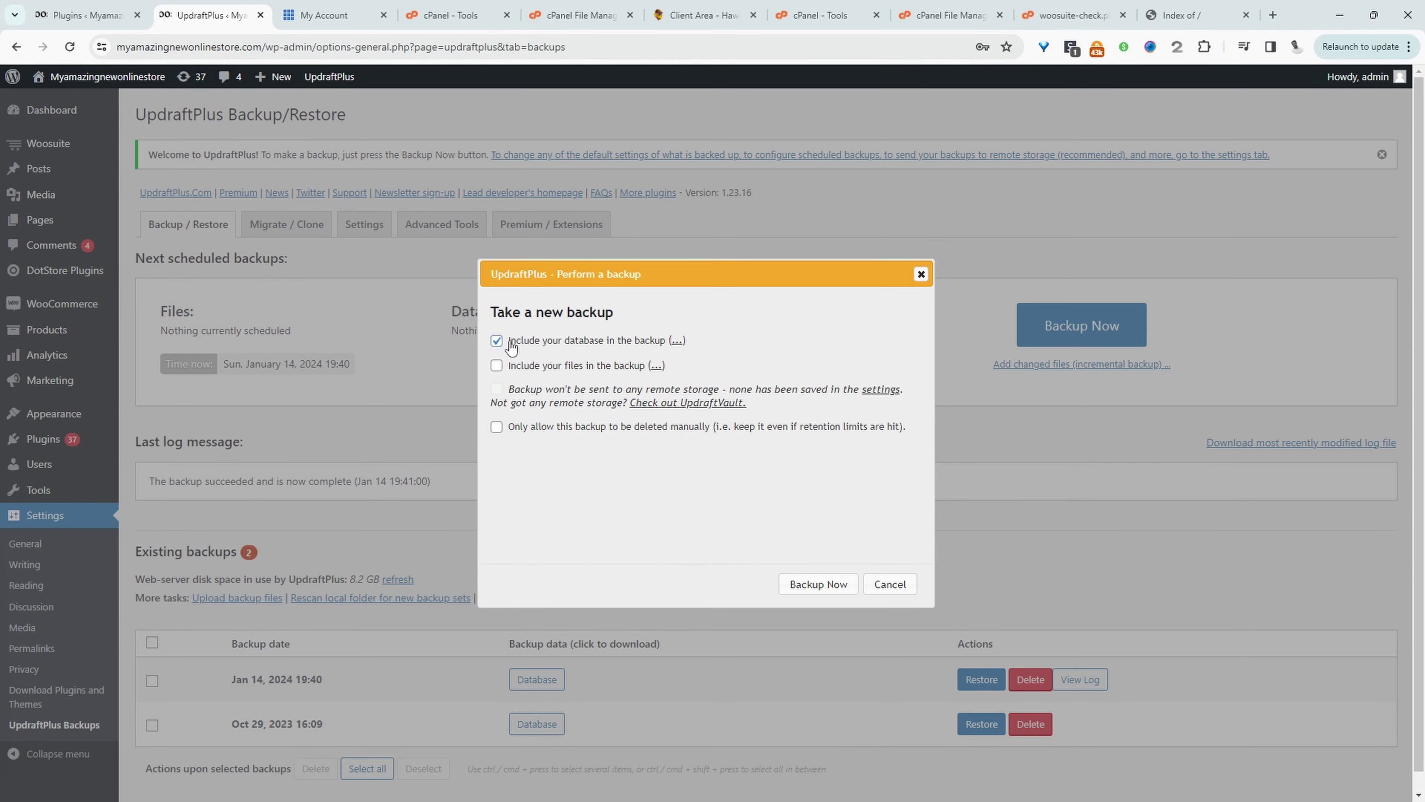
left_click(497, 365)
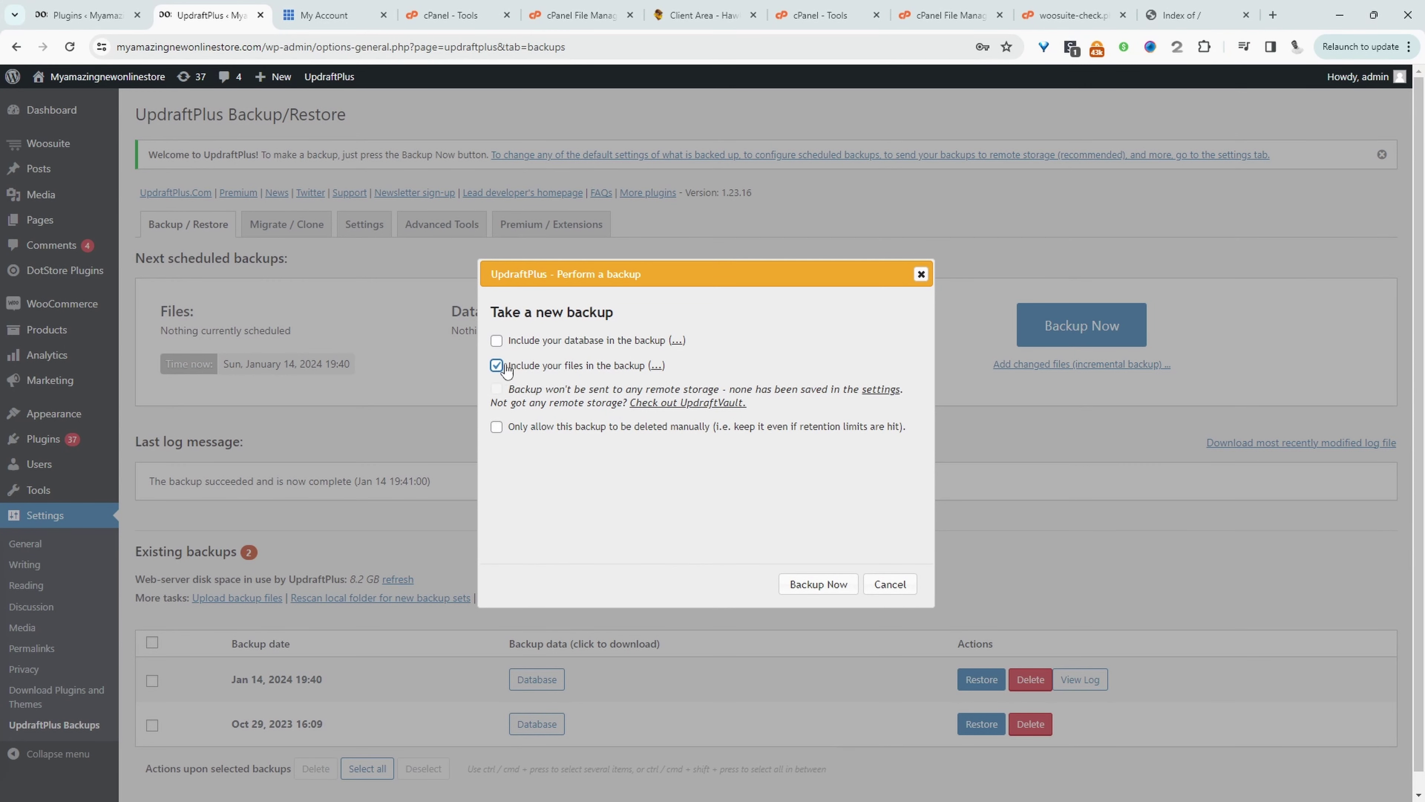
left_click(655, 366)
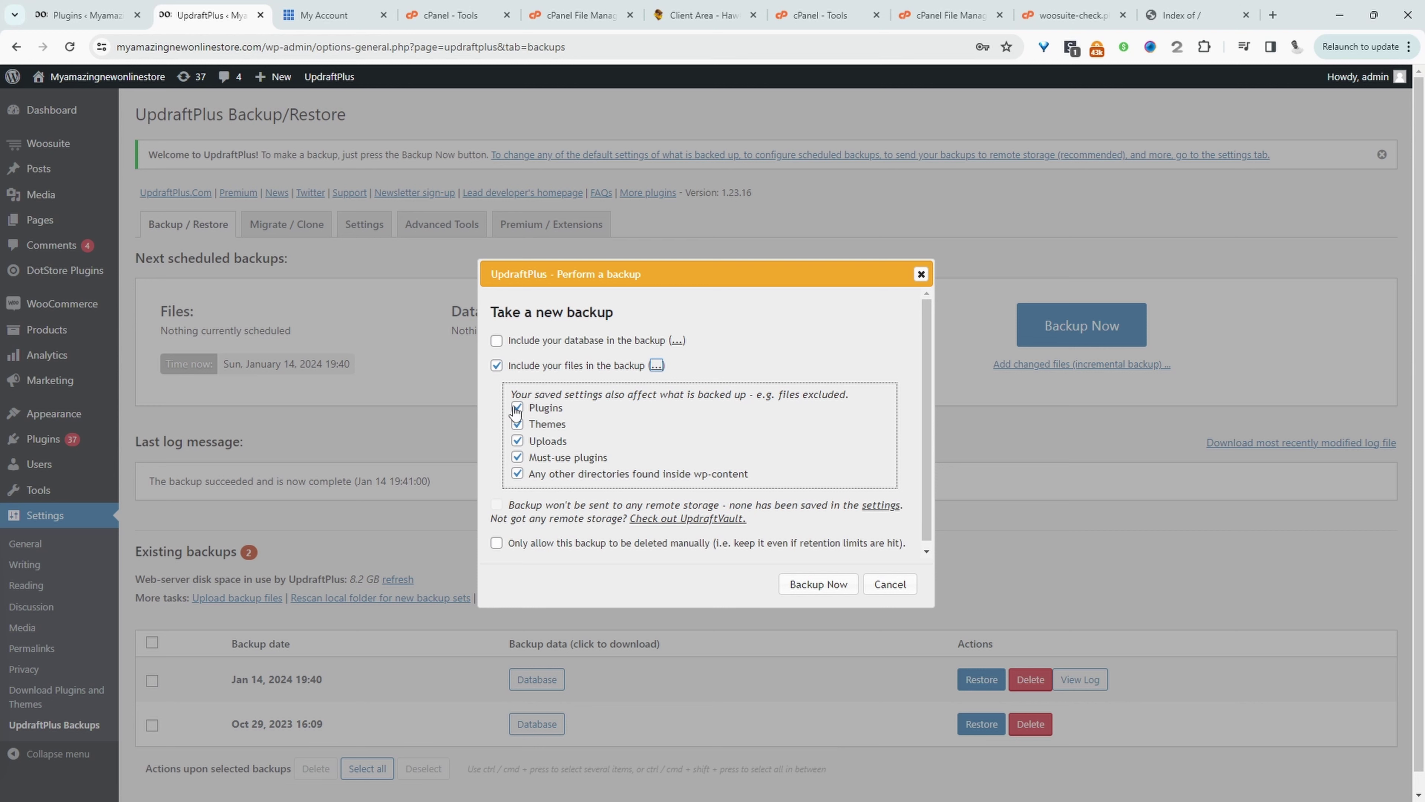
left_click(517, 441)
left_click(518, 457)
left_click(518, 473)
left_click(806, 585)
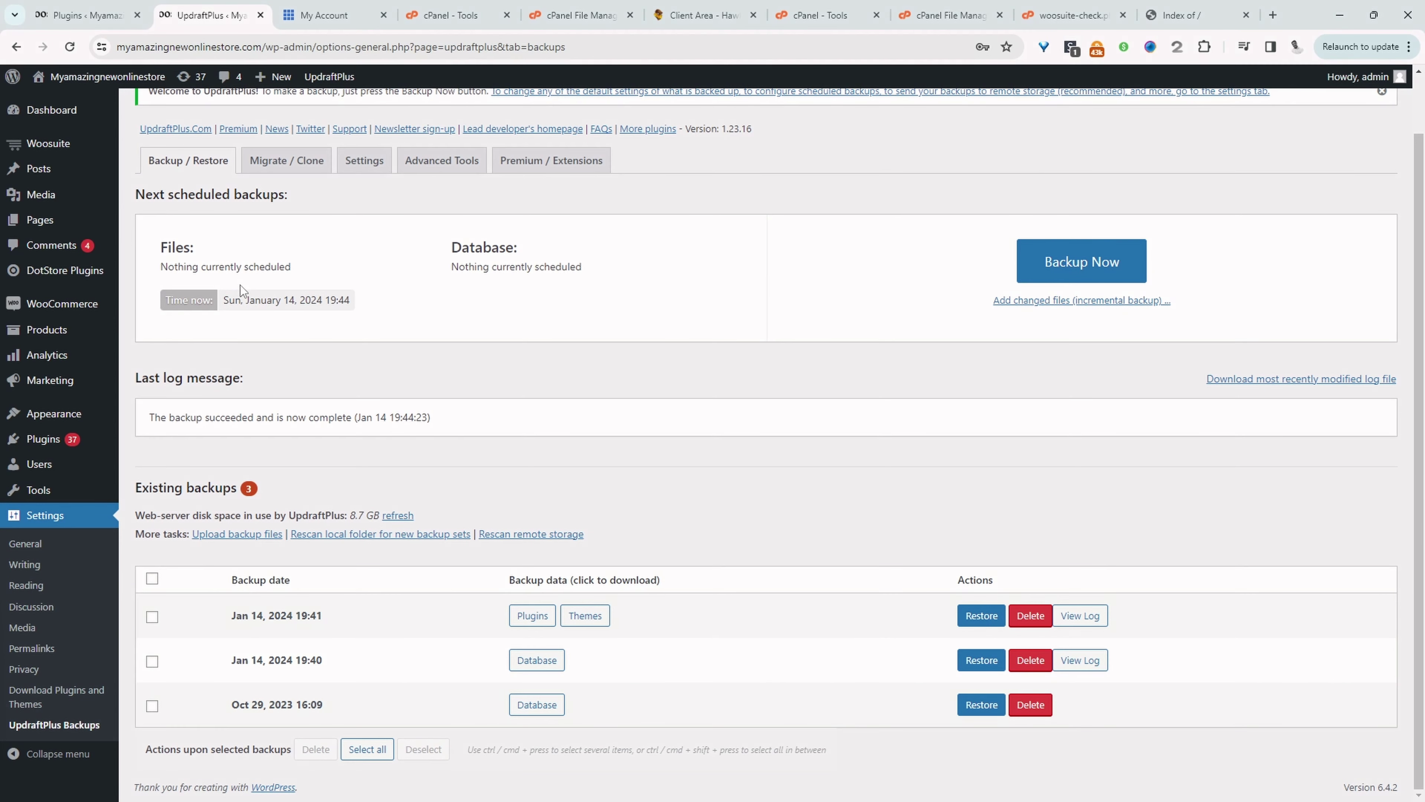
scroll(519, 488, "up", 1)
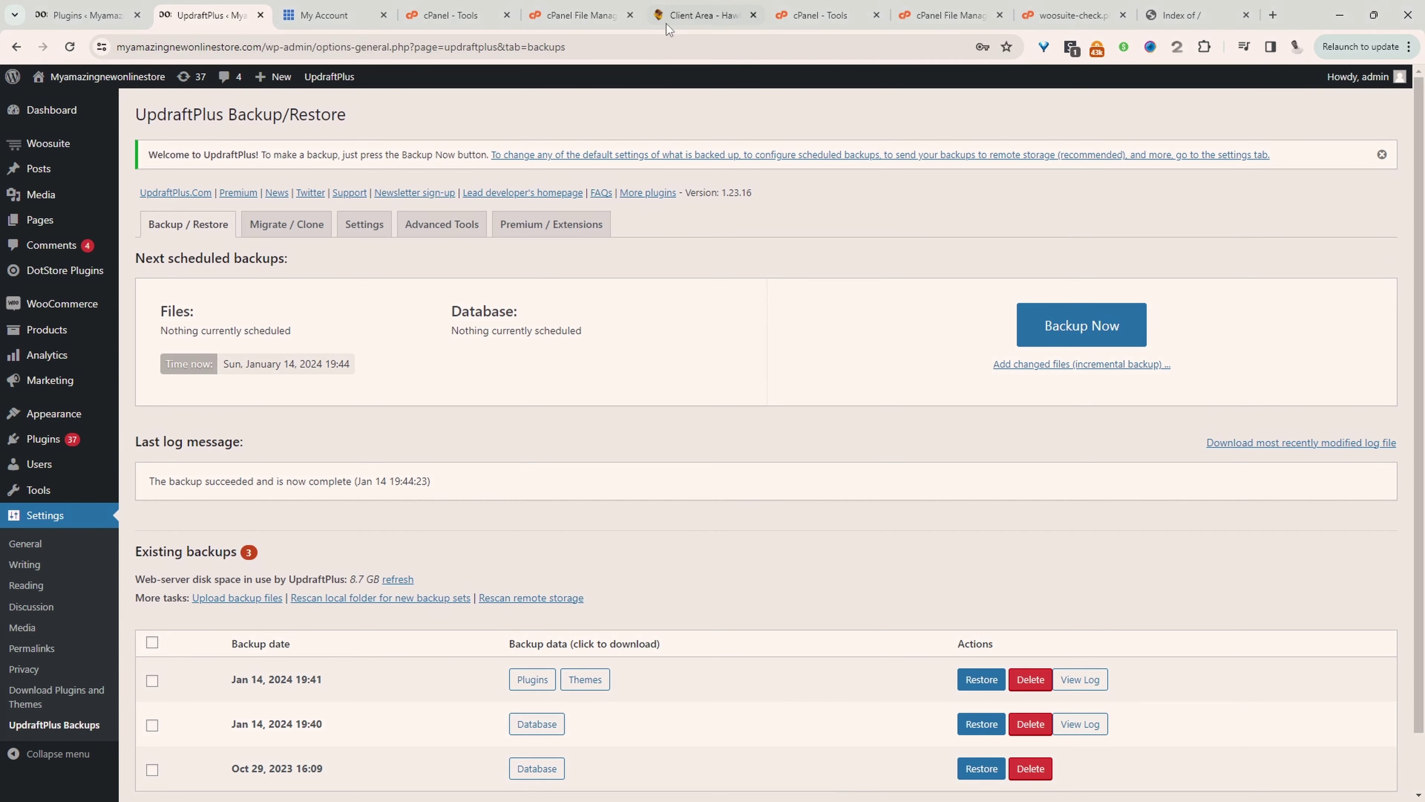
Step: Switch to the Hawk Host client area and open cPanel for the Professional shared hosting account
left_click(699, 16)
scroll(509, 402, "up", 8)
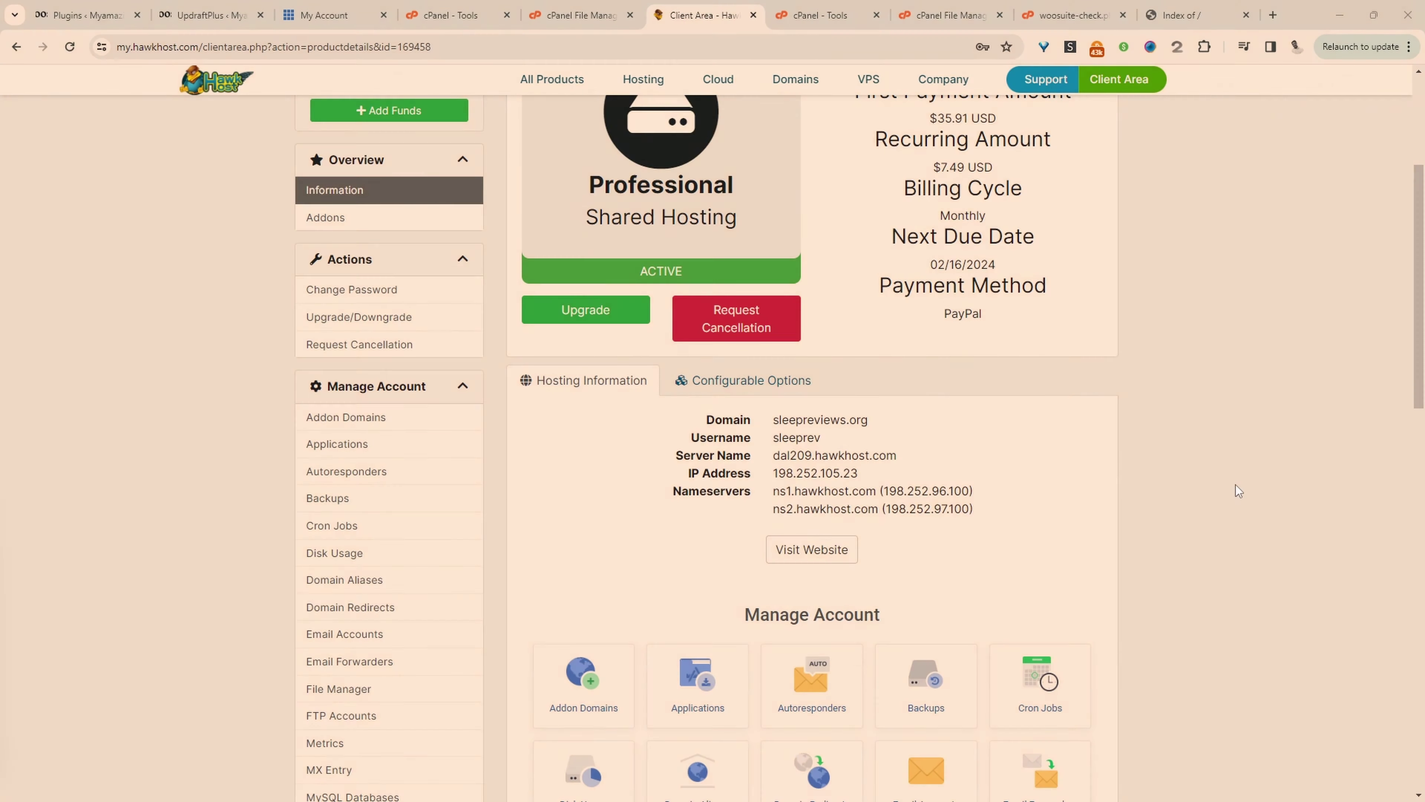
scroll(1234, 487, "down", 8)
left_click(592, 652)
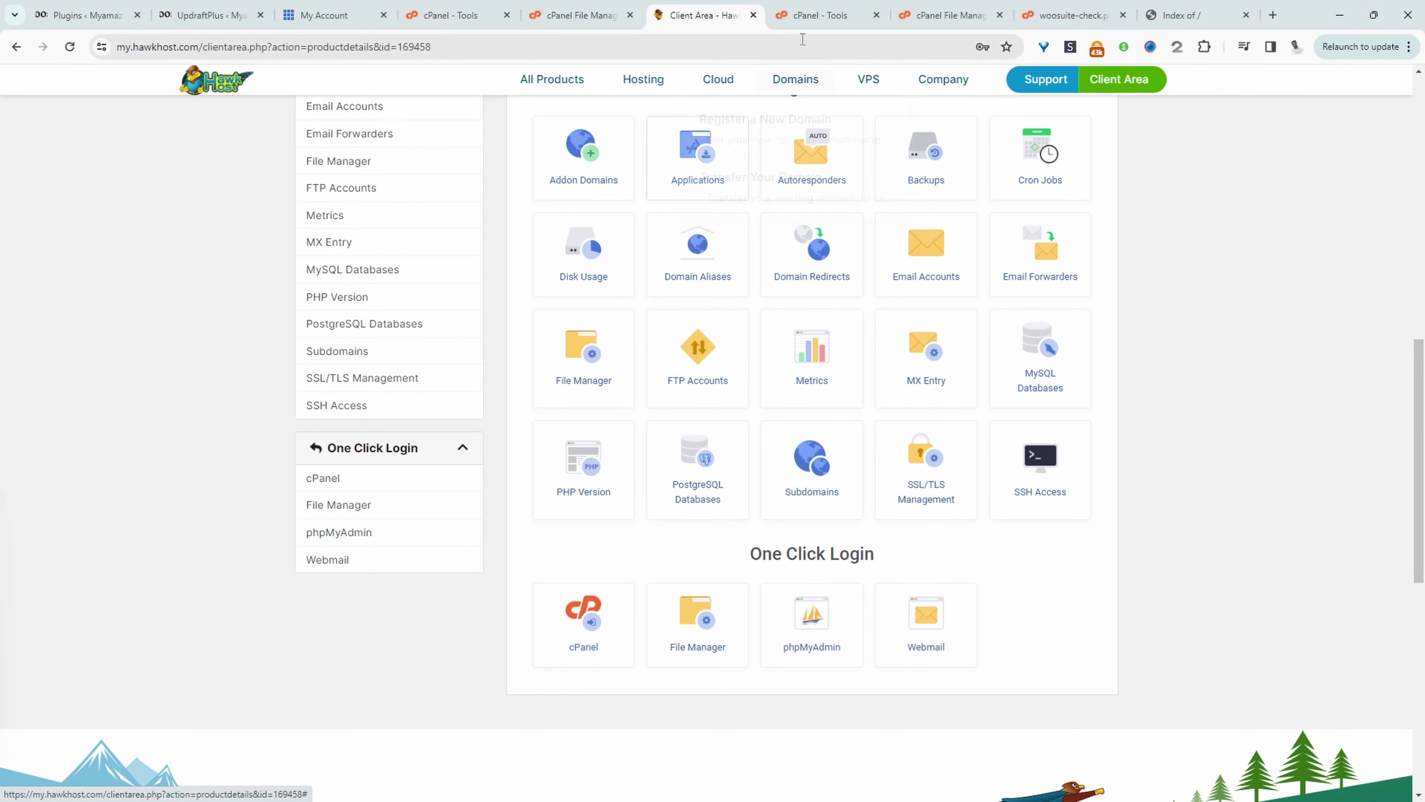
left_click(808, 16)
Step: In the cPanel File Manager, delete the files from .htaccess through wp-config 1.php in the godemoshop.com folder
key("ctrl+Tab")
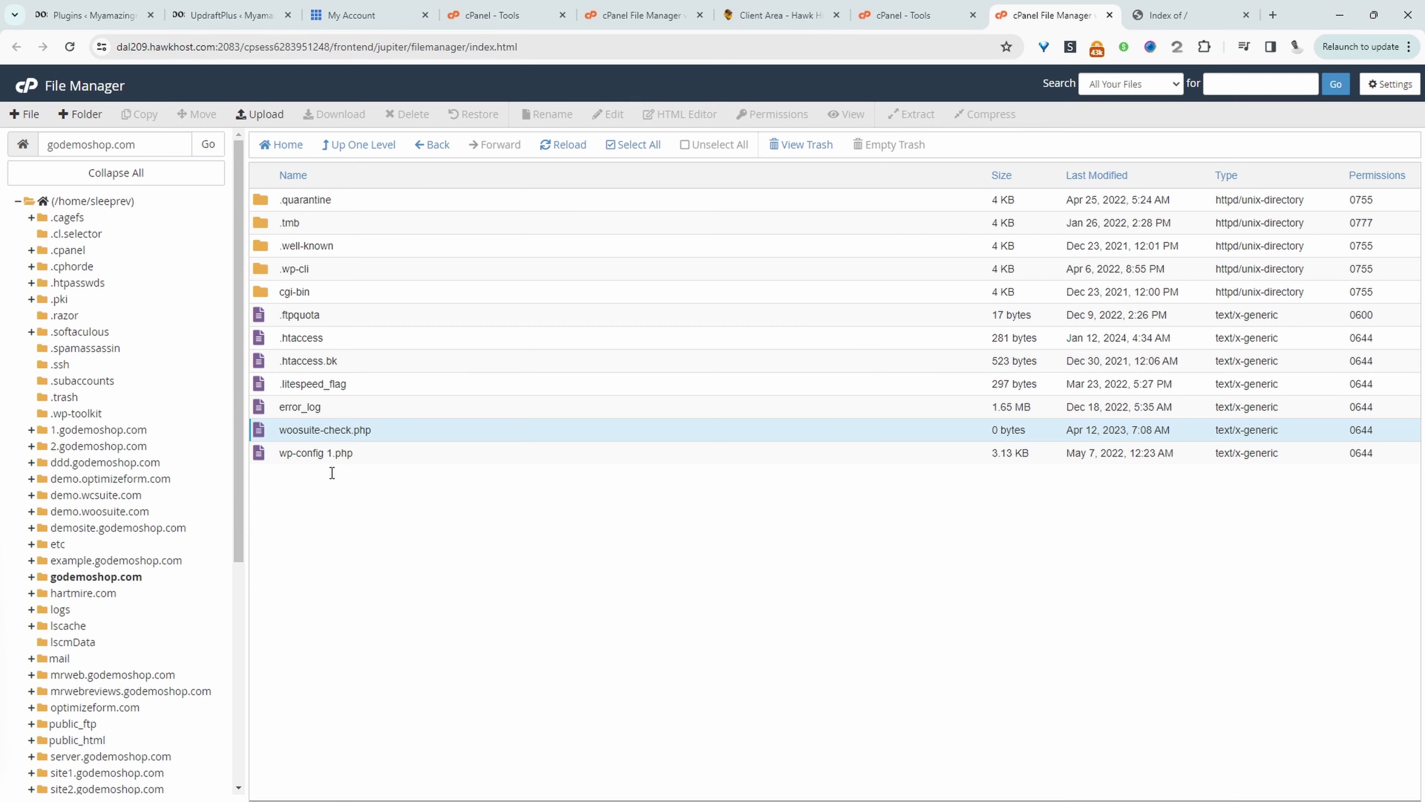
left_click_drag(340, 520, 322, 372)
left_click(554, 518)
left_click(331, 345)
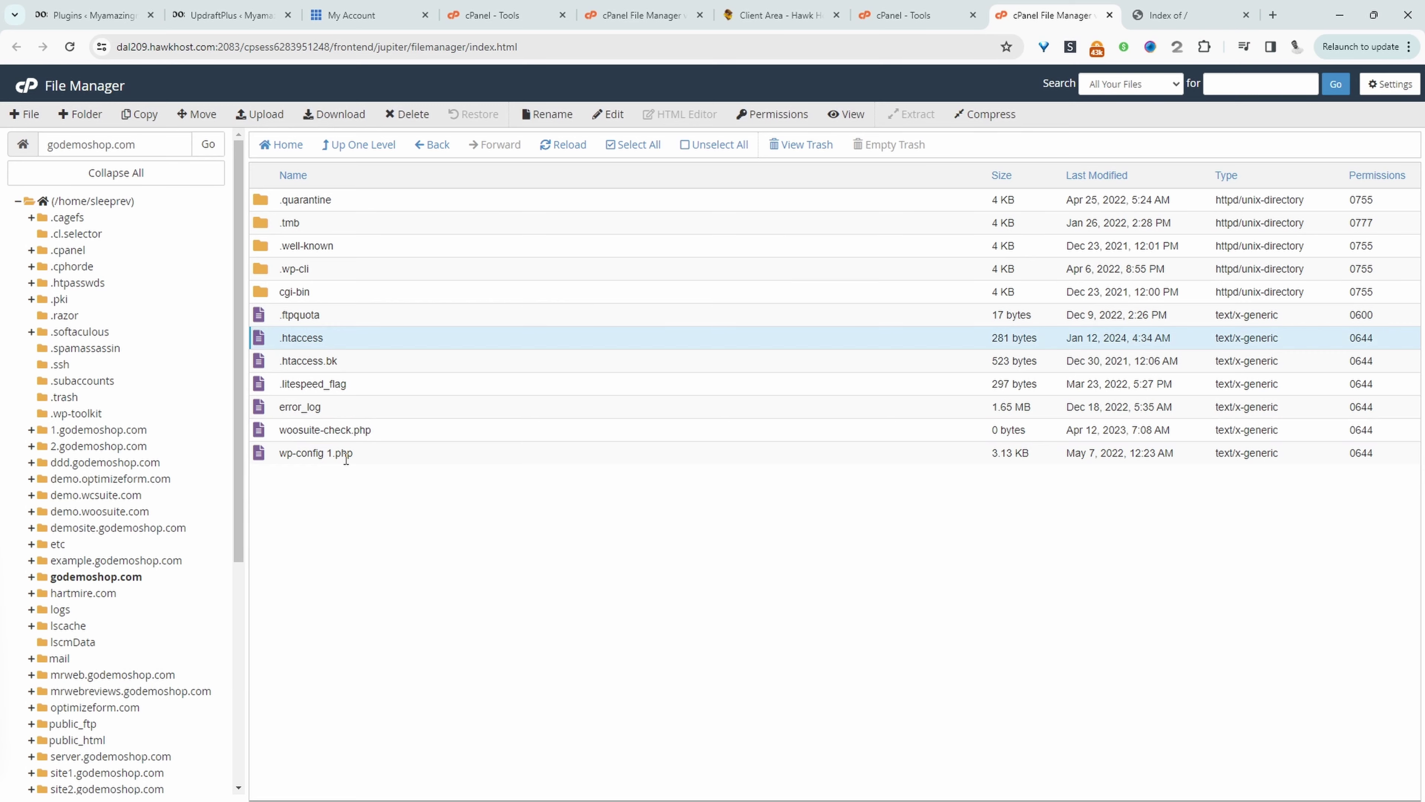
left_click(336, 452, "shift")
left_click(427, 115)
left_click(837, 506)
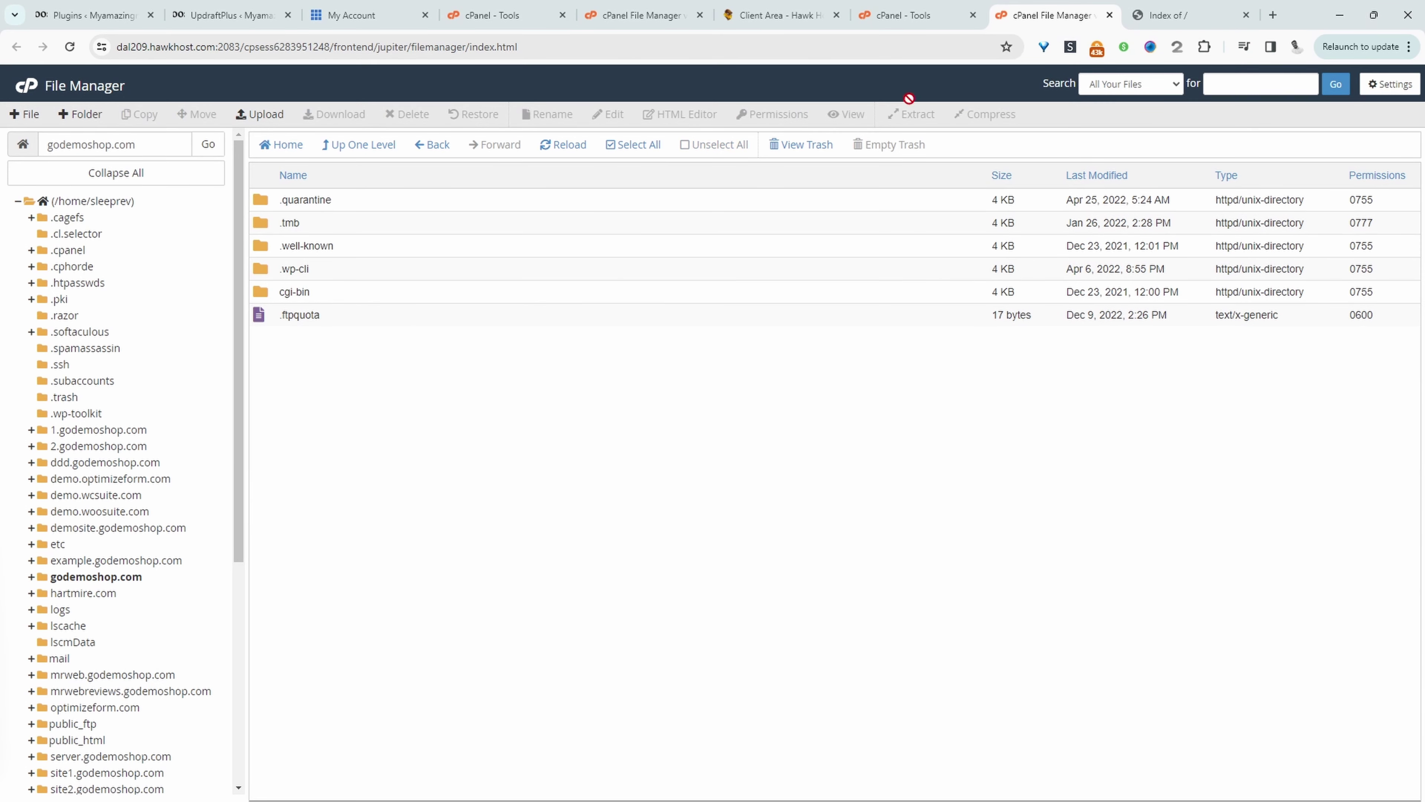
Step: Open WordPress Manager by Softaculous from the cPanel tools and start a fresh WordPress installation
left_click(903, 15)
scroll(548, 499, "down", 10)
scroll(489, 606, "down", 2)
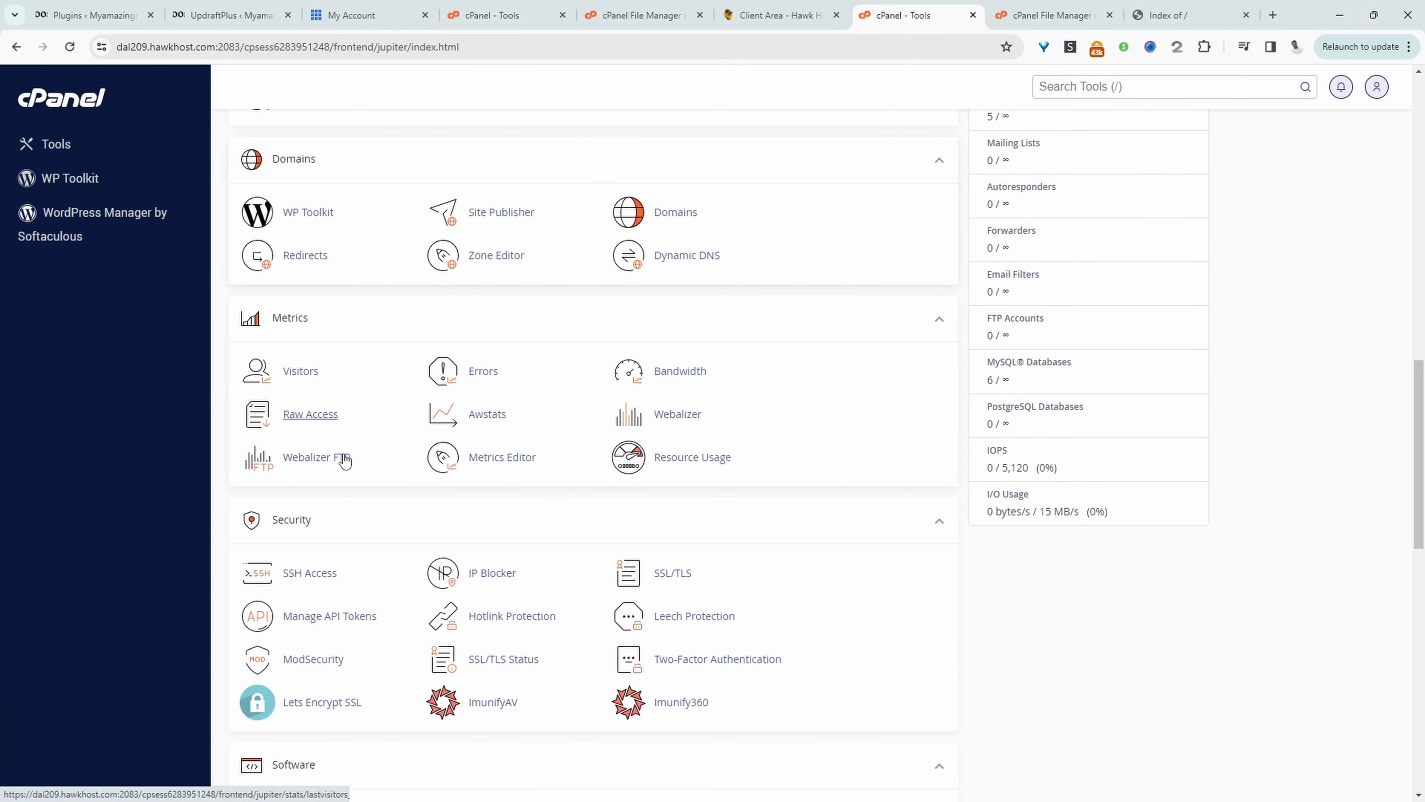
left_click(106, 215)
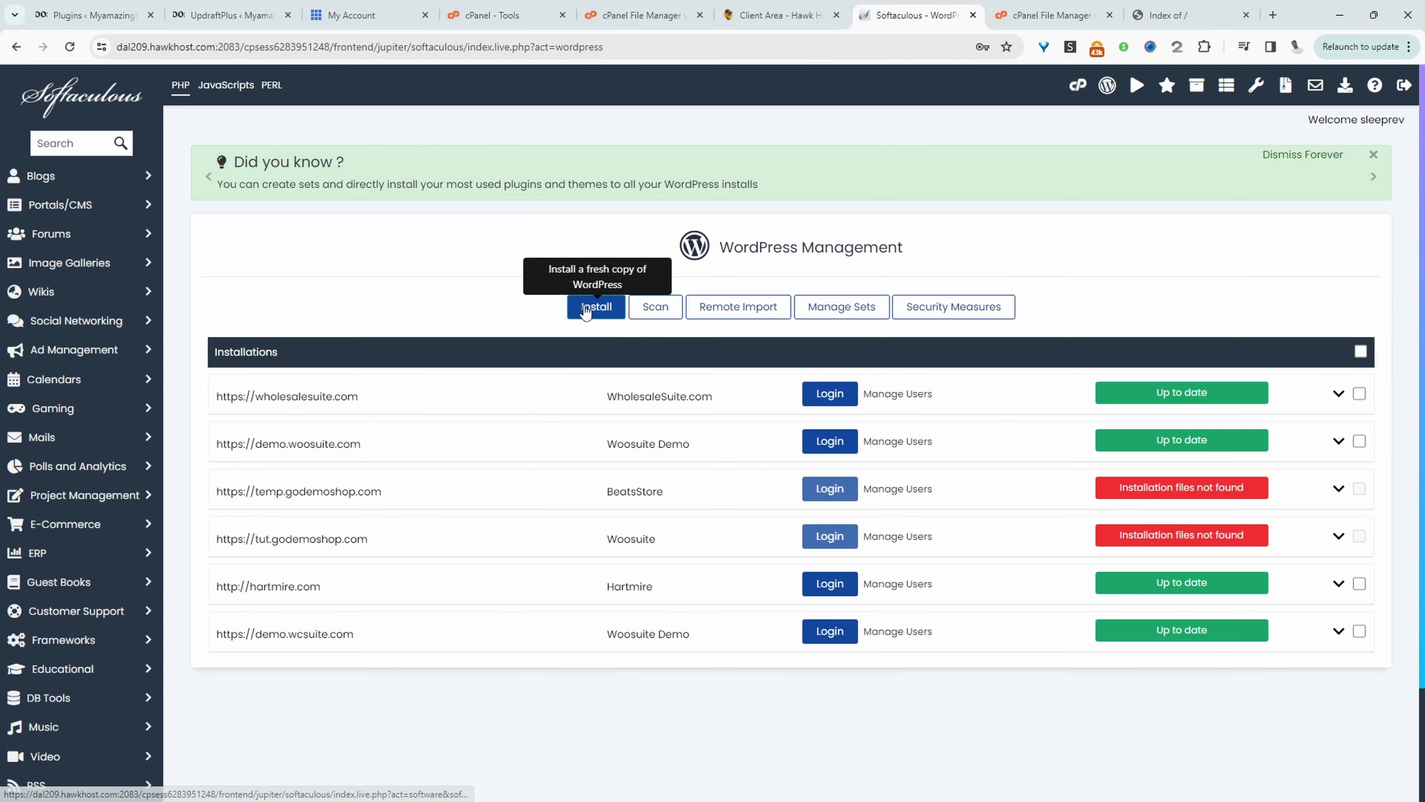
left_click(596, 305)
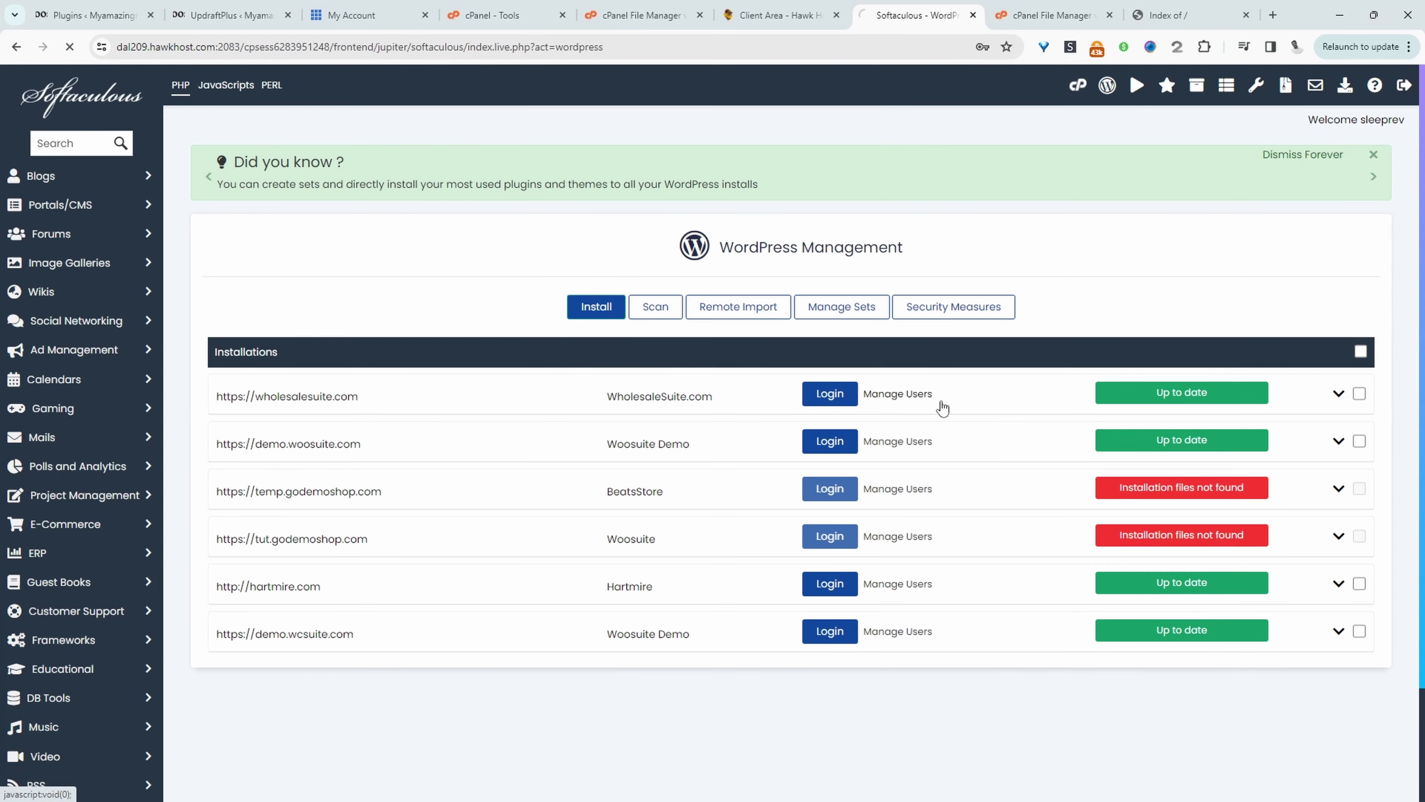
Step: Choose godemoshop.com as the installation domain and clear the "wp" directory so WordPress goes in the site root
left_click(690, 476)
left_click(630, 347)
double_click(839, 481)
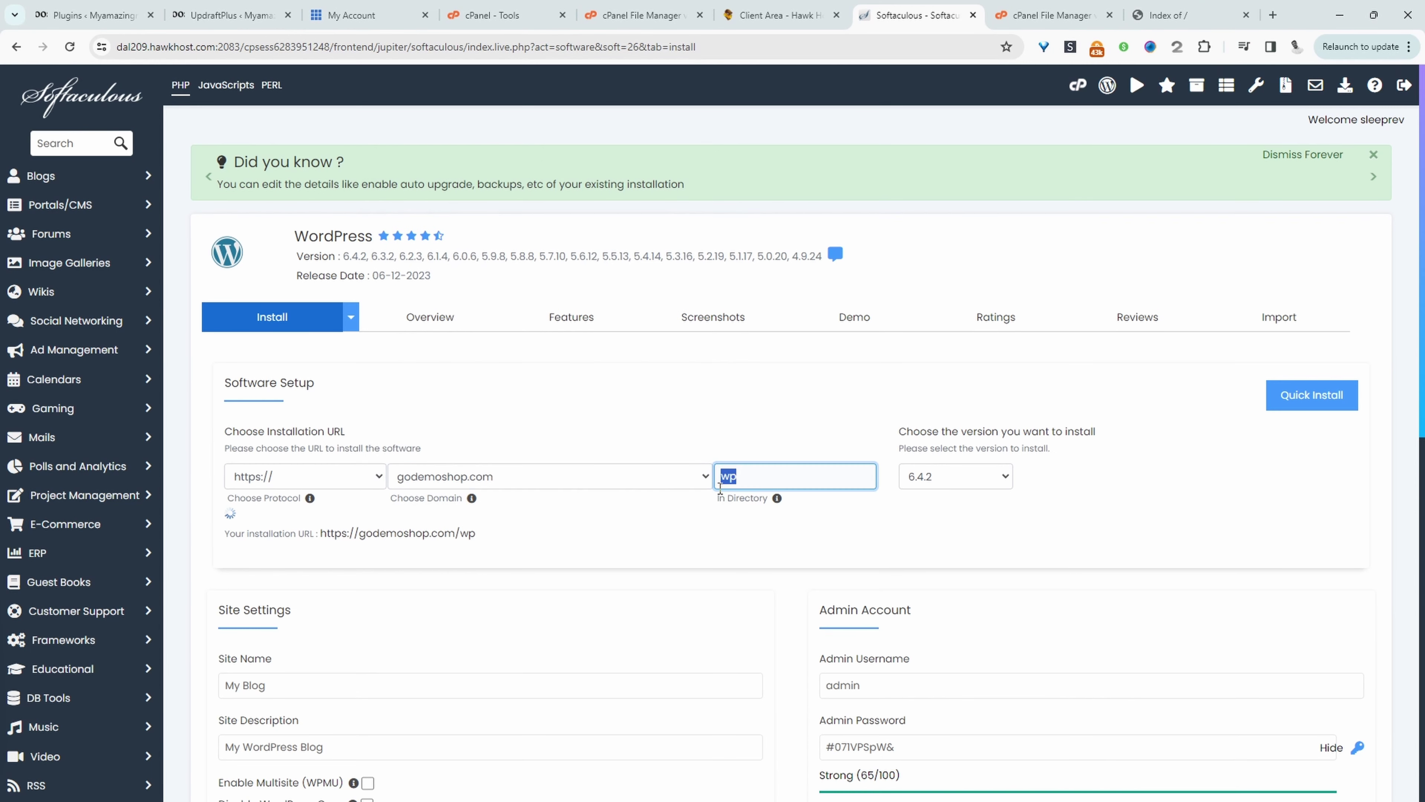
key("BackSpace")
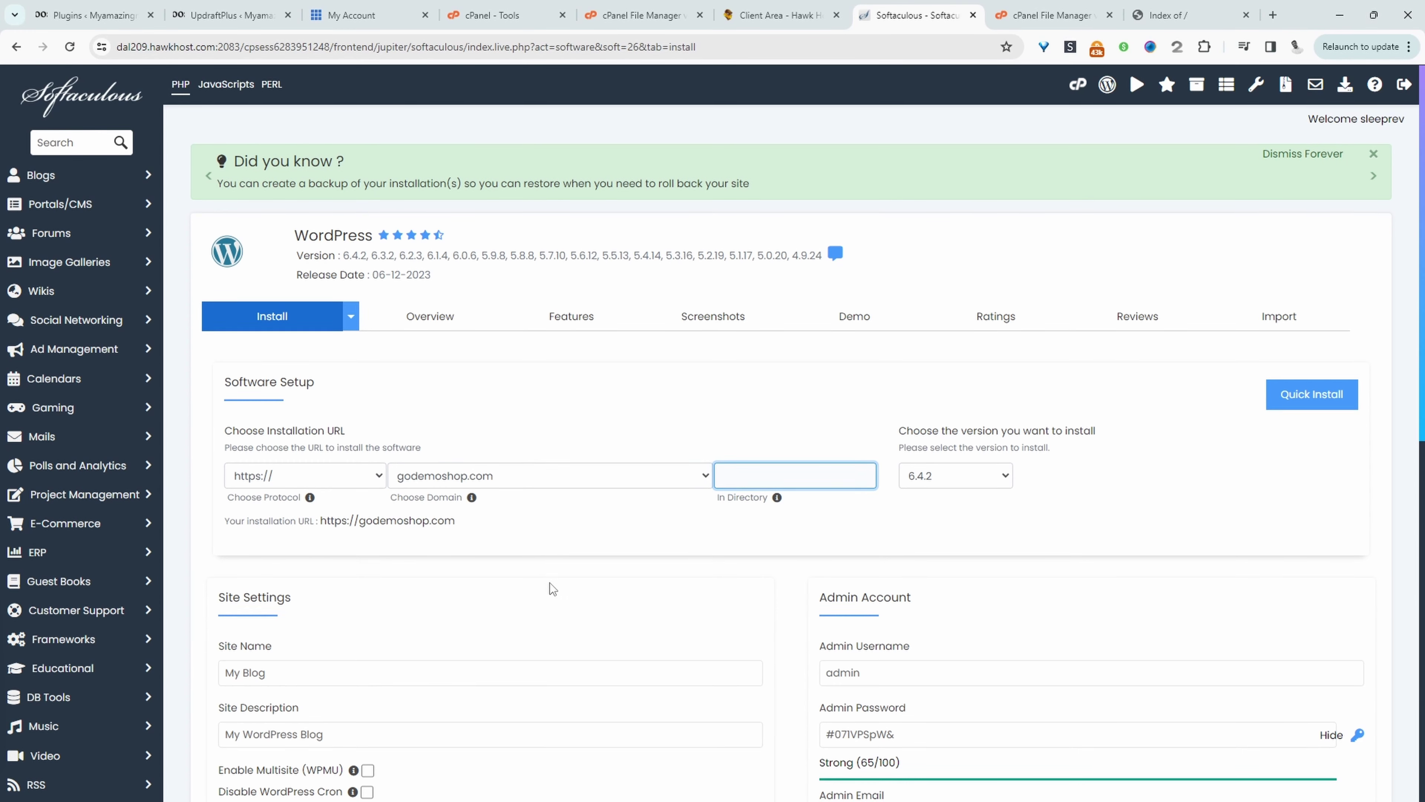
Step: Install WordPress with the default site settings and generated admin account, and open the new site's admin dashboard in another tab
scroll(550, 582, "down", 5)
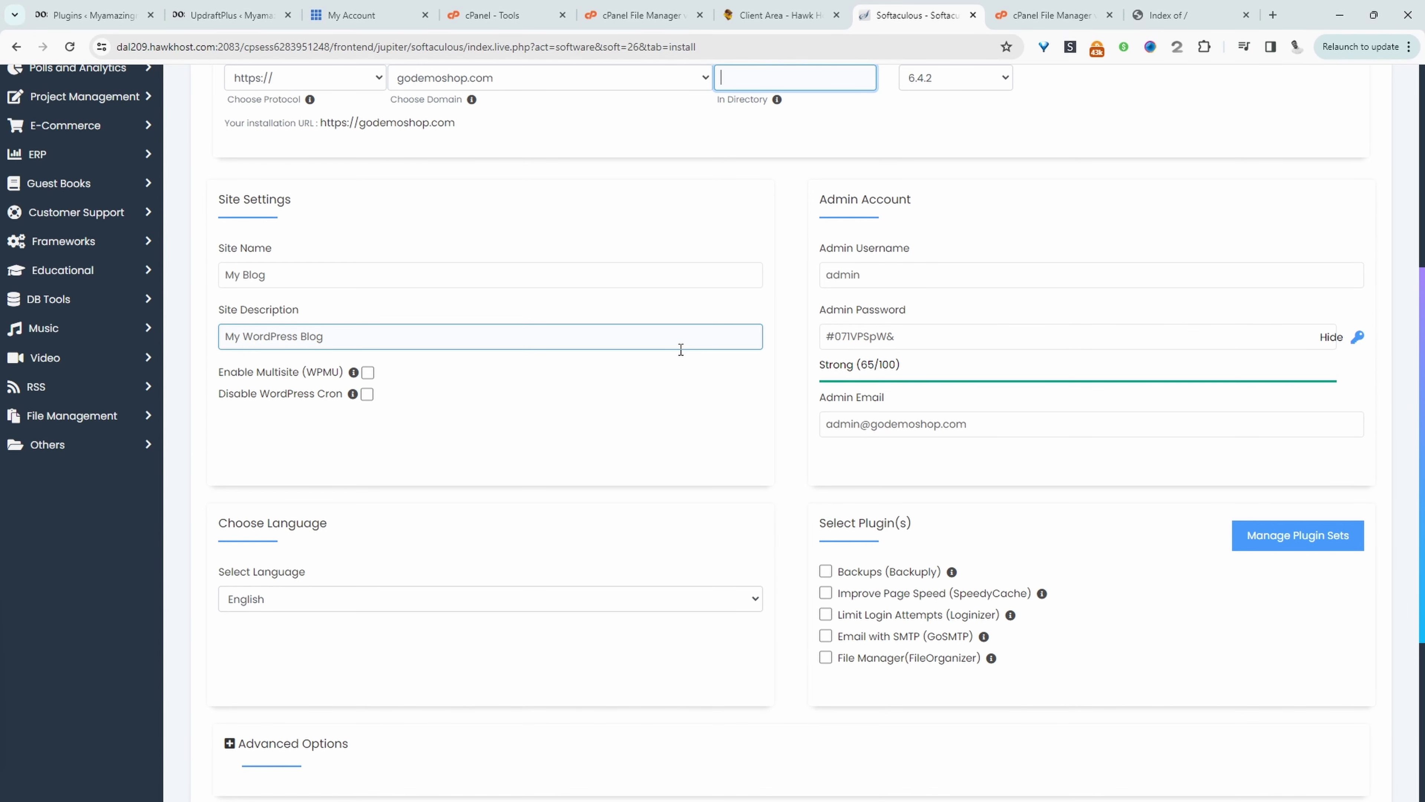
triple_click(1016, 344)
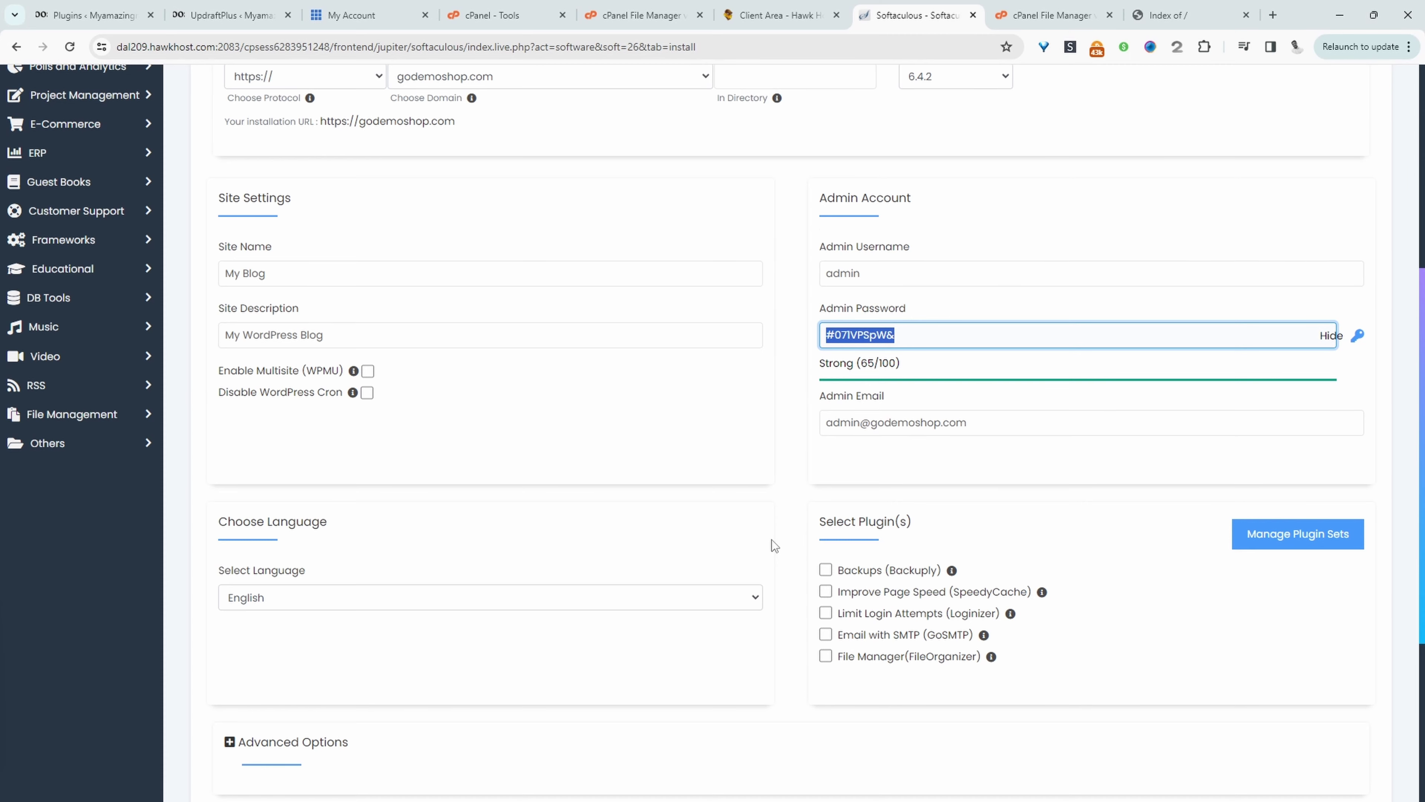
scroll(772, 539, "down", 5)
left_click(792, 590)
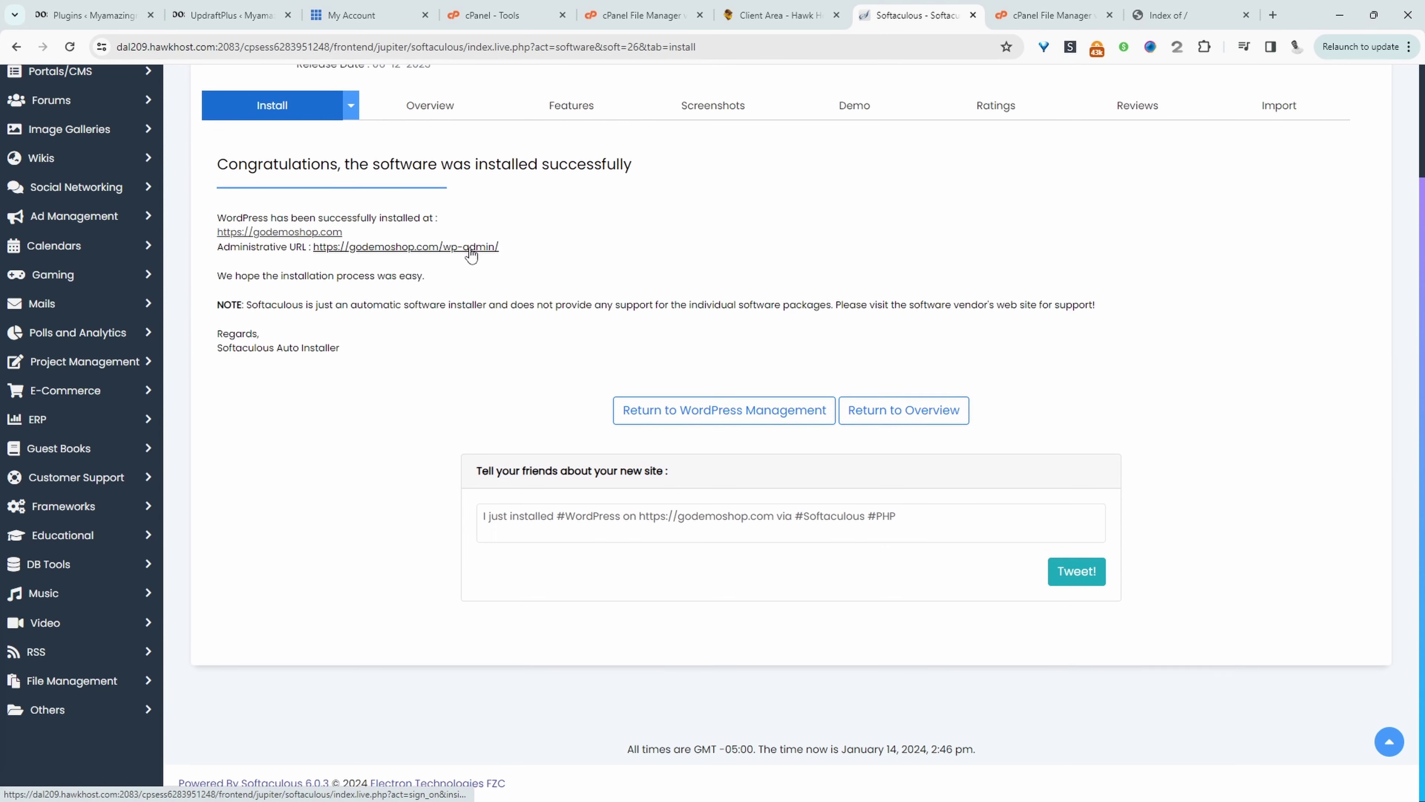
left_click(470, 251, "ctrl")
left_click(972, 23)
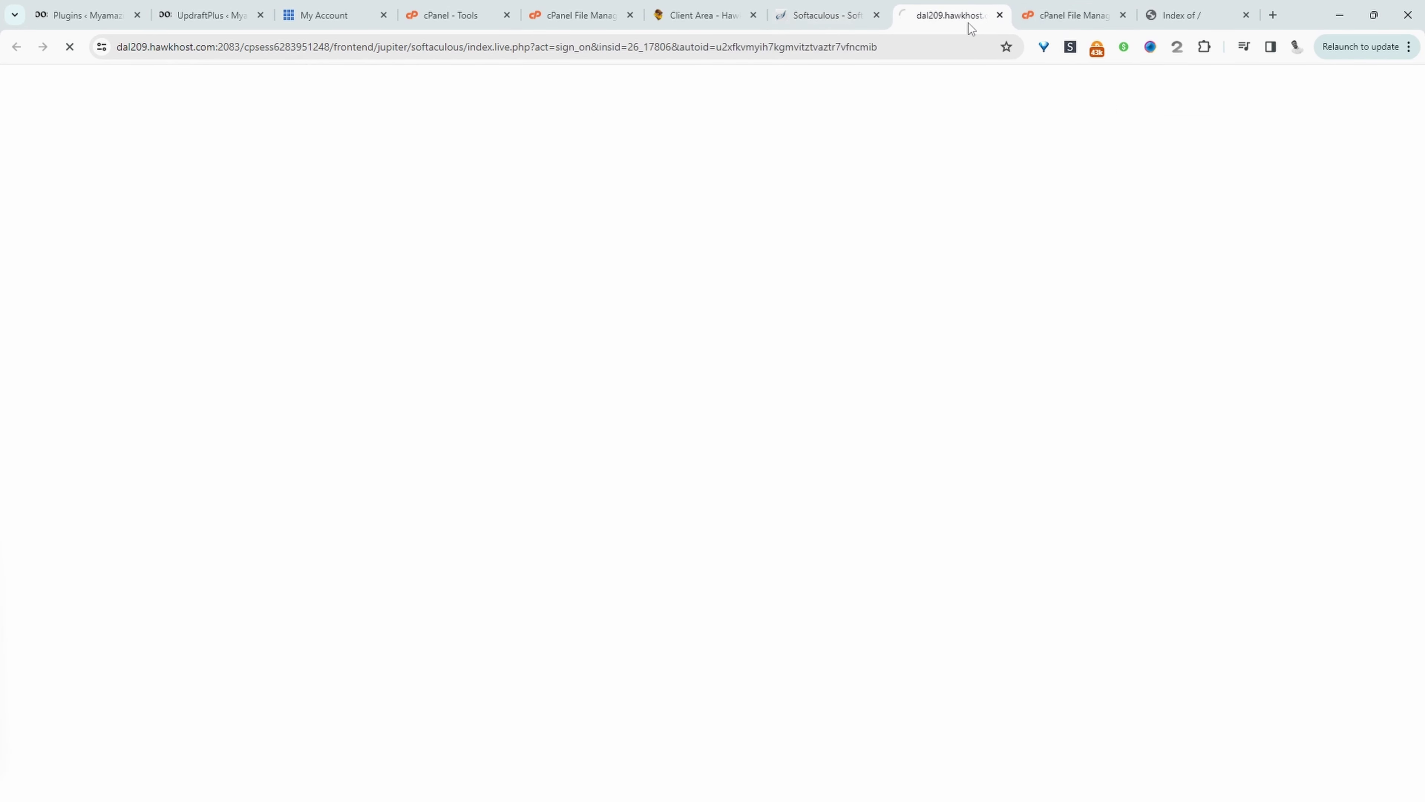
Step: Open the new site's front page in a separate tab and look over the default homepage
mouse_move(66, 77)
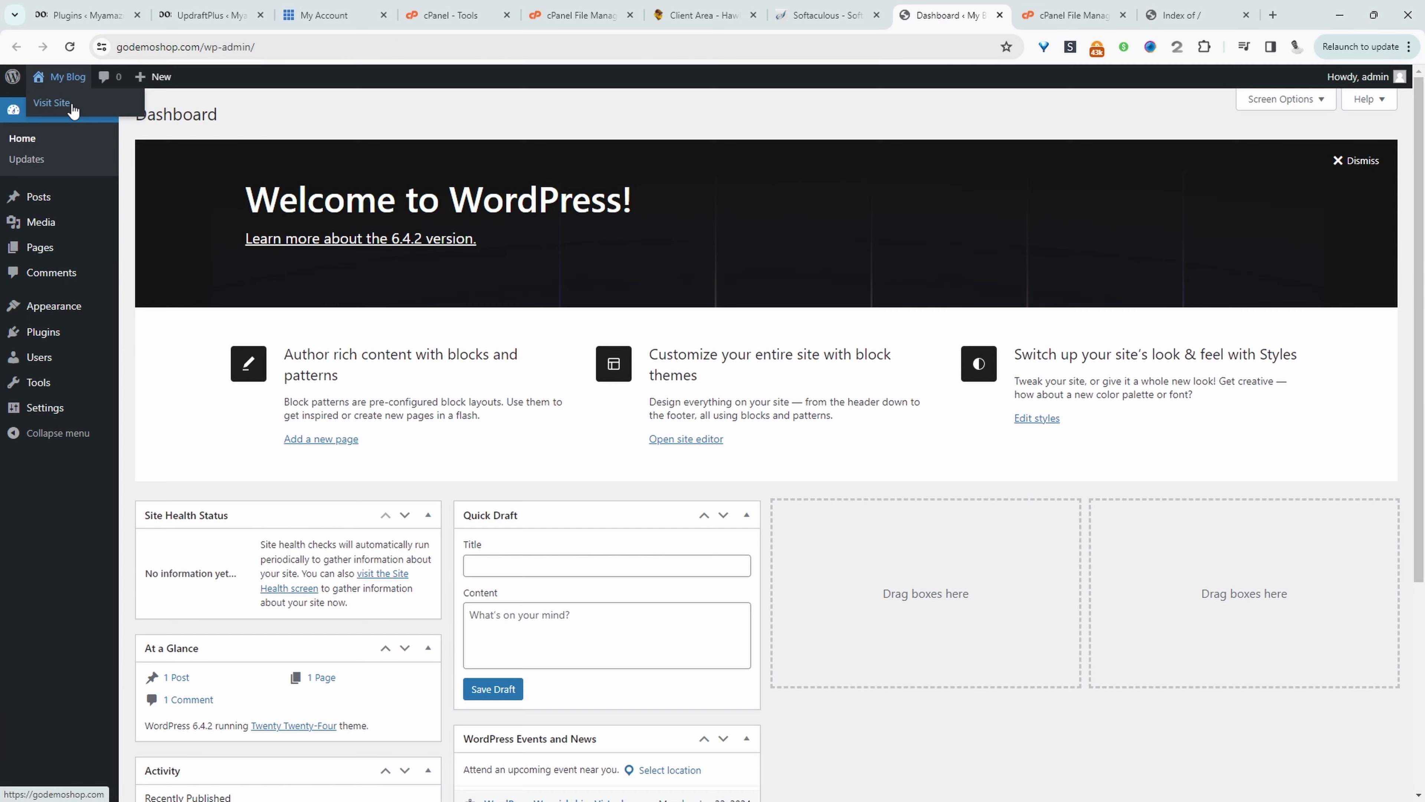
left_click(70, 108, "ctrl")
left_click(975, 16)
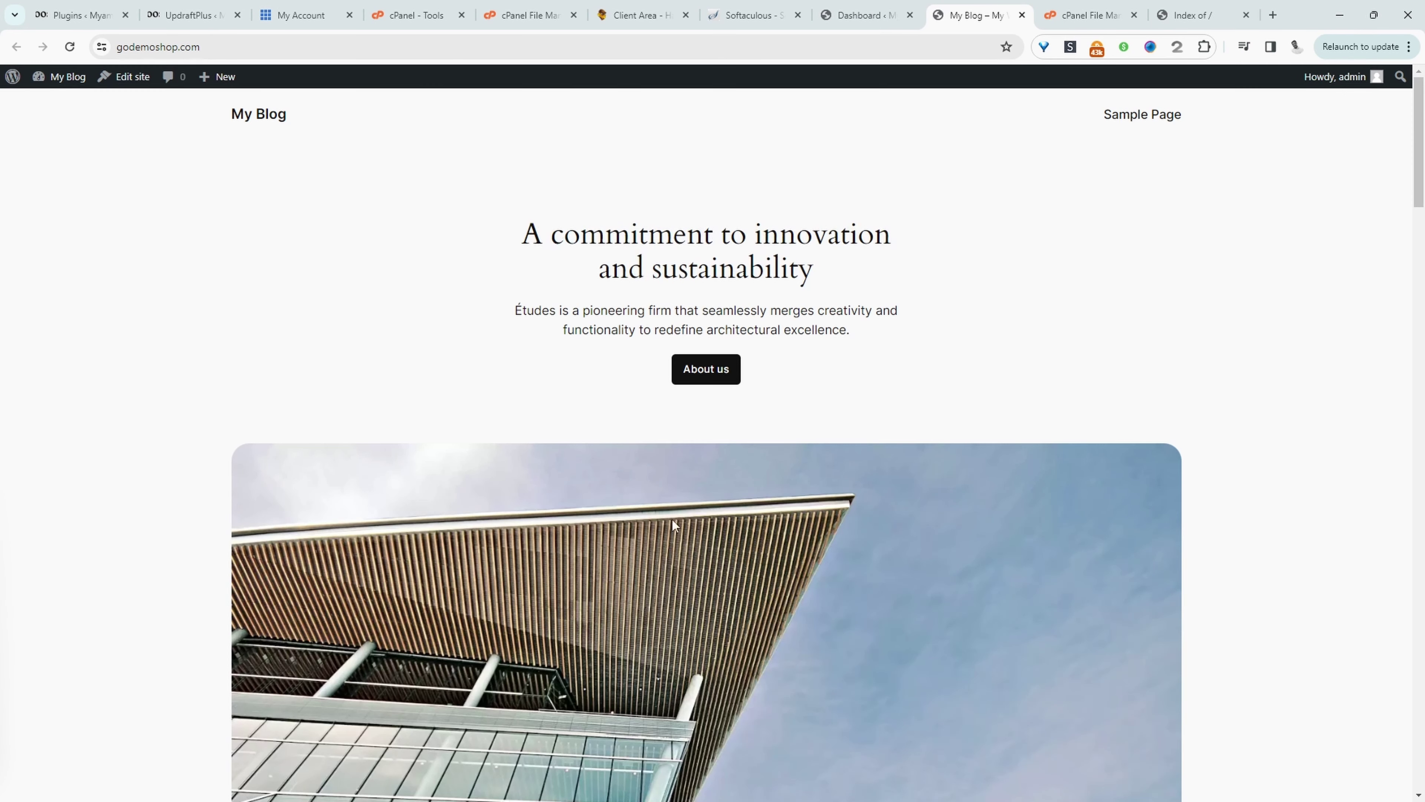
scroll(448, 153, "down", 5)
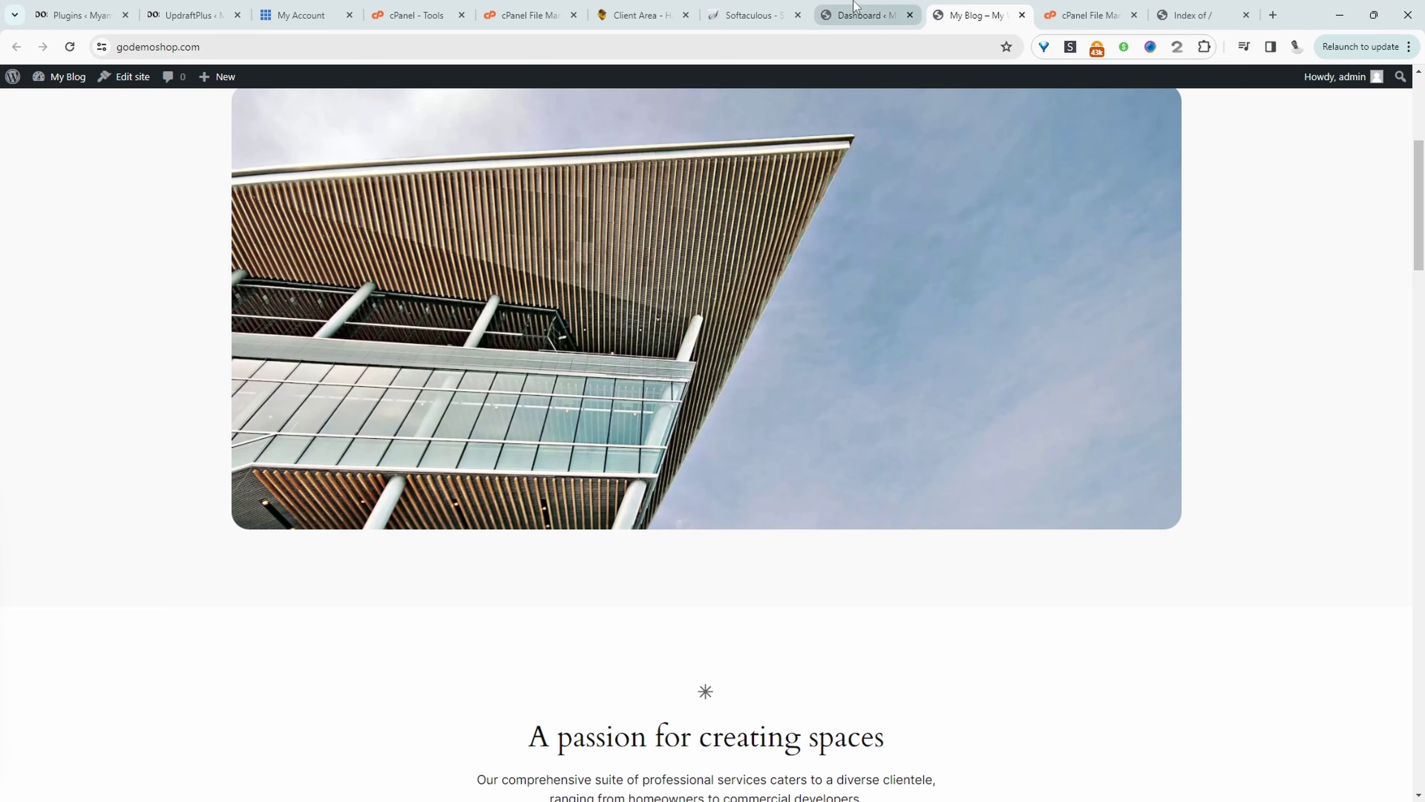
Step: From the new site's dashboard, search new plugins for "updraft" and install and activate UpdraftPlus
left_click(864, 16)
mouse_move(50, 332)
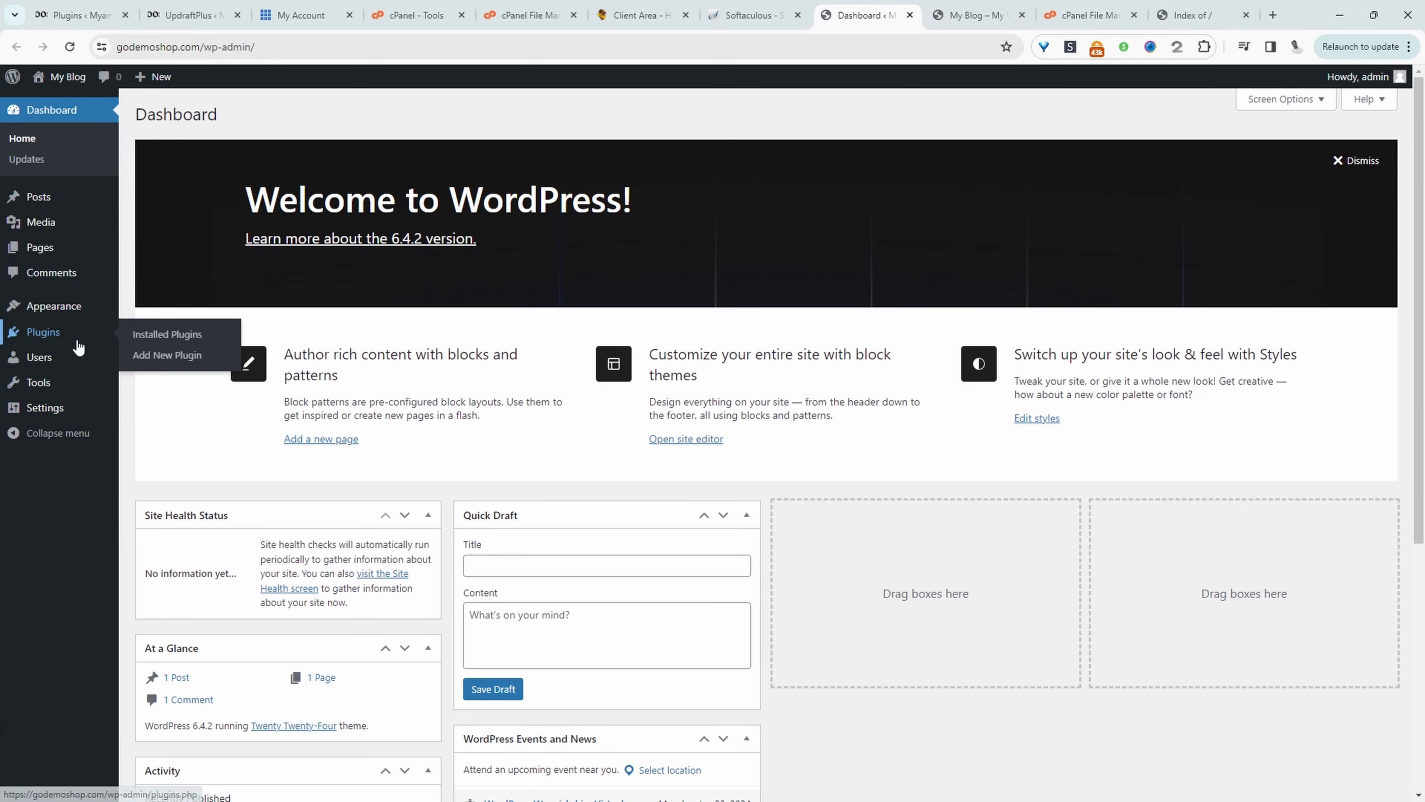
left_click(180, 355)
left_click(1249, 158)
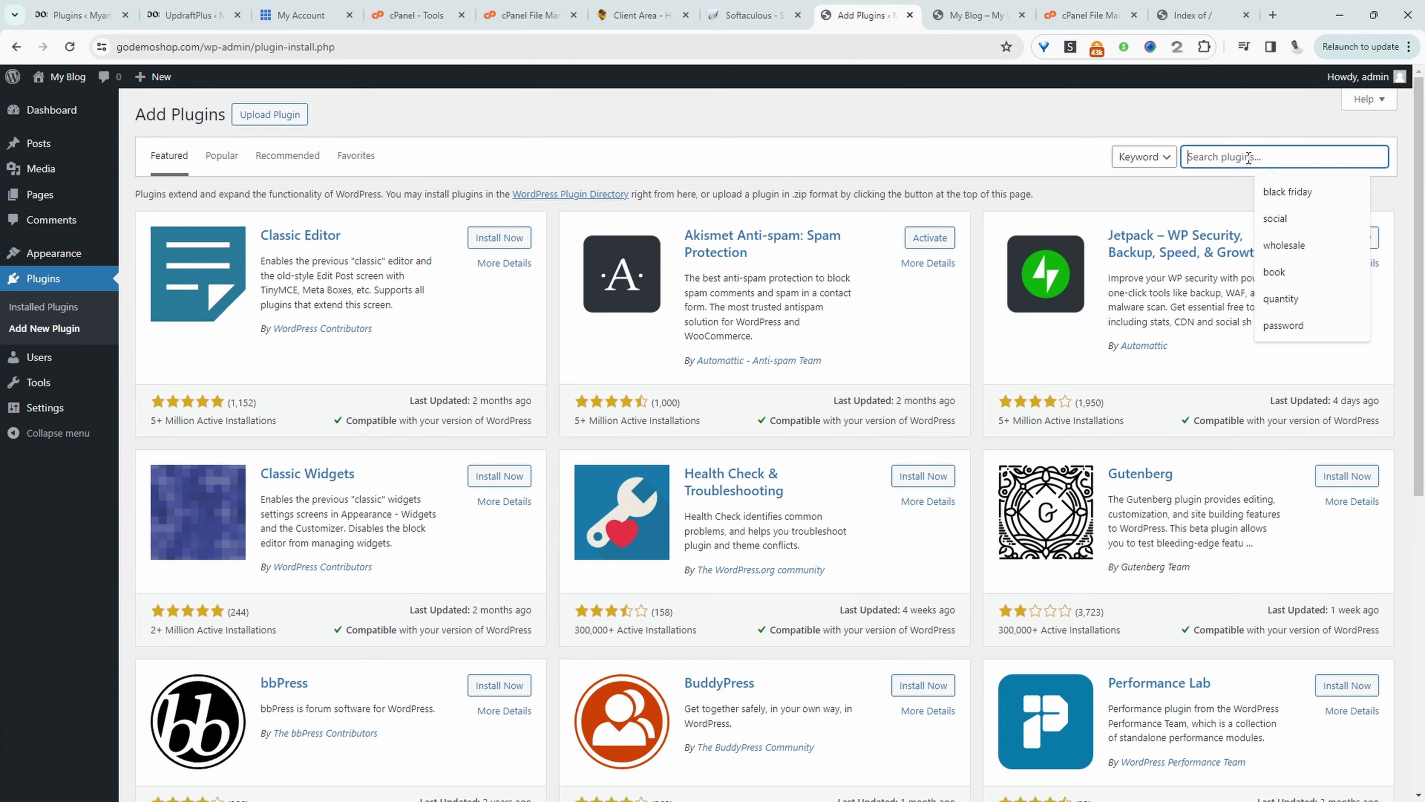
type("updraft")
left_click(489, 239)
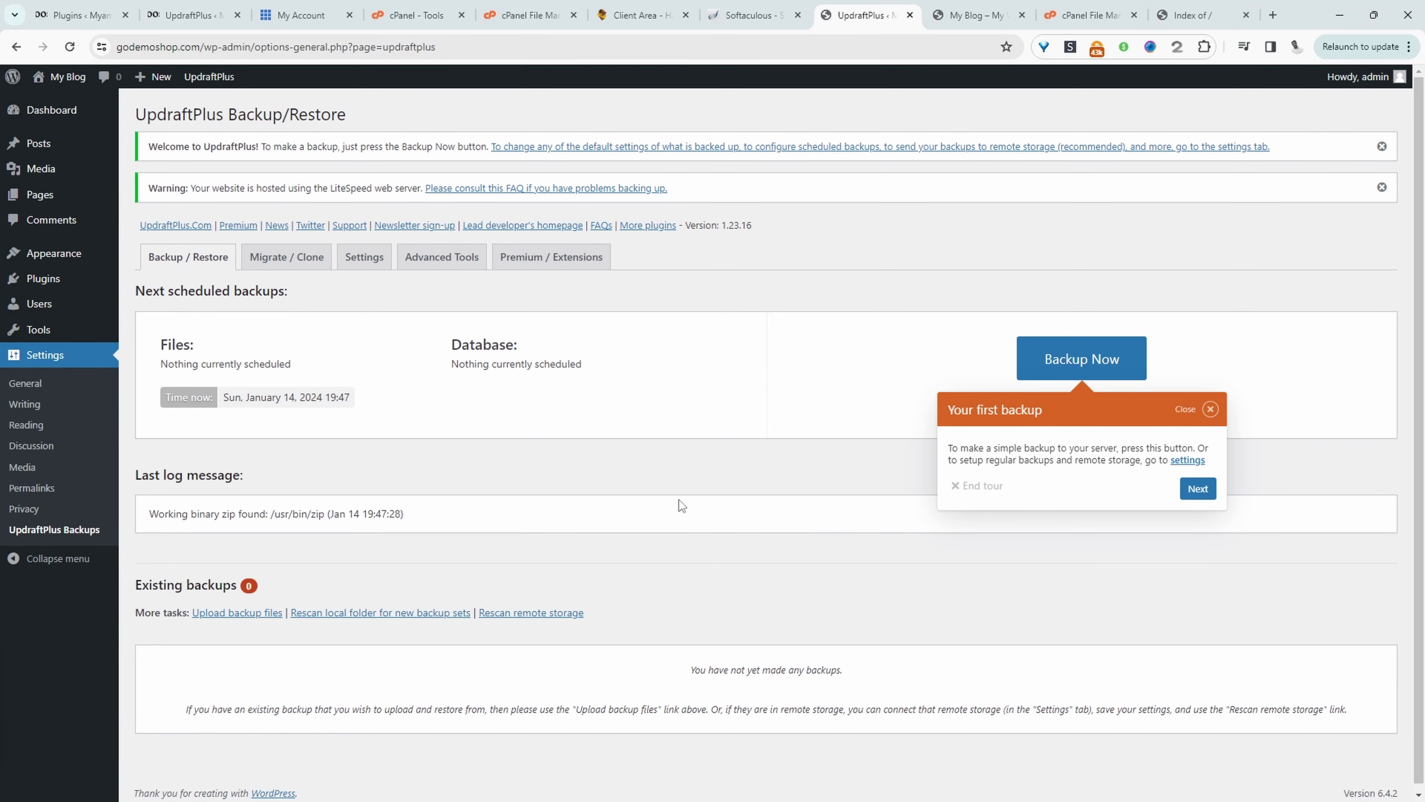
Step: Reveal the UpdraftPlus upload area for backup files on the new godemoshop.com site
scroll(617, 522, "down", 1)
left_click(246, 607)
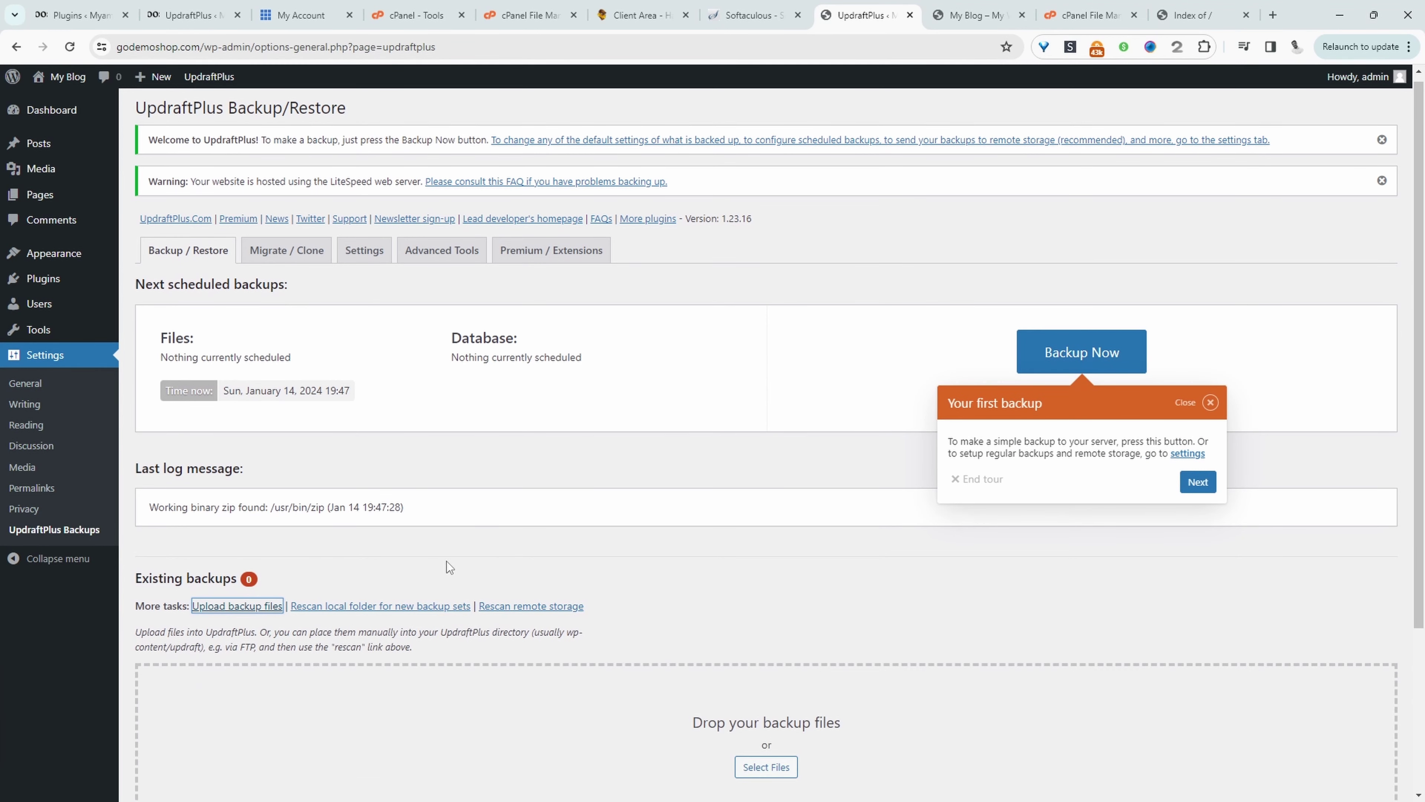
scroll(494, 598, "down", 3)
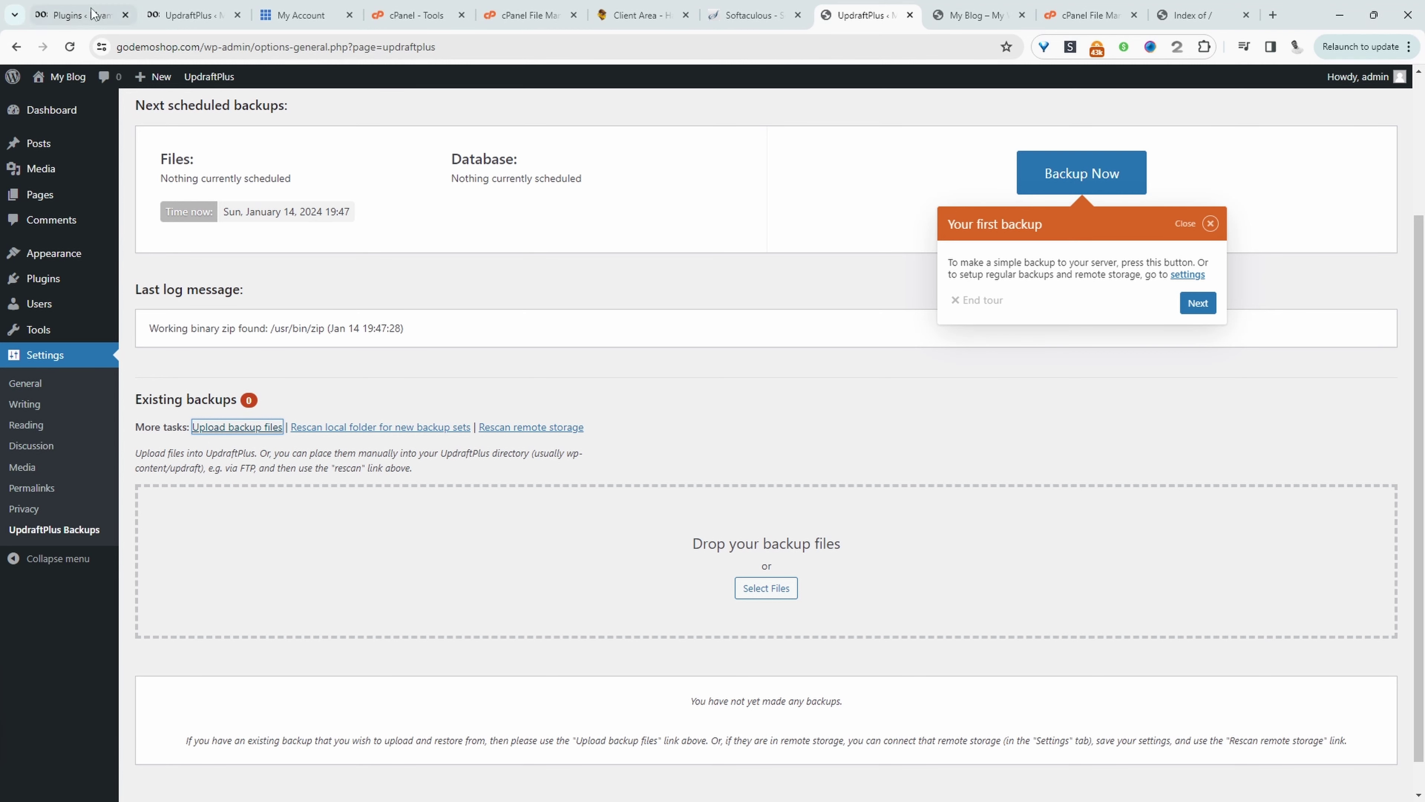
Step: On the original site's UpdraftPlus page, download the database from the Jan 14, 2024 19:40 backup to the computer
left_click(188, 15)
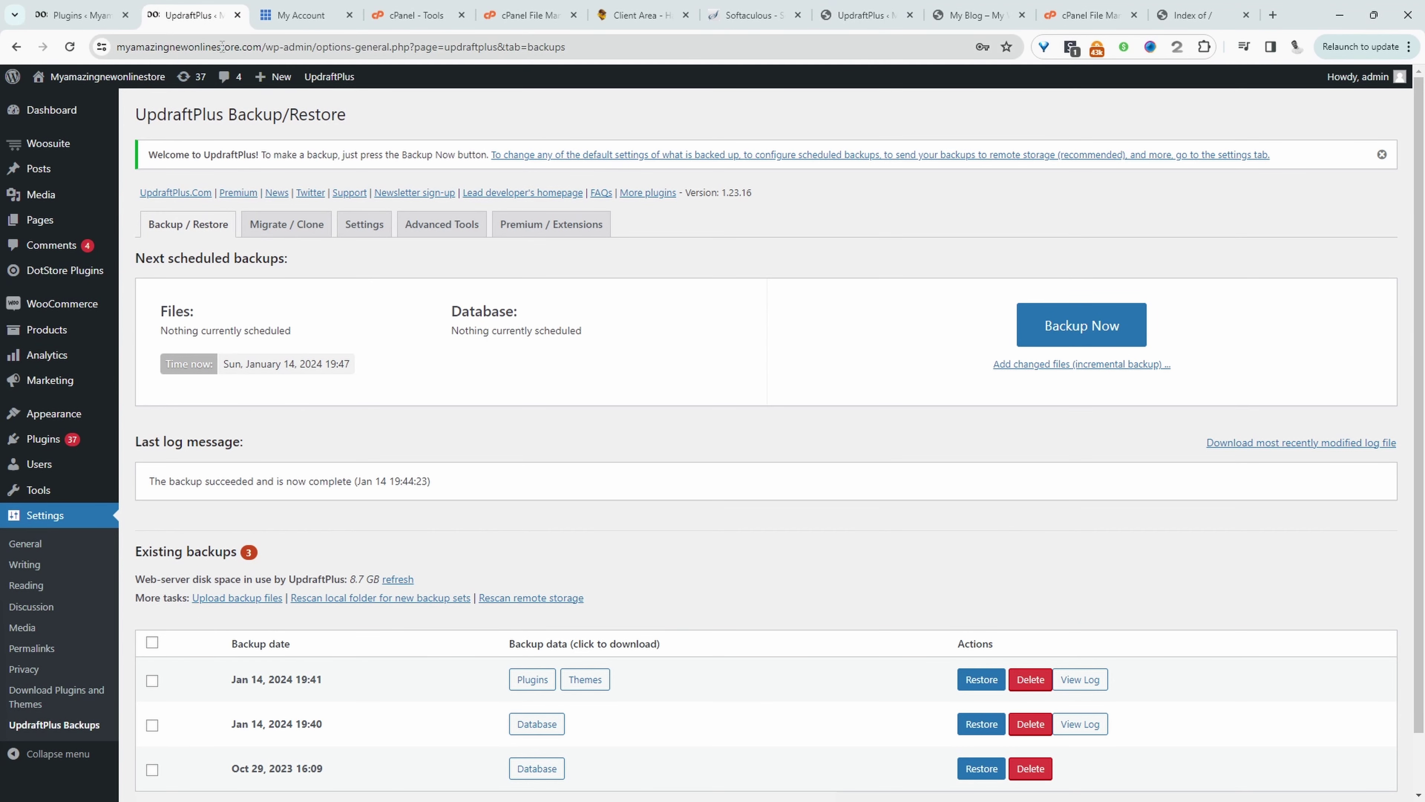
left_click_drag(150, 47, 255, 47)
scroll(425, 284, "down", 1)
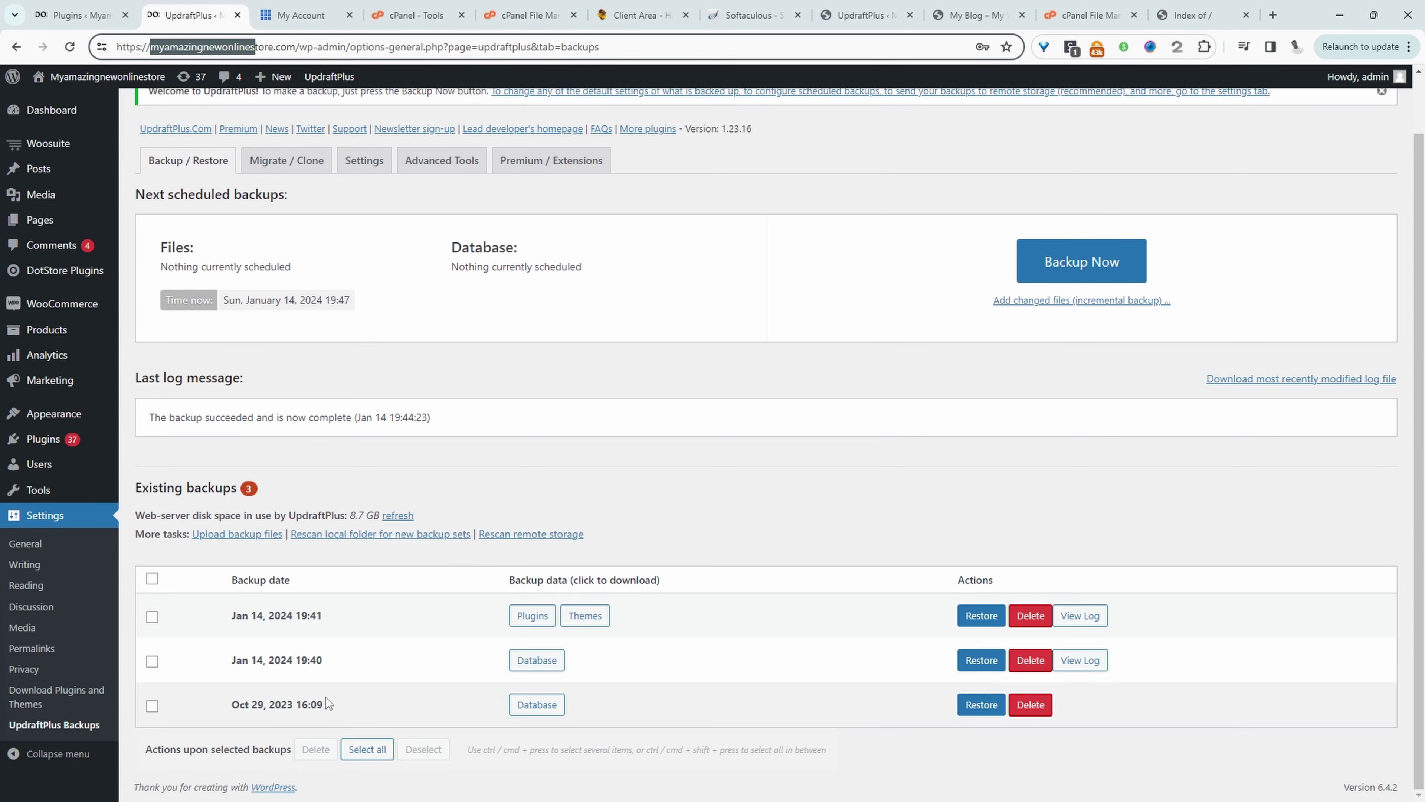
left_click(536, 666)
scroll(492, 705, "down", 2)
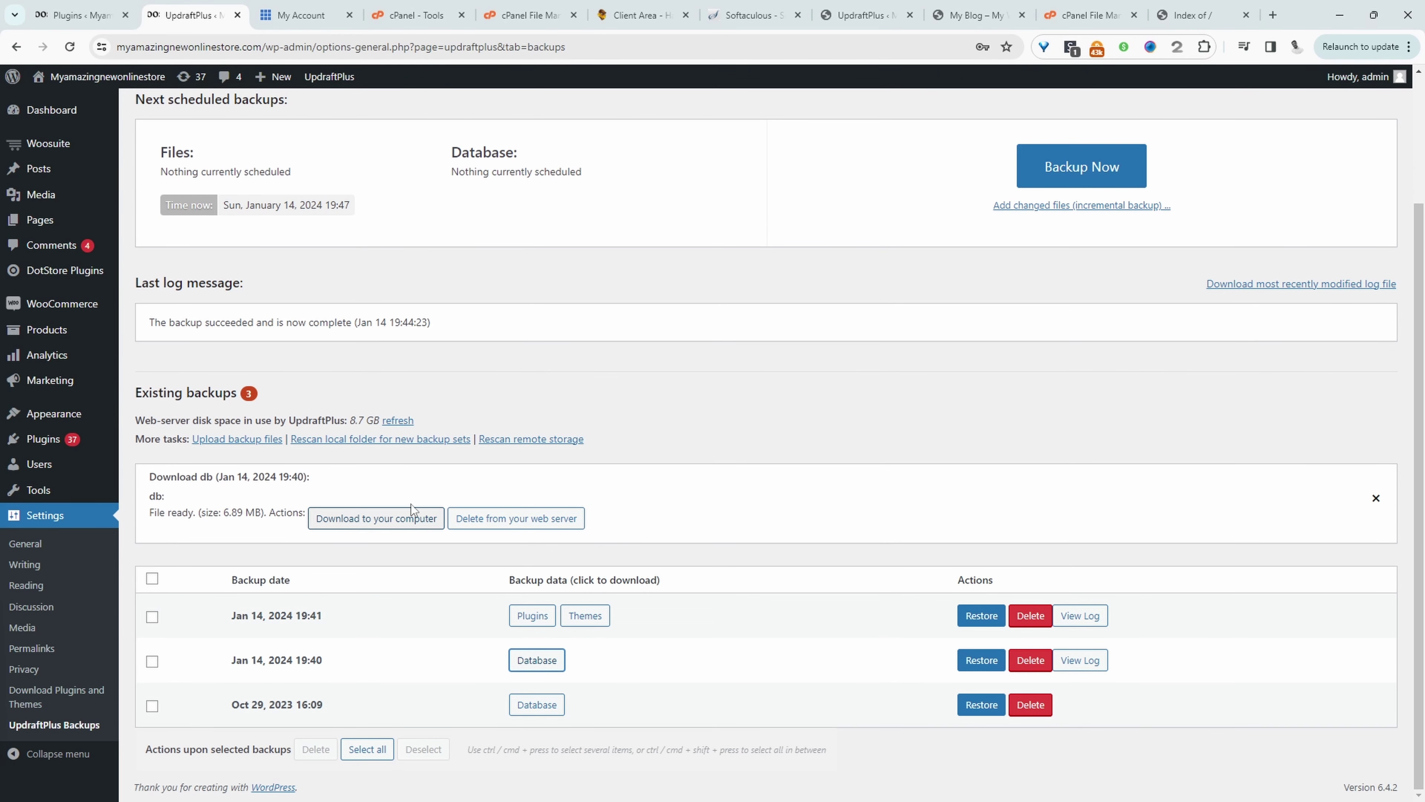
left_click(402, 519)
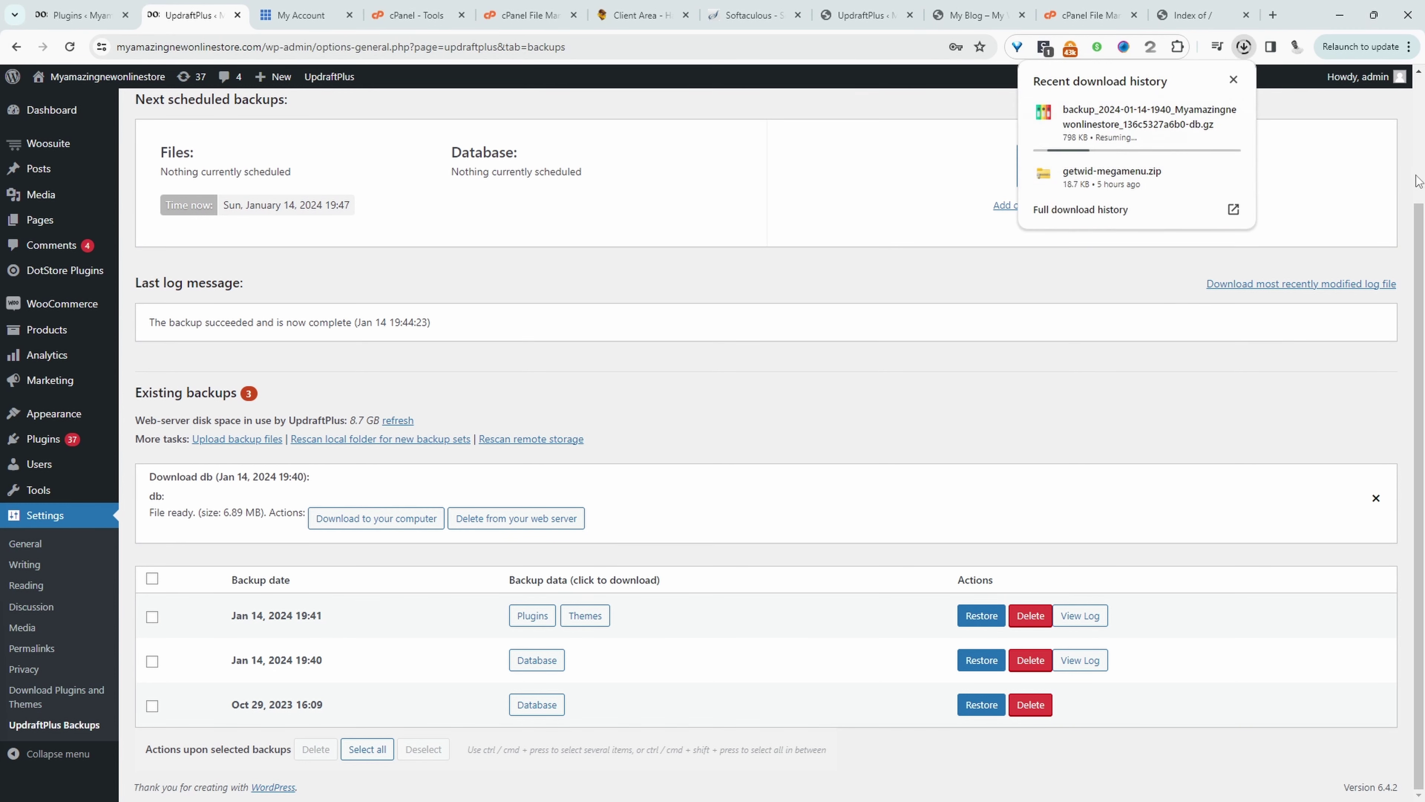
Step: Download the themes archive and both plugins archives from the Jan 14, 2024 19:41 backup, checking the browser's download history
left_click(591, 626)
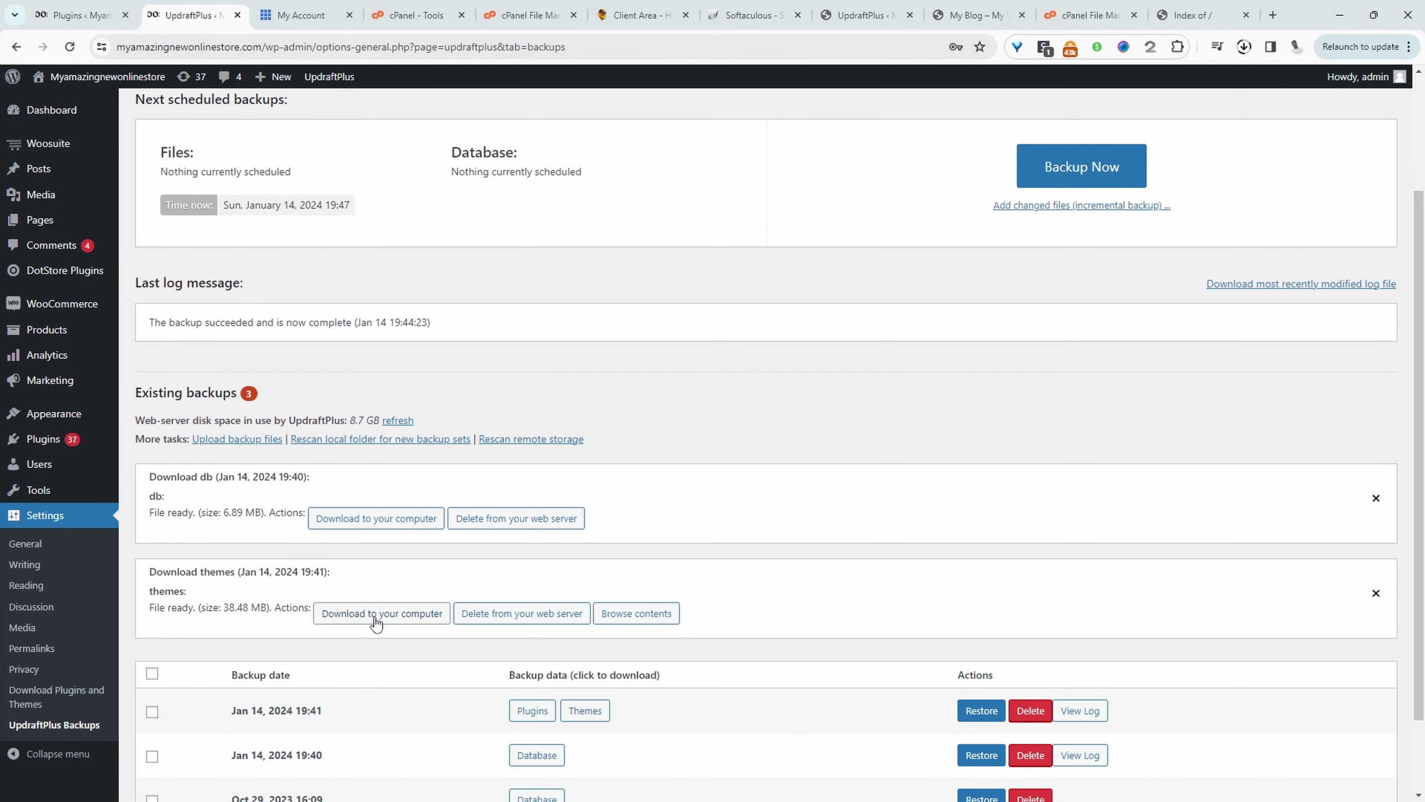
left_click(374, 618)
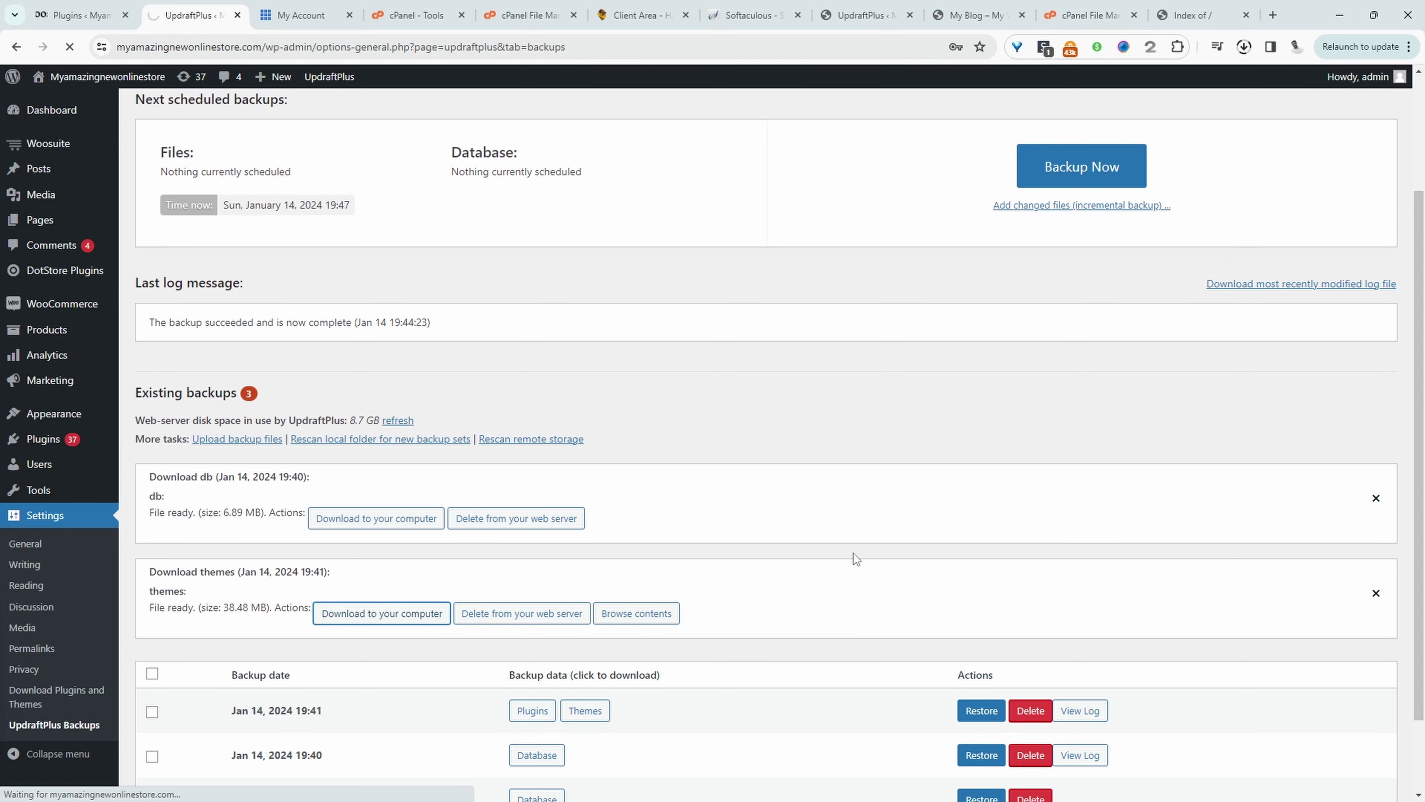
left_click(532, 710)
scroll(586, 568, "down", 1)
scroll(587, 569, "down", 4)
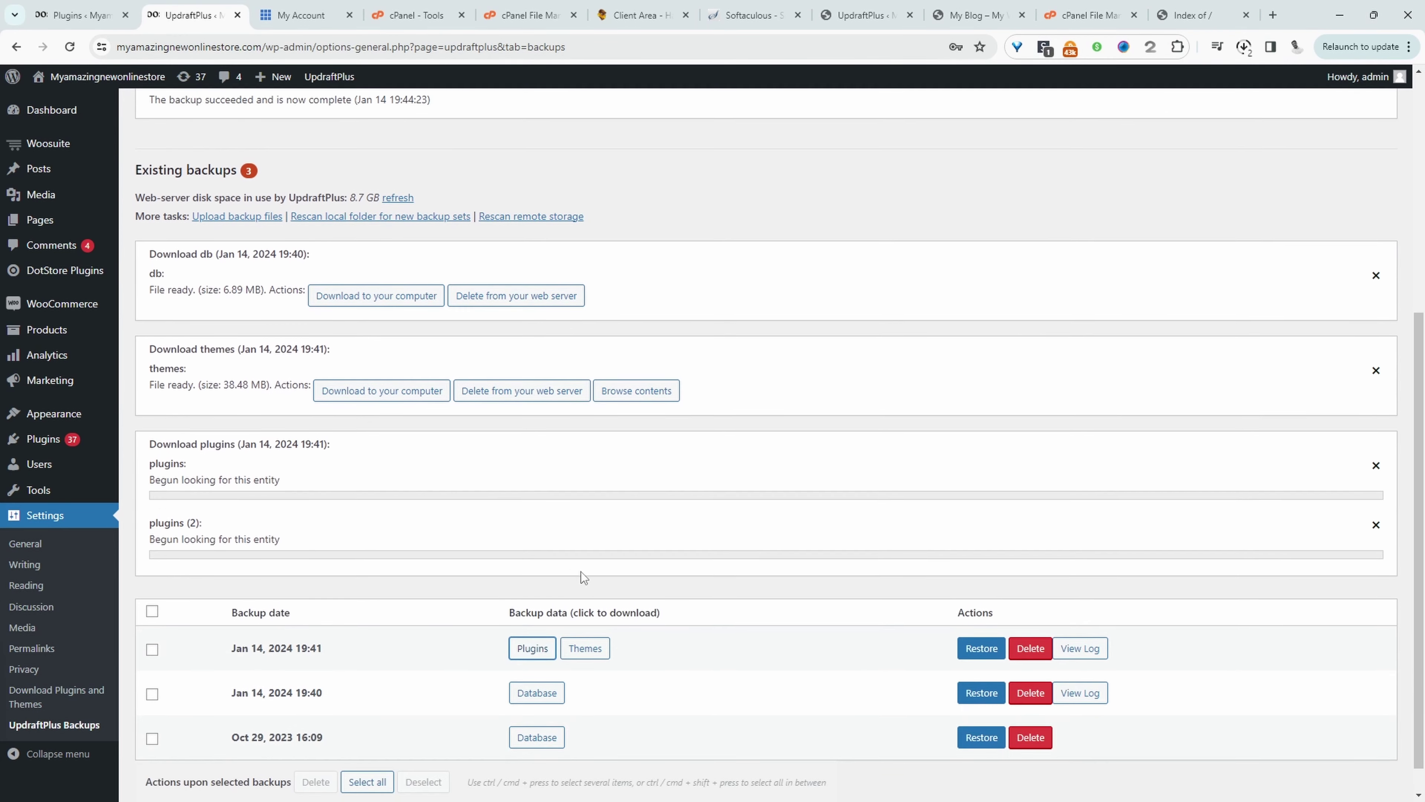
left_click(1243, 46)
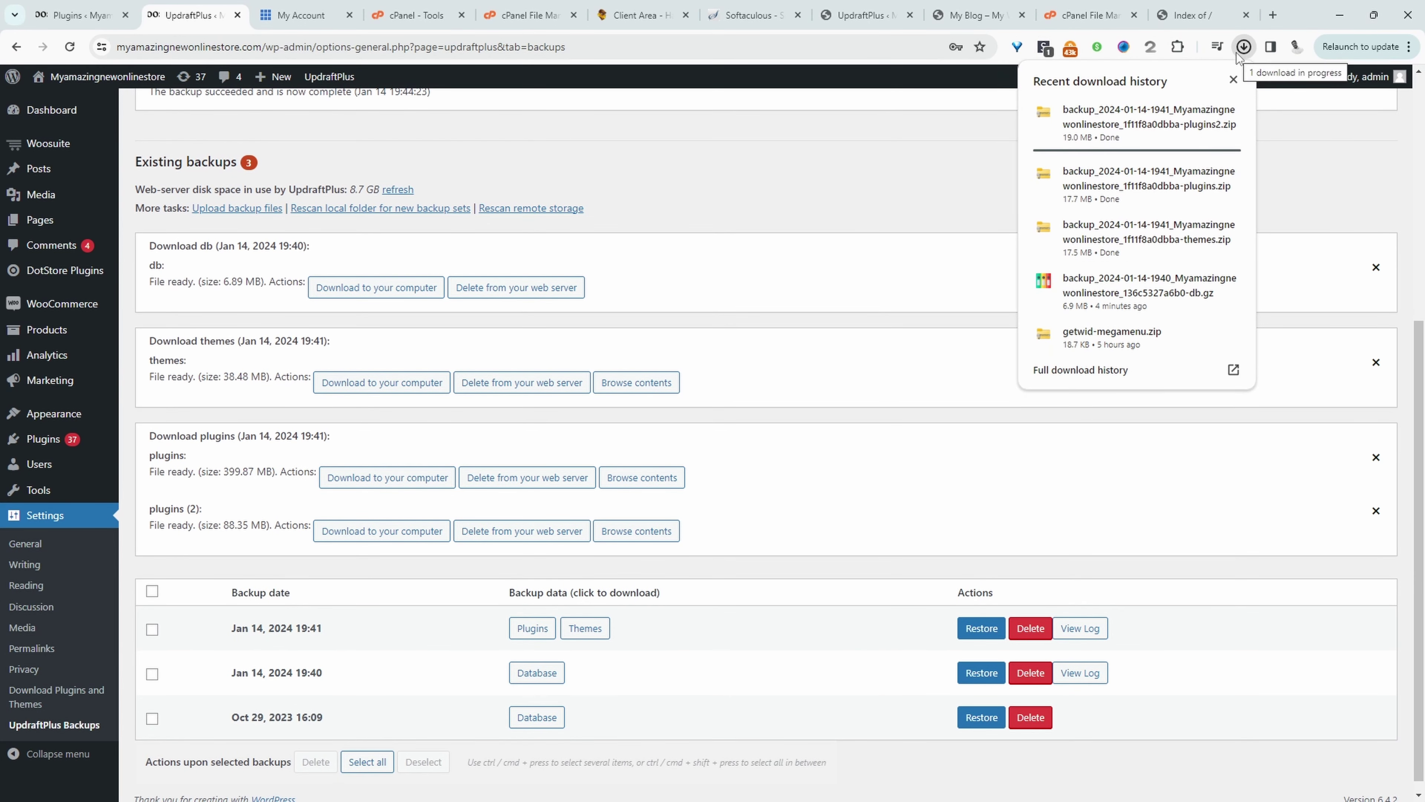
left_click(1242, 49)
left_click(1251, 51)
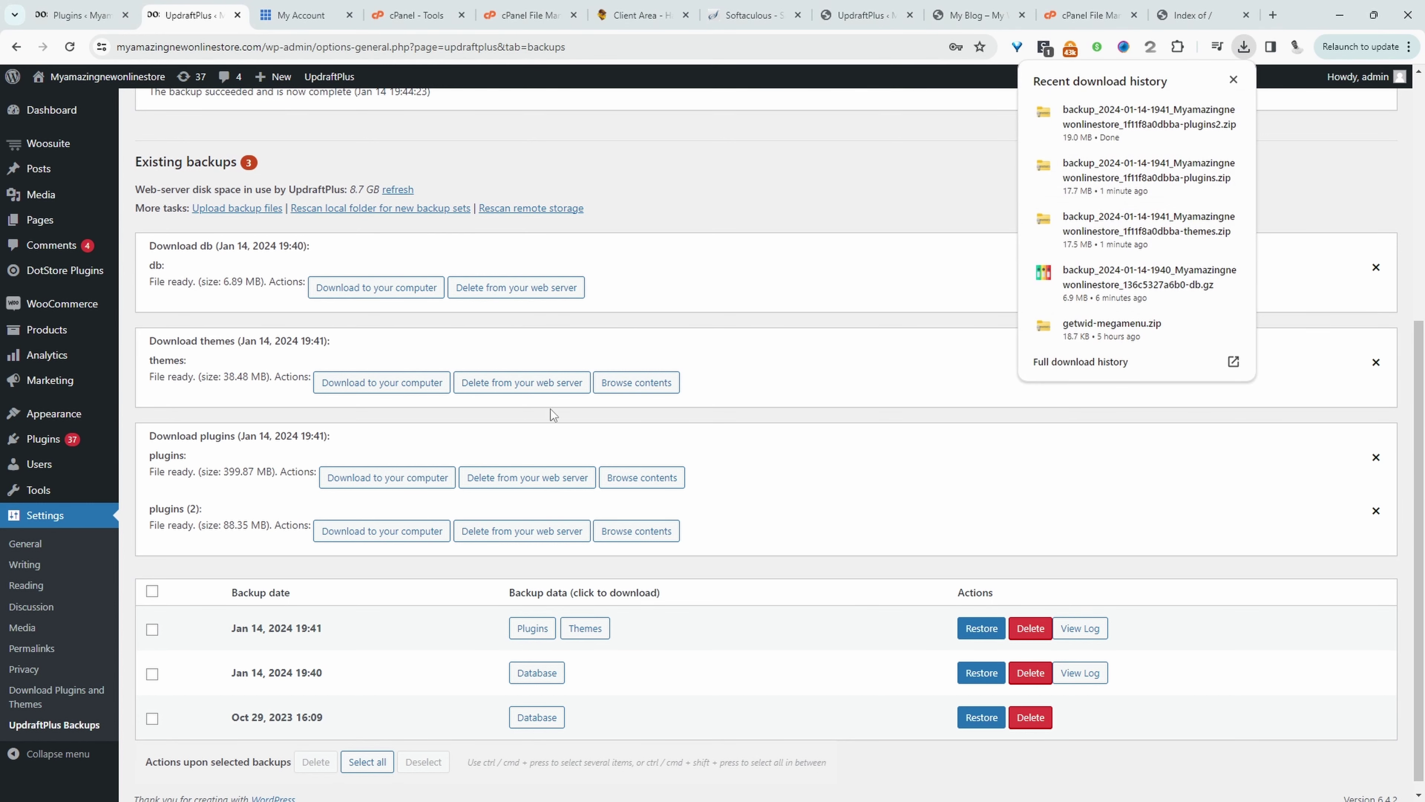
Step: Upload the database, themes and two plugins backup files from the Downloads folder to UpdraftPlus on godemoshop.com
left_click(973, 8)
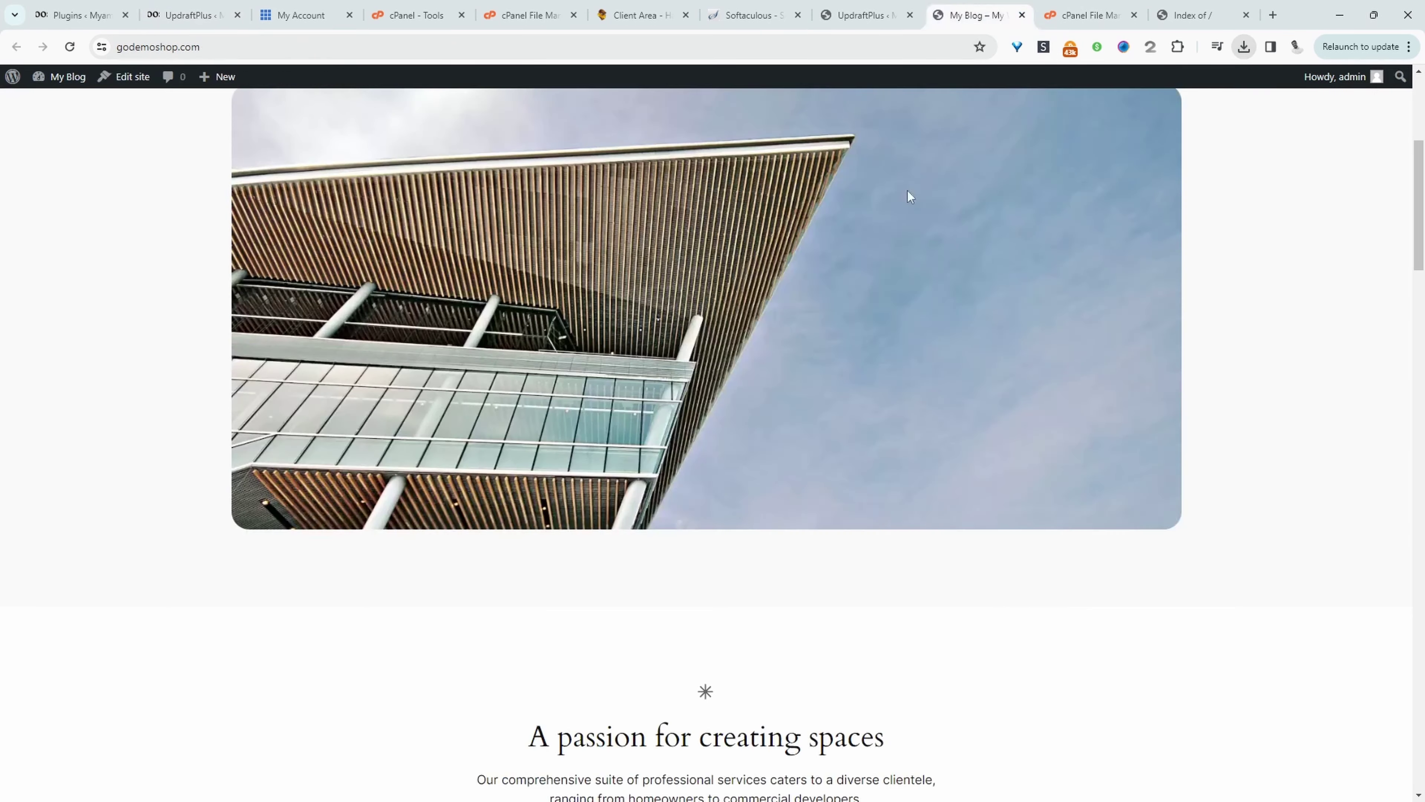
left_click(865, 16)
scroll(237, 421, "up", 4)
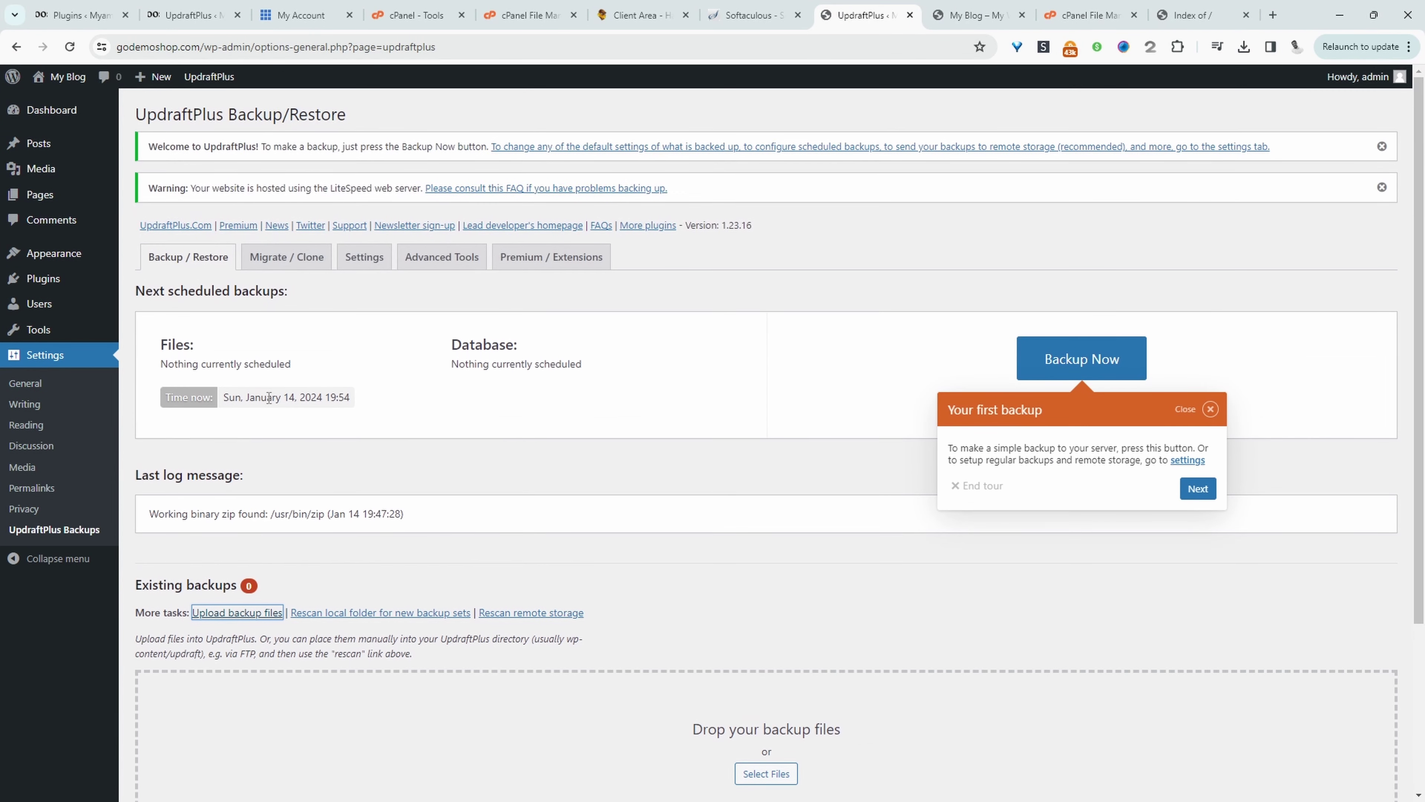
scroll(369, 442, "down", 5)
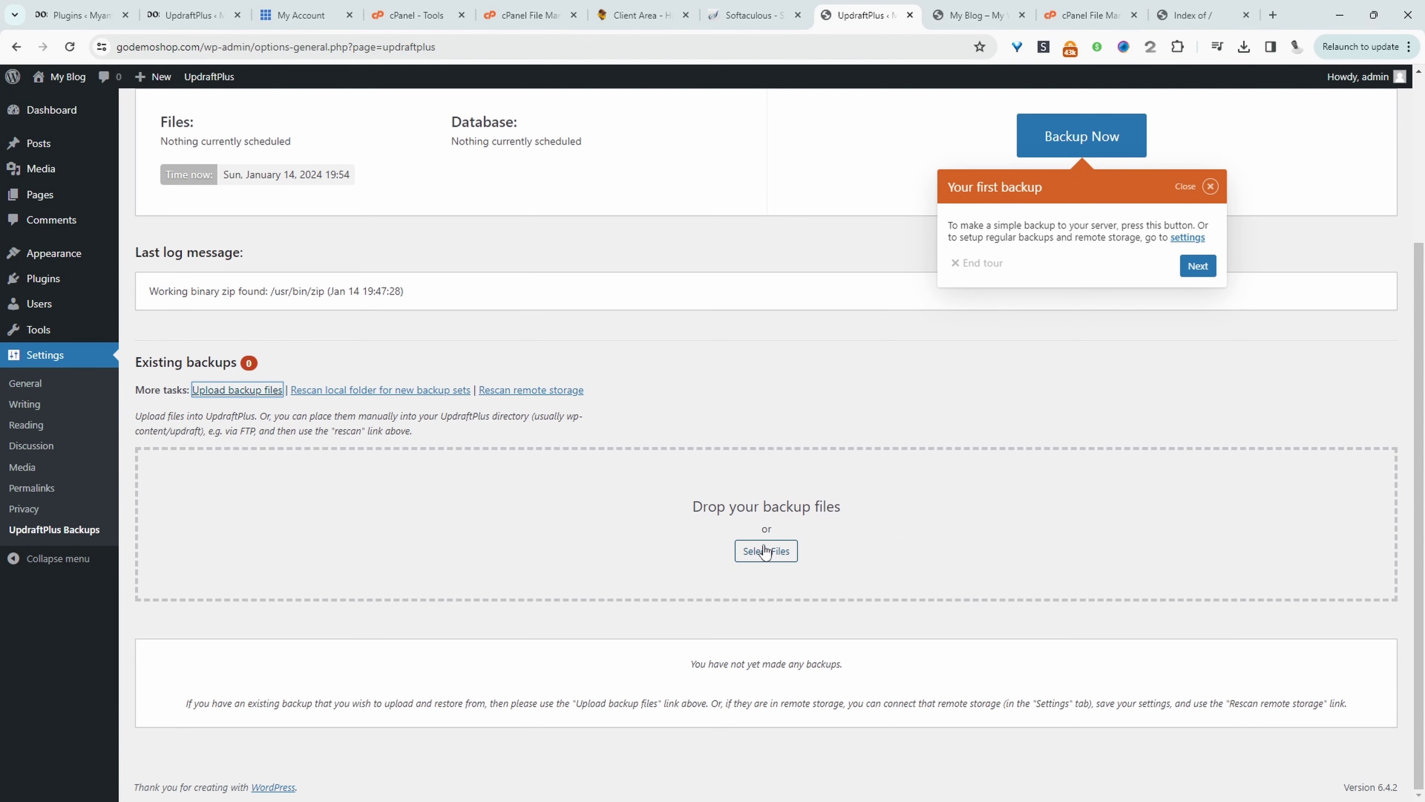
left_click(777, 551)
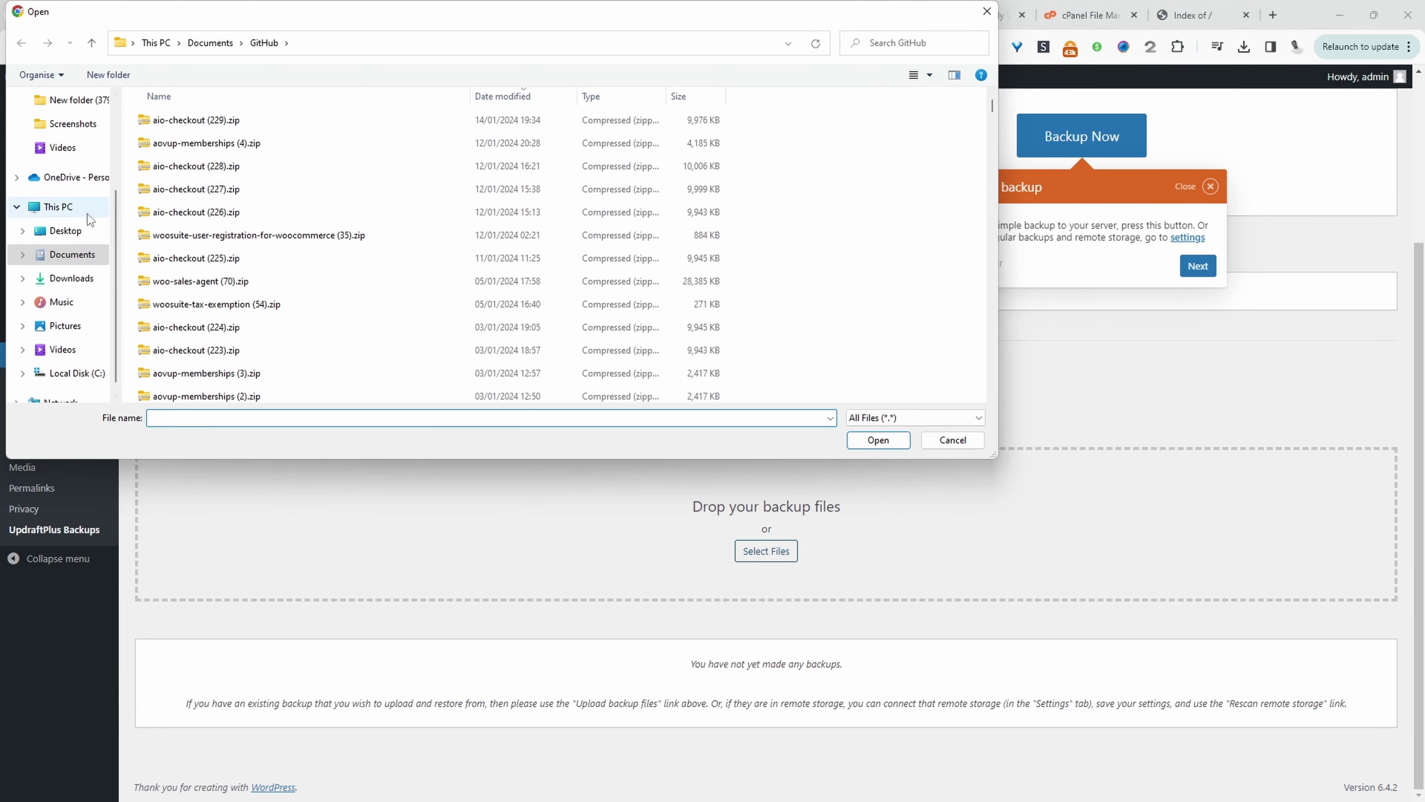
left_click(70, 278)
double_click(428, 150)
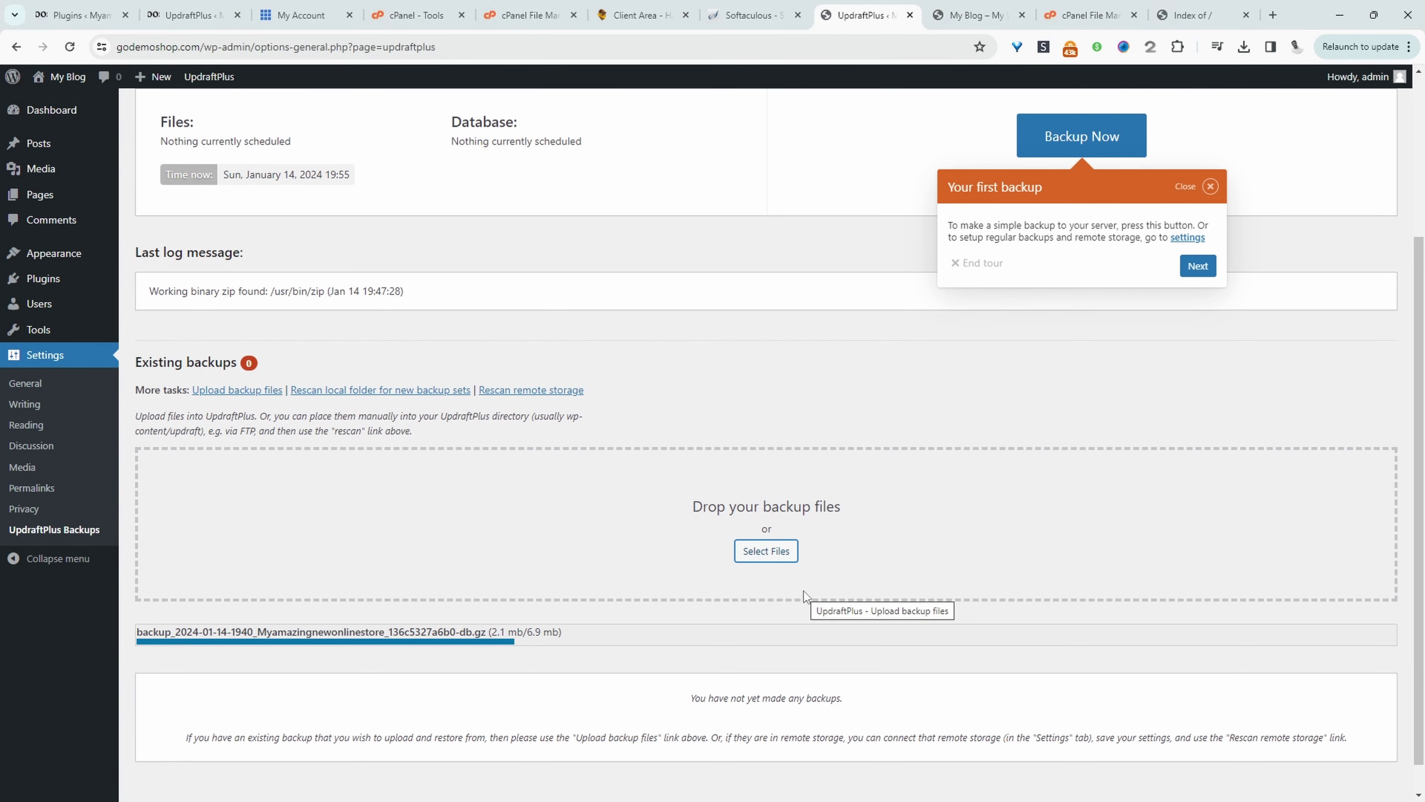
Step: Restore the database from the Jan 14, 2024 19:40 backup on the new site and return to the UpdraftPlus configuration
scroll(970, 610, "down", 3)
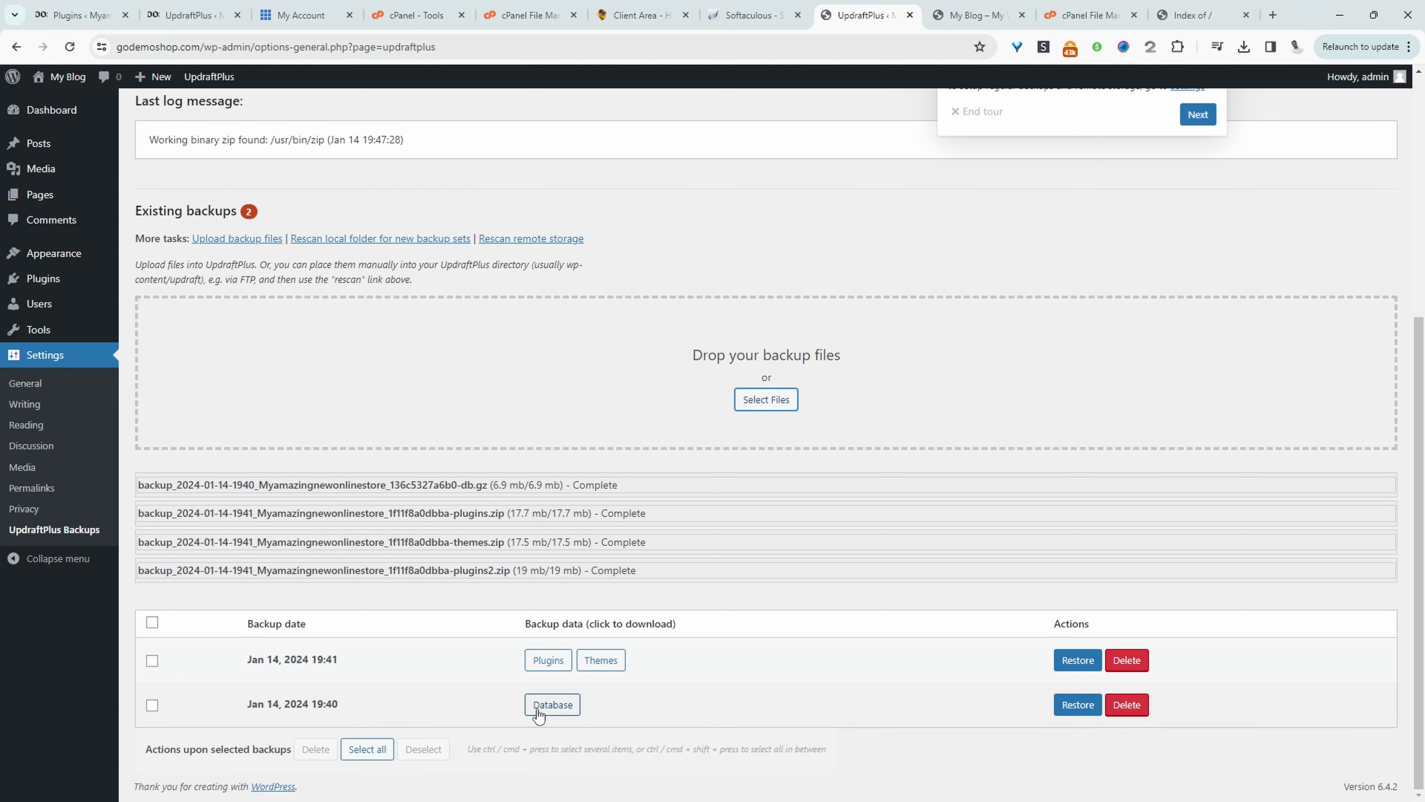
left_click(1078, 709)
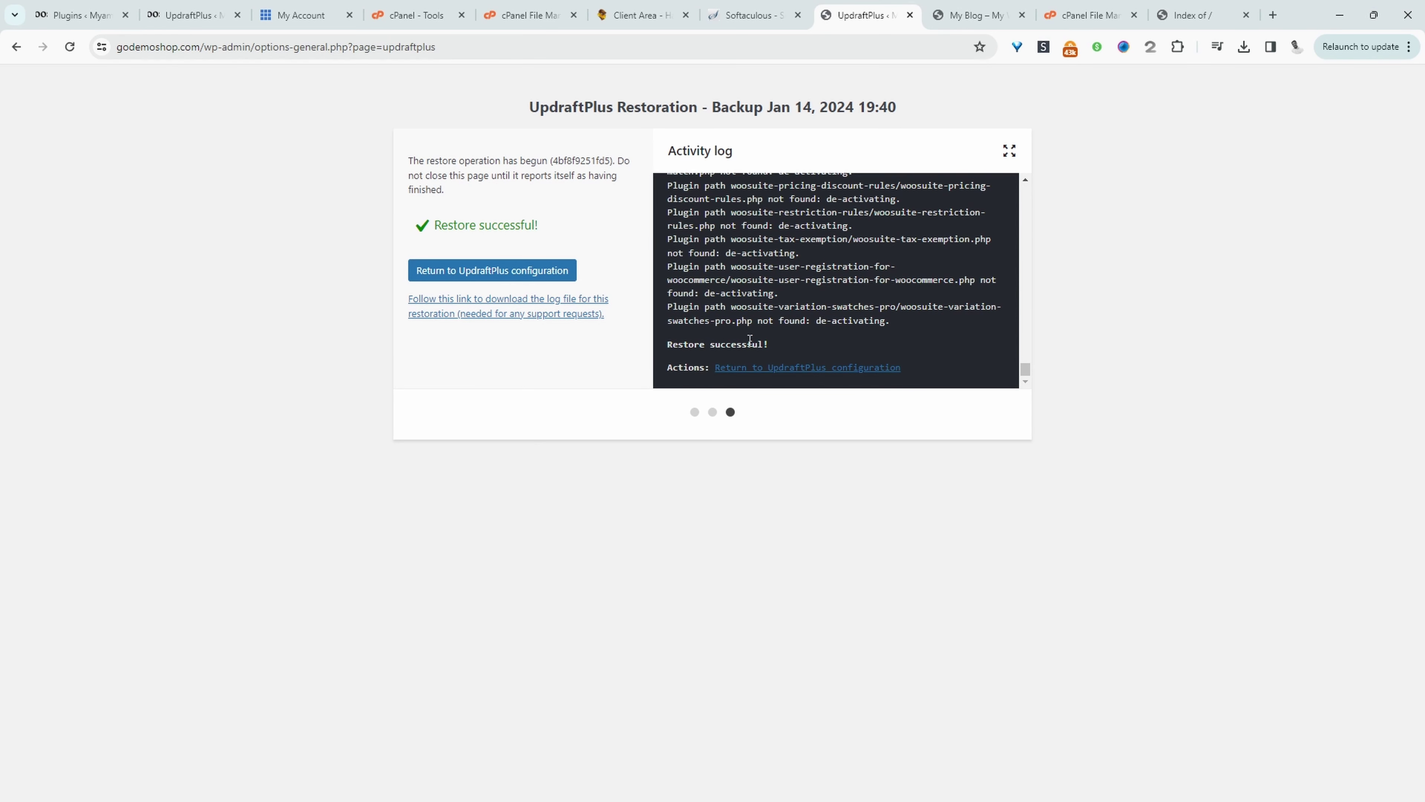
left_click(536, 271)
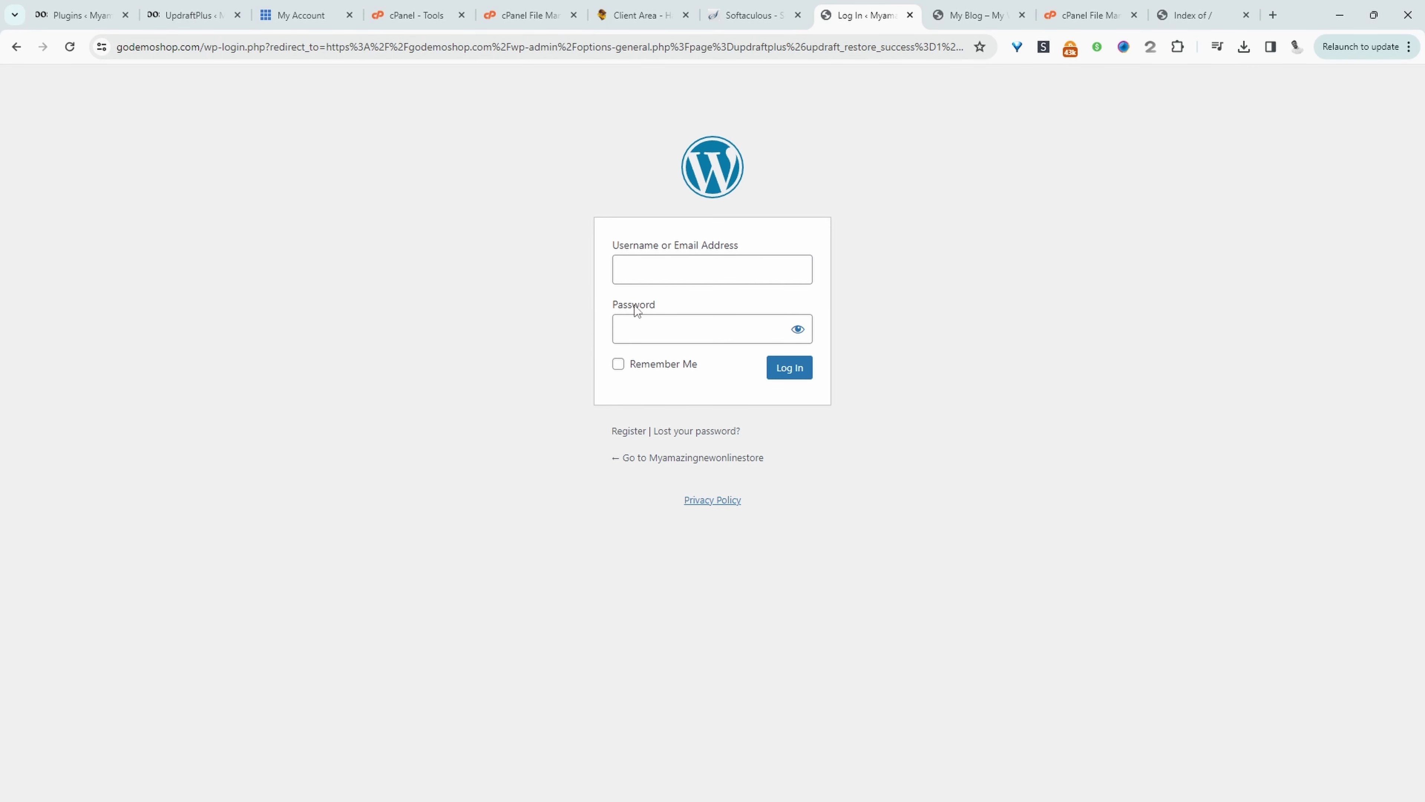
Step: Get back into the new site's admin through the Softaculous installation page's administrative link and open UpdraftPlus Backups
left_click(709, 270)
left_click(790, 196)
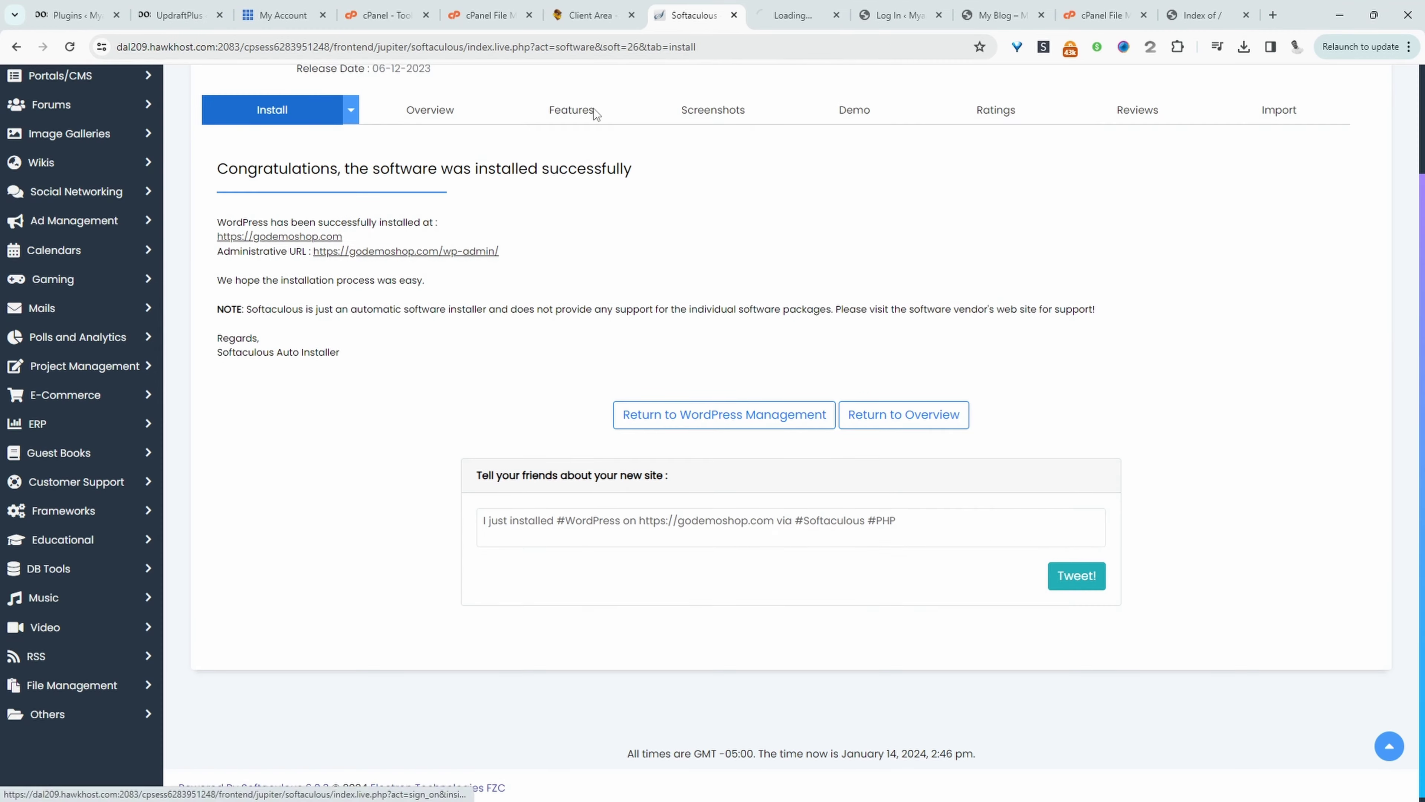
left_click(365, 245)
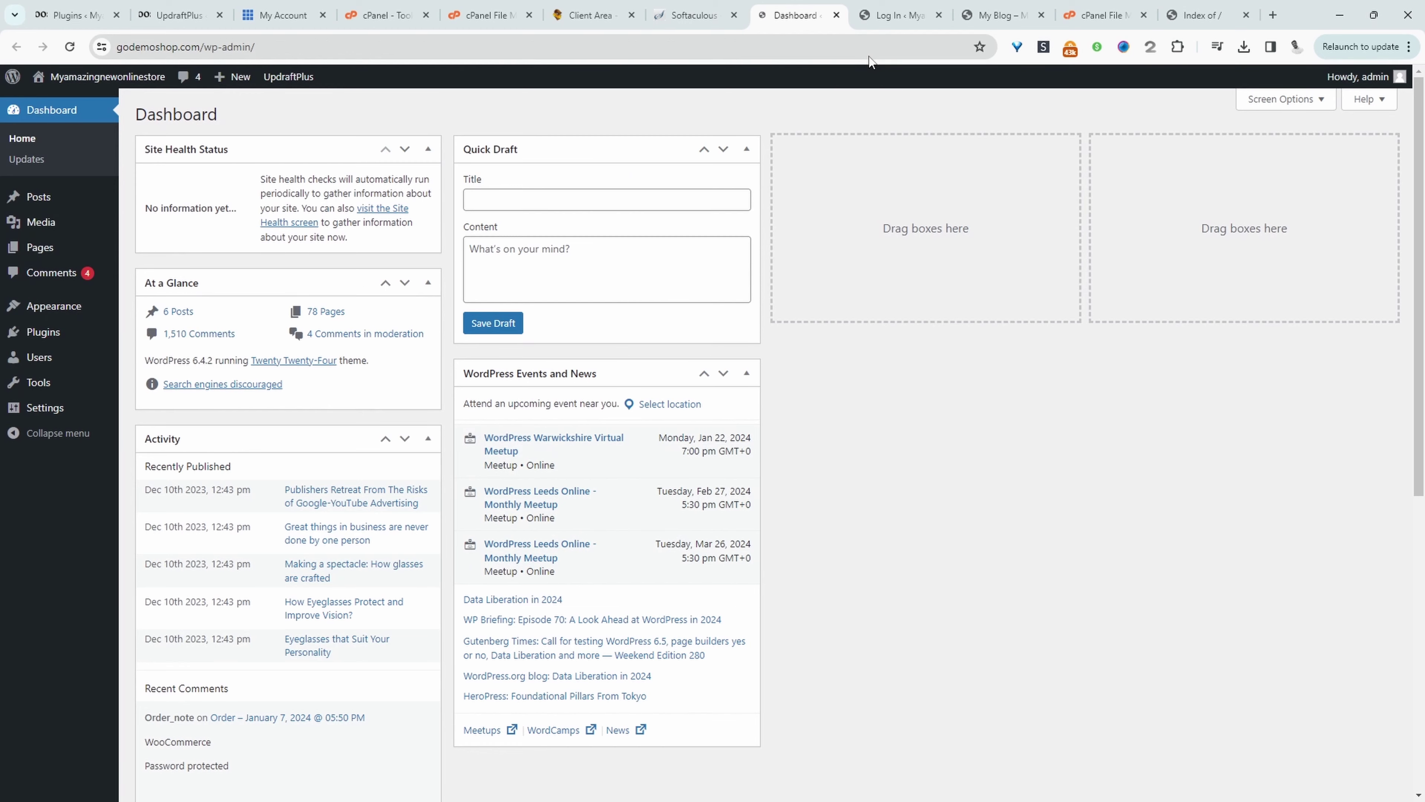
mouse_move(79, 408)
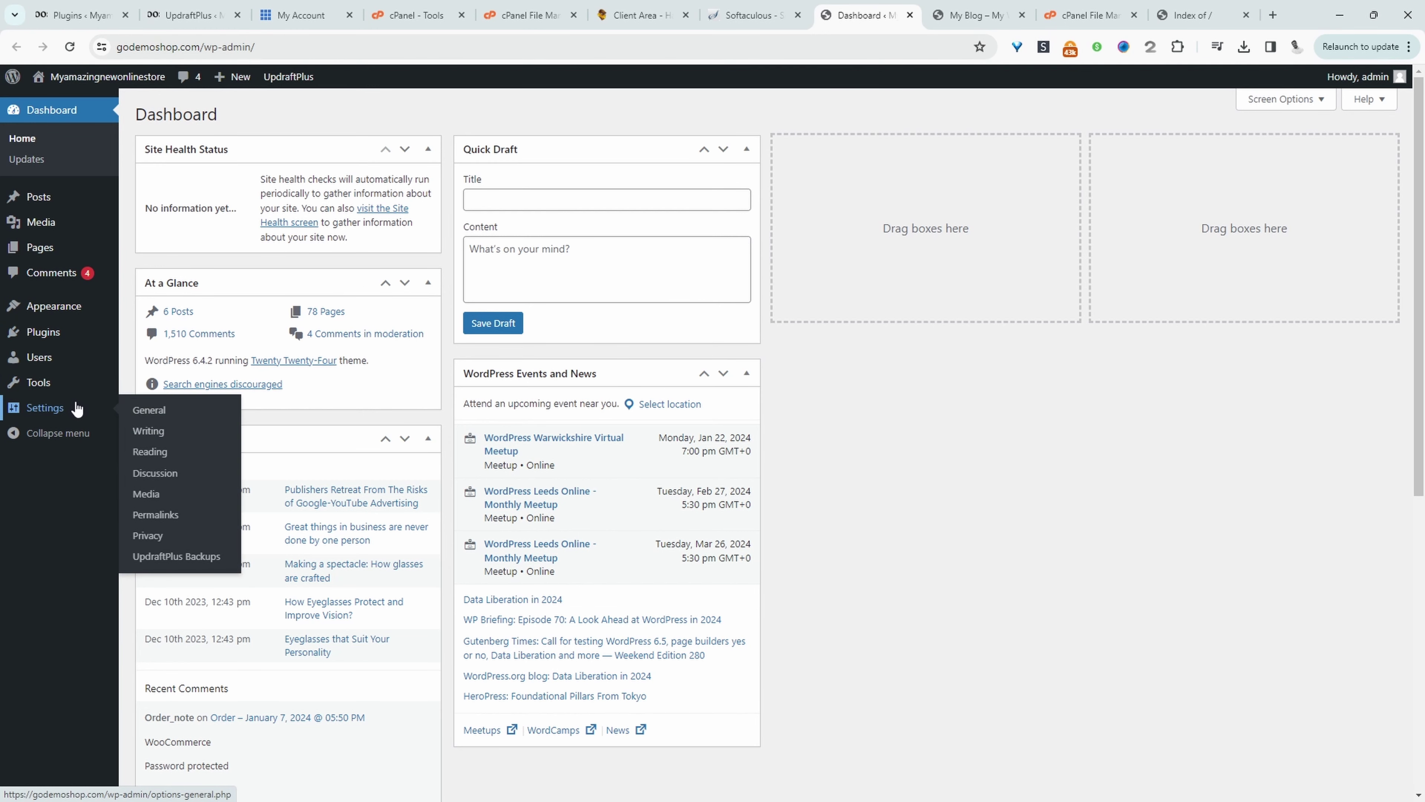
left_click(172, 558)
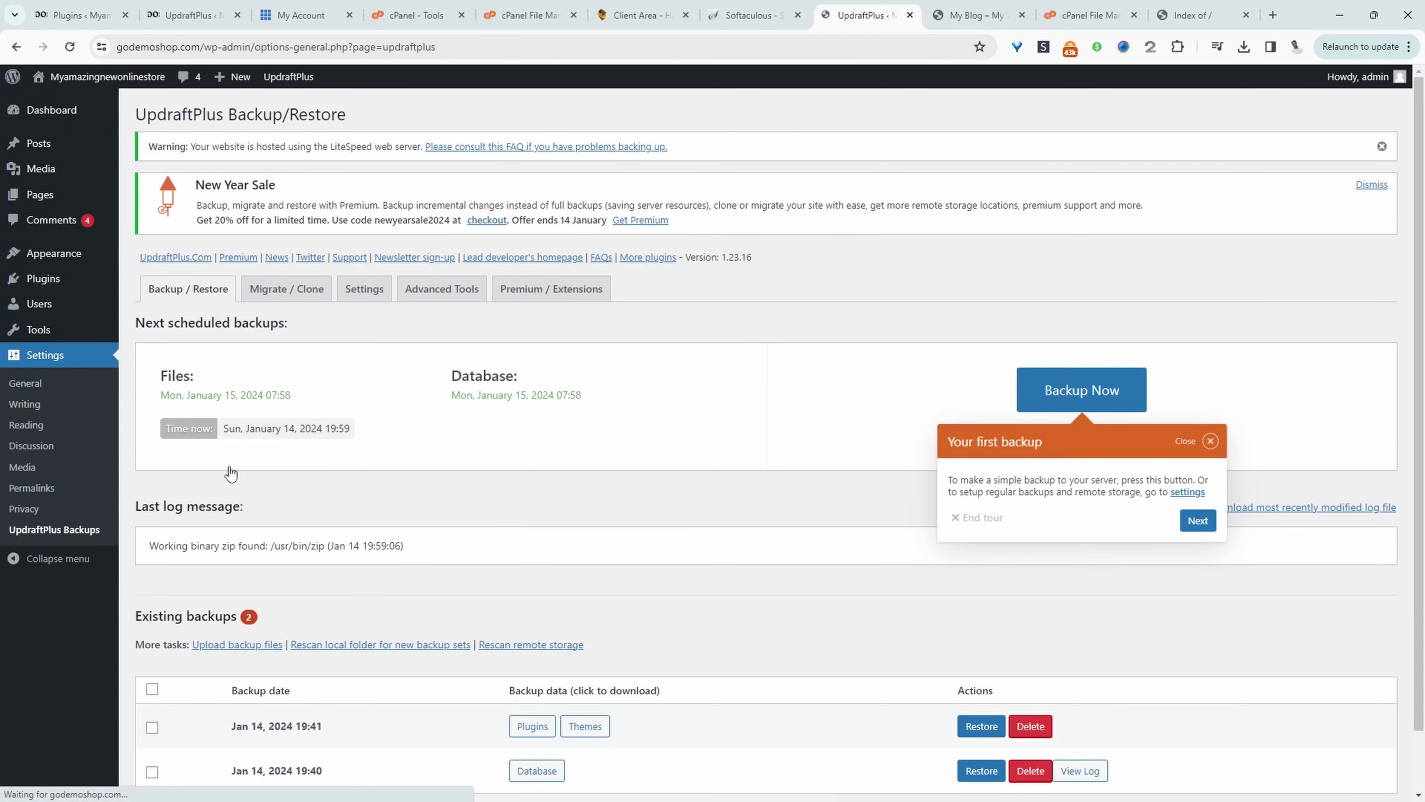
Step: Restore the Plugins and Themes components from the Jan 14, 2024 19:41 backup and return to the UpdraftPlus configuration
scroll(230, 473, "down", 3)
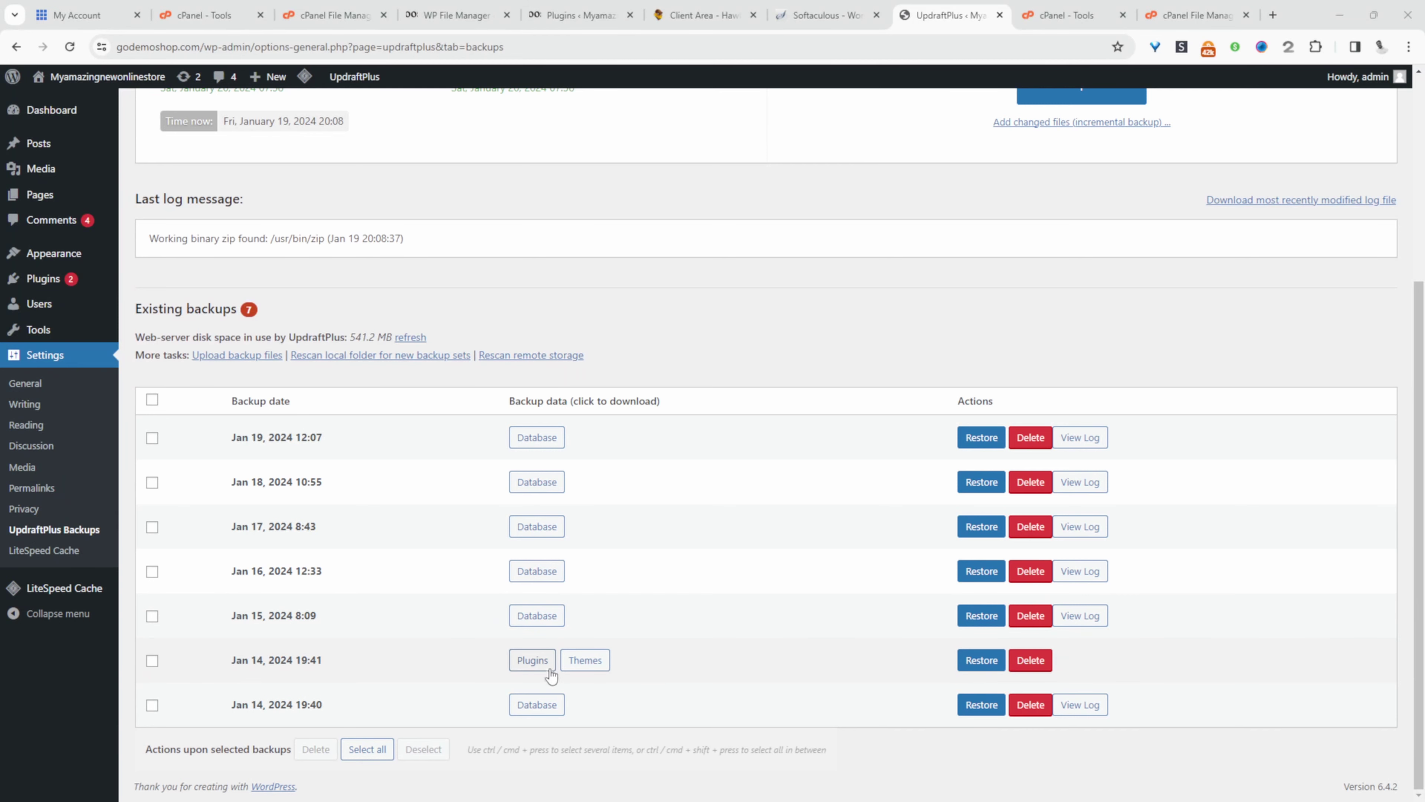
left_click(981, 660)
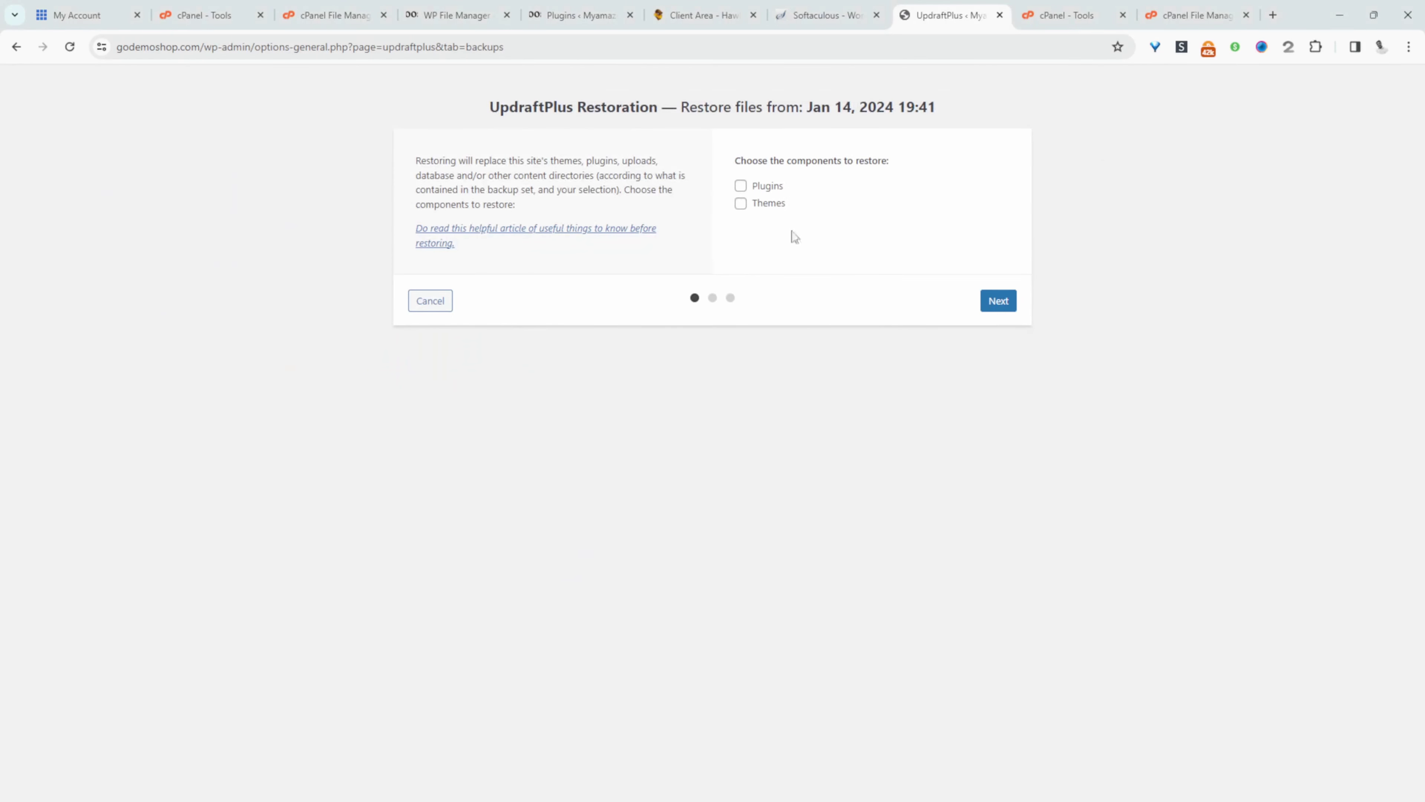
left_click(740, 189)
left_click(740, 204)
left_click(999, 301)
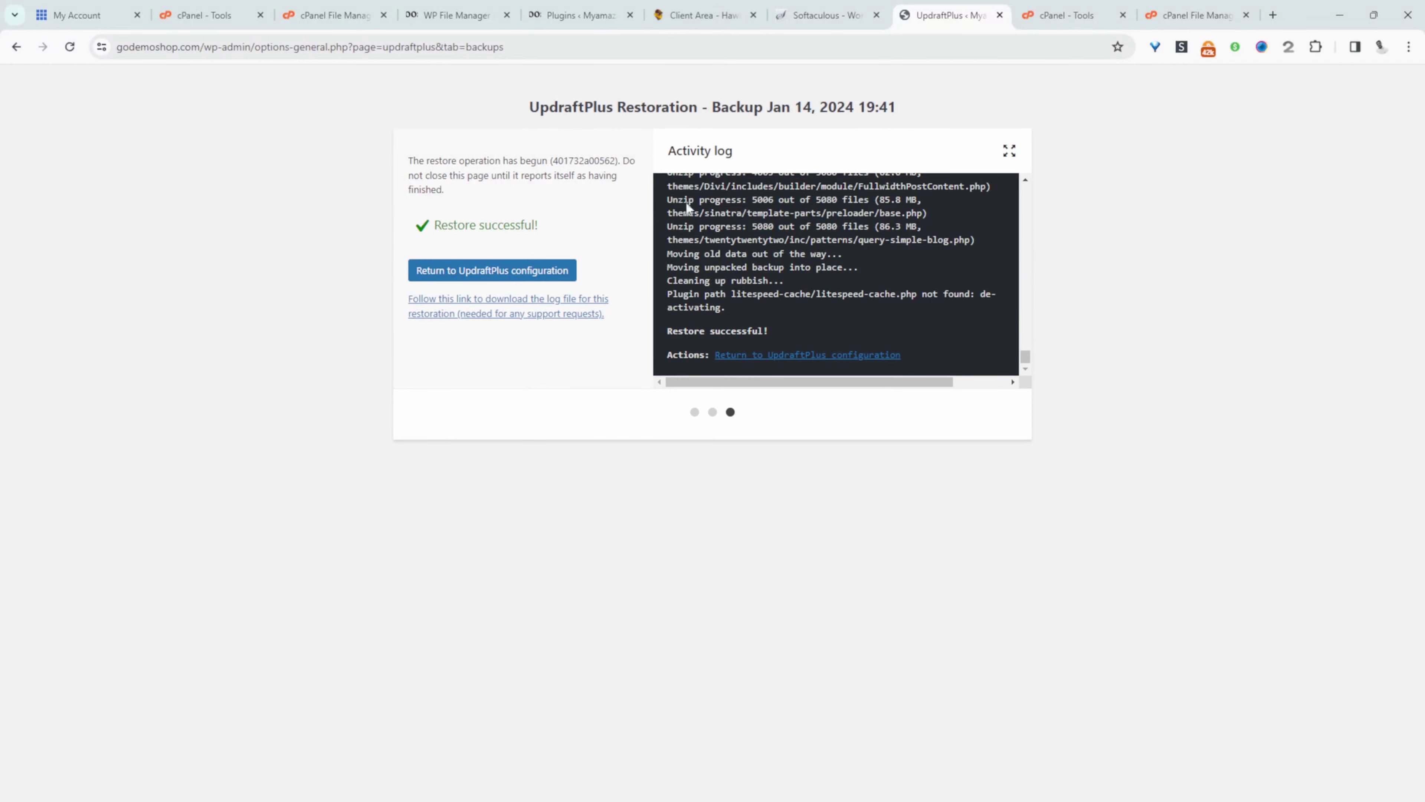
left_click(461, 279)
Step: Check the restored site by viewing its installed plugins list and opening its front page in a separate tab
mouse_move(78, 279)
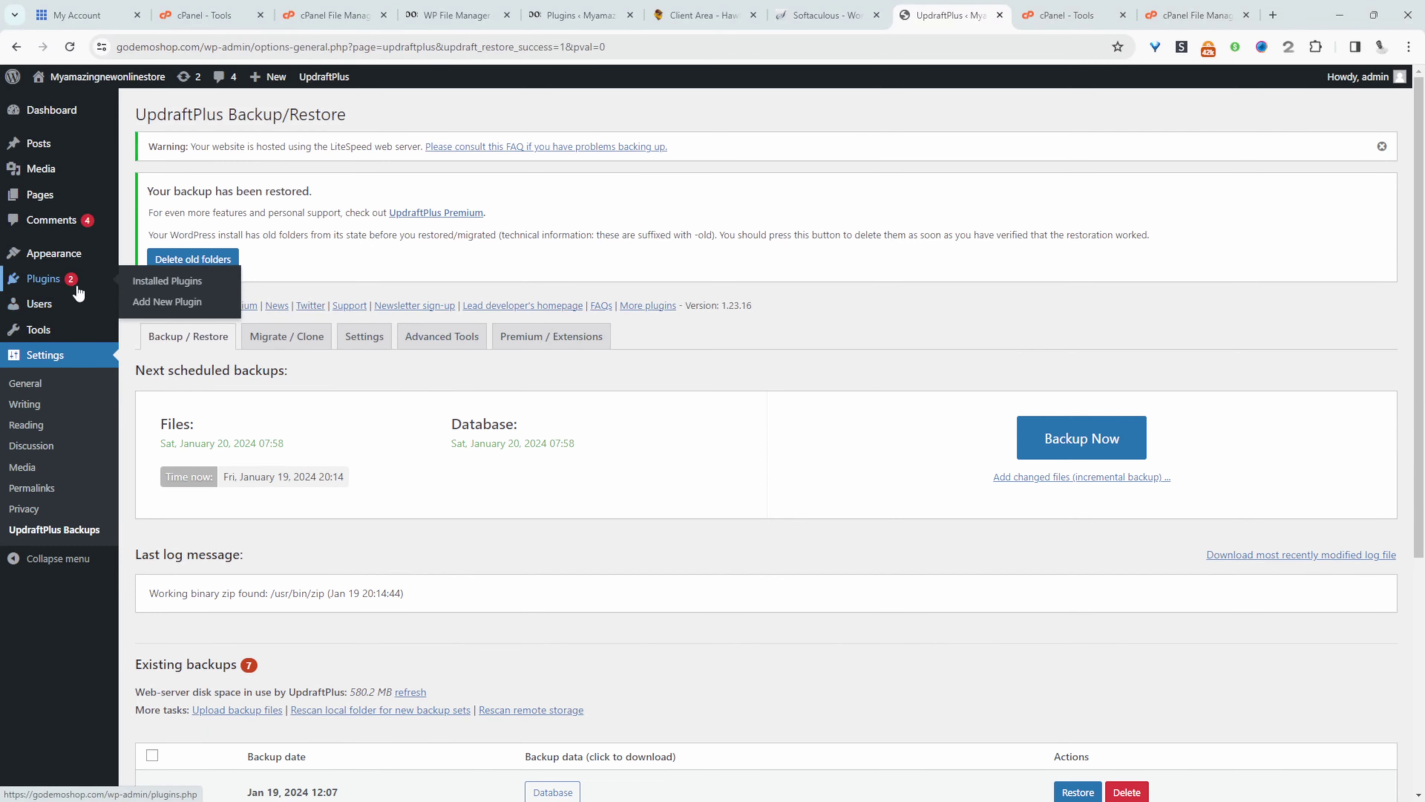
left_click(144, 282)
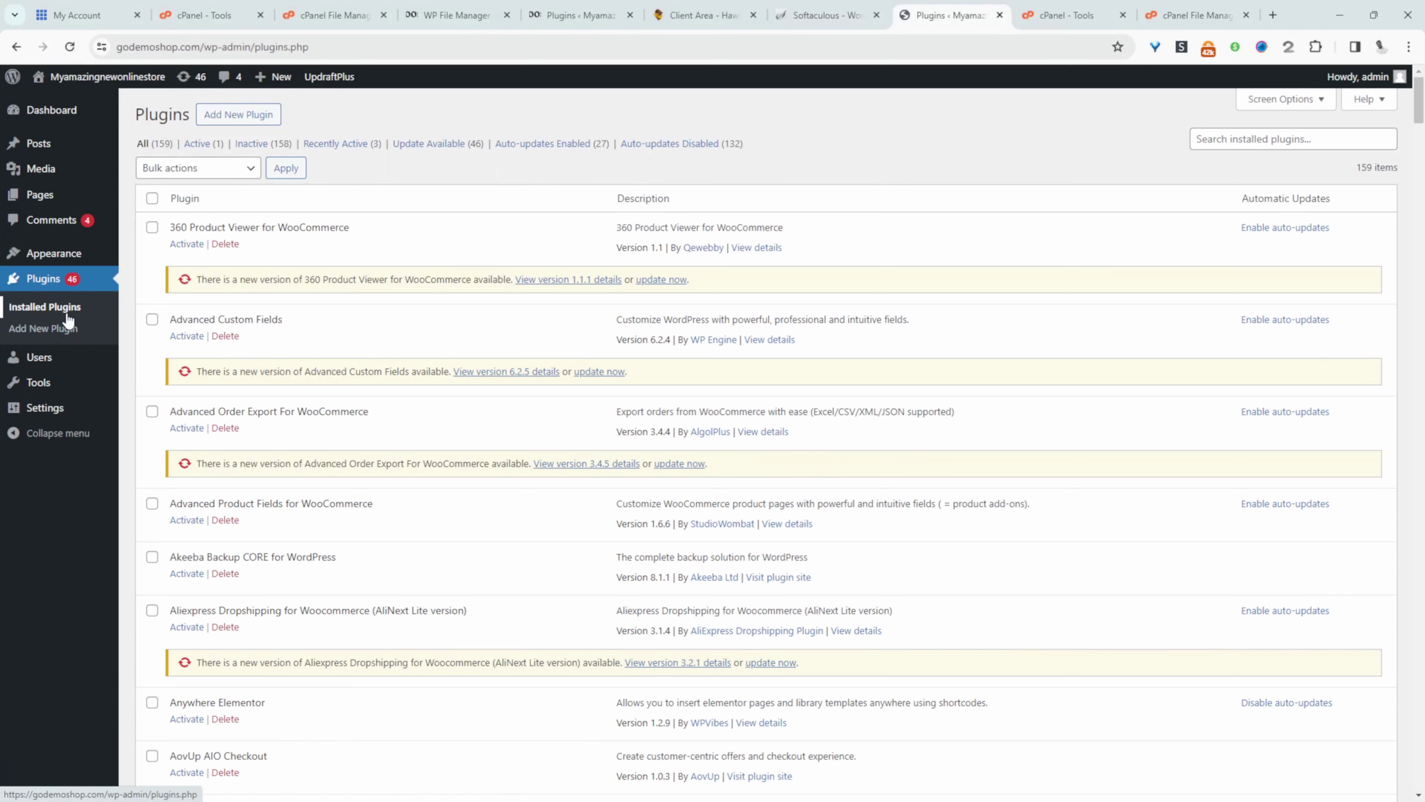
mouse_move(96, 82)
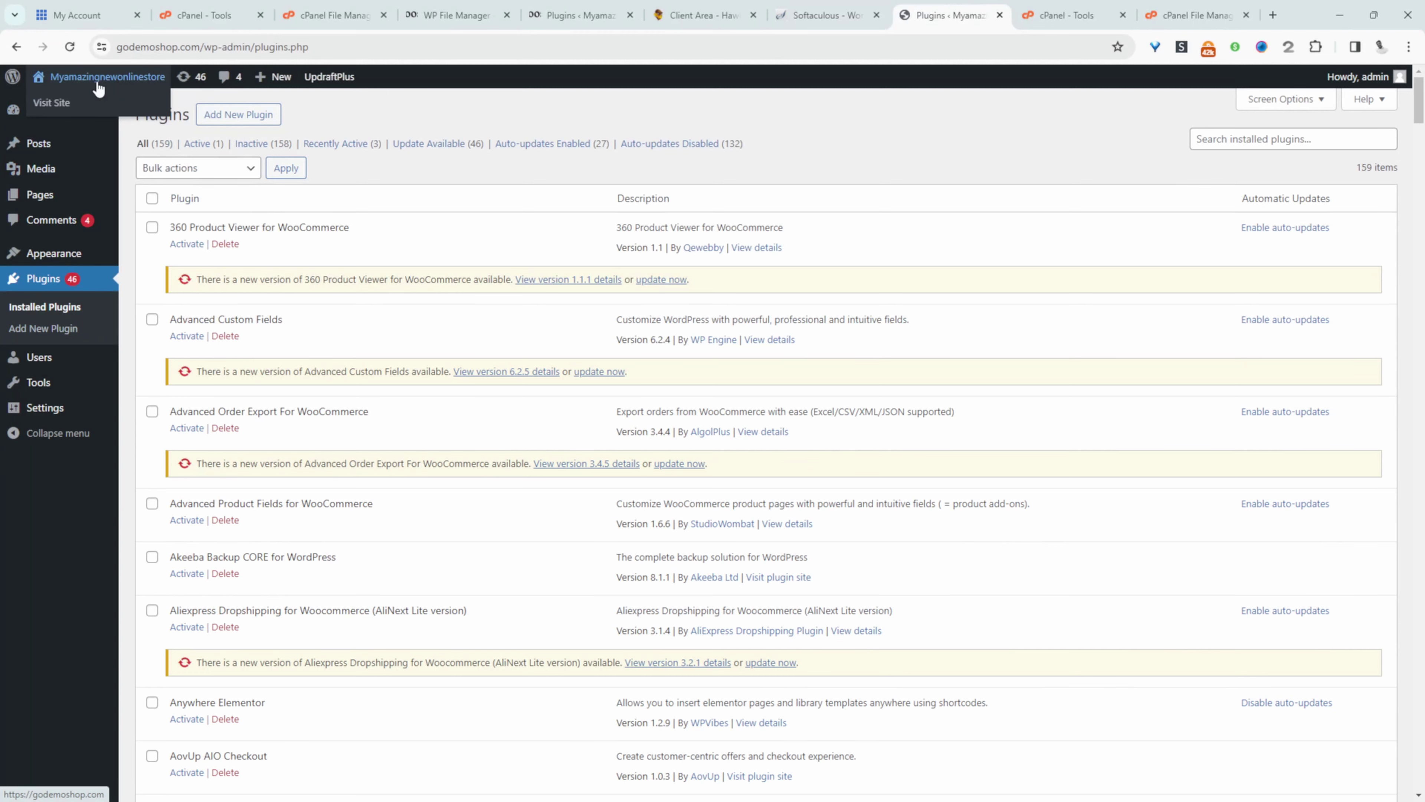
middle_click(99, 107)
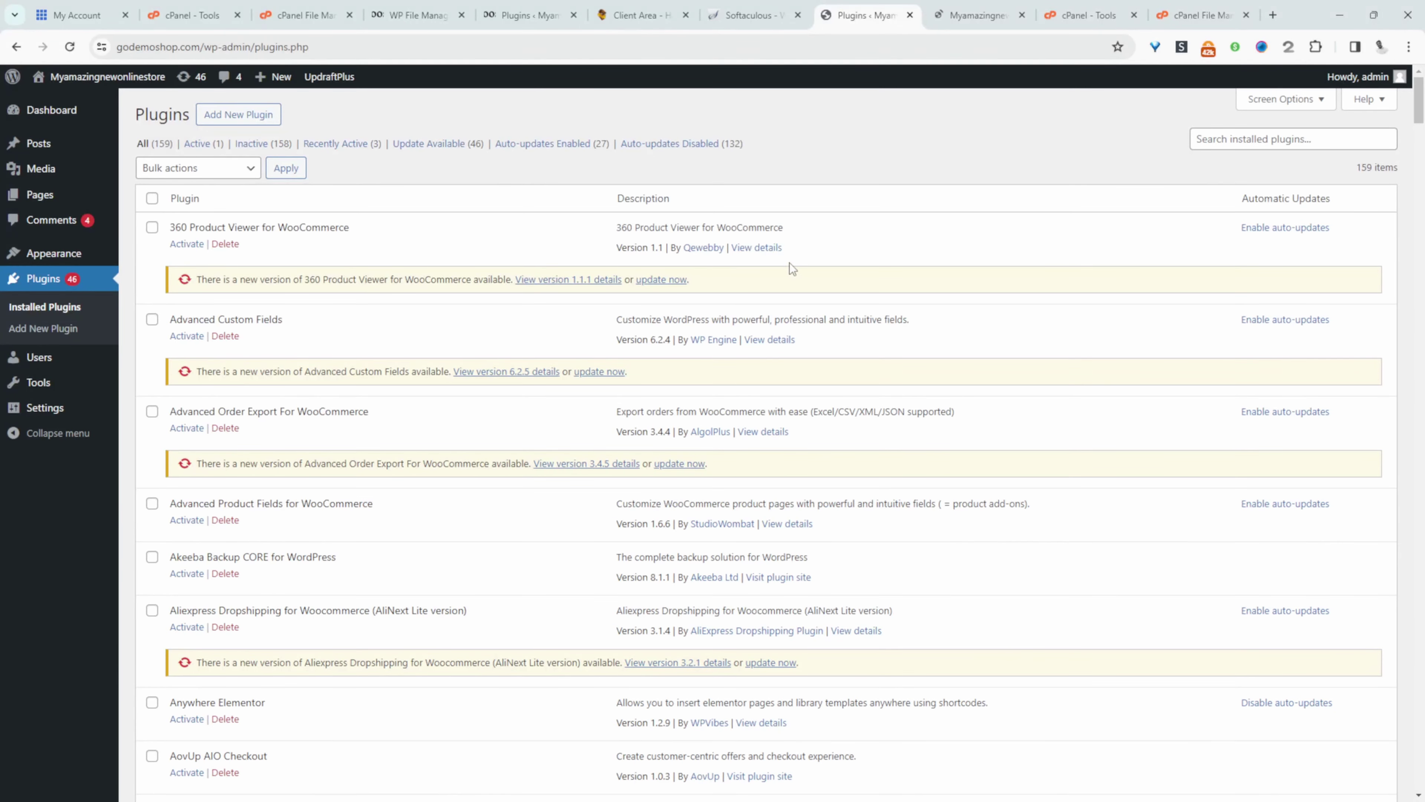
left_click(951, 15)
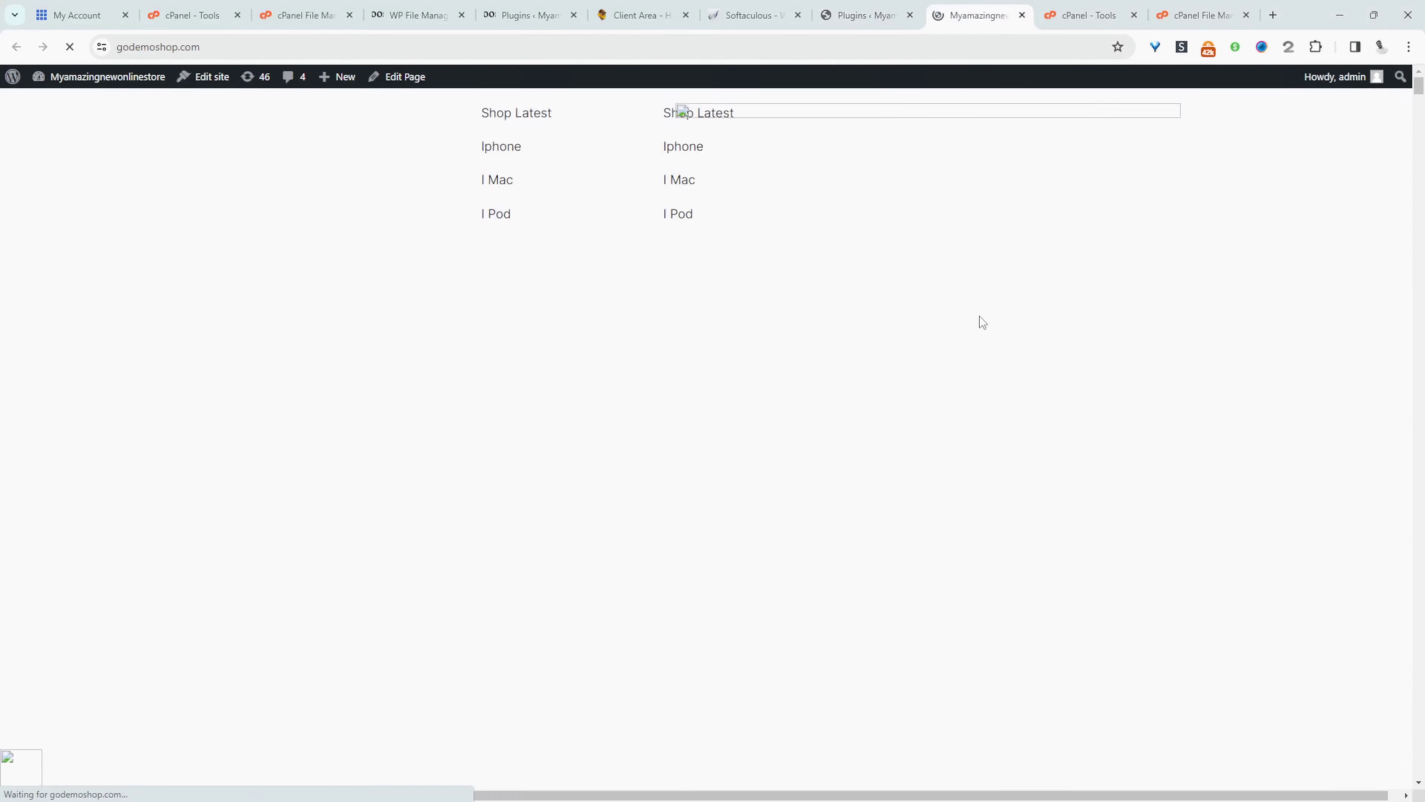
key("ctrl+shift+Tab")
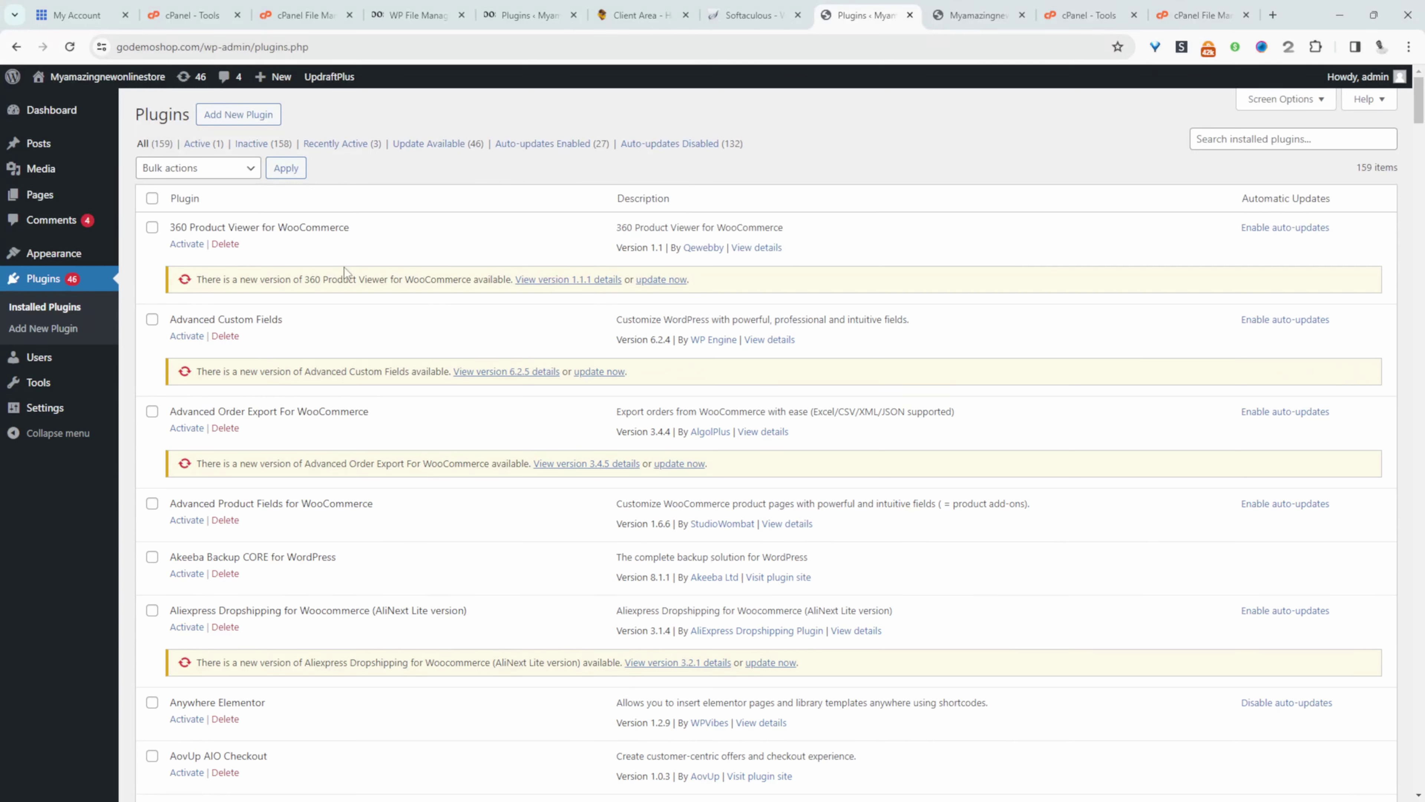
Step: Open the public_html/wp-content folder in the old Bluehost site's File Manager
left_click(225, 15)
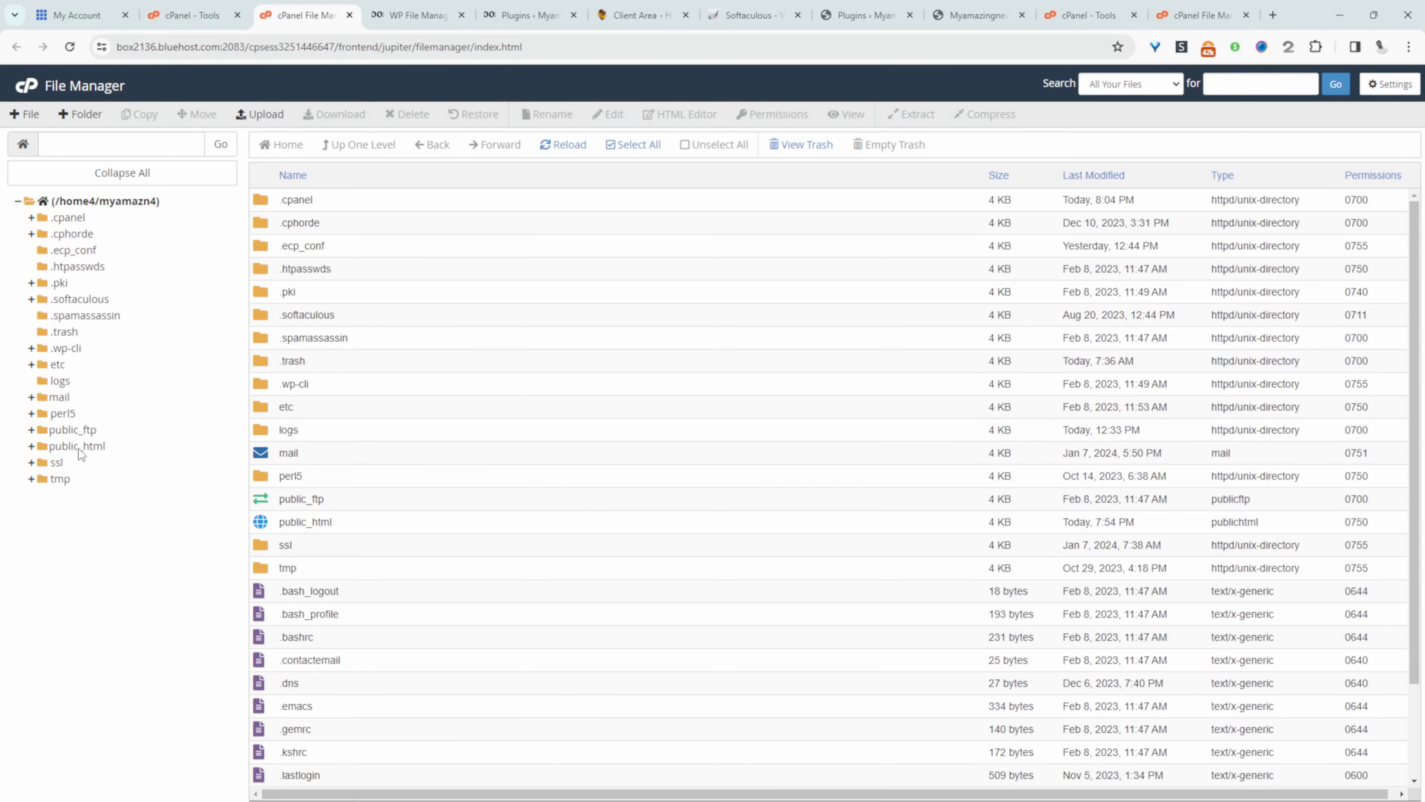
left_click(78, 447)
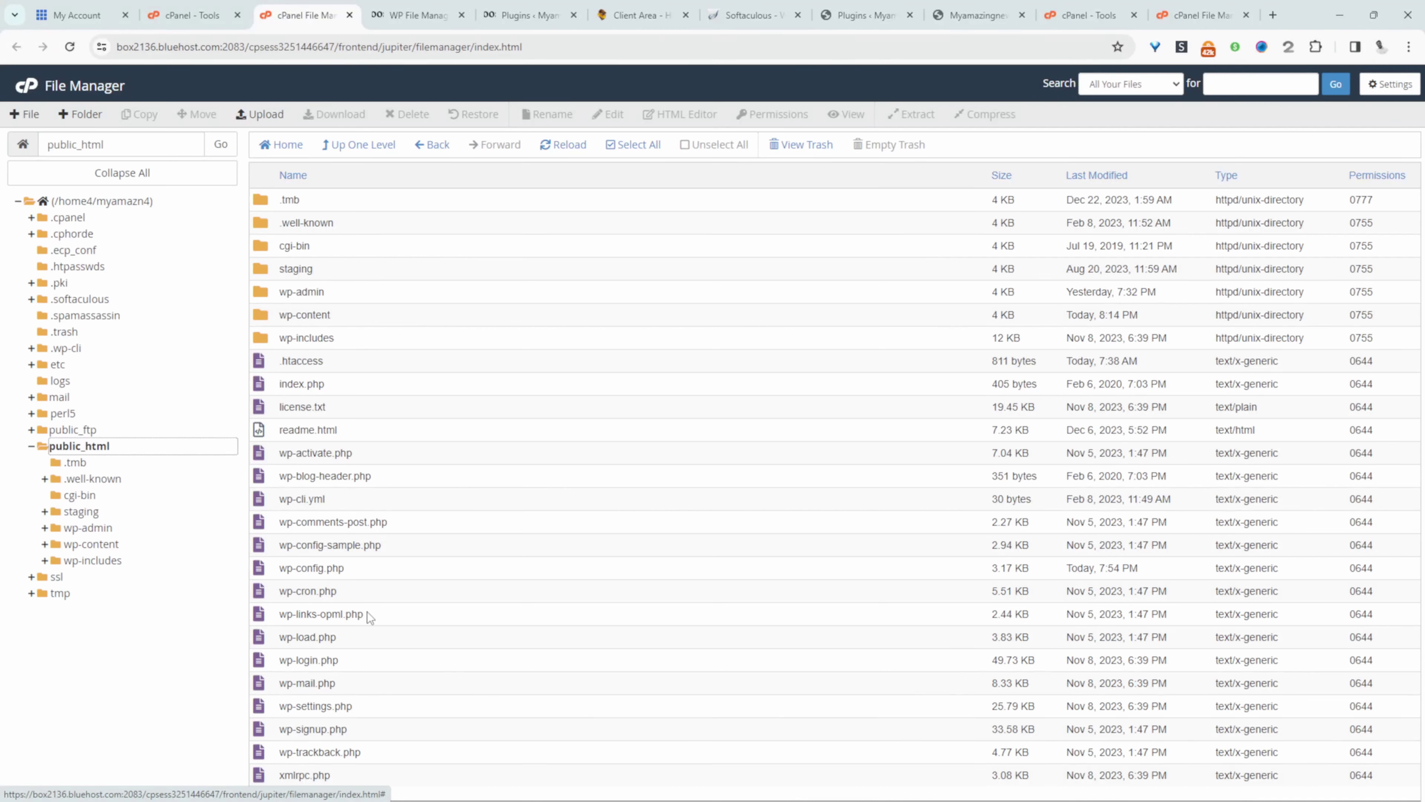
double_click(268, 319)
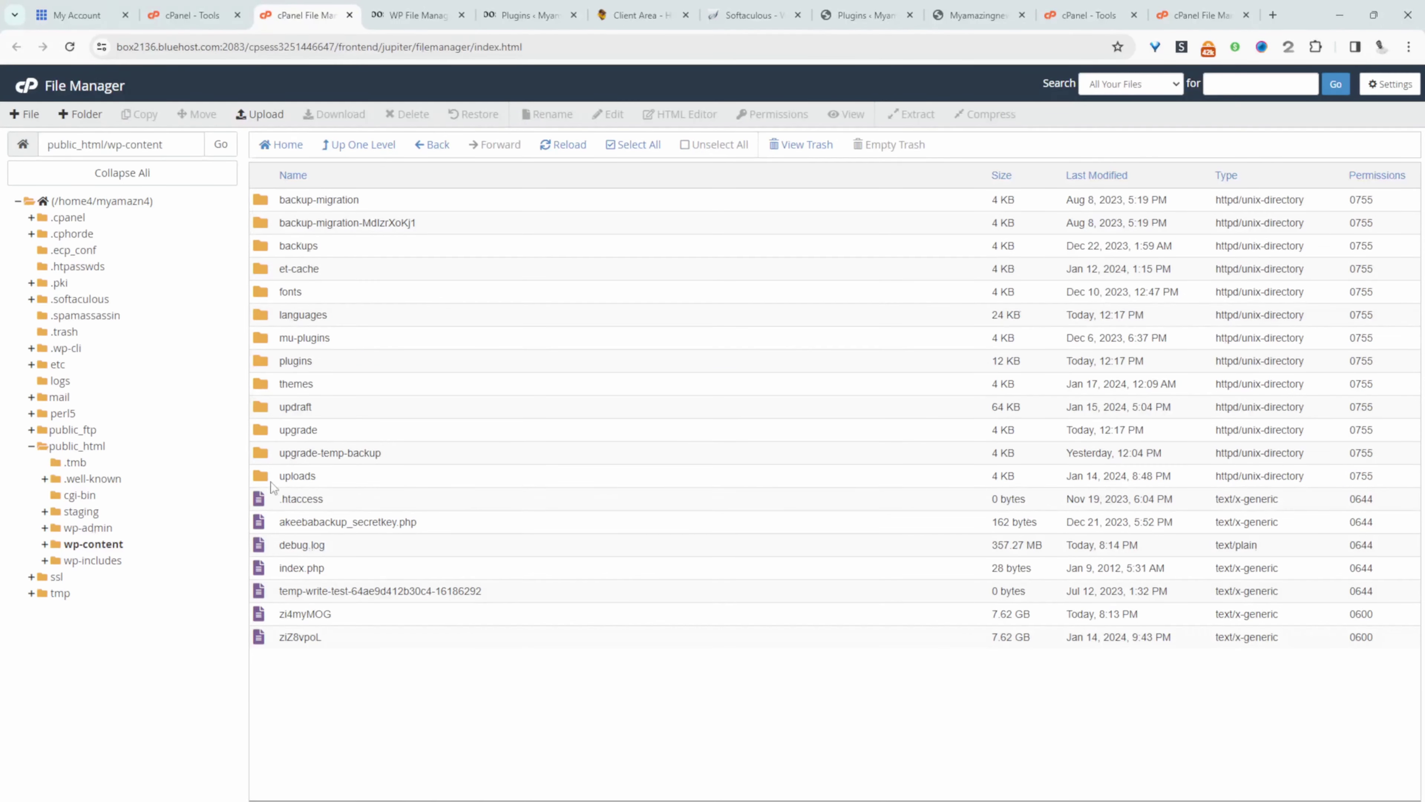
Step: Compress the uploads folder into the Zip archive uploads.zip and download the archive
left_click(273, 483)
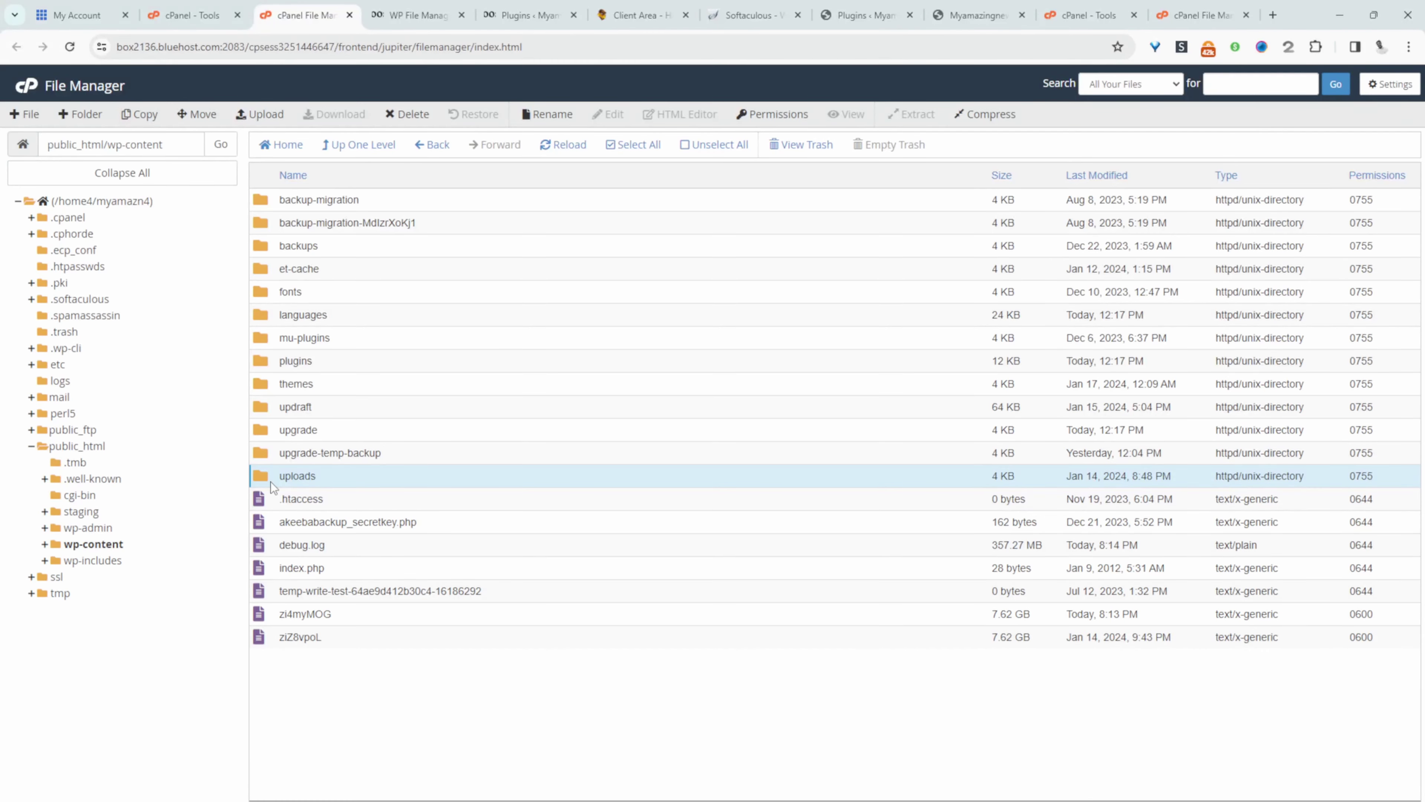
right_click(273, 486)
left_click(314, 602)
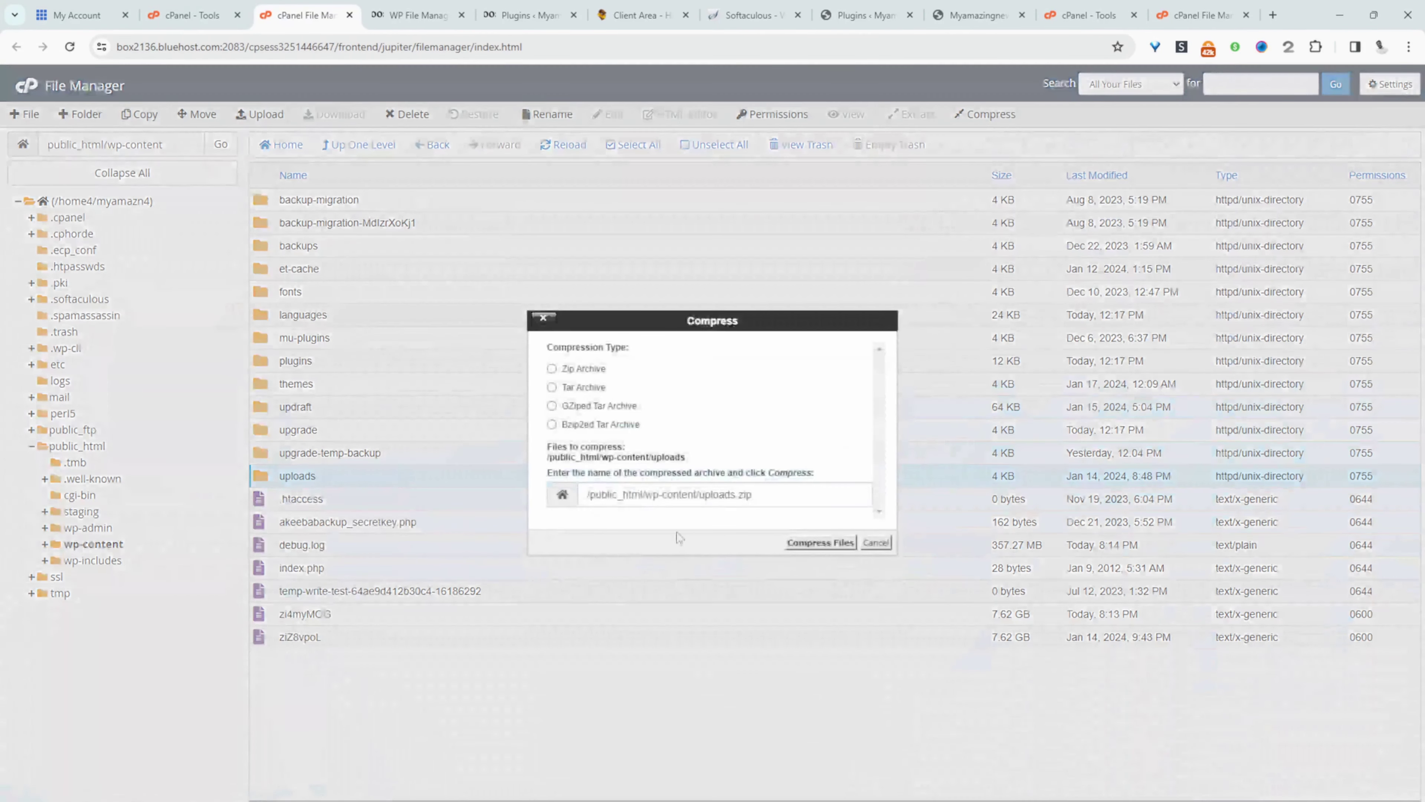
left_click(552, 406)
left_click(589, 370)
left_click(820, 543)
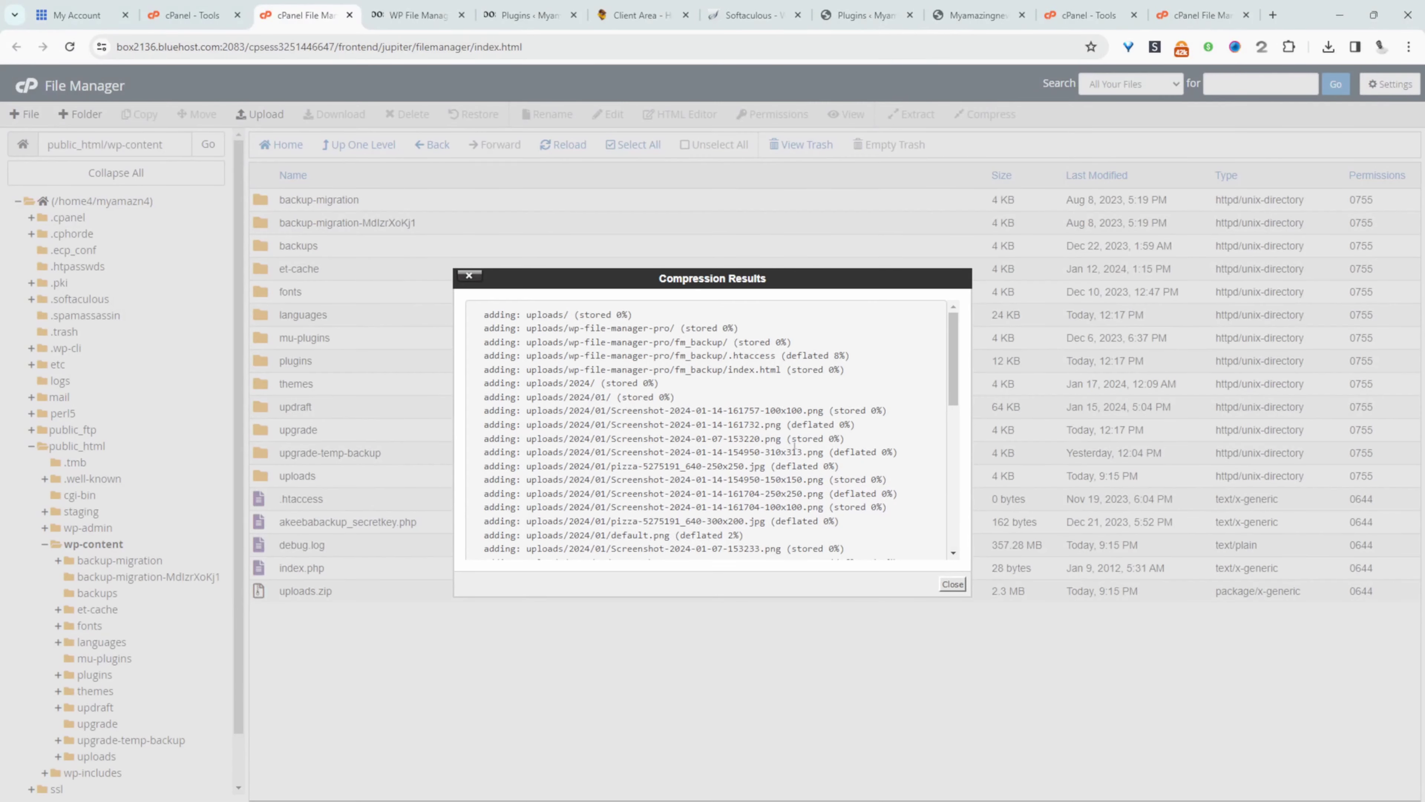
left_click(952, 584)
left_click(294, 590)
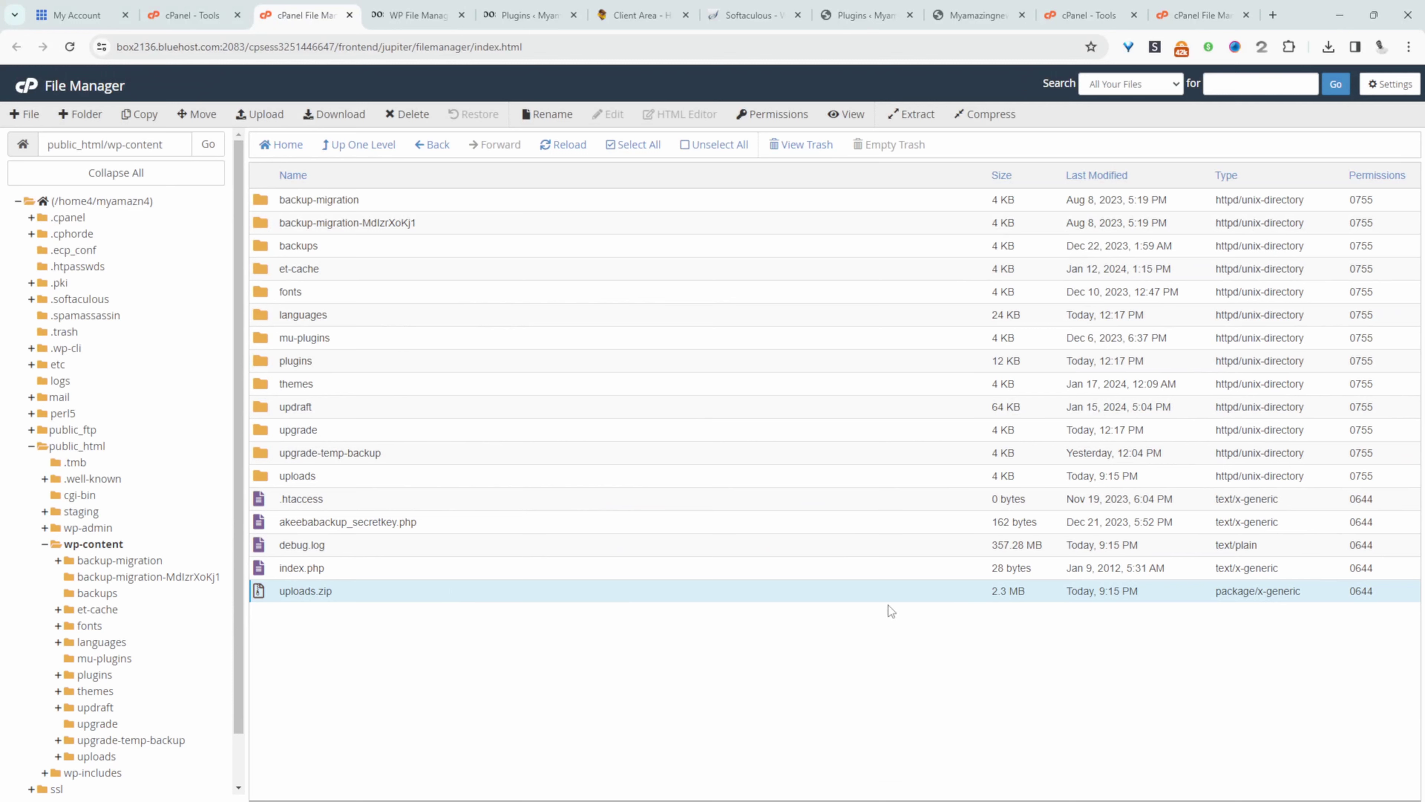
left_click(334, 114)
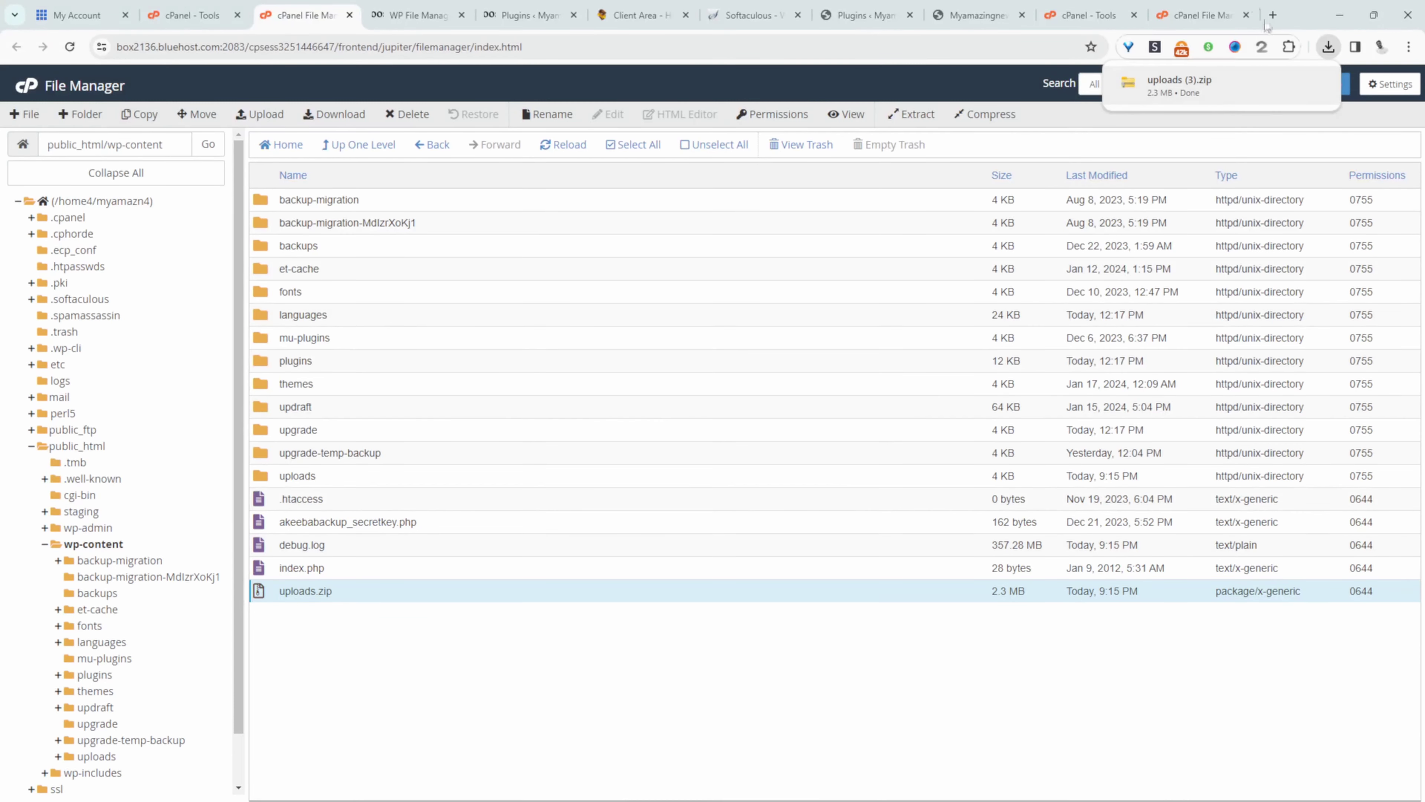
Step: Open godemoshop.com/wp-content in a new File Manager session on the new host and delete its existing uploads folder
left_click(1207, 15)
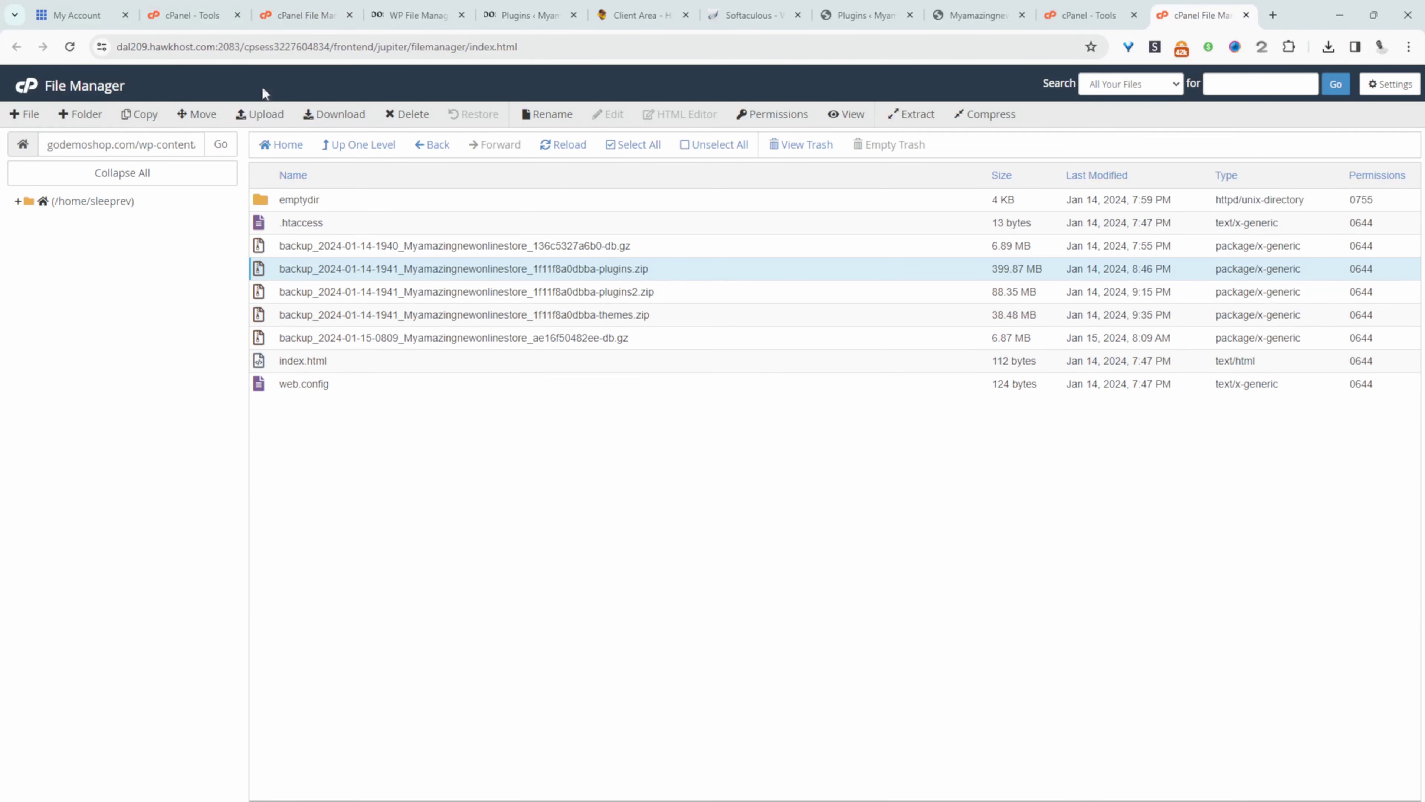
left_click_drag(208, 47, 56, 47)
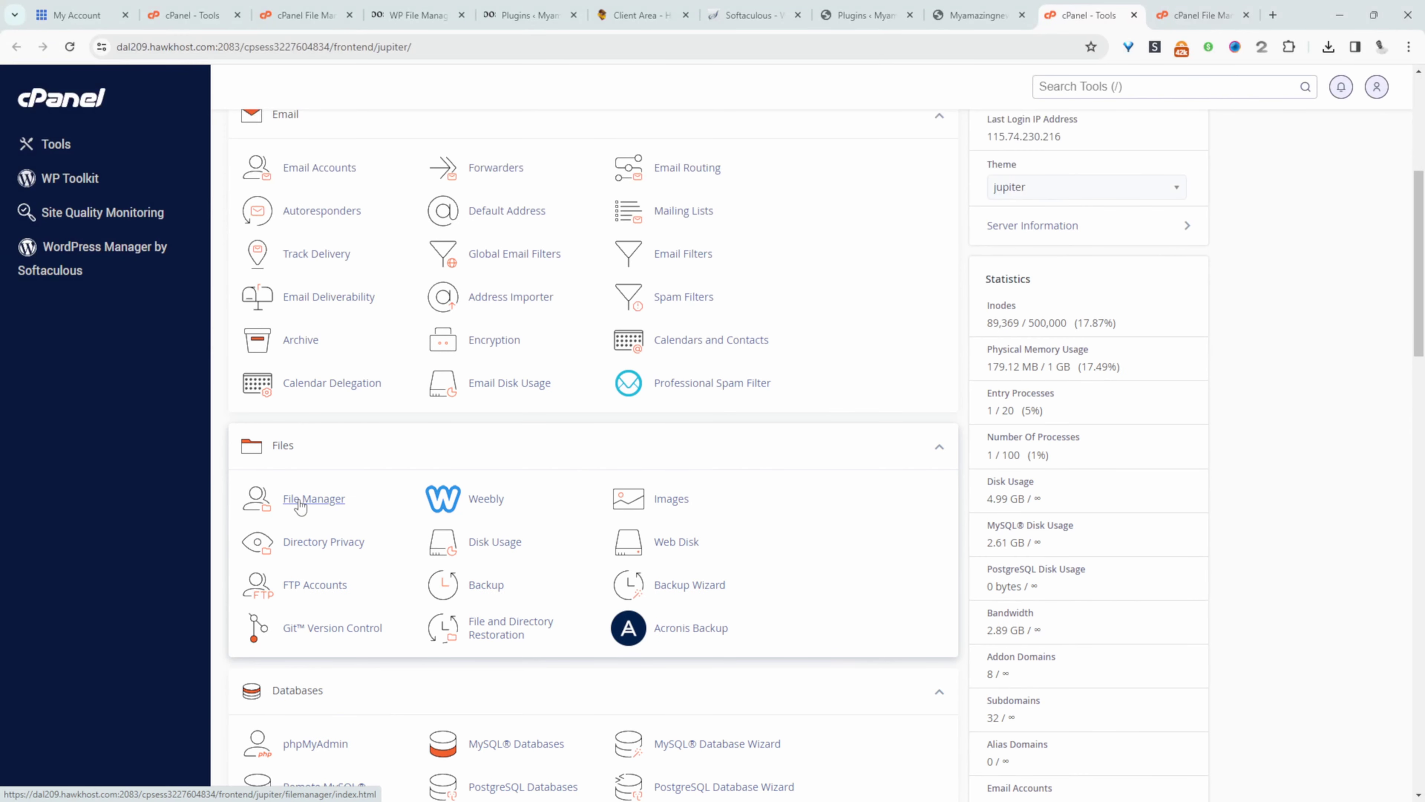
middle_click(313, 499)
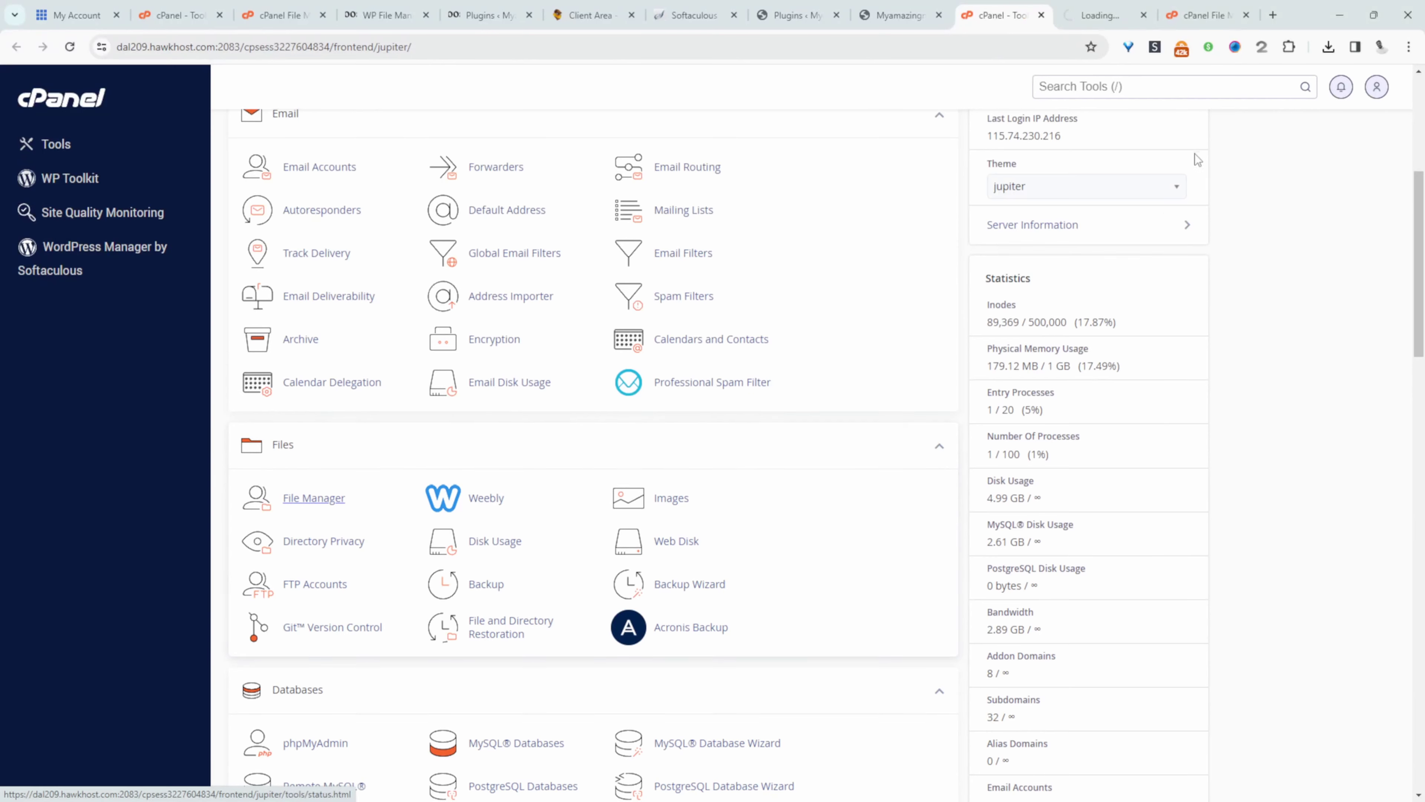
left_click(1195, 23)
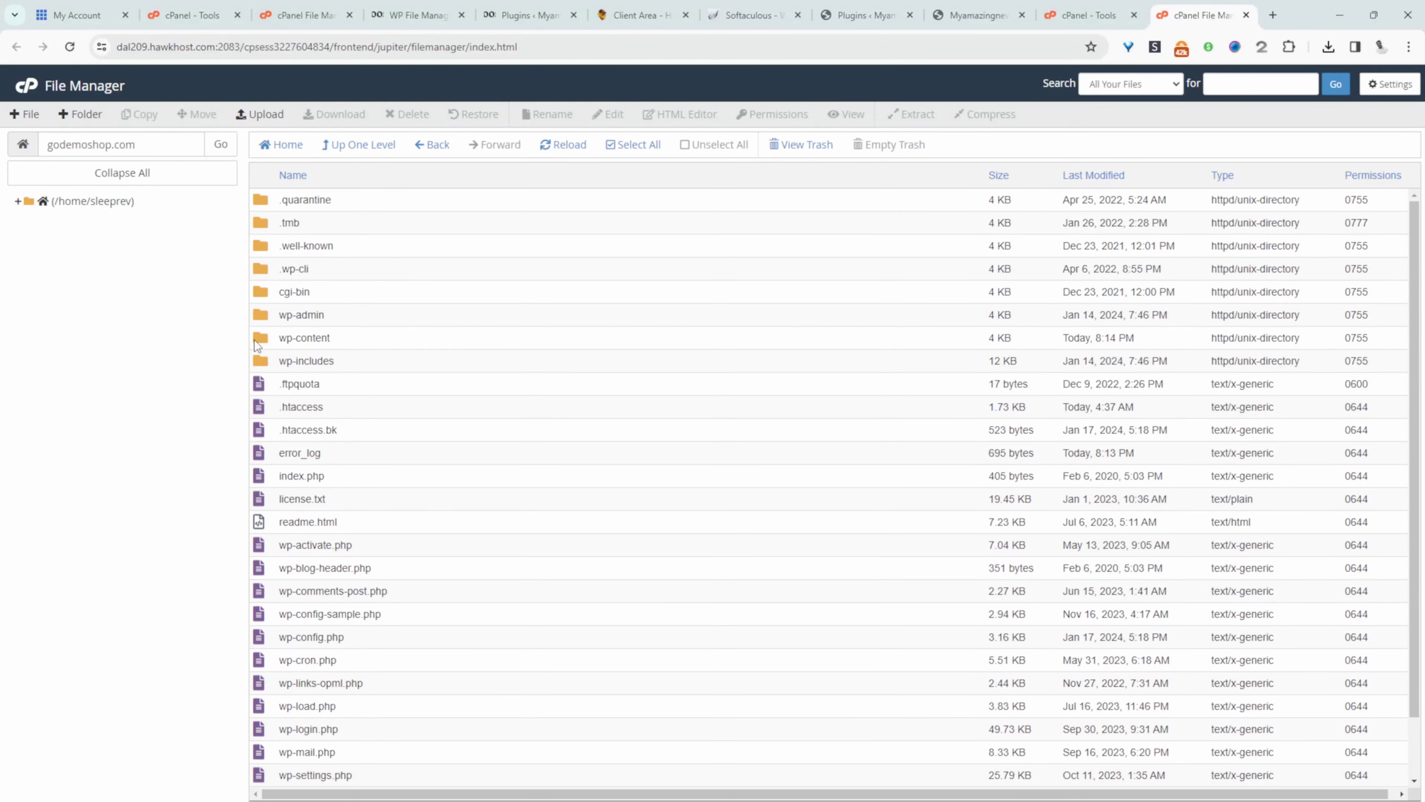
double_click(260, 336)
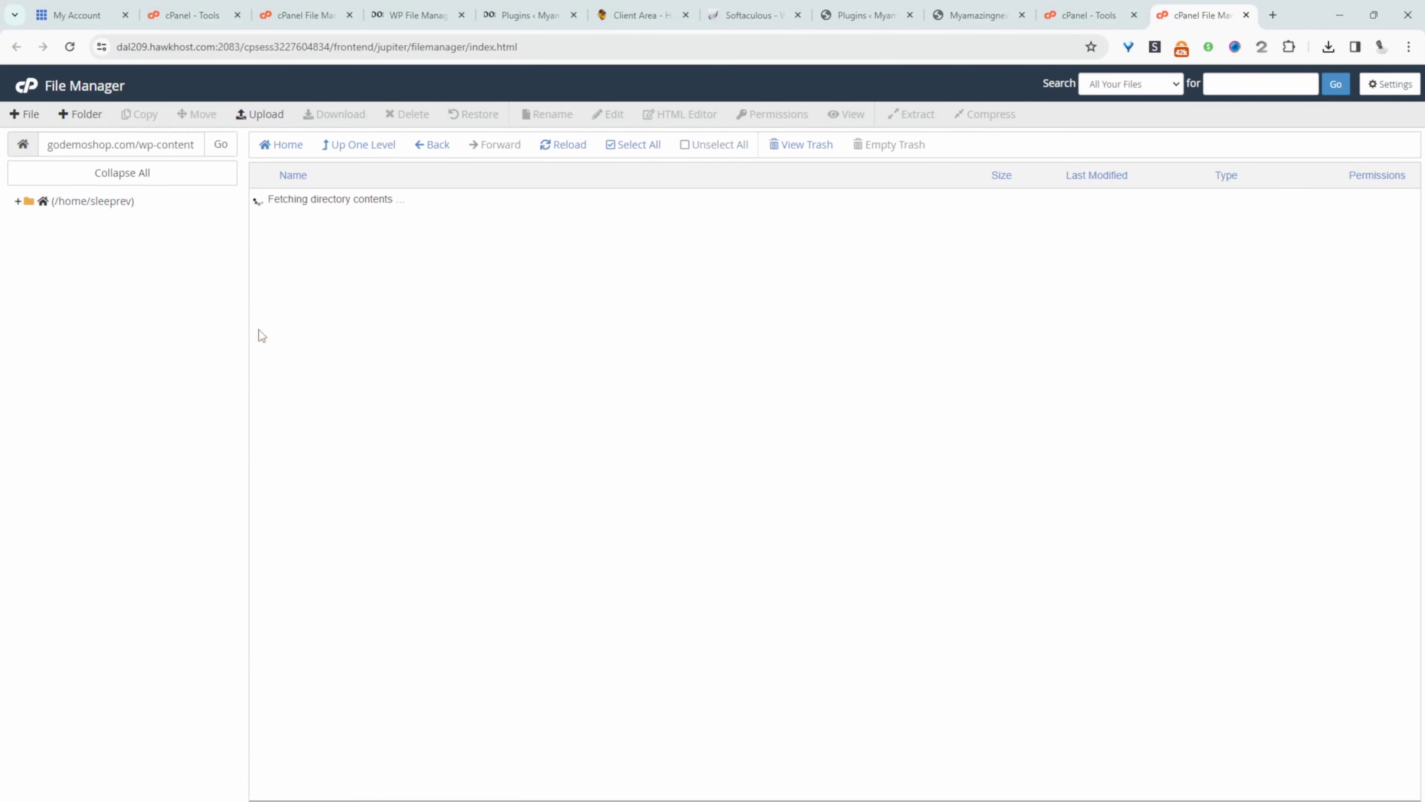
left_click(268, 344)
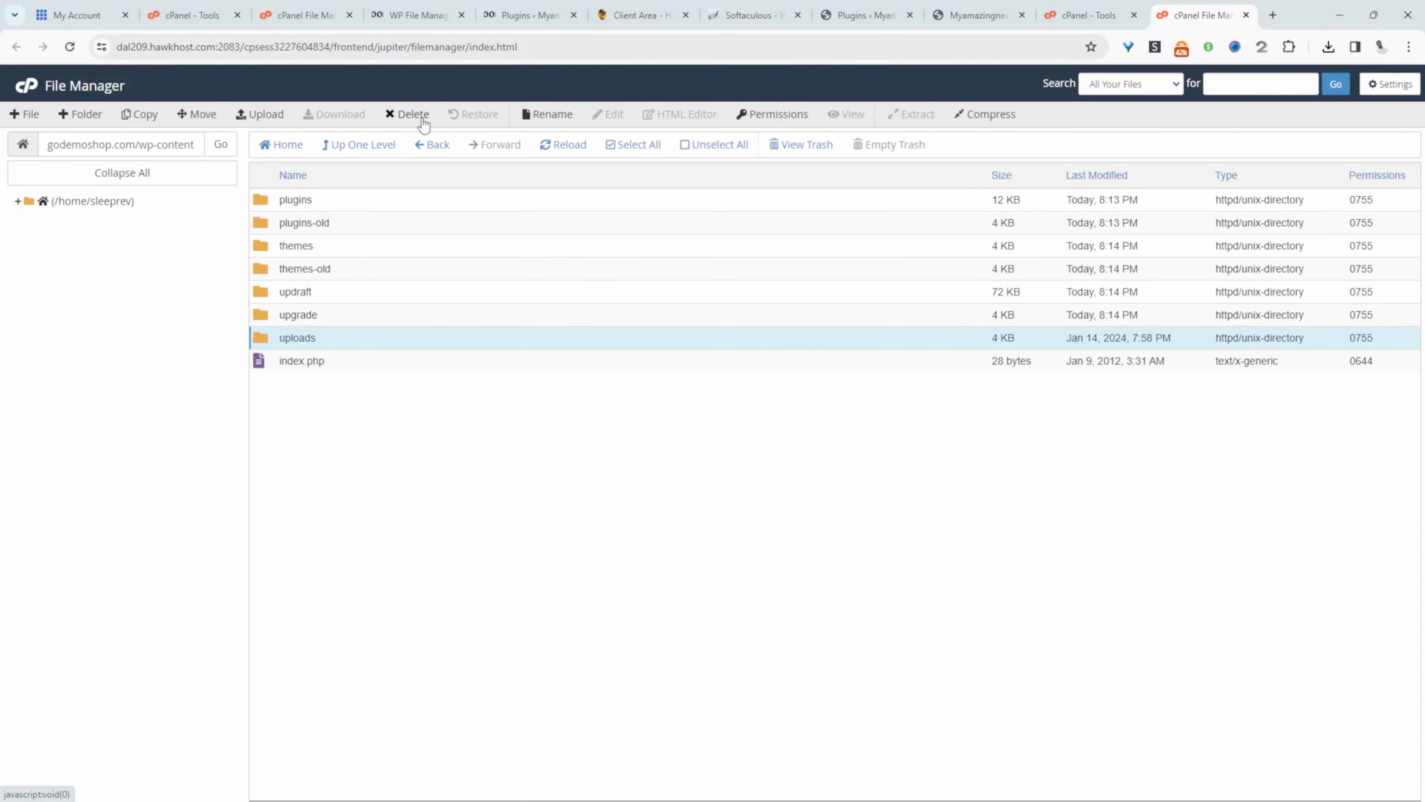
left_click(407, 114)
left_click(740, 444)
Step: Upload uploads (3).zip to godemoshop.com/wp-content on the new host and extract the archive there
left_click(274, 119)
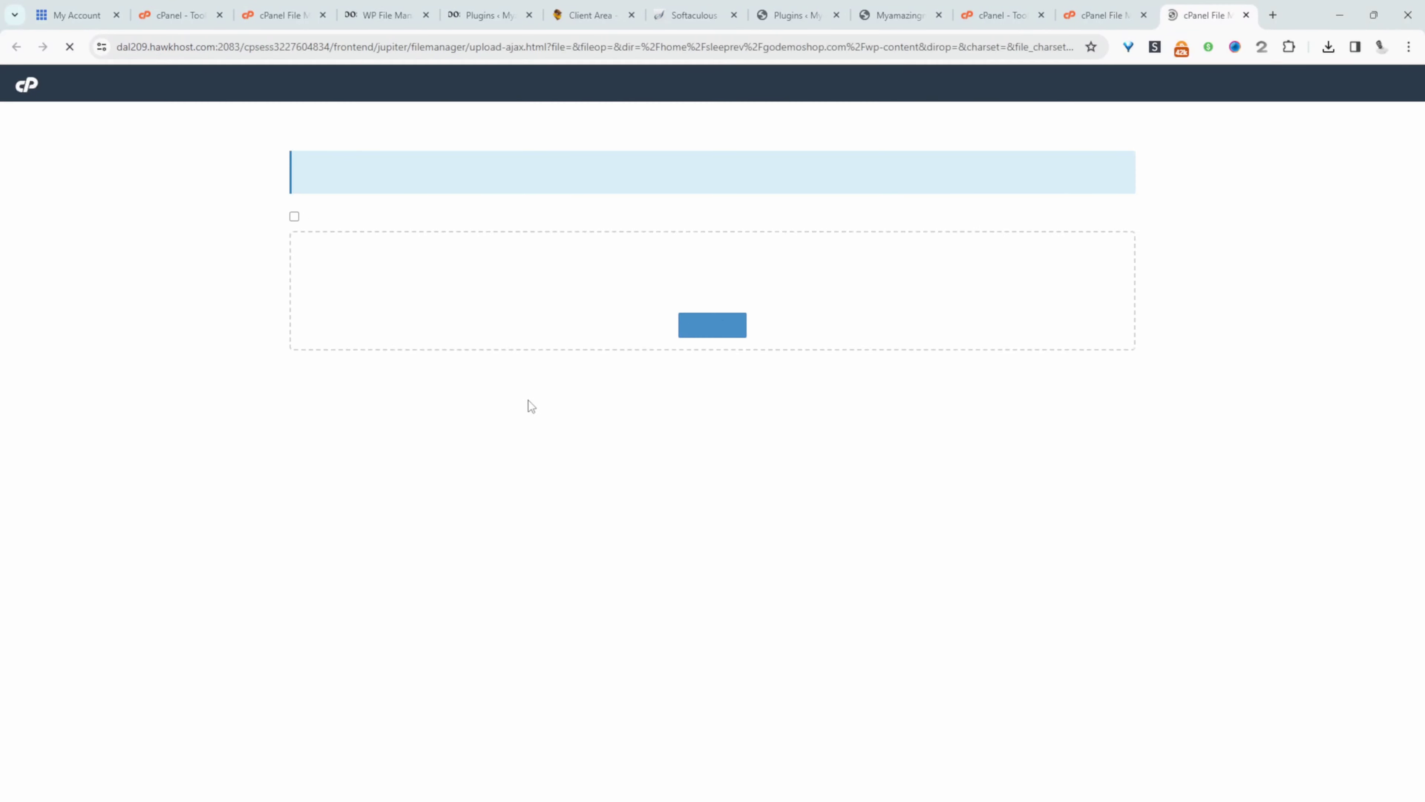
left_click(731, 330)
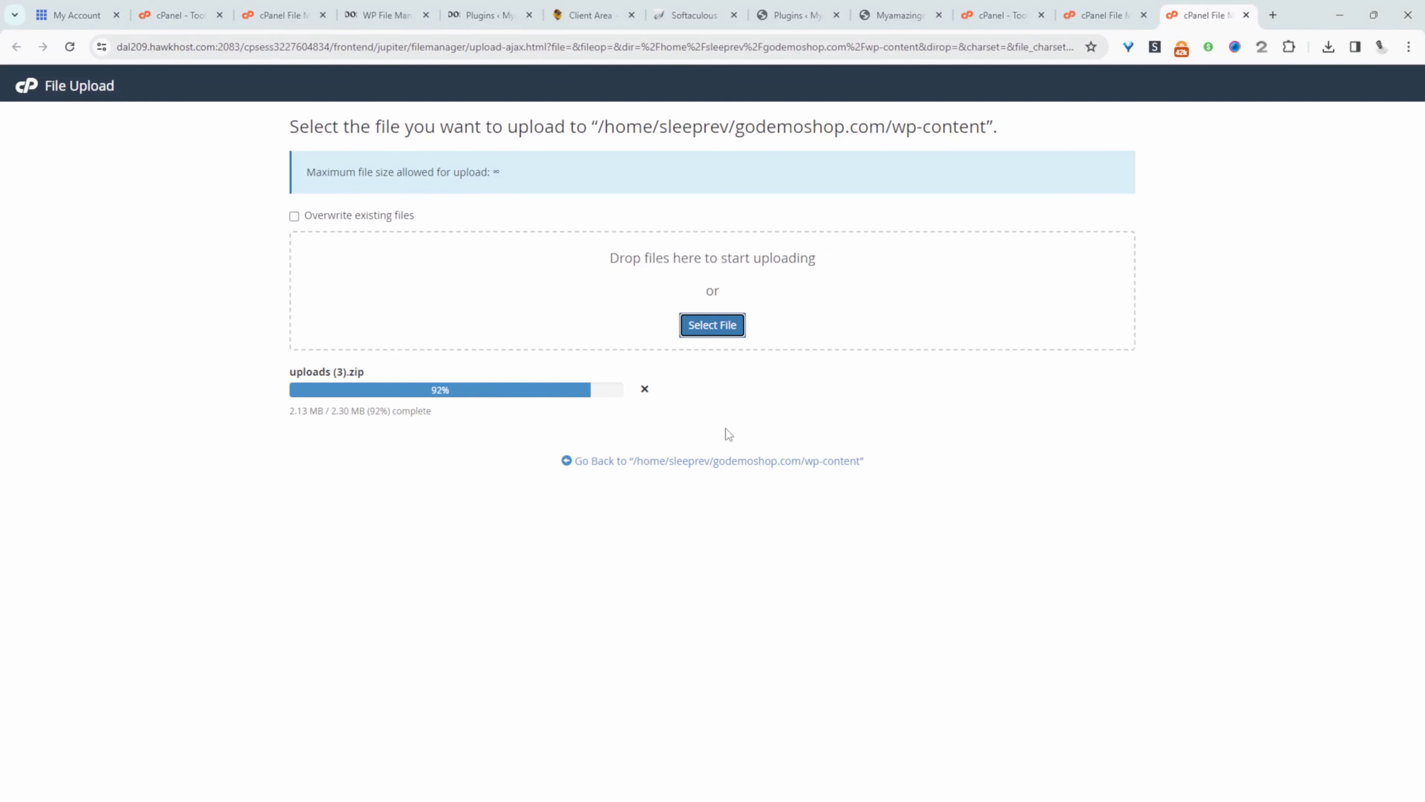
left_click(695, 461)
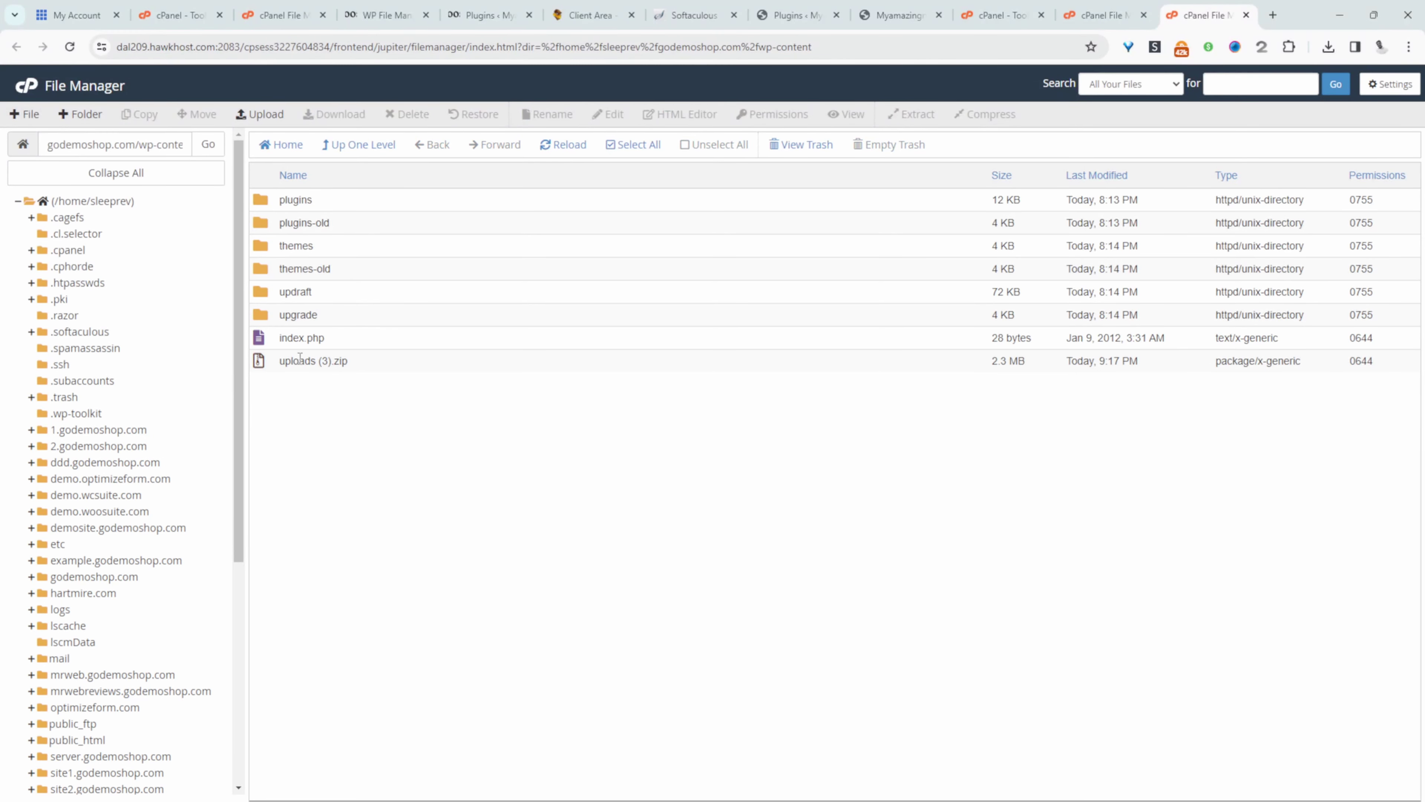
right_click(309, 363)
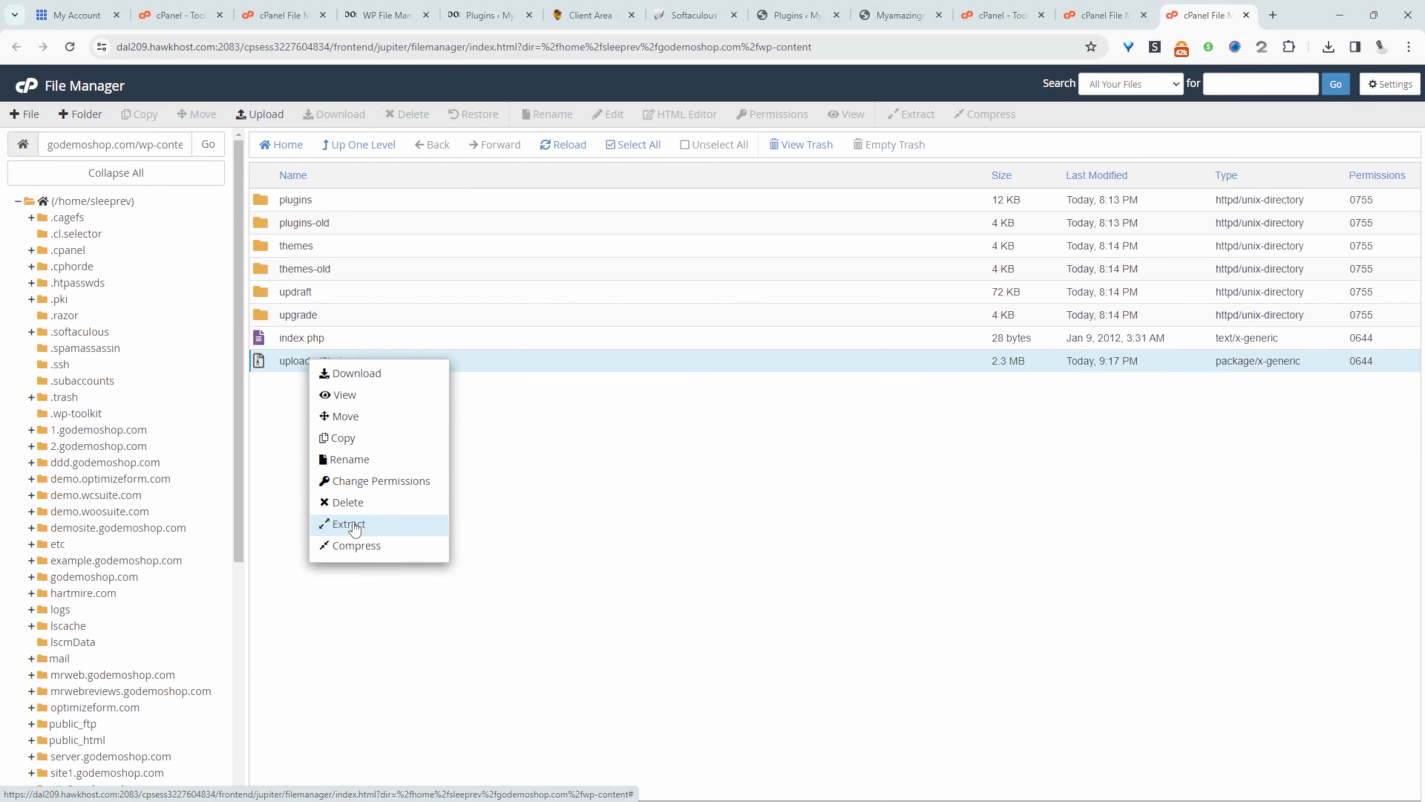
left_click(387, 523)
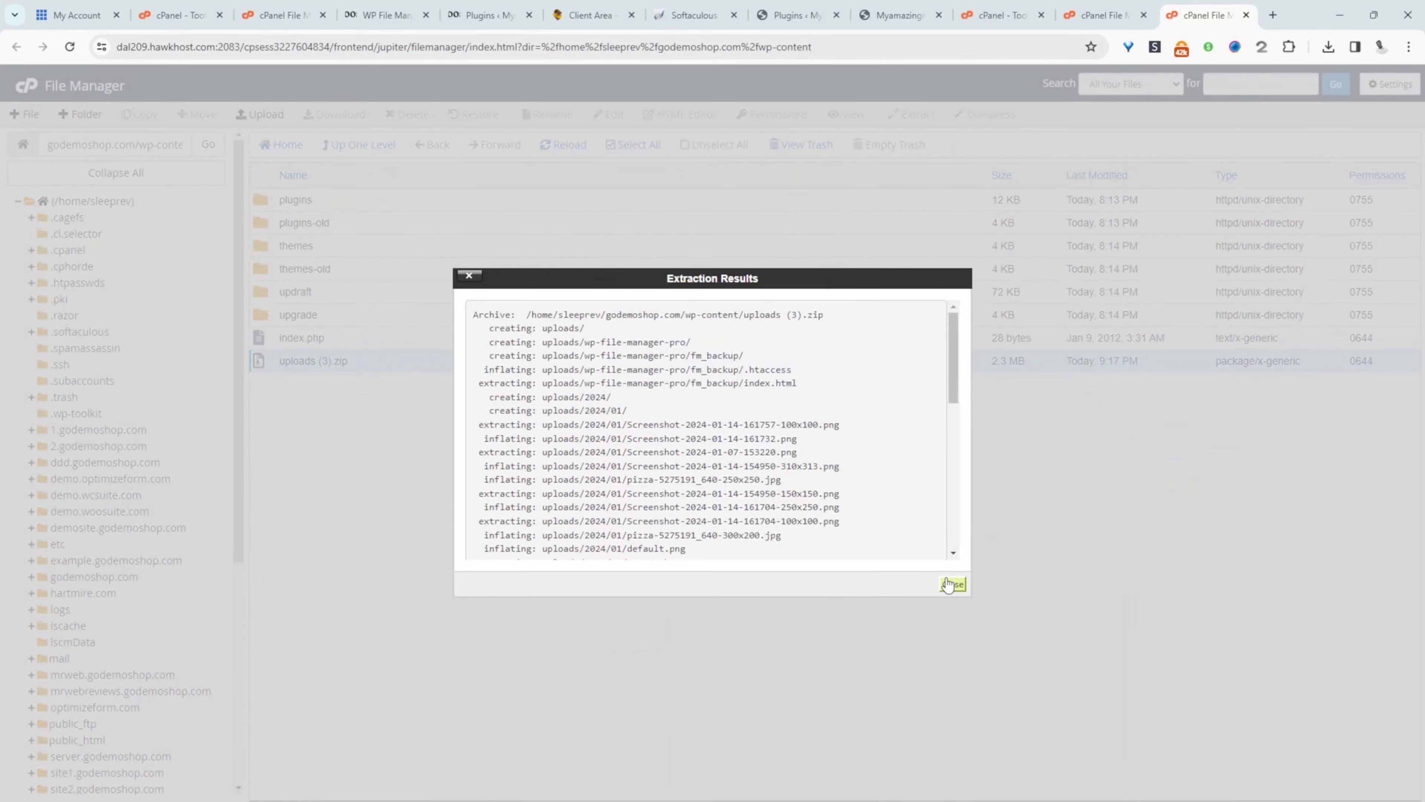
left_click(953, 585)
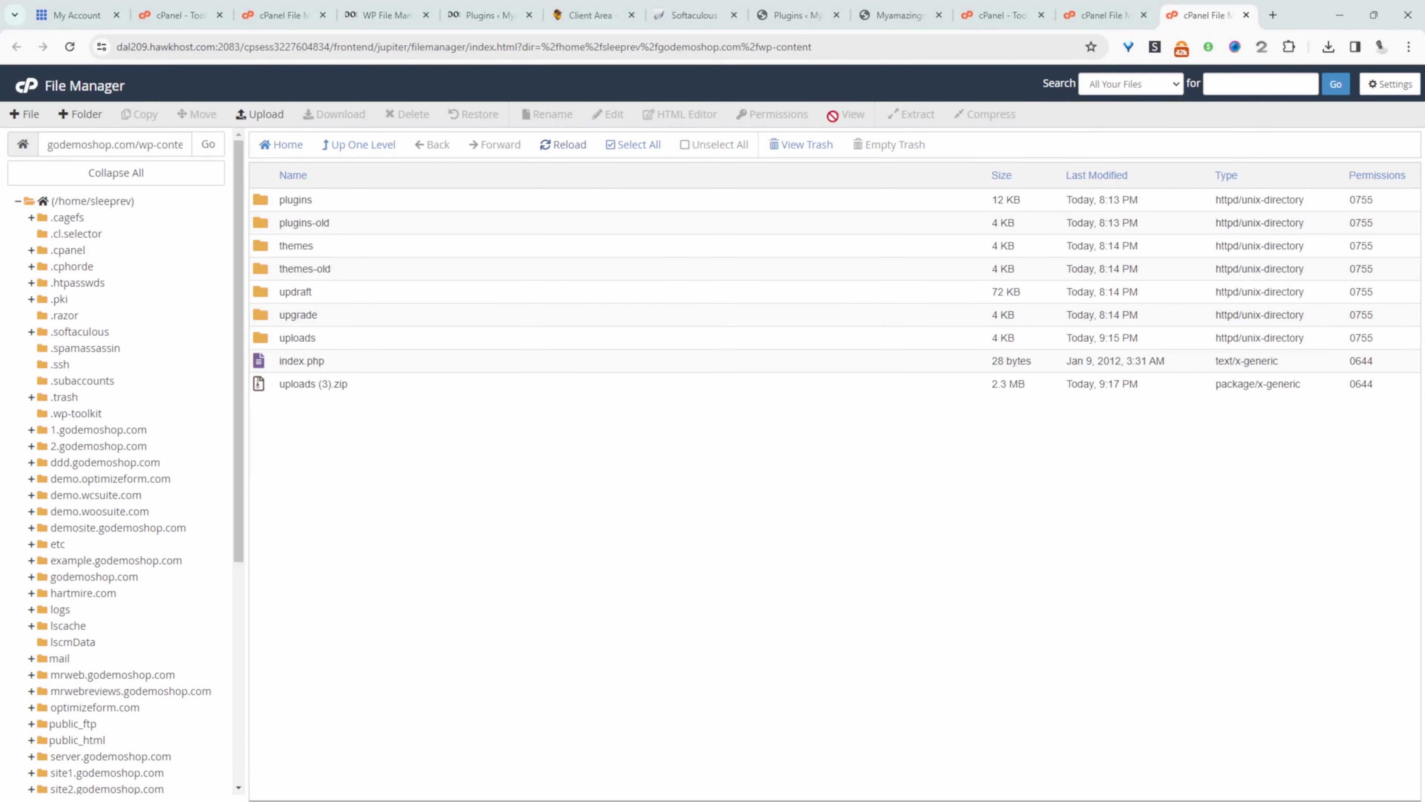
Step: Compare the Shop page and its images on godemoshop.com with the same page on myamazingnewonlinestore.com
left_click(895, 15)
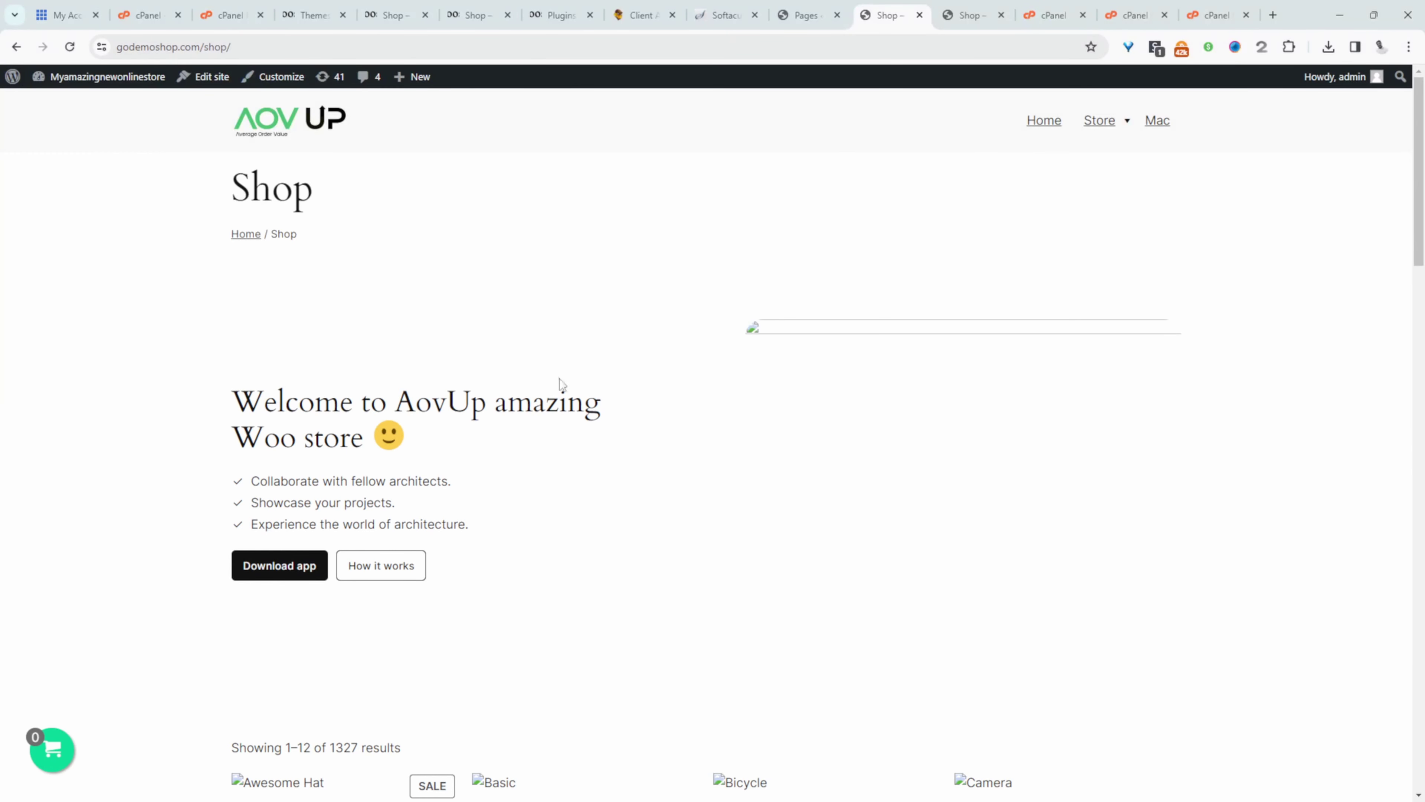
left_click(105, 39)
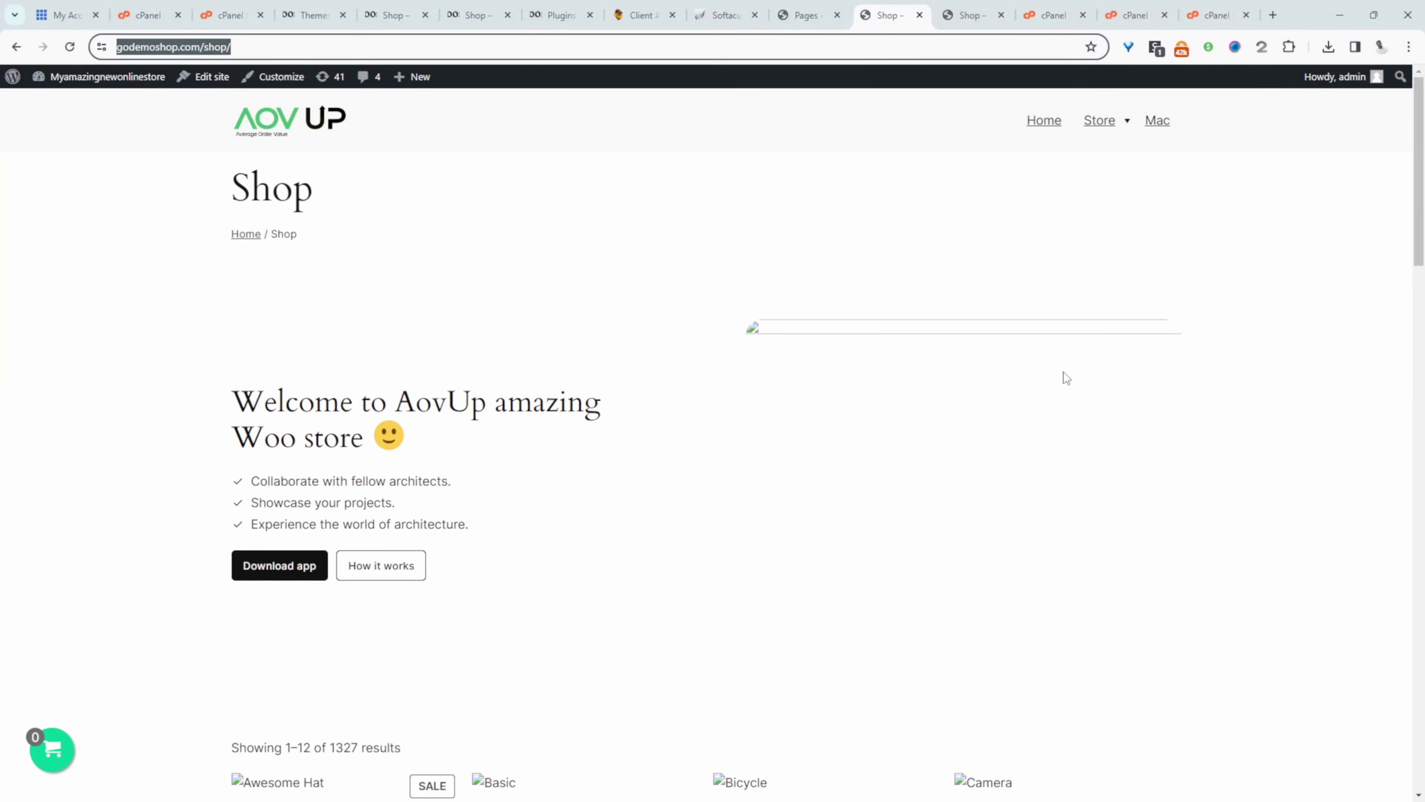
left_click(382, 27)
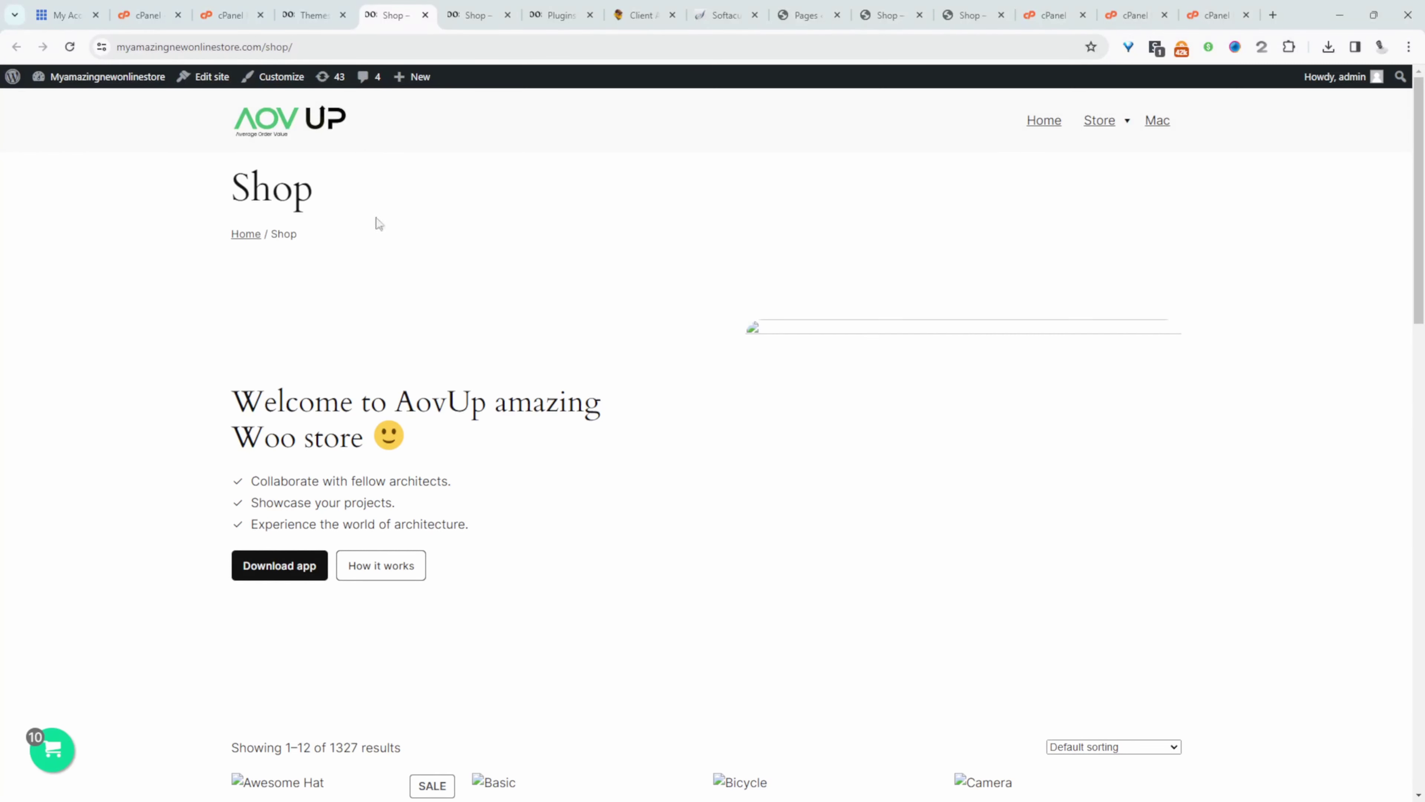
left_click_drag(145, 47, 217, 46)
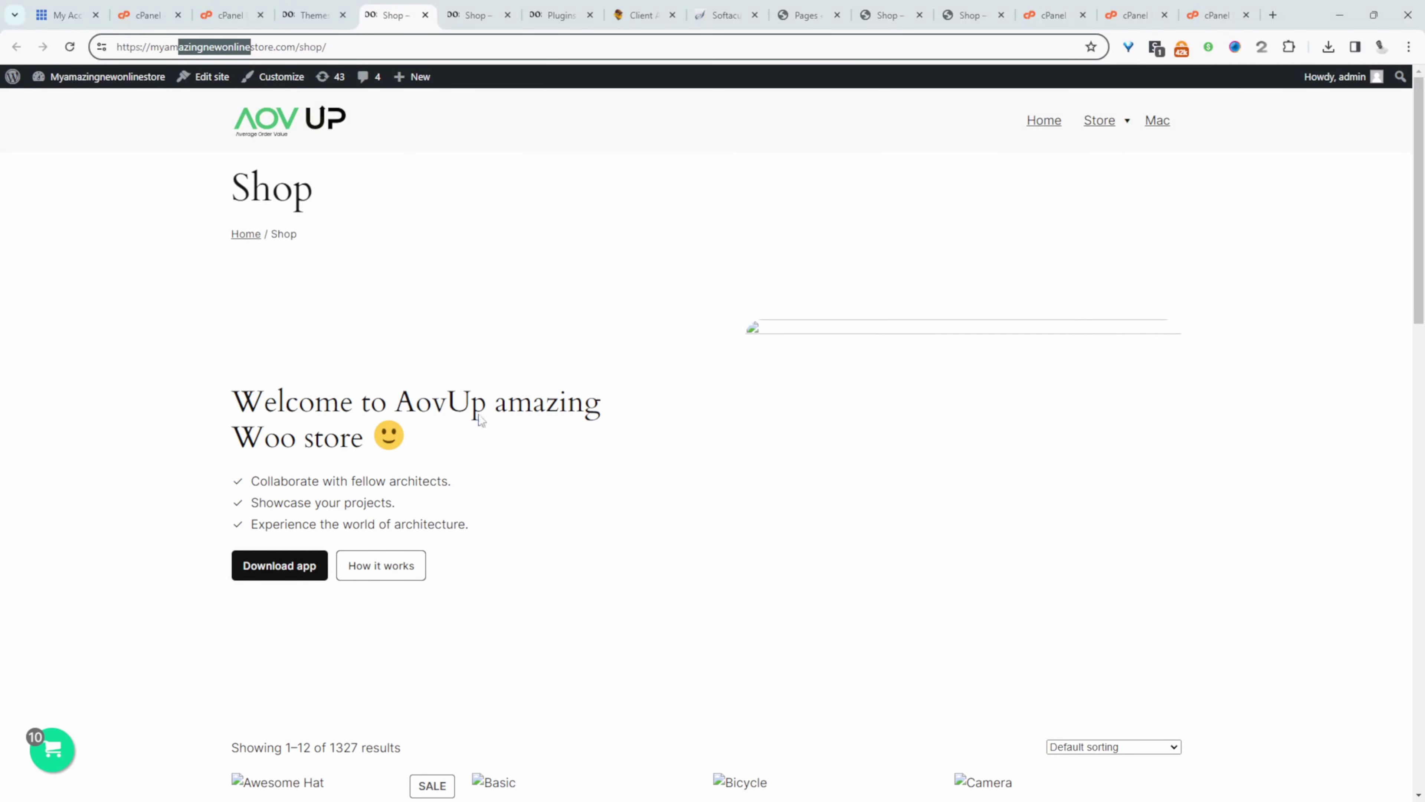
Step: Open a fresh File Manager from the old host's cPanel and go to public_html
left_click(150, 15)
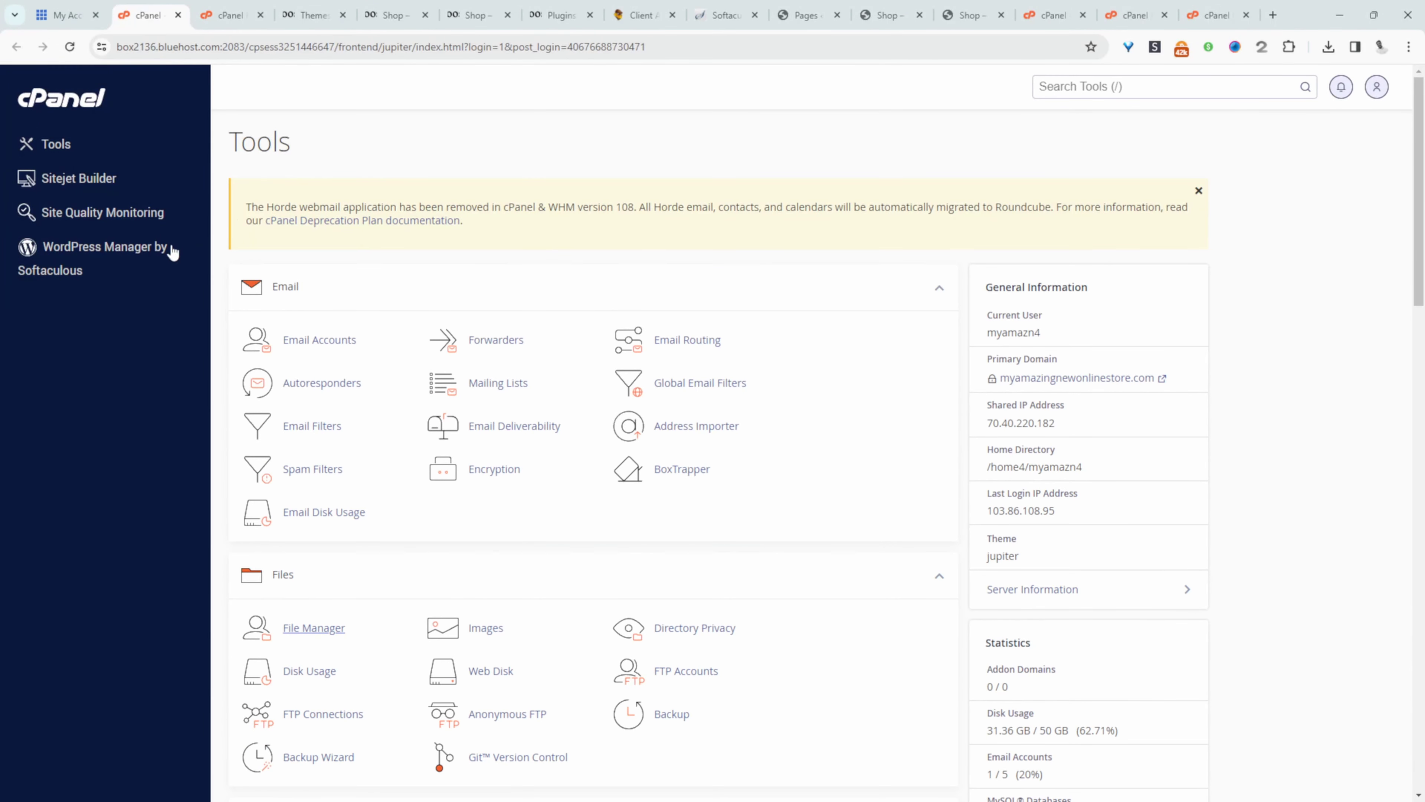
left_click(326, 626)
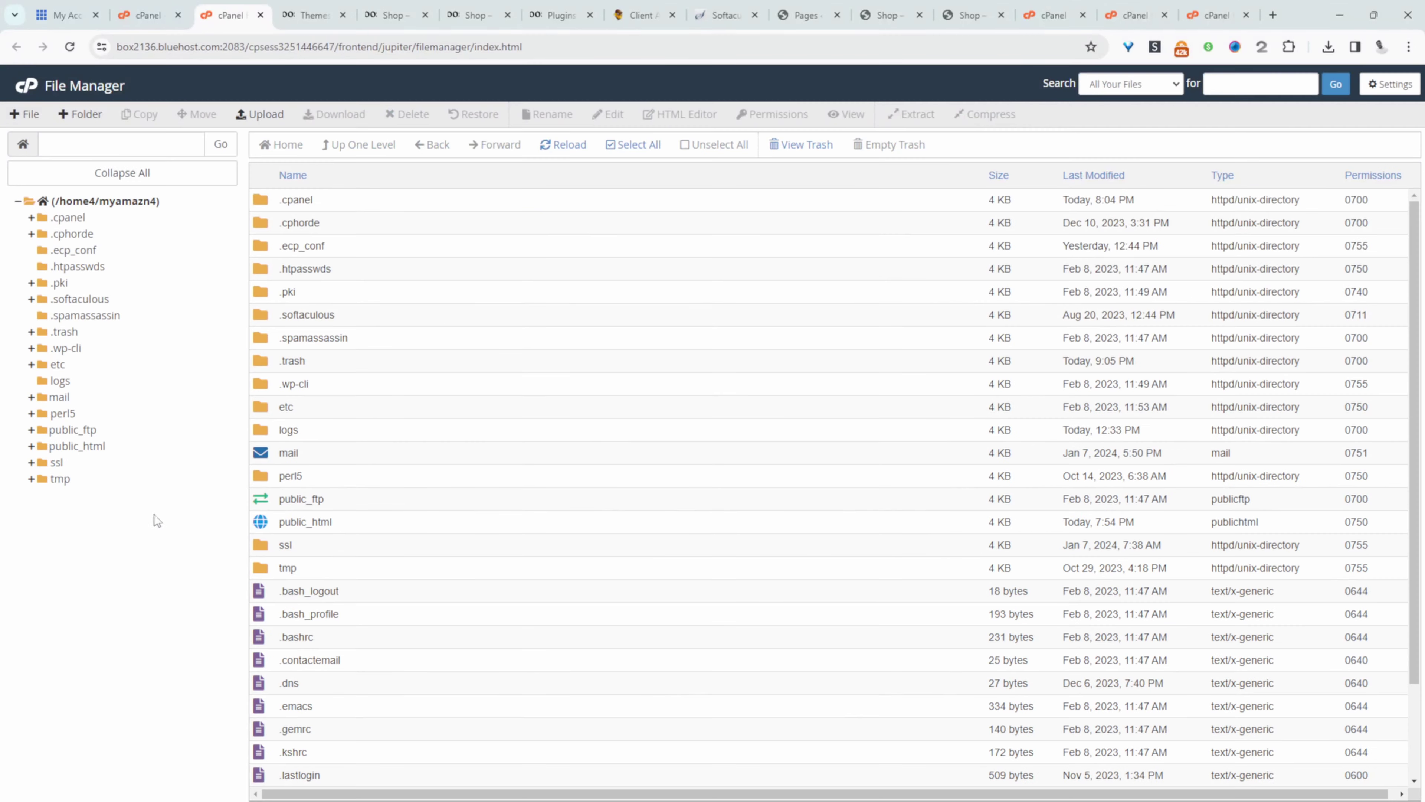
left_click(59, 446)
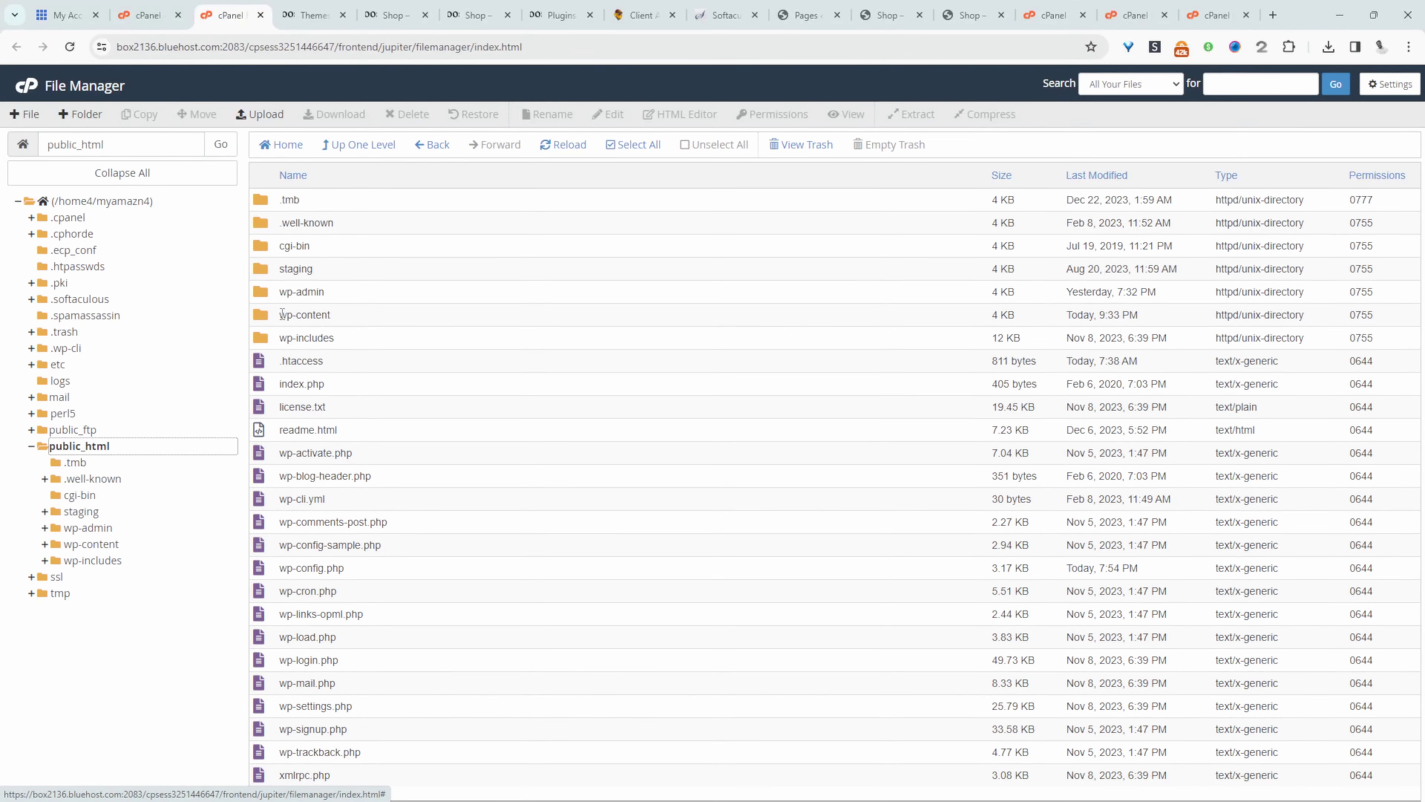
Step: Compress the whole wp-content folder into wp-content.zip on the old host and download the archive
left_click(292, 319)
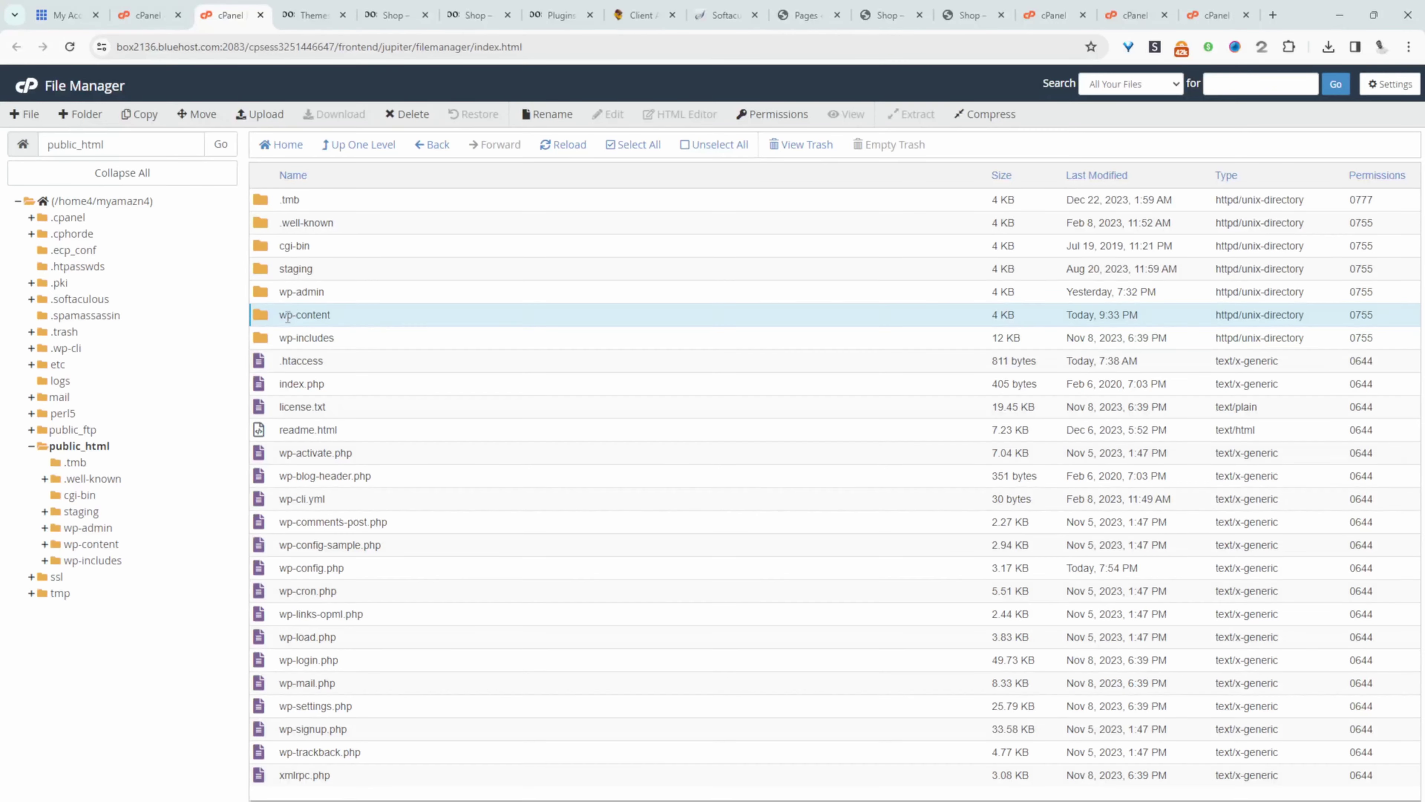
right_click(351, 323)
left_click(332, 438)
left_click(820, 544)
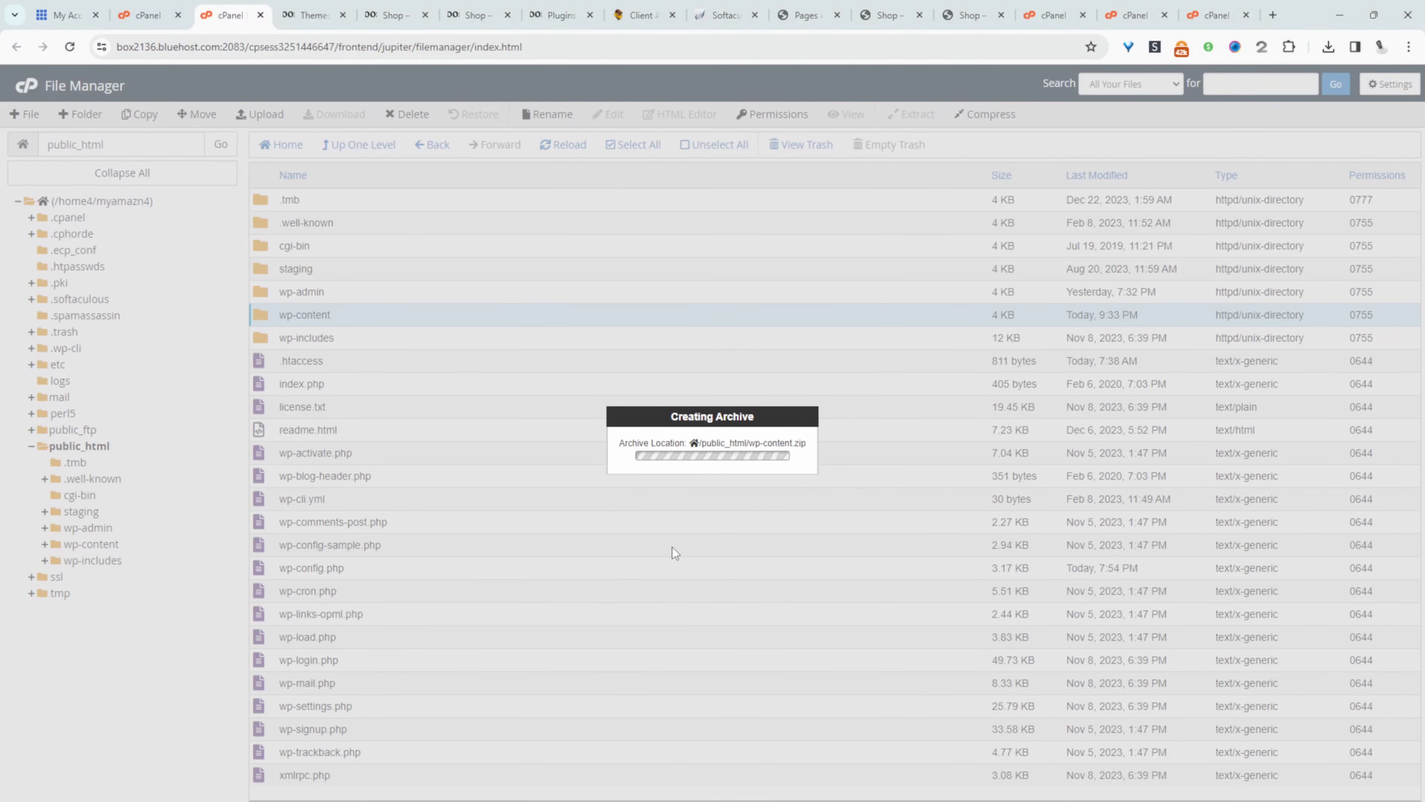
left_click(954, 585)
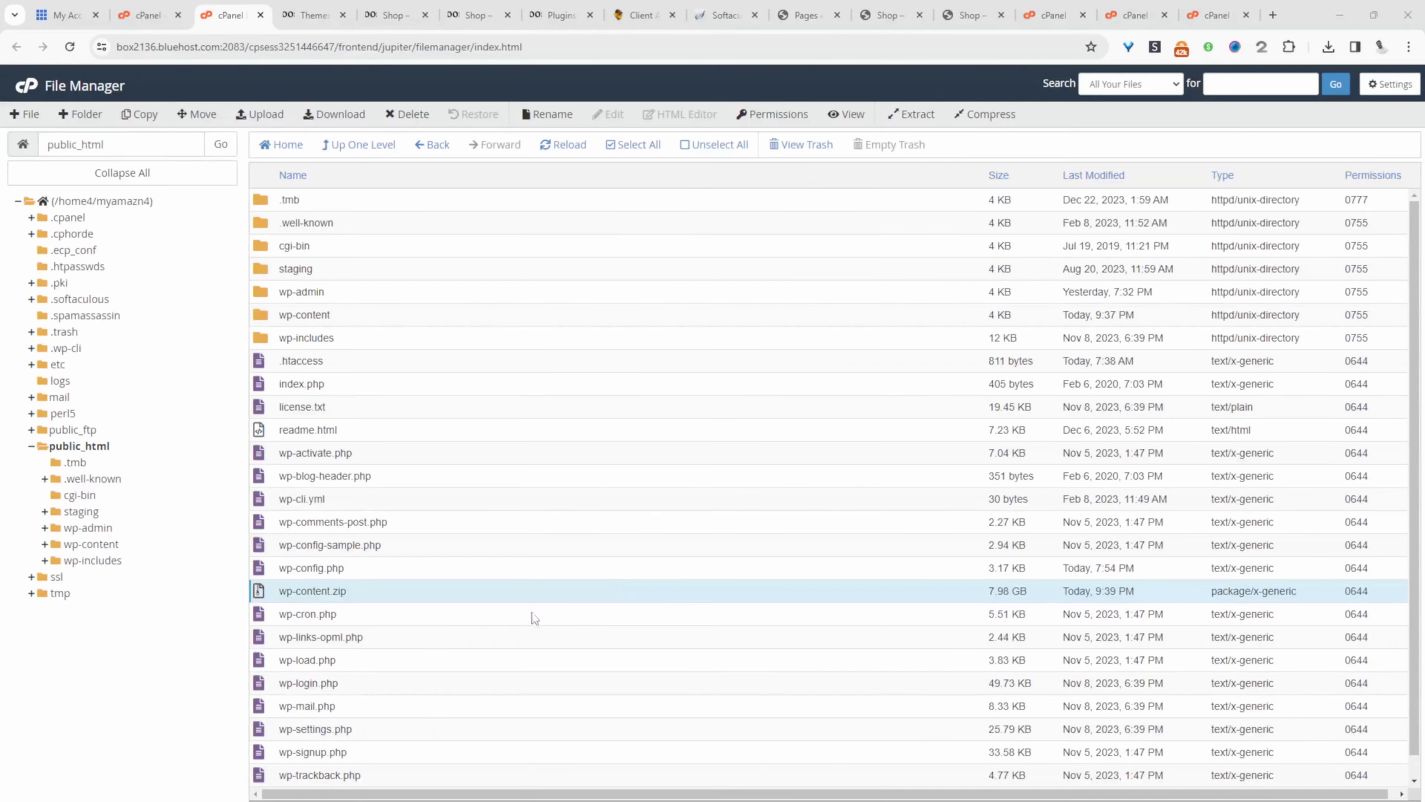
right_click(290, 591)
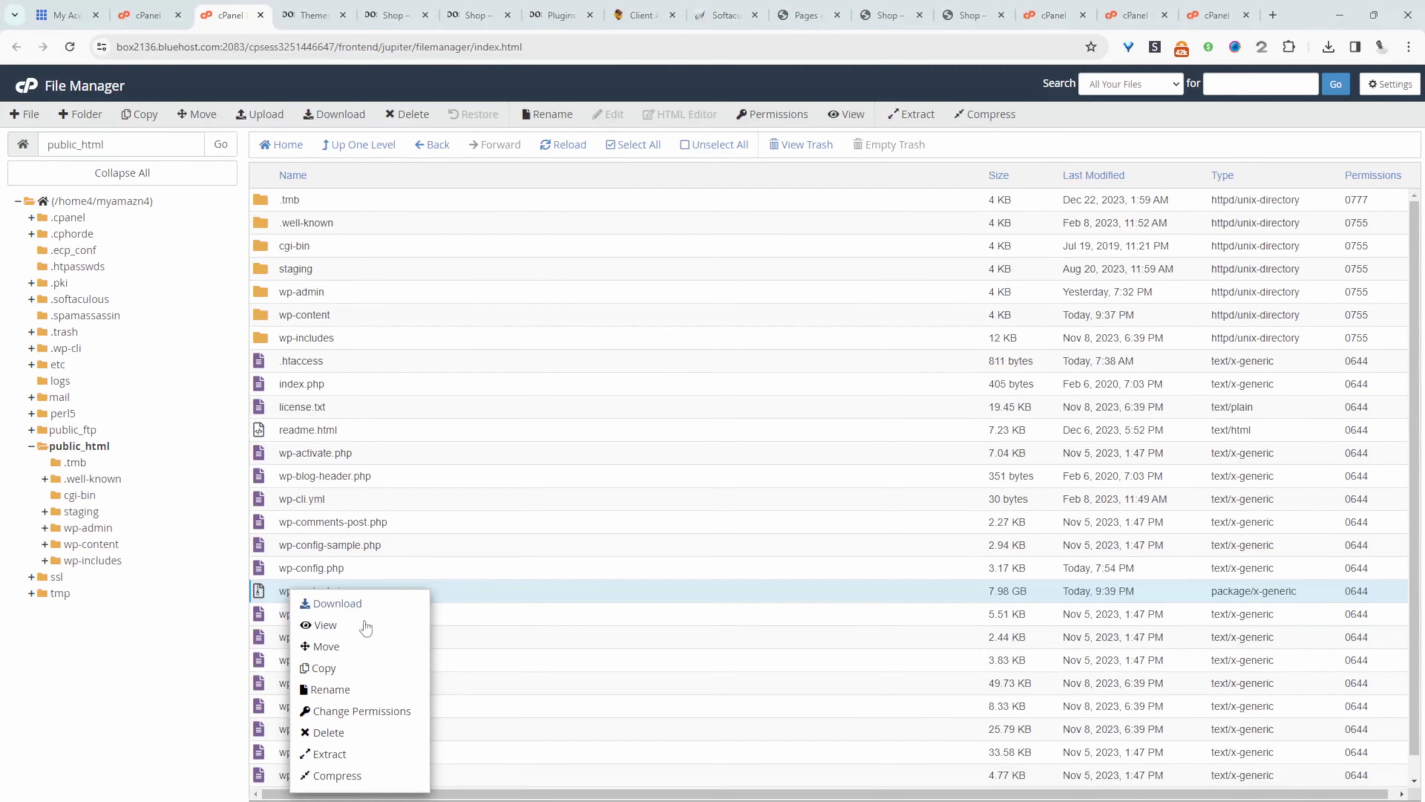
left_click(392, 602)
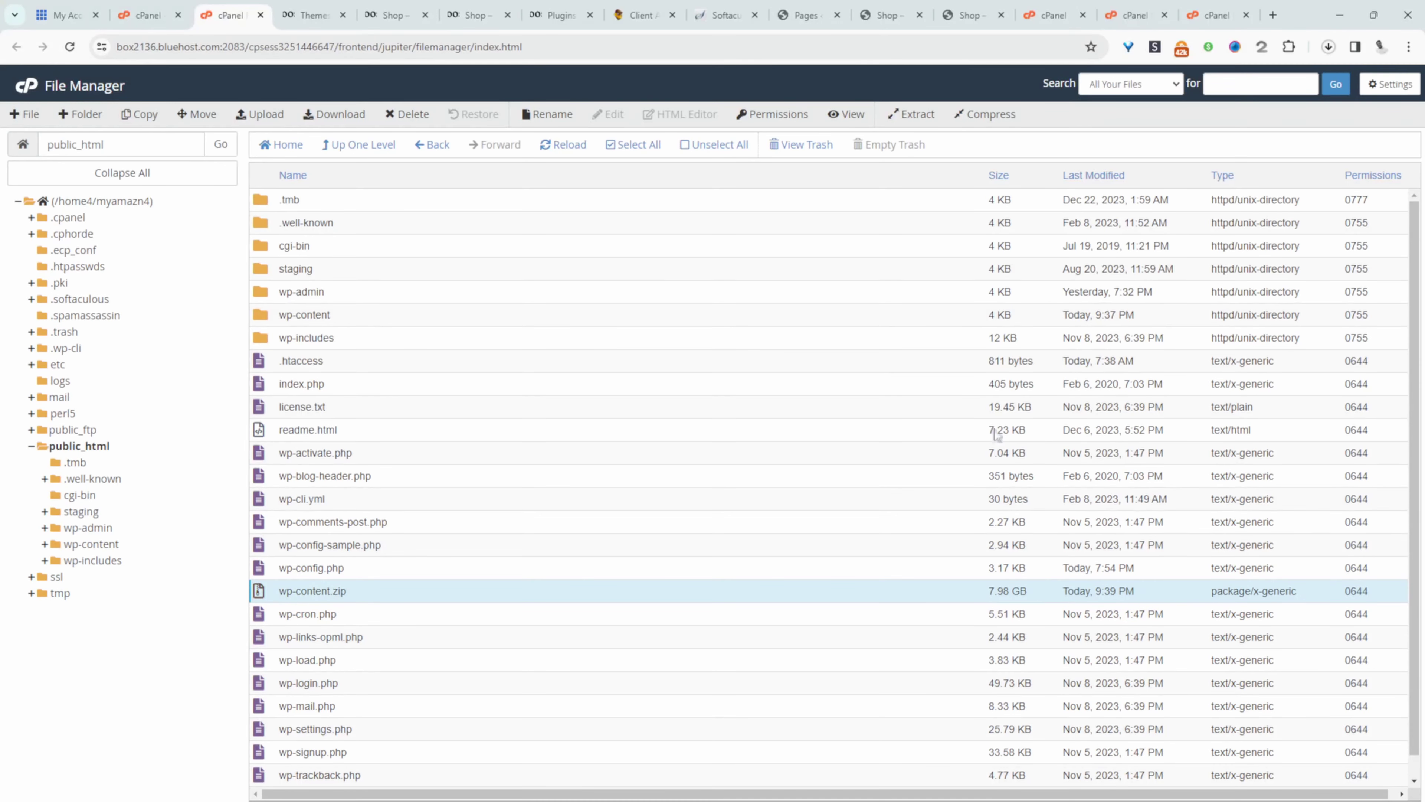
Step: Switch to the new host's File Manager and move up to the godemoshop.com folder
left_click(1218, 15)
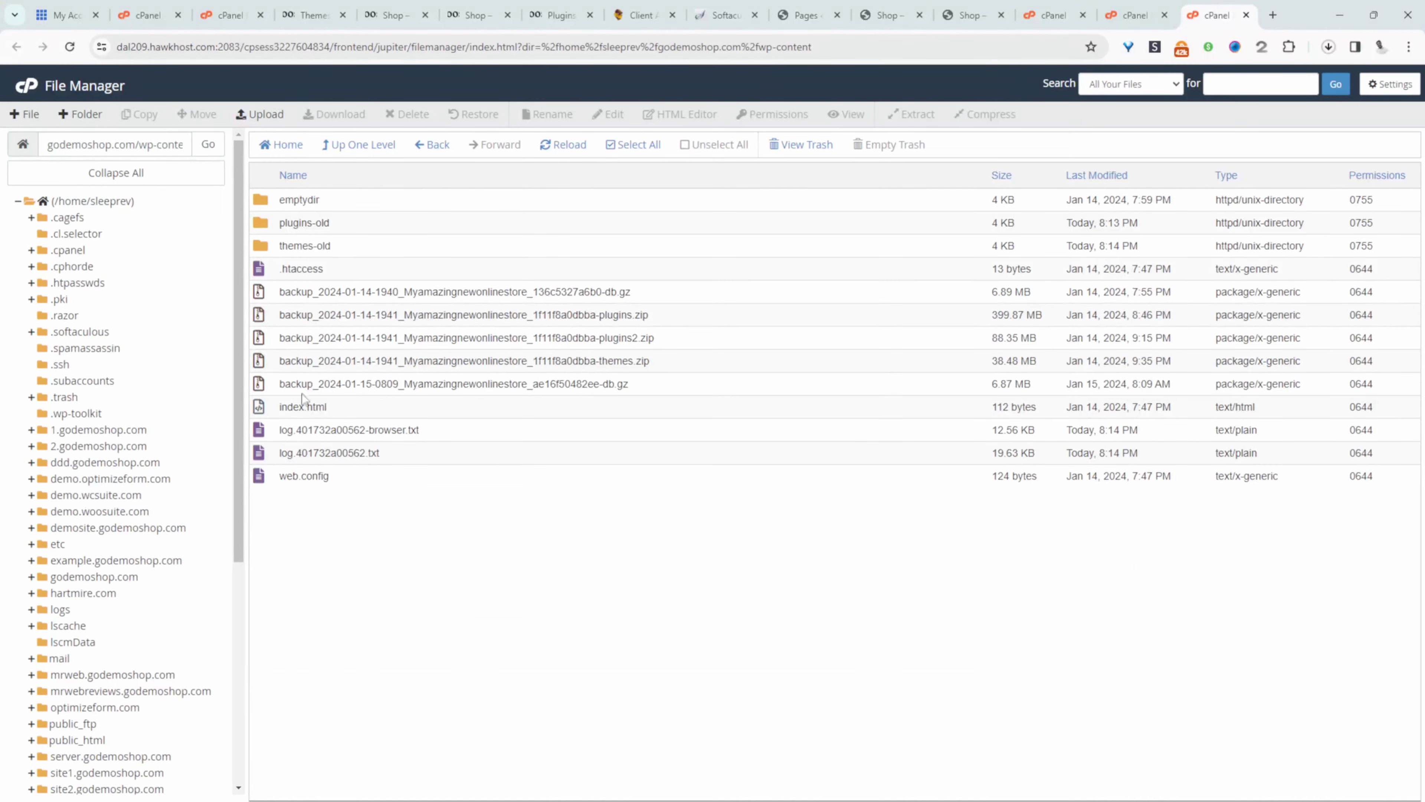
left_click_drag(118, 47, 282, 47)
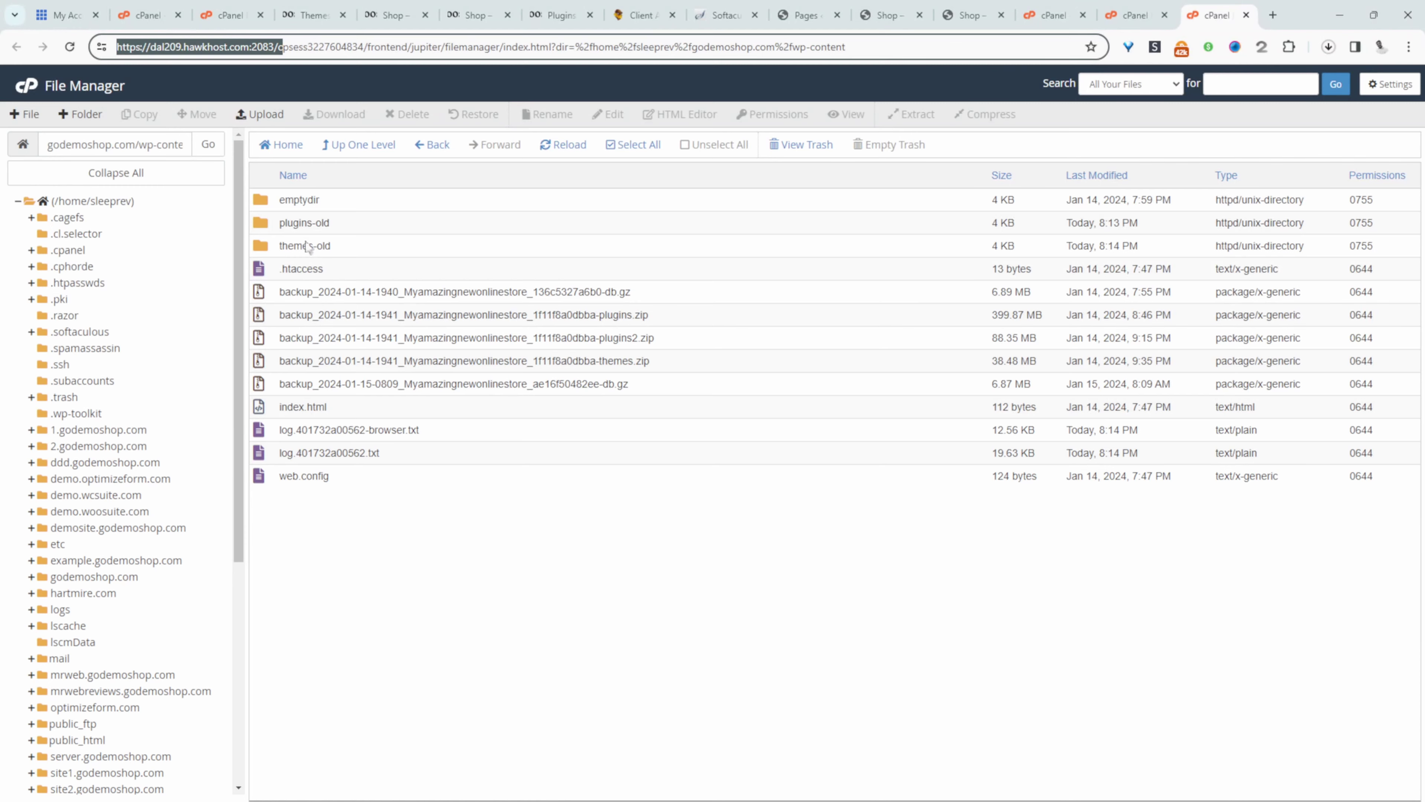
left_click(353, 145)
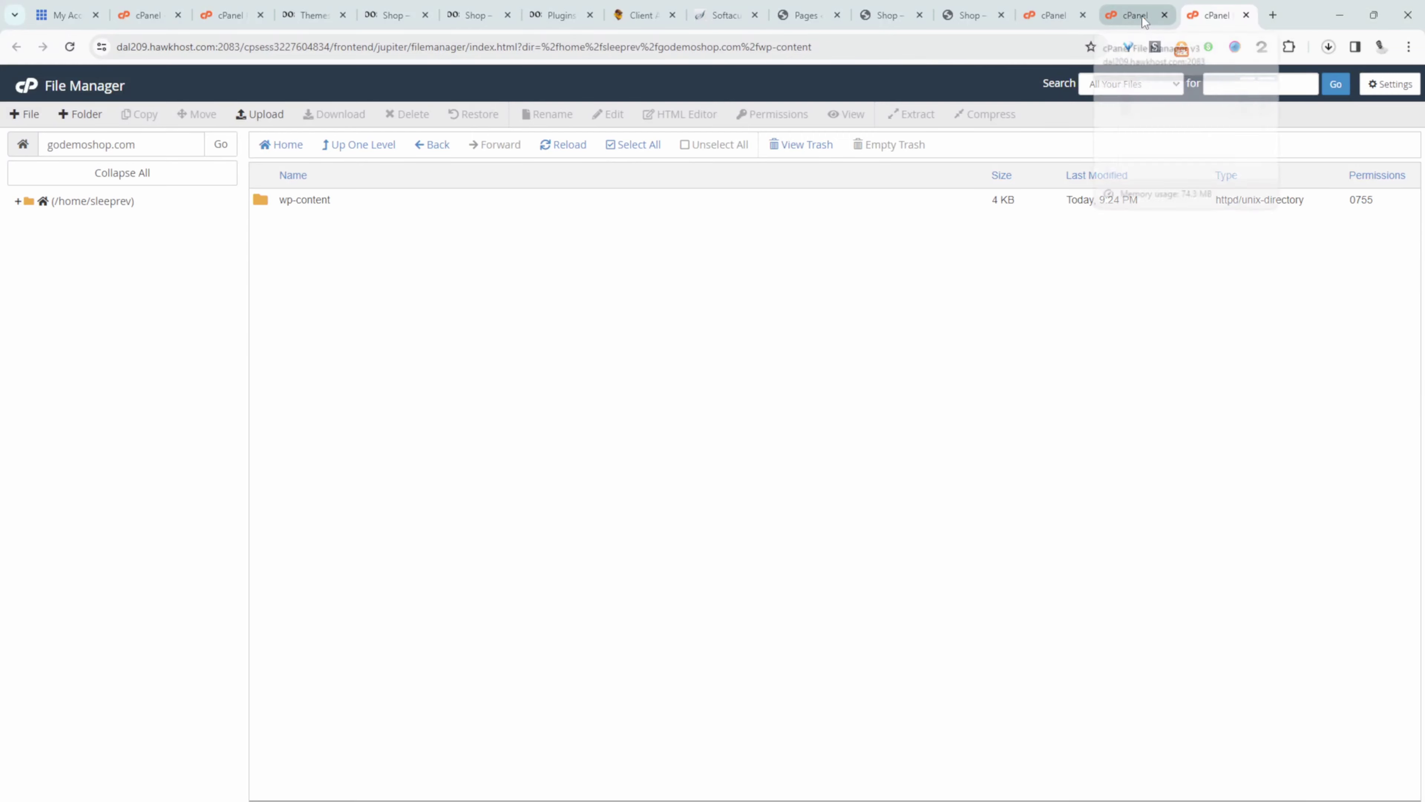
Step: Open WordPress Manager by Softaculous from the new host's cPanel
left_click(1052, 16)
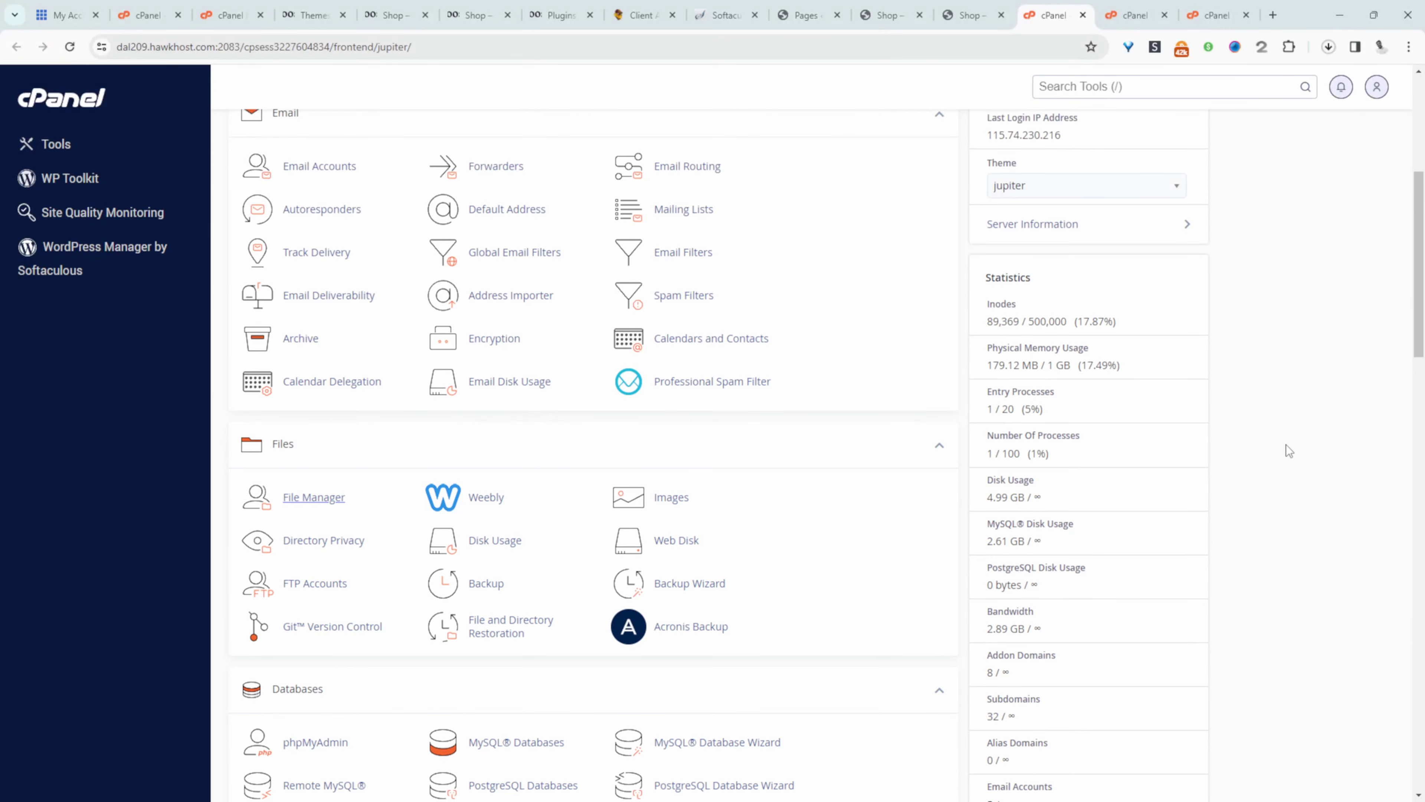
scroll(714, 605, "down", 4)
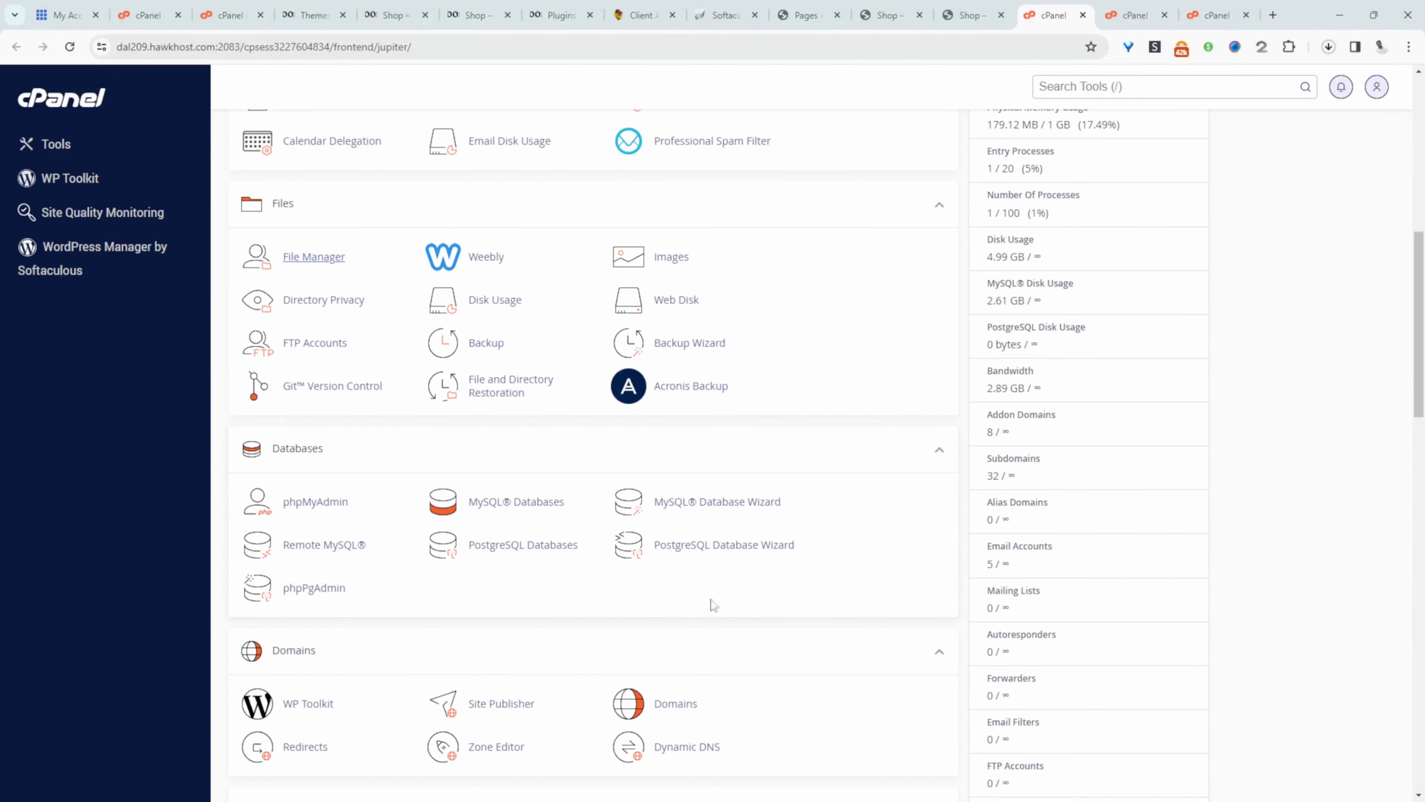
left_click(85, 255)
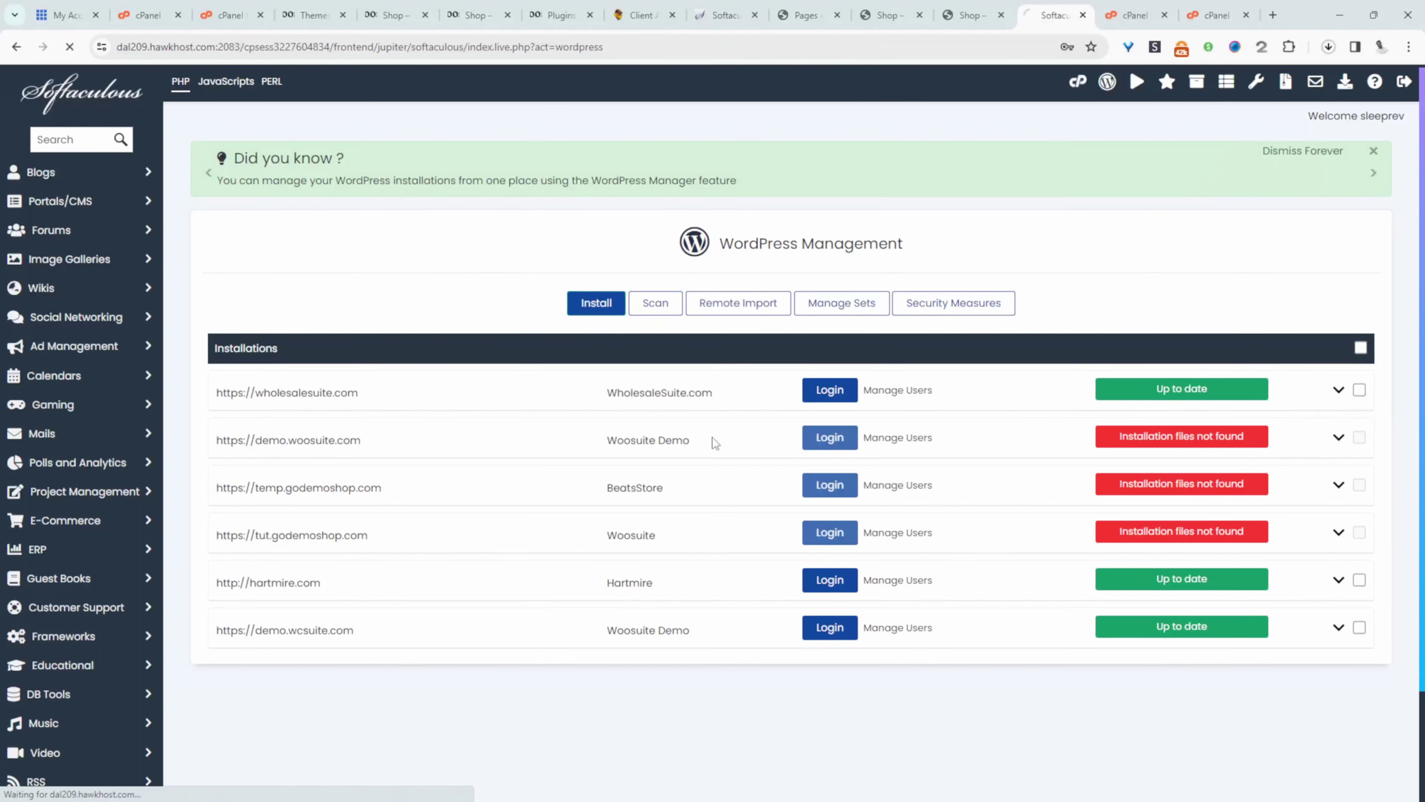
Step: Install a fresh WordPress on godemoshop.com through Softaculous, keeping the default site and admin settings
left_click(436, 475)
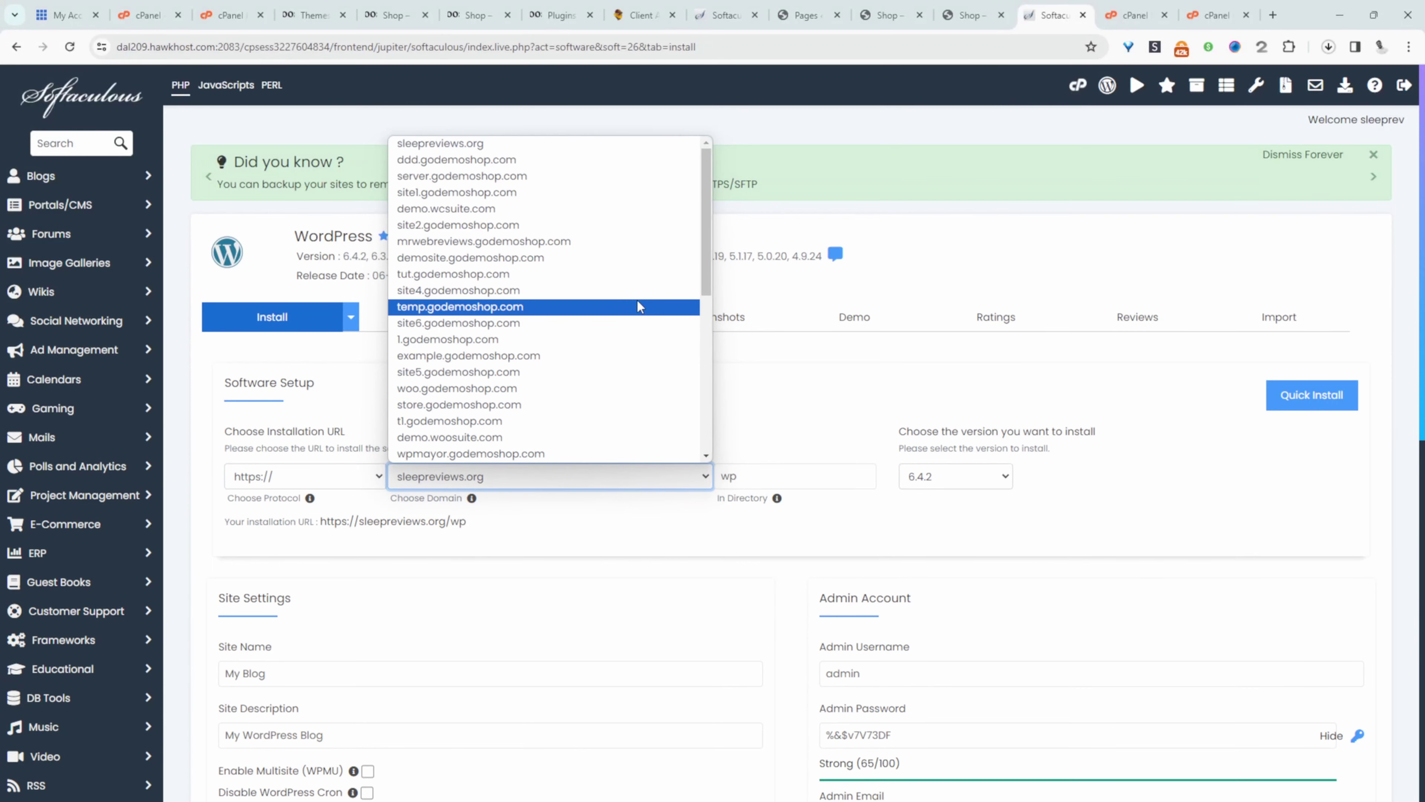
scroll(578, 286, "down", 5)
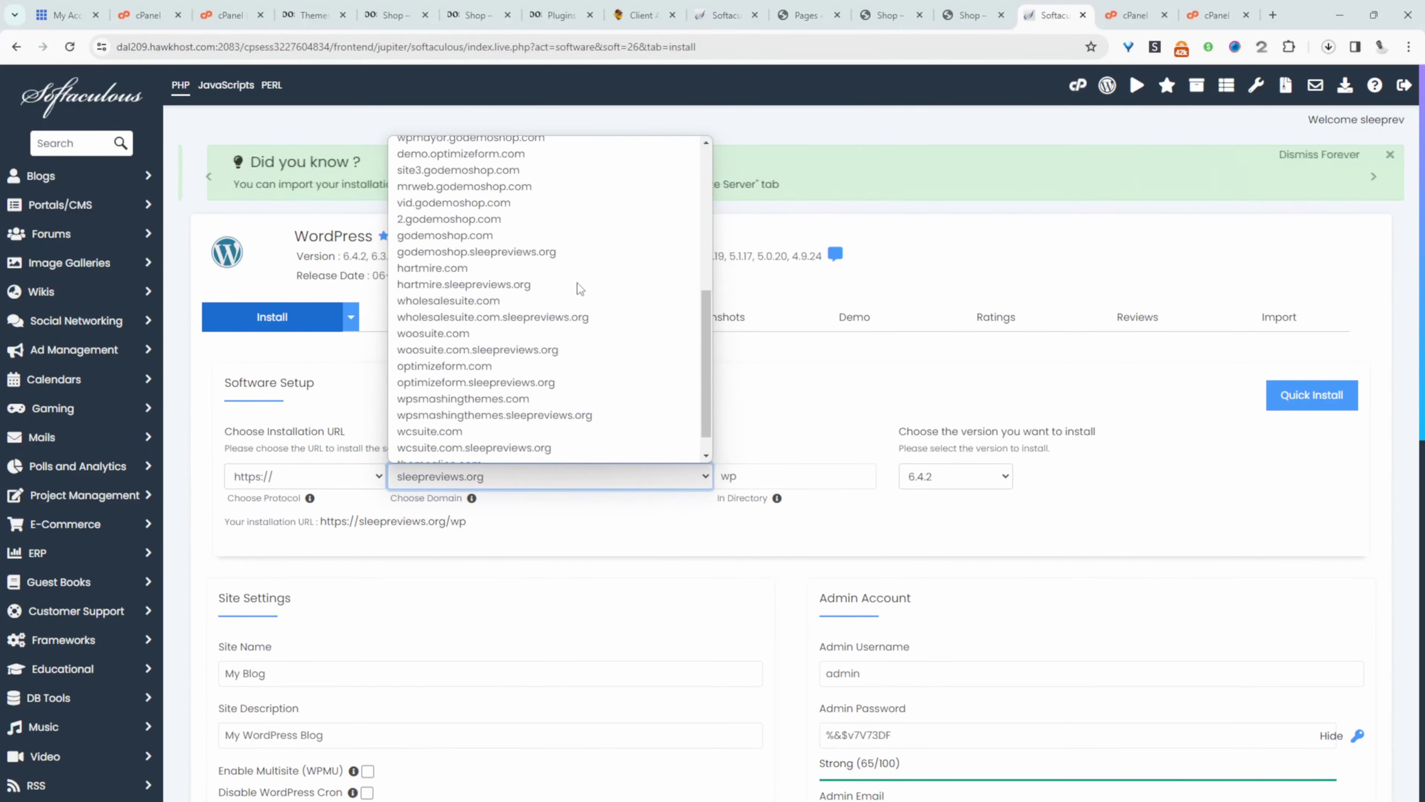
left_click(577, 282)
scroll(644, 459, "down", 8)
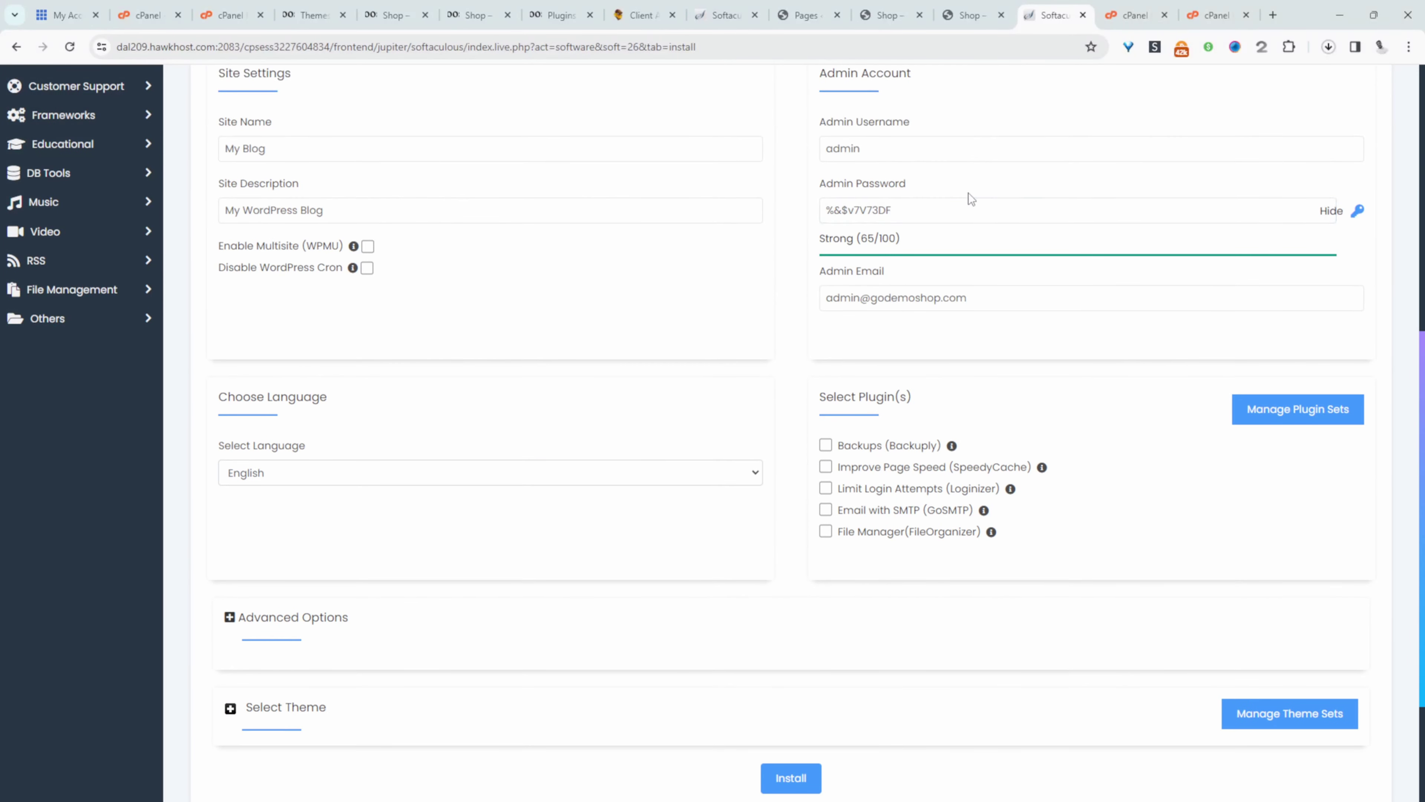
left_click_drag(892, 211, 881, 211)
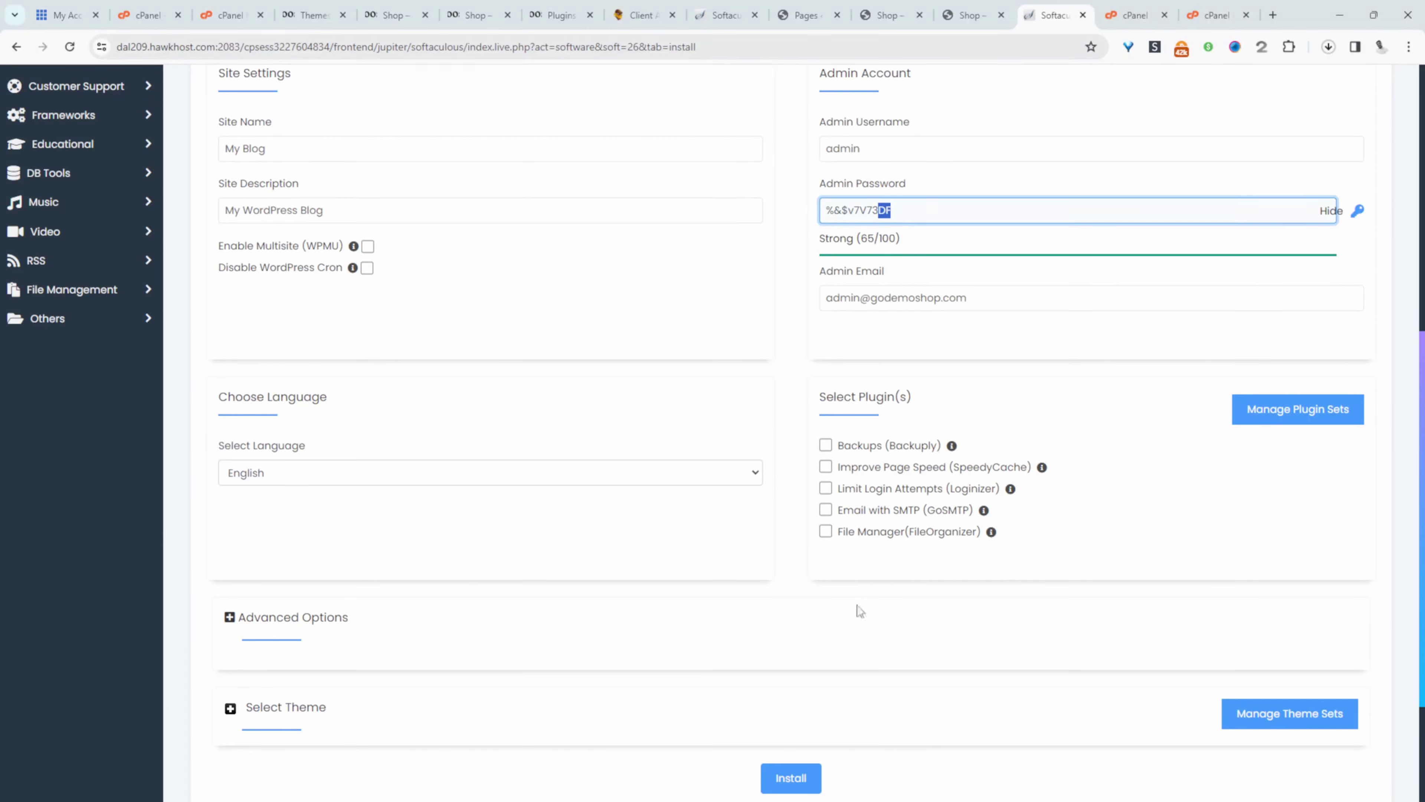
left_click(812, 789)
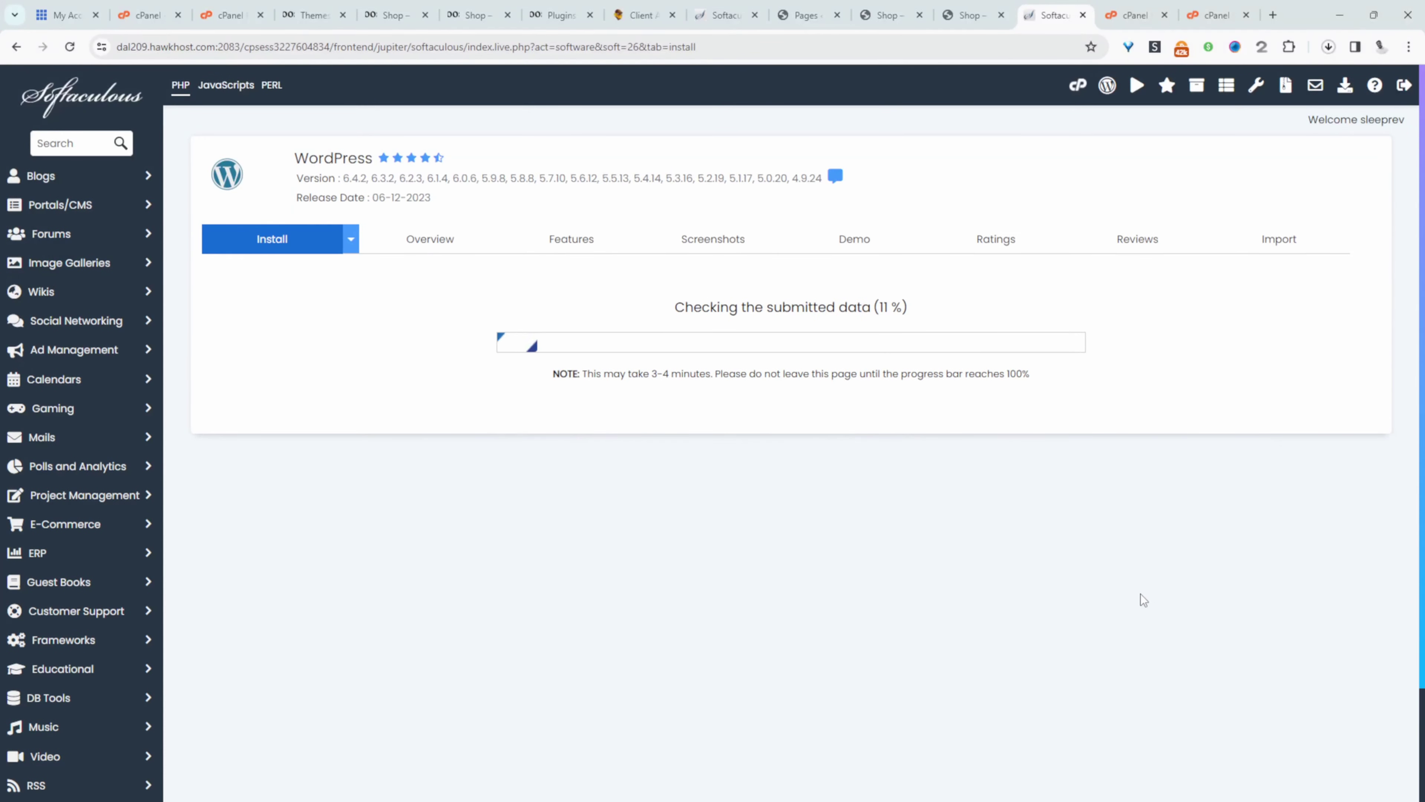
Step: View the freshly installed godemoshop.com site and return to the installation page
left_click(279, 364)
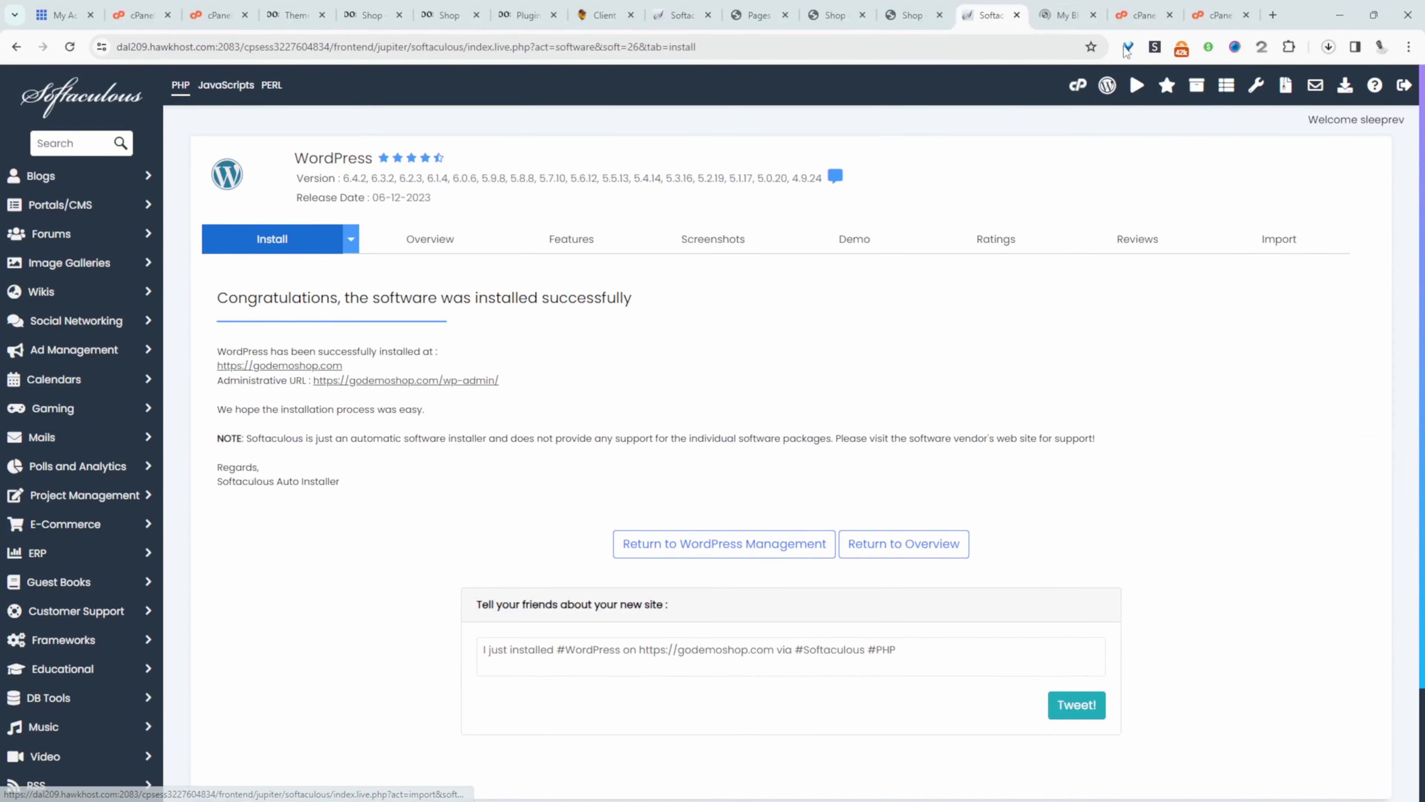
left_click(1058, 16)
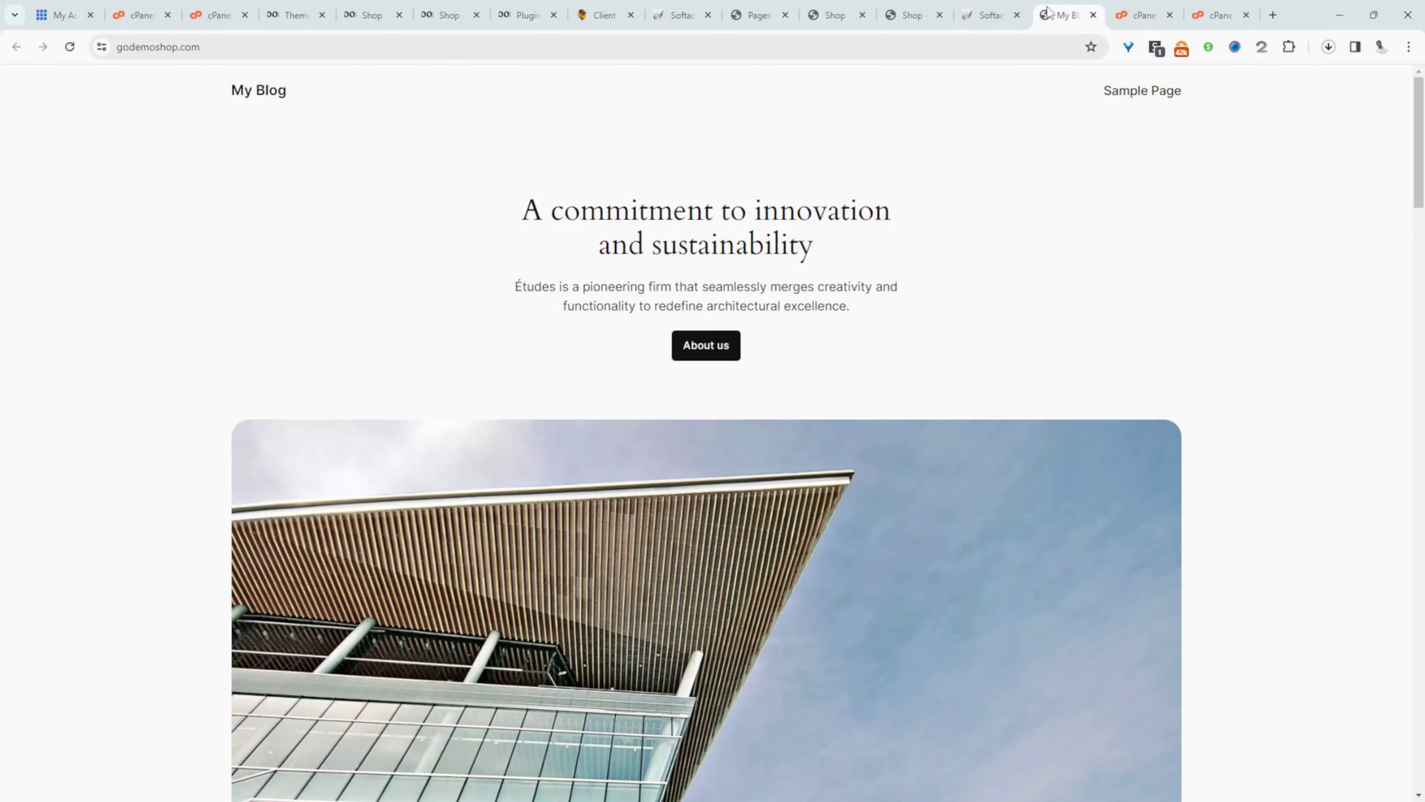
left_click(988, 15)
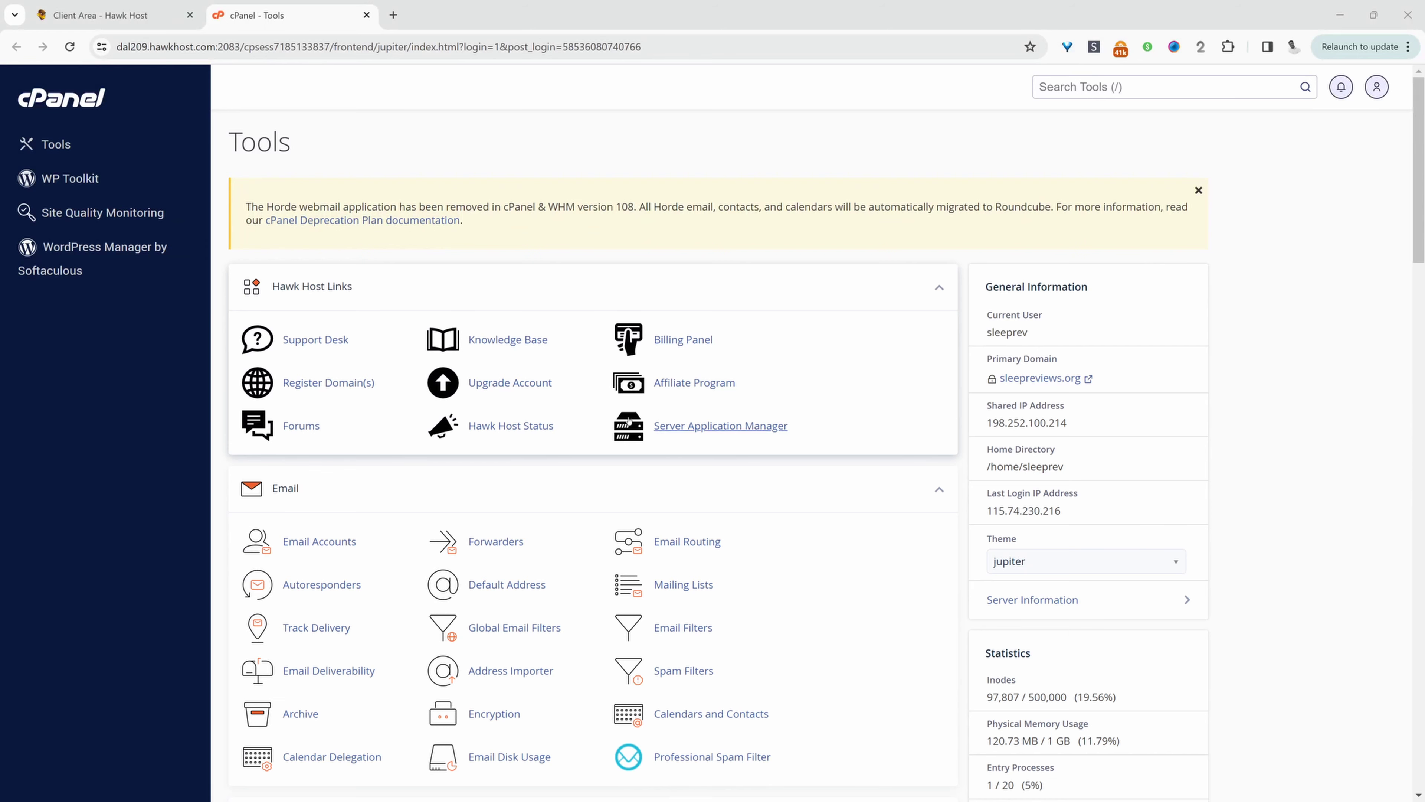
Step: Open the godemoshop.com folder in the new host's File Manager and delete its wp-content folder
scroll(252, 482, "down", 5)
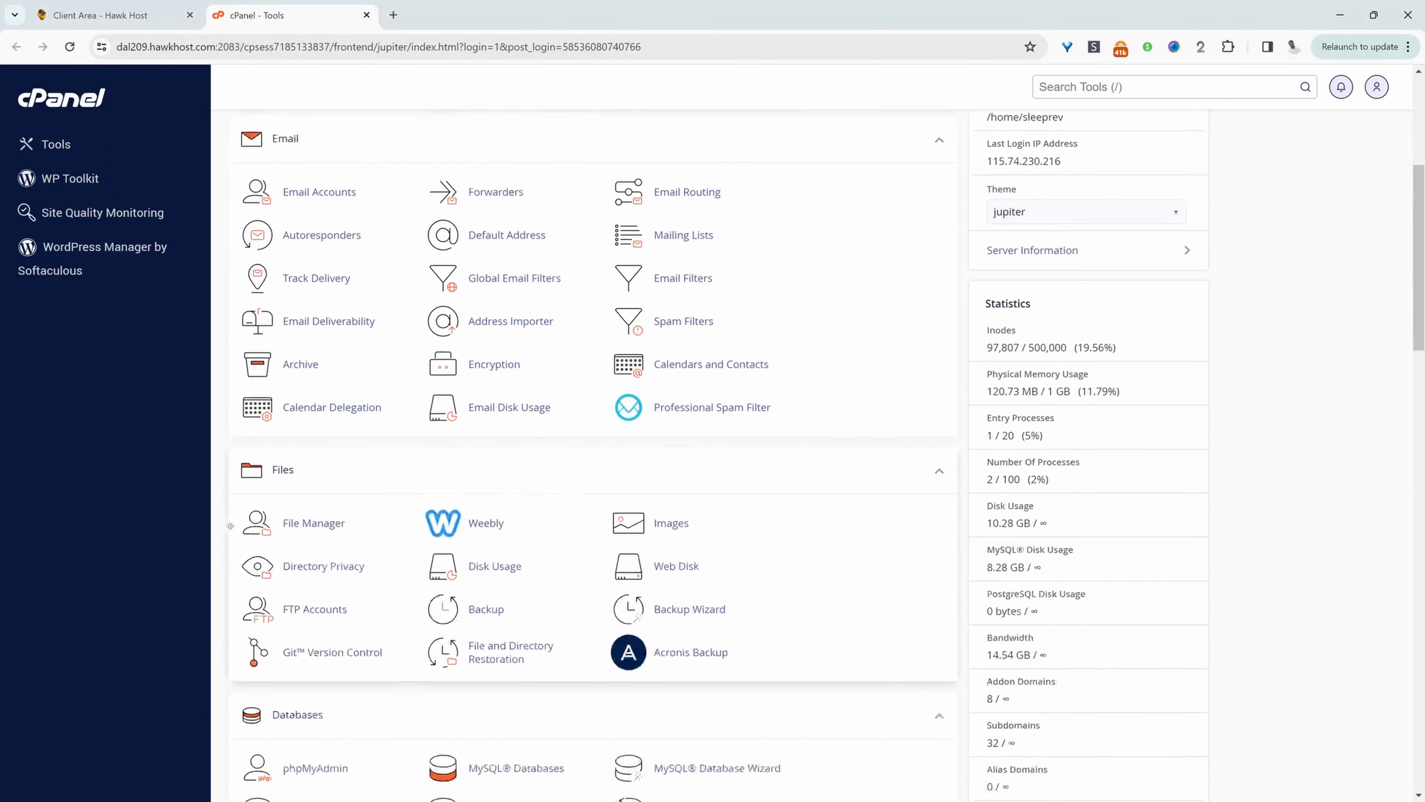
left_click(325, 427)
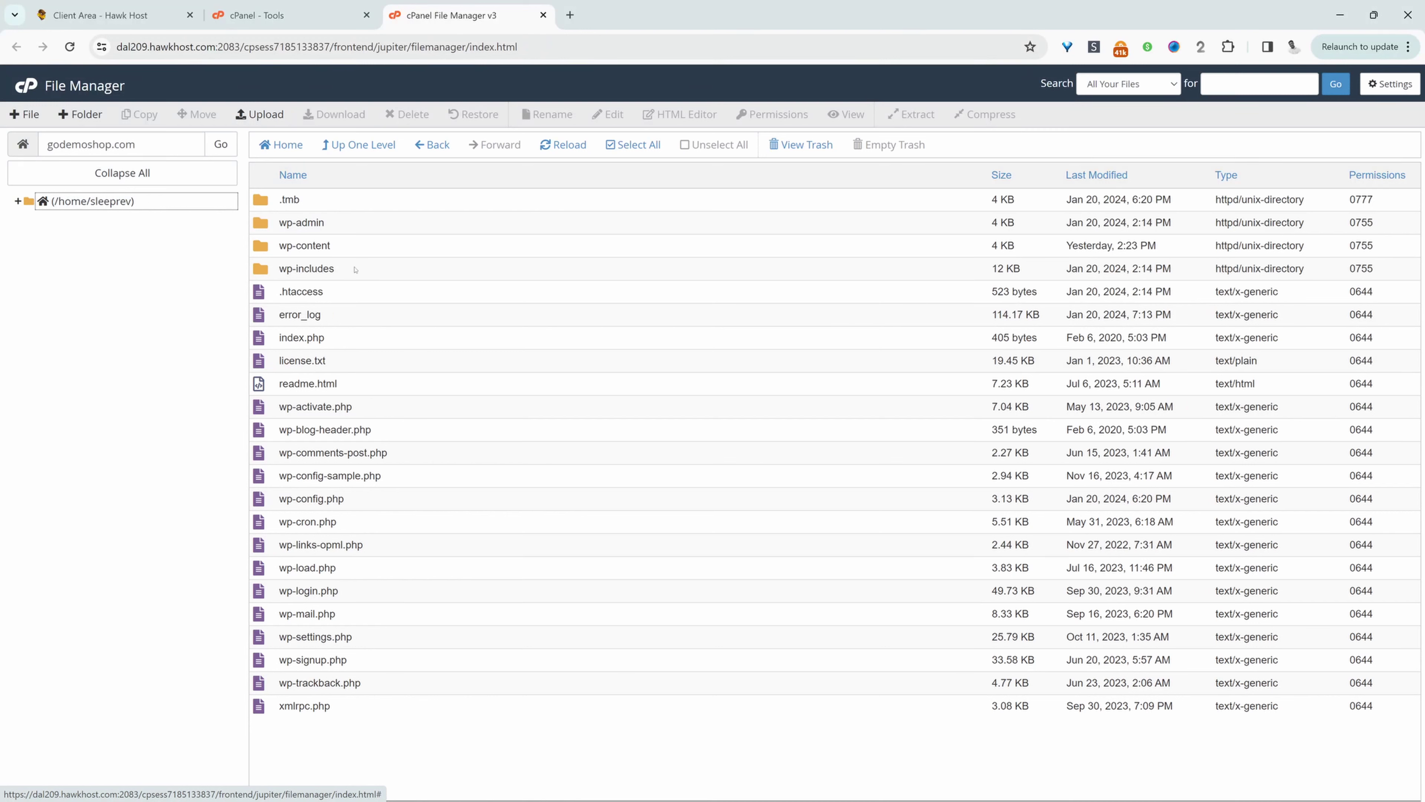
right_click(268, 244)
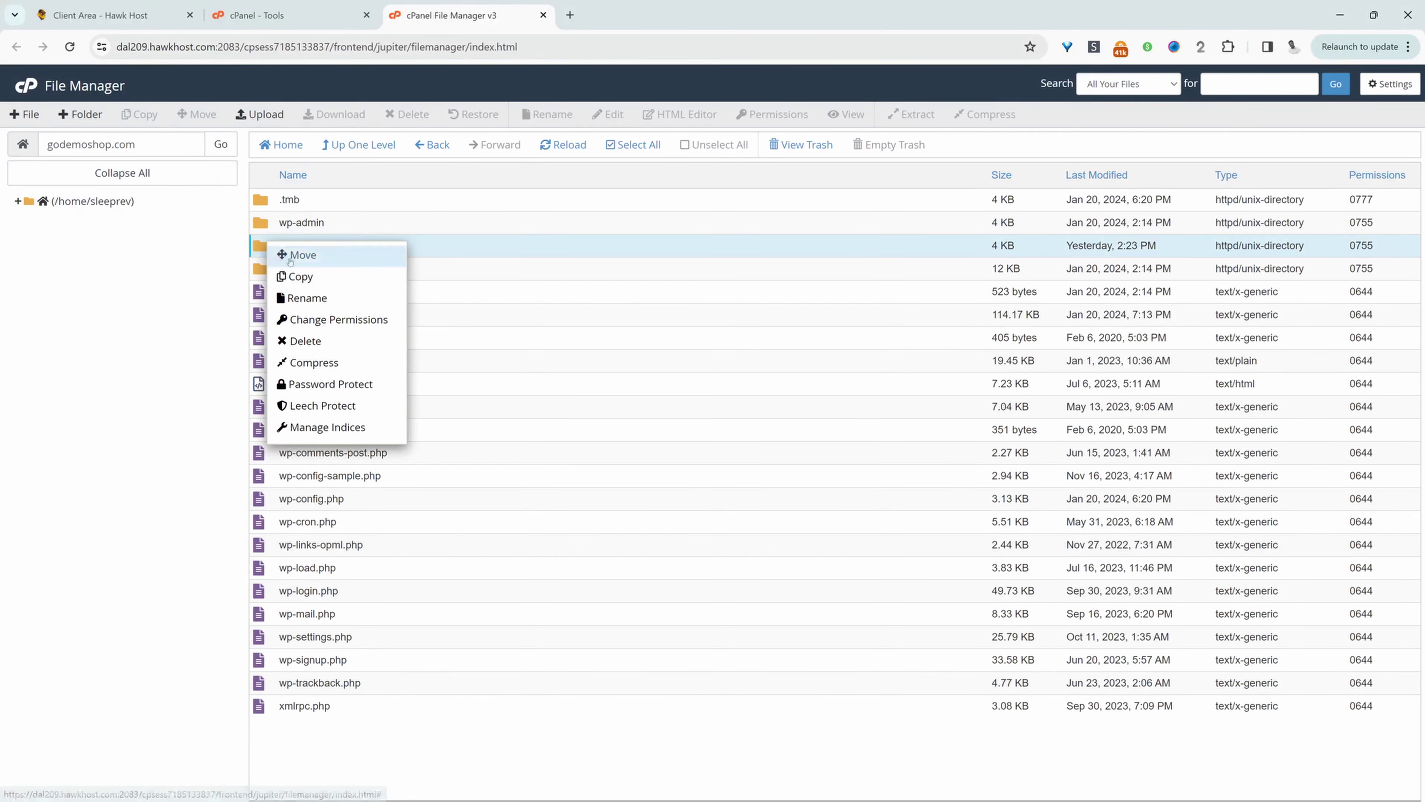
left_click(327, 349)
key("Return")
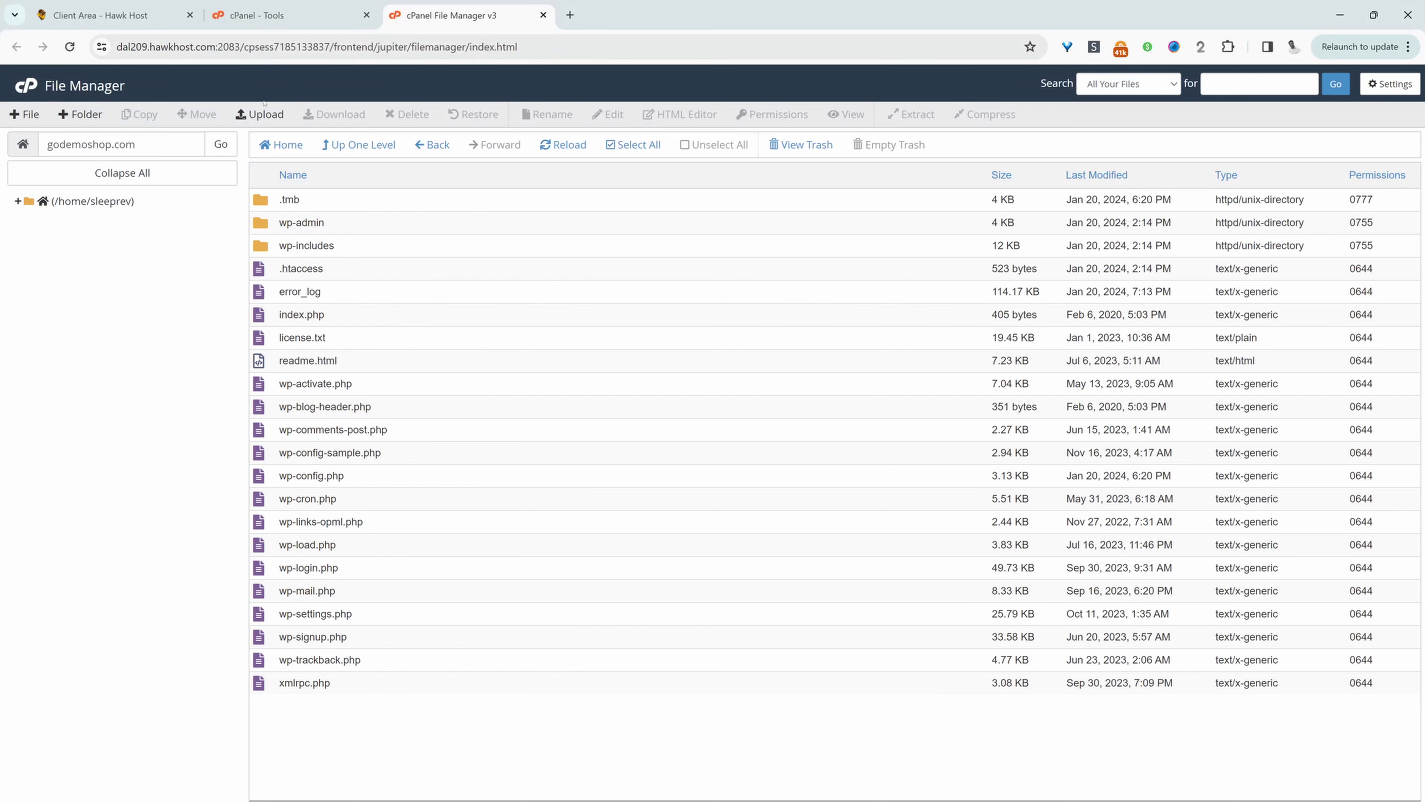
Step: Upload the wp-content (2).zip archive into the godemoshop.com folder and go back to that folder's listing
left_click(266, 114)
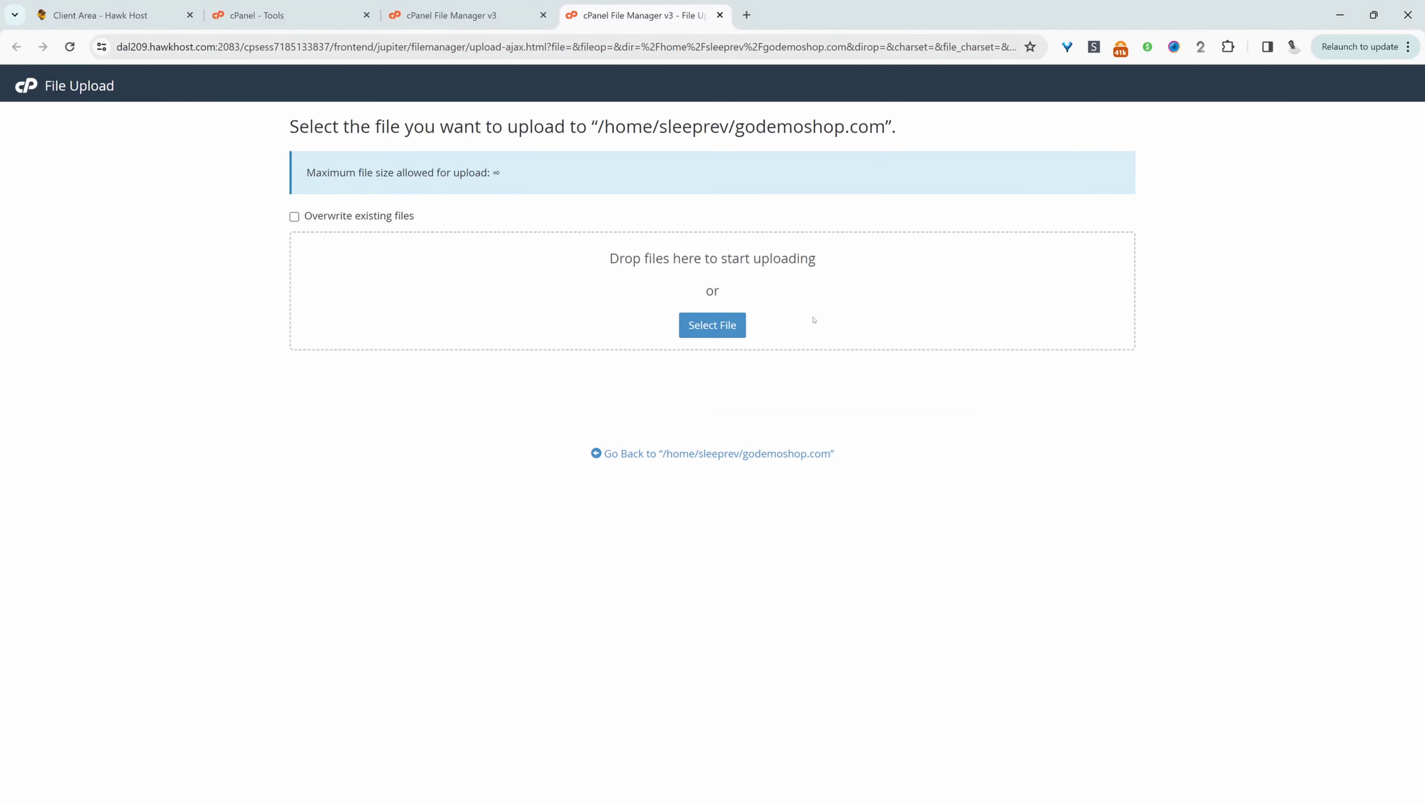
left_click(713, 325)
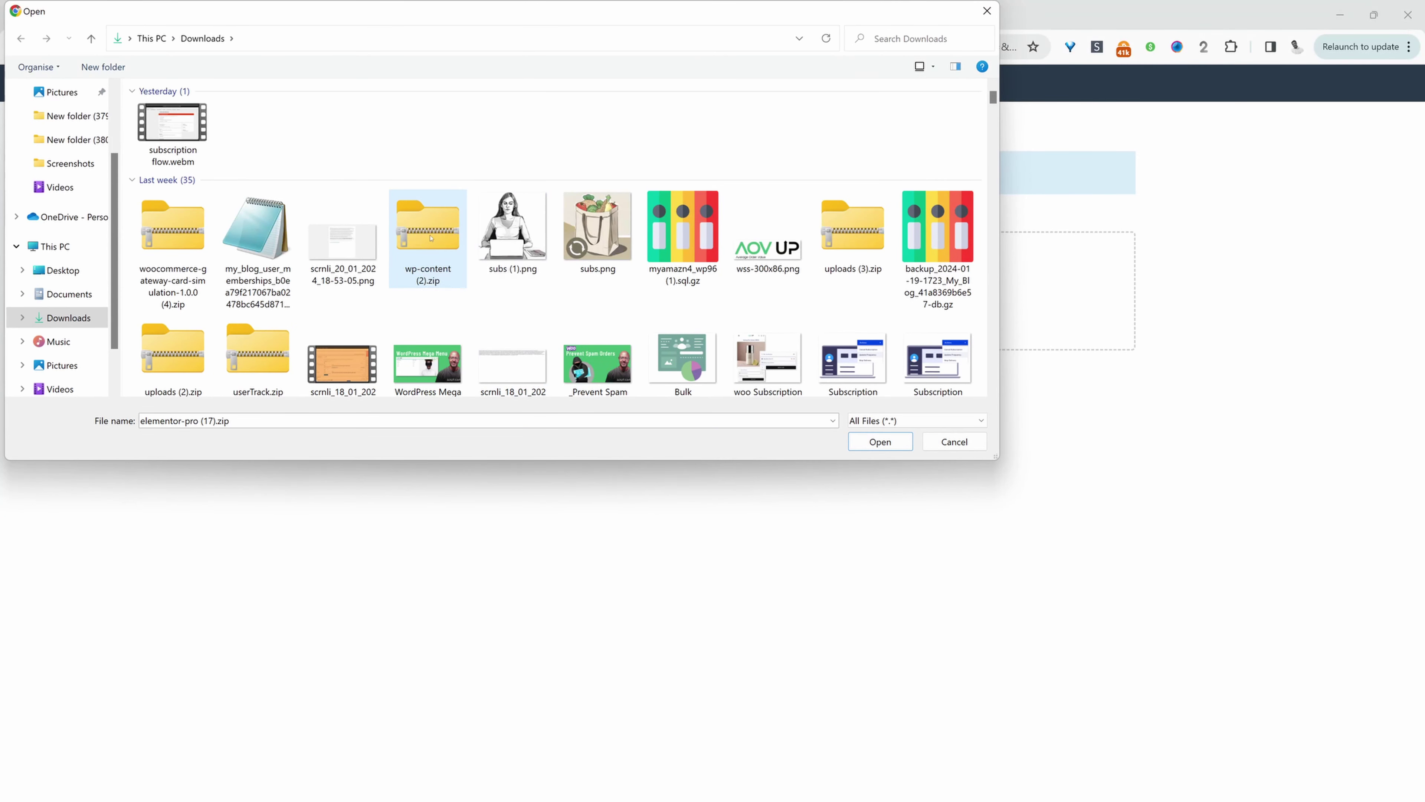
left_click(418, 268)
left_click(881, 442)
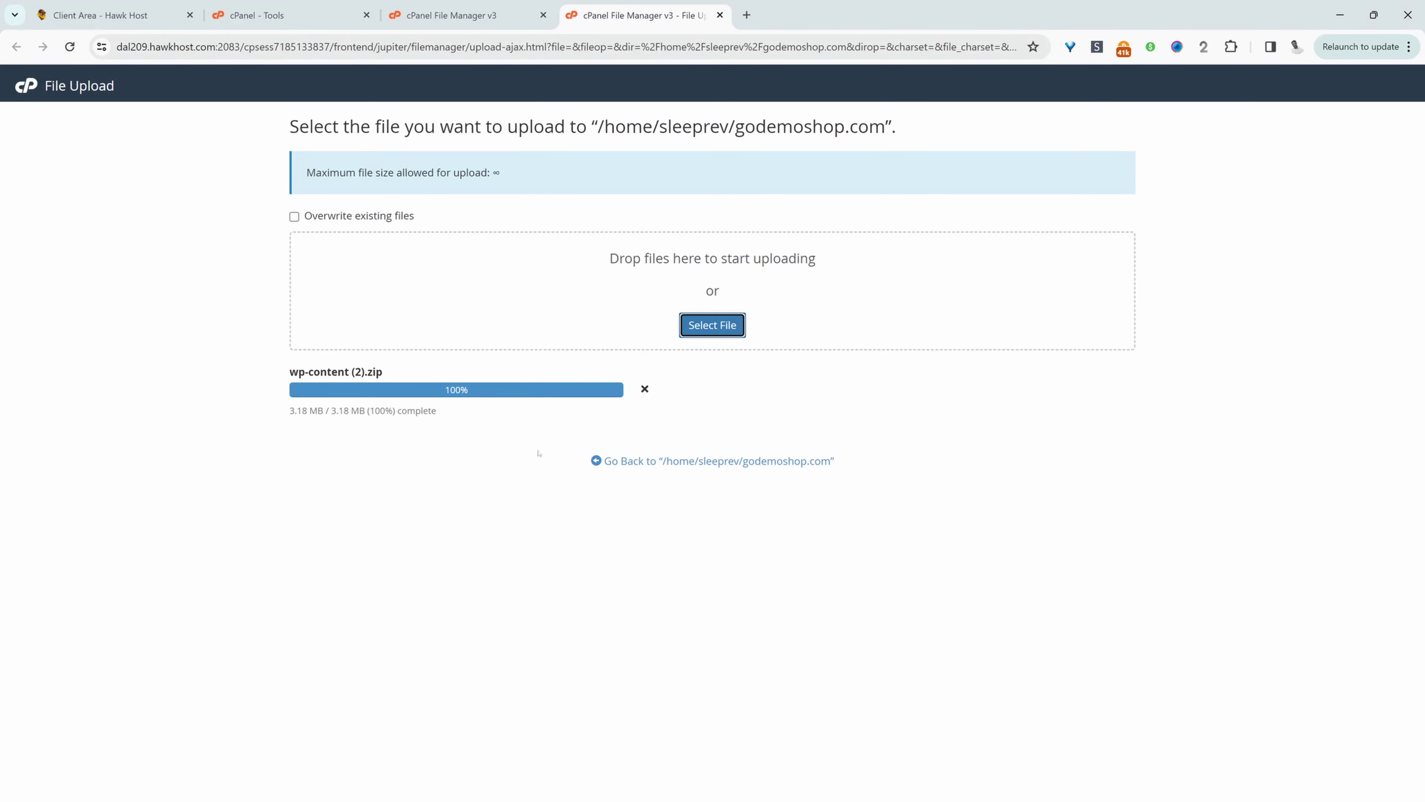
left_click(721, 462)
Step: Extract wp-content (2).zip in the godemoshop.com folder and open the extracted wp-content folder
right_click(317, 500)
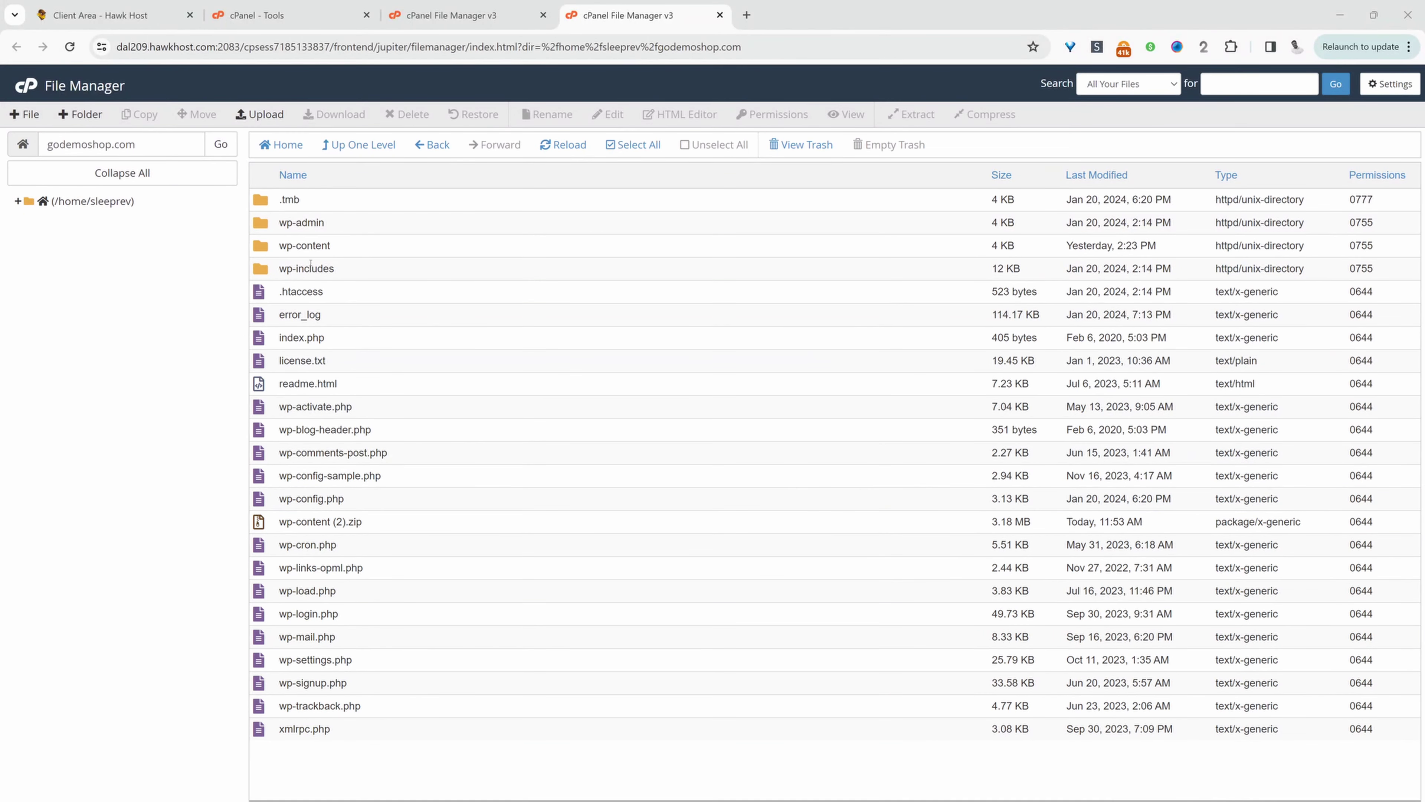
double_click(269, 251)
double_click(273, 251)
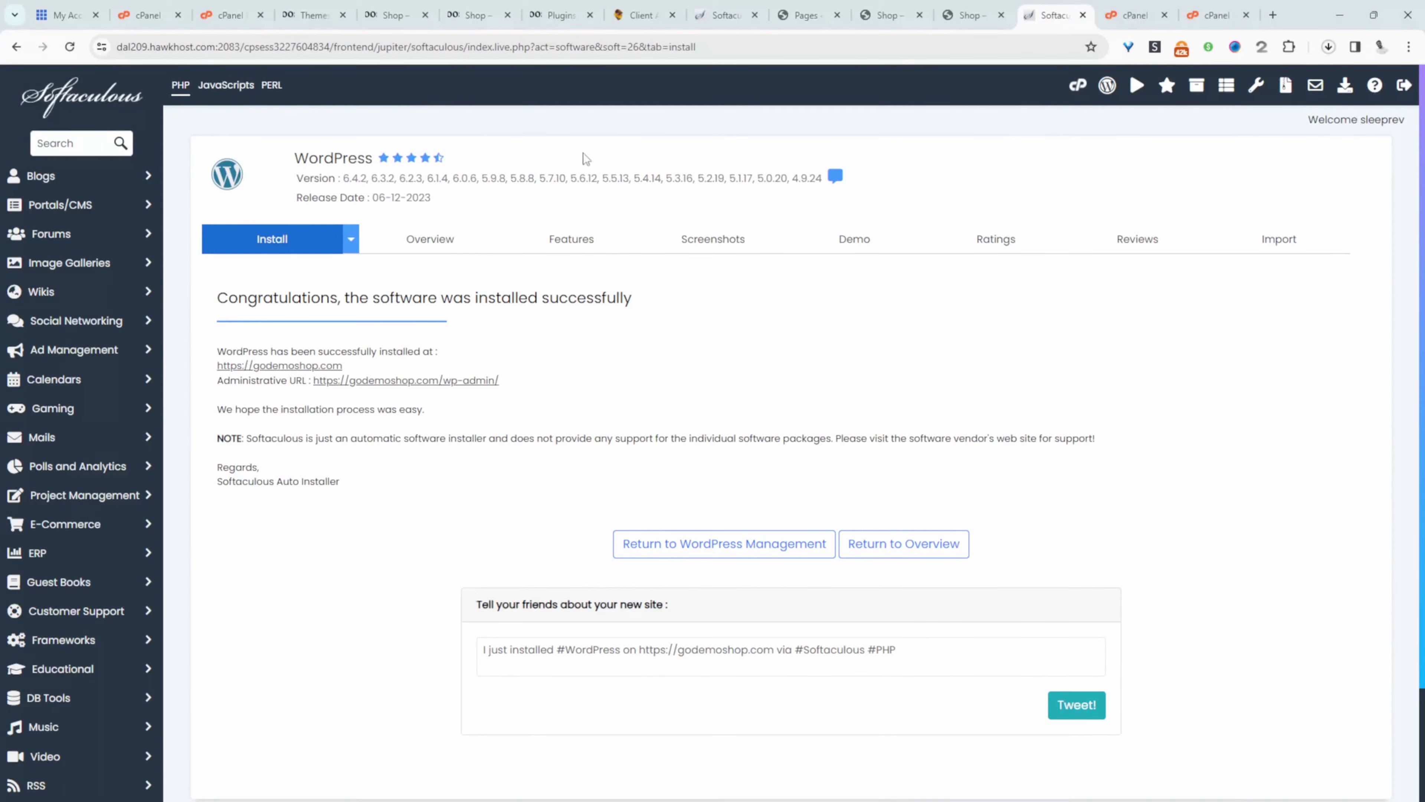
Step: Open the myamazn4_wp96 database in phpMyAdmin from the old host's cPanel
left_click(150, 7)
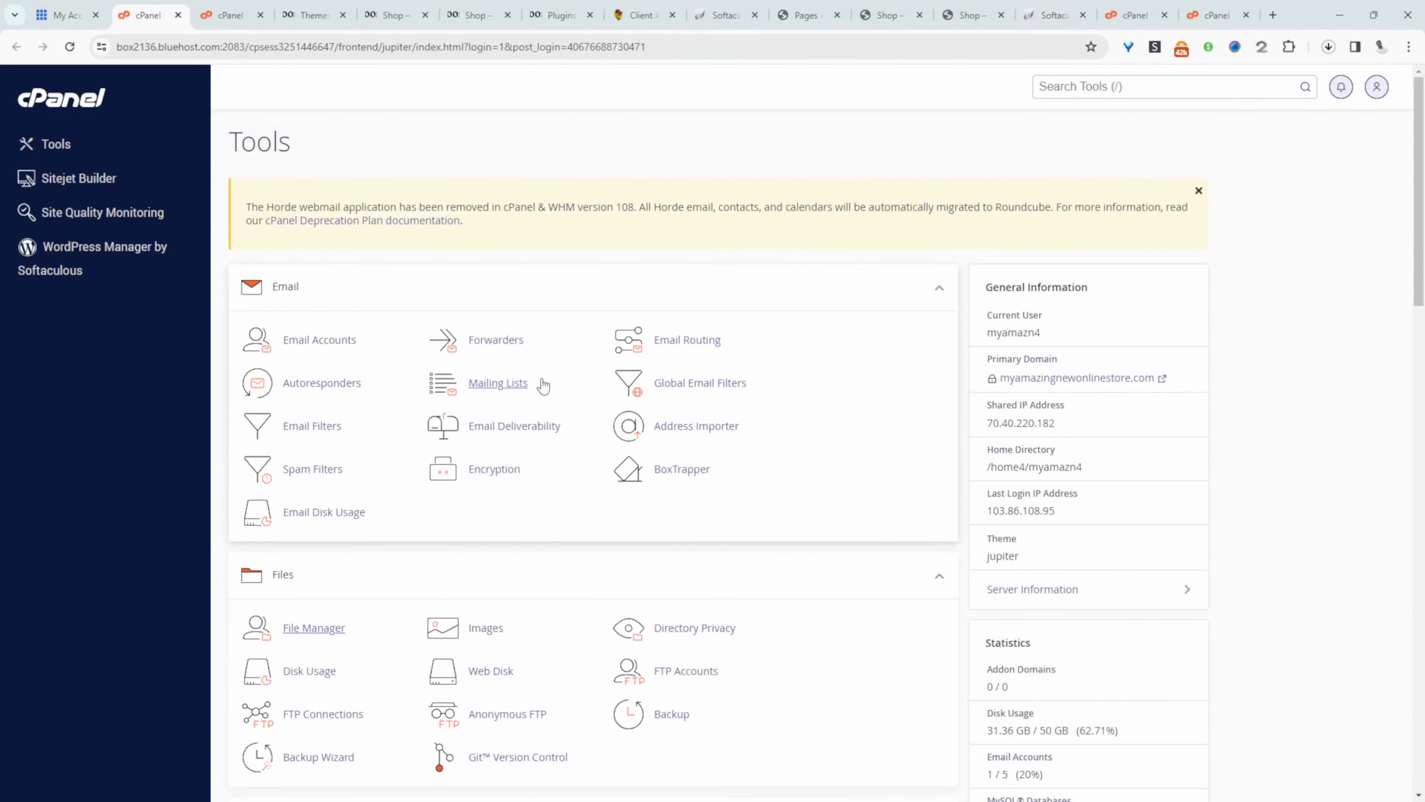
scroll(405, 548, "down", 9)
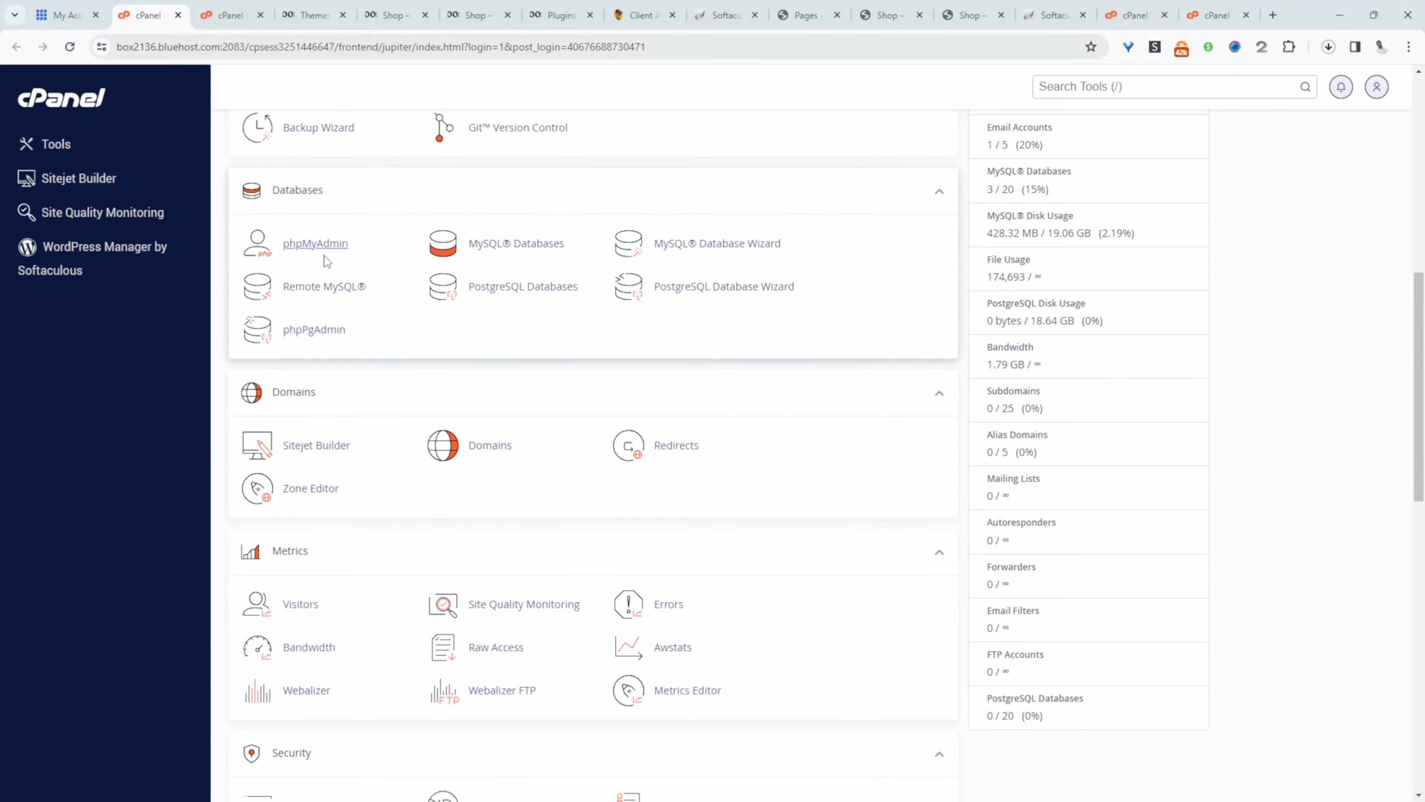
left_click(324, 250)
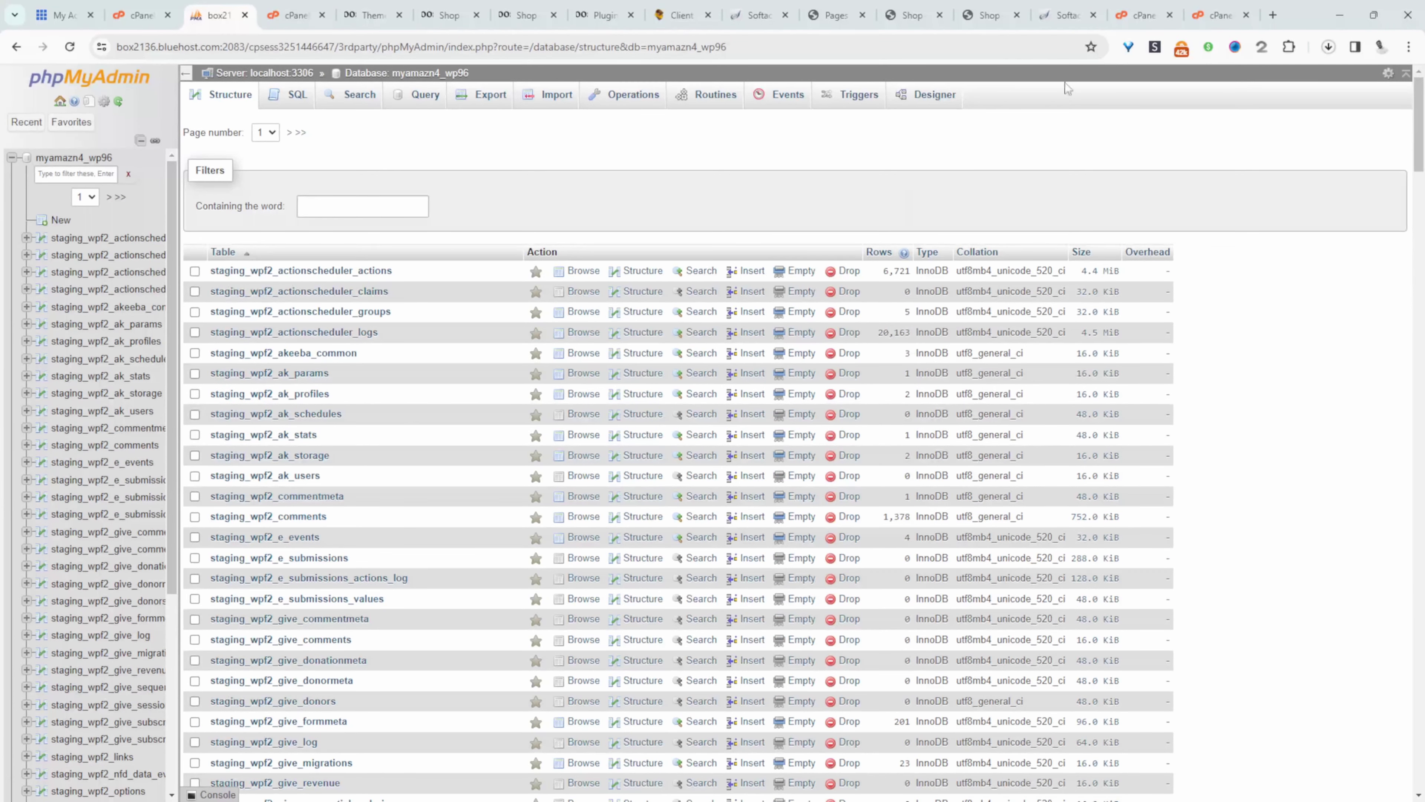
Step: Open godemoshop.com's wp-config.php in the new host's file editor and examine the DB_NAME value
left_click(1219, 15)
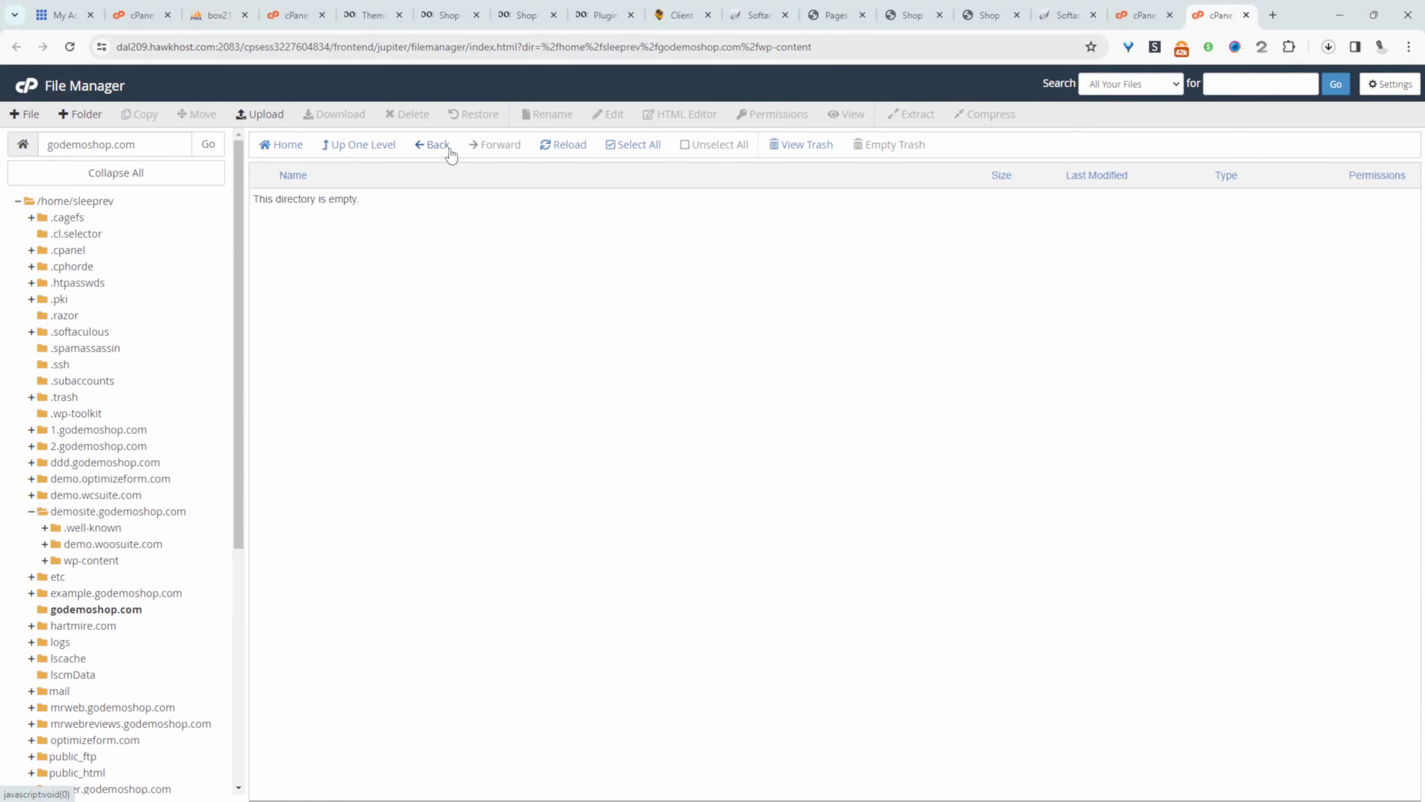
left_click(563, 147)
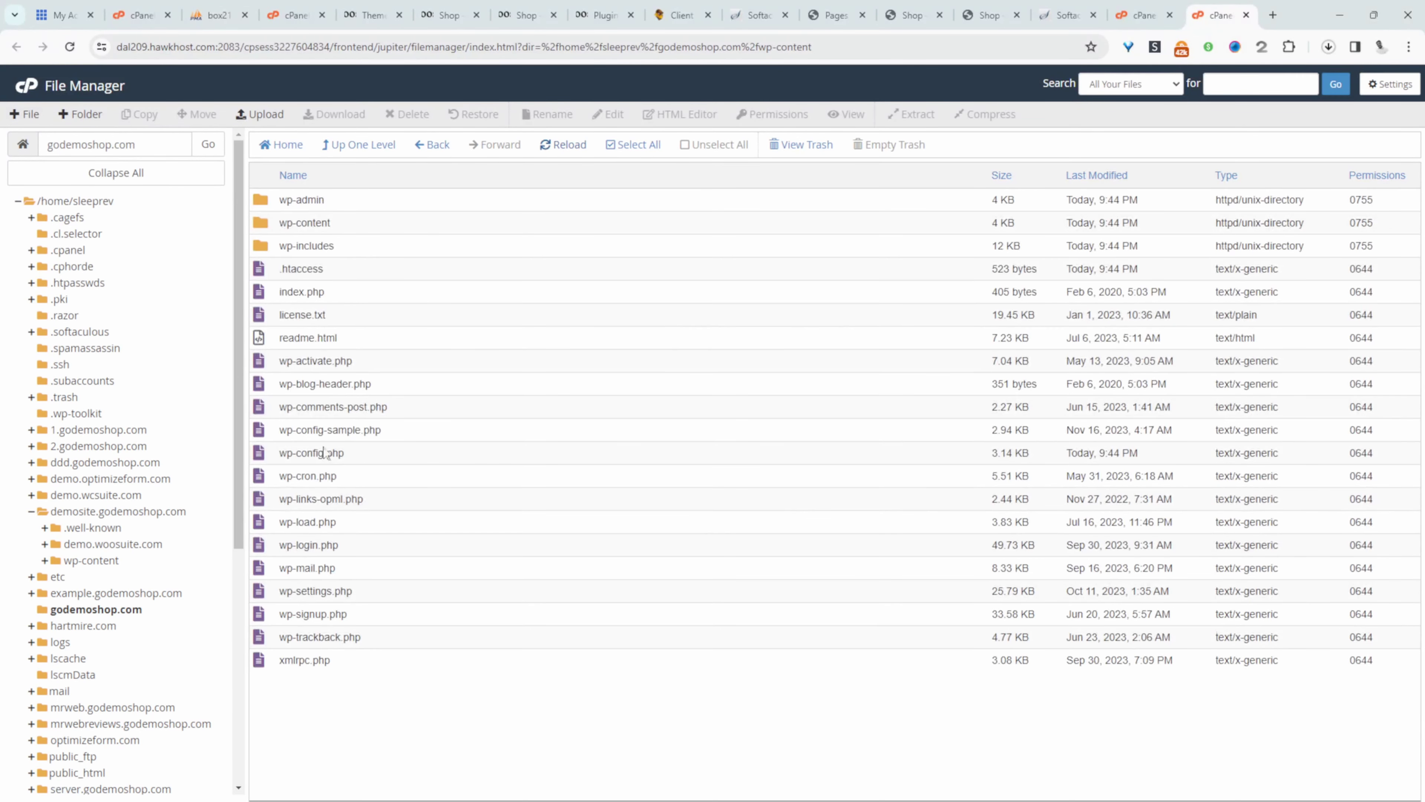
right_click(295, 458)
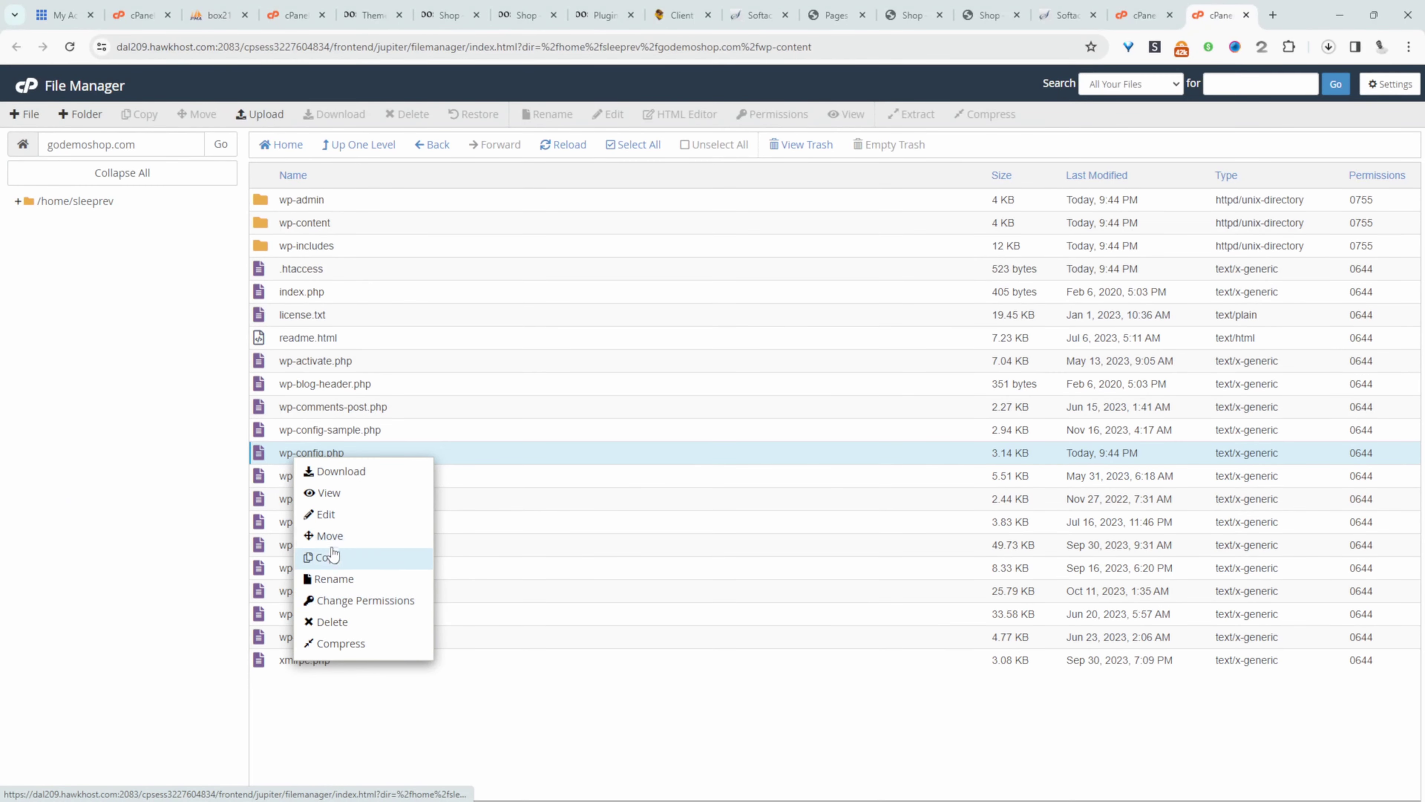
left_click(326, 513)
left_click(845, 547)
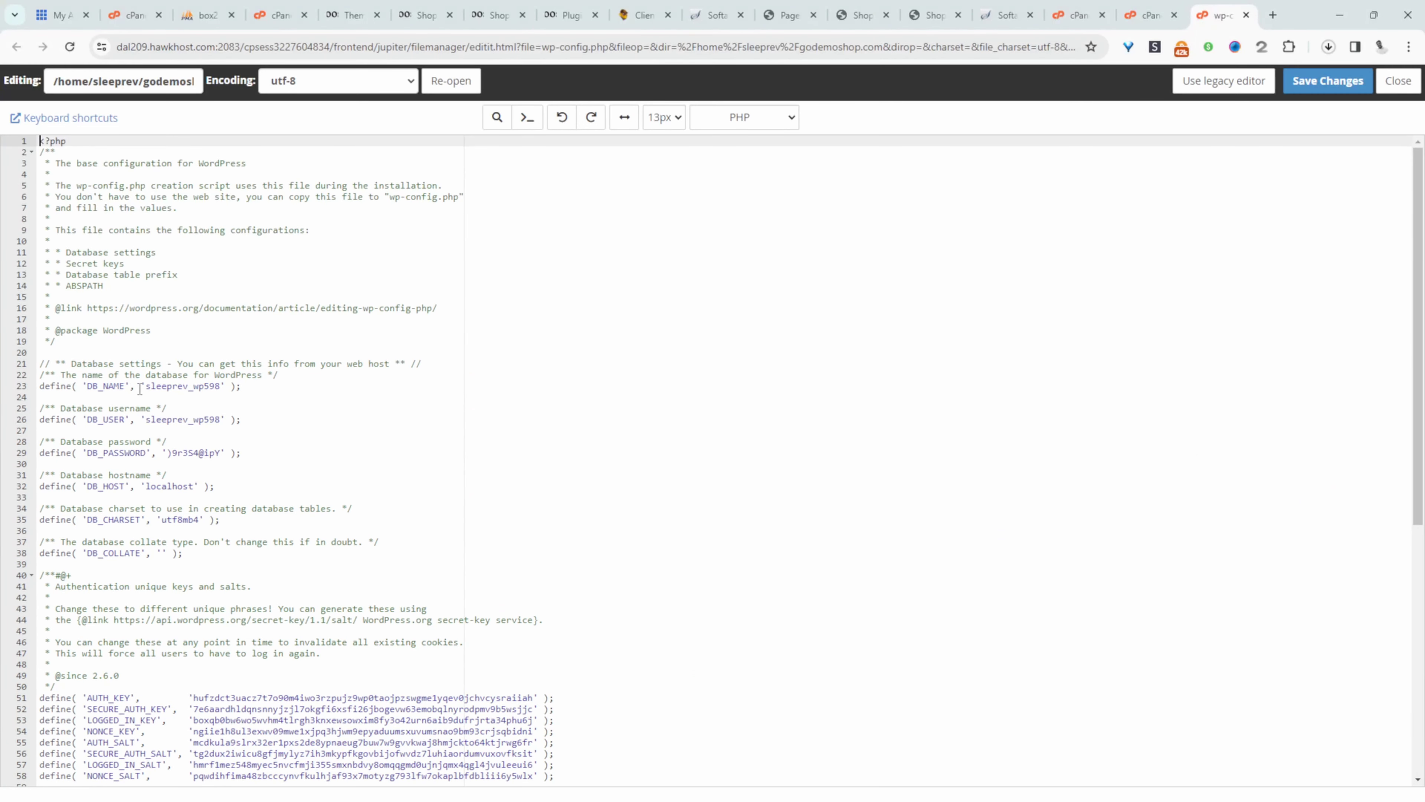
left_click_drag(153, 387, 215, 395)
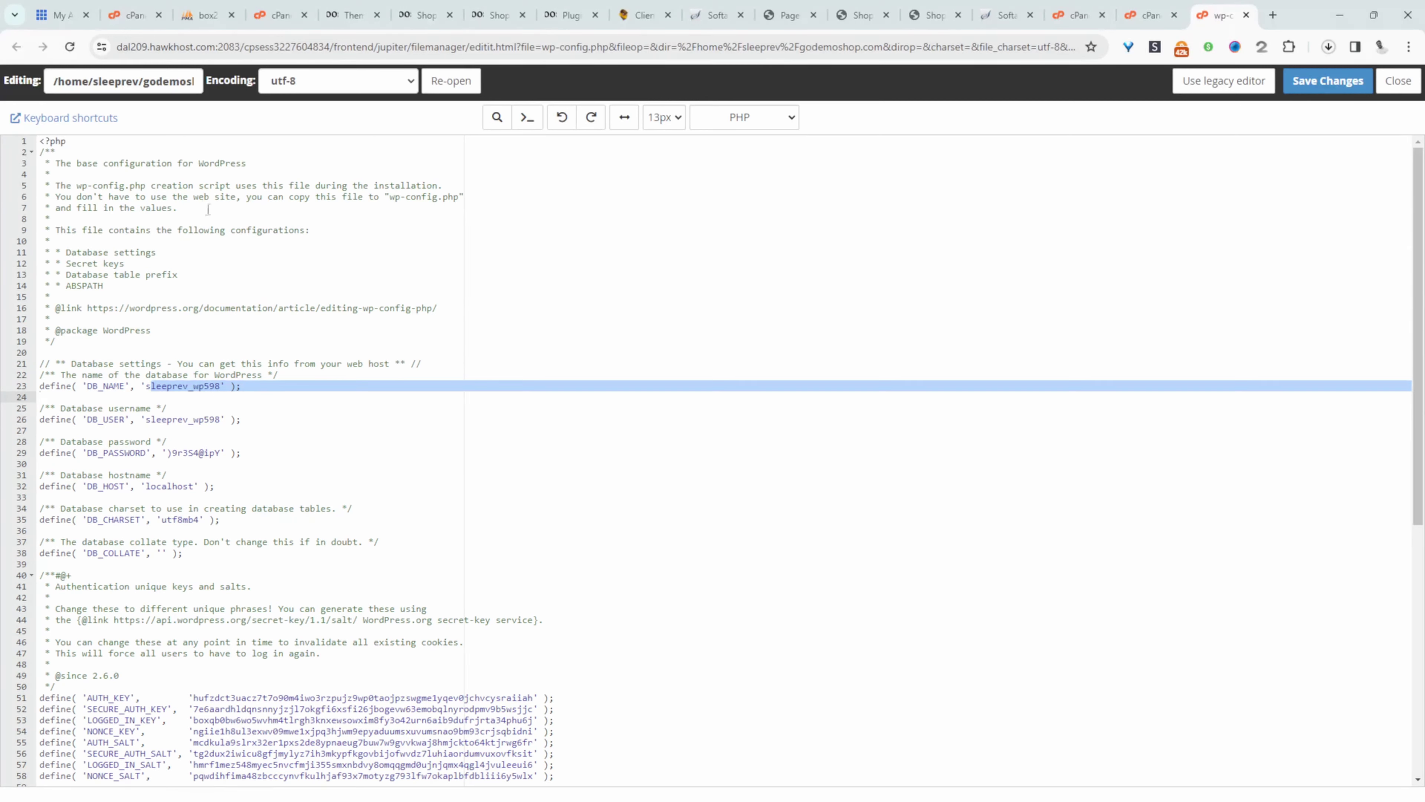
Step: Set up a custom SQL export of the old host's myamazn4_wp96 database with gzipped compression
left_click(205, 15)
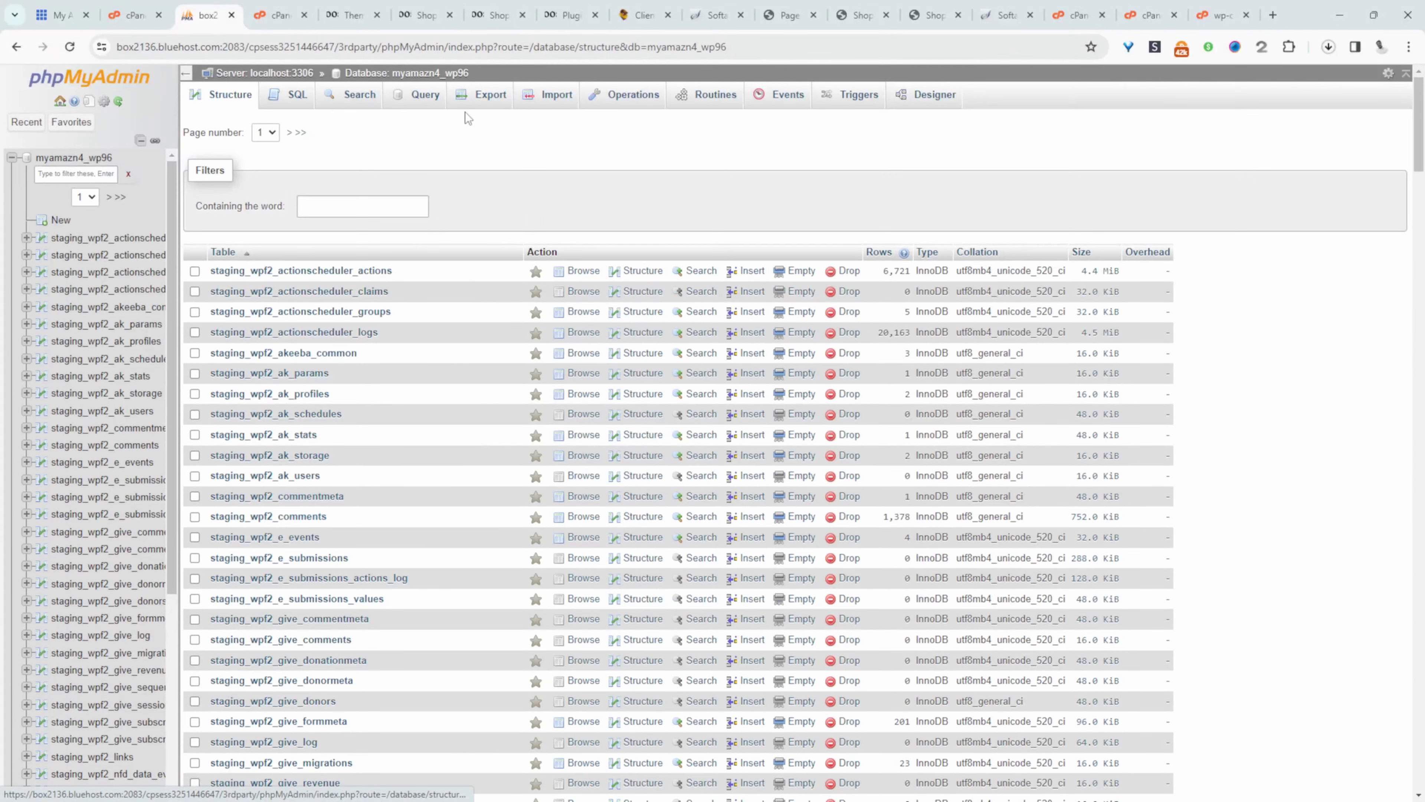
left_click(475, 96)
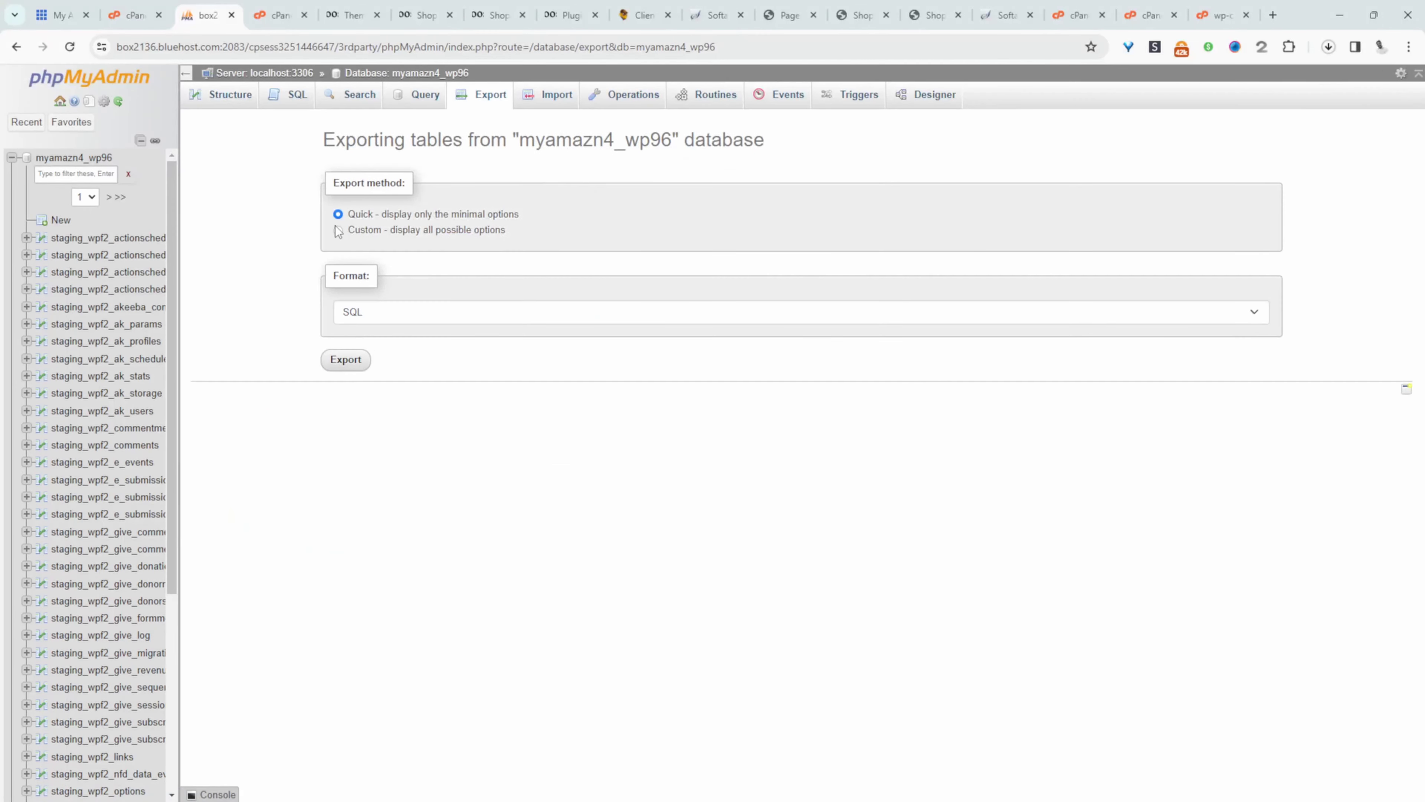
left_click(337, 230)
scroll(606, 523, "down", 3)
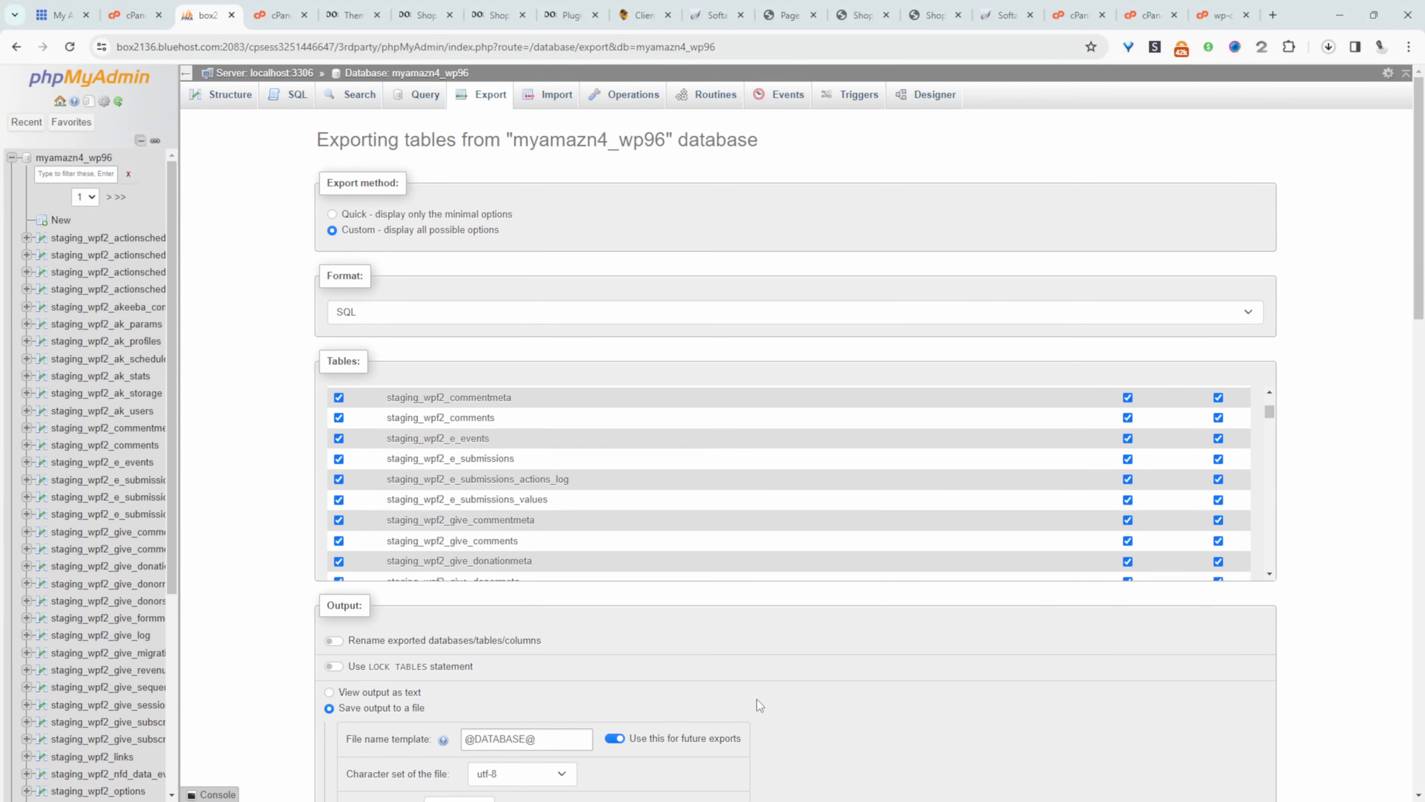
scroll(757, 700, "down", 3)
left_click(471, 581)
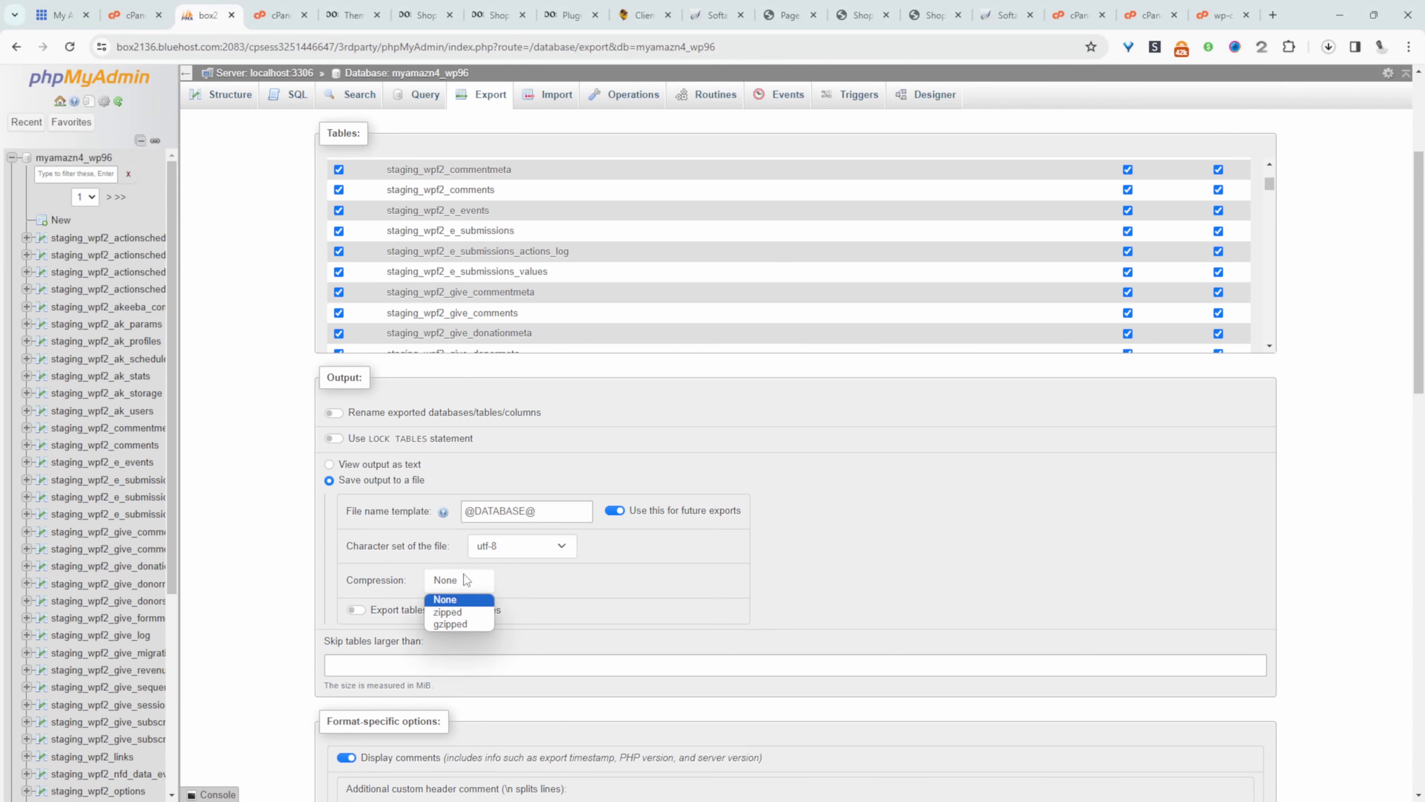
left_click(459, 624)
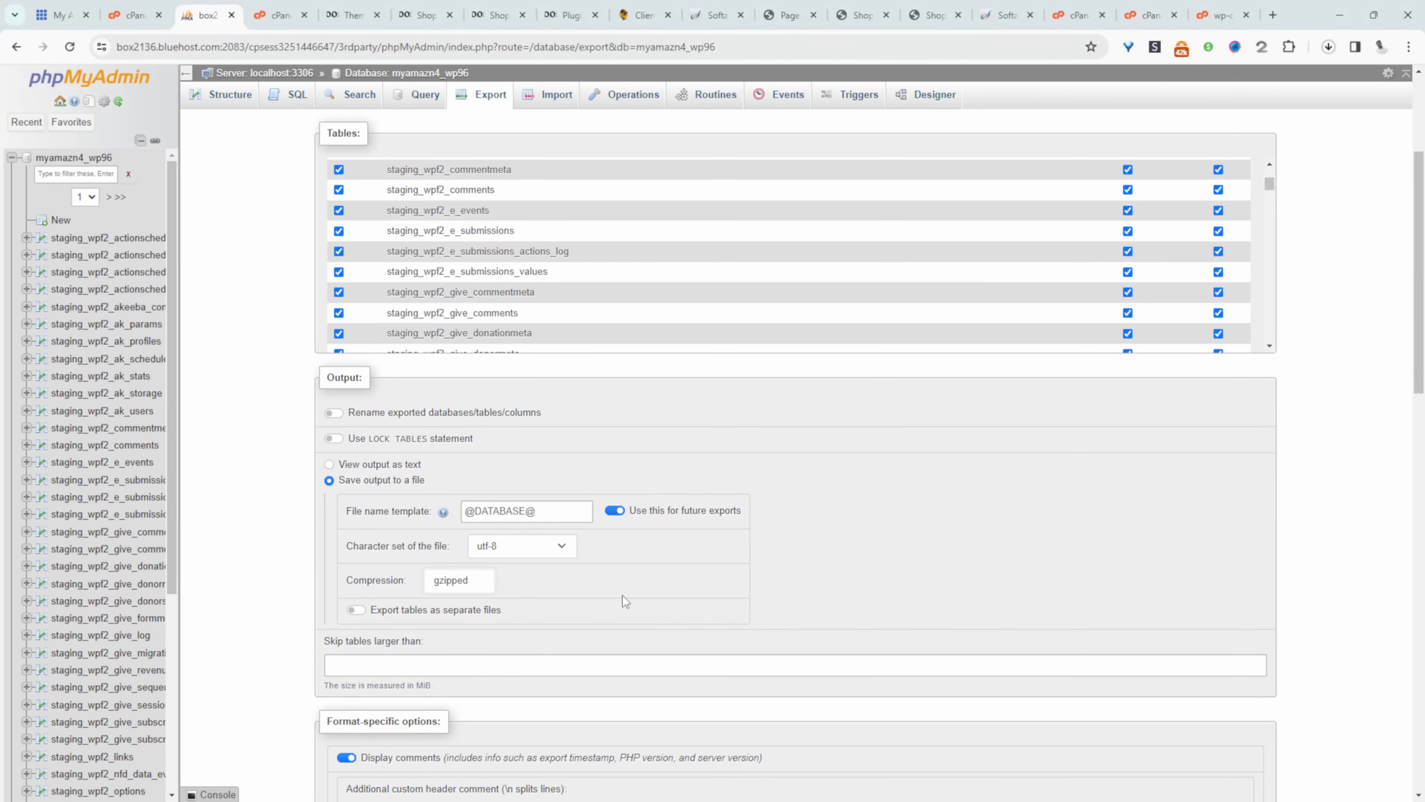
left_click(473, 582)
Step: Run the export of myamazn4_wp96 with the remaining options at their defaults and check the downloaded file in the browser's download history
scroll(473, 583, "down", 5)
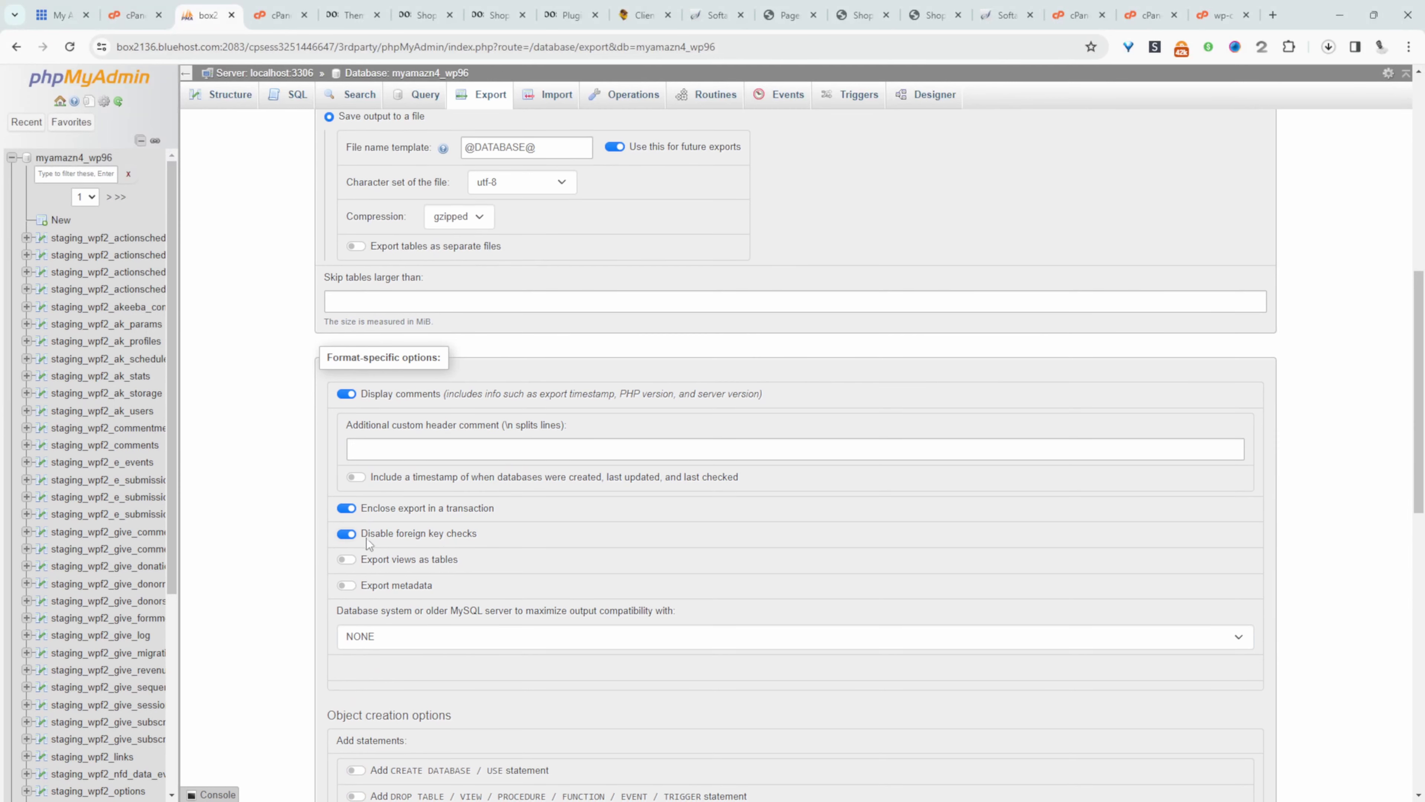
scroll(507, 634, "down", 12)
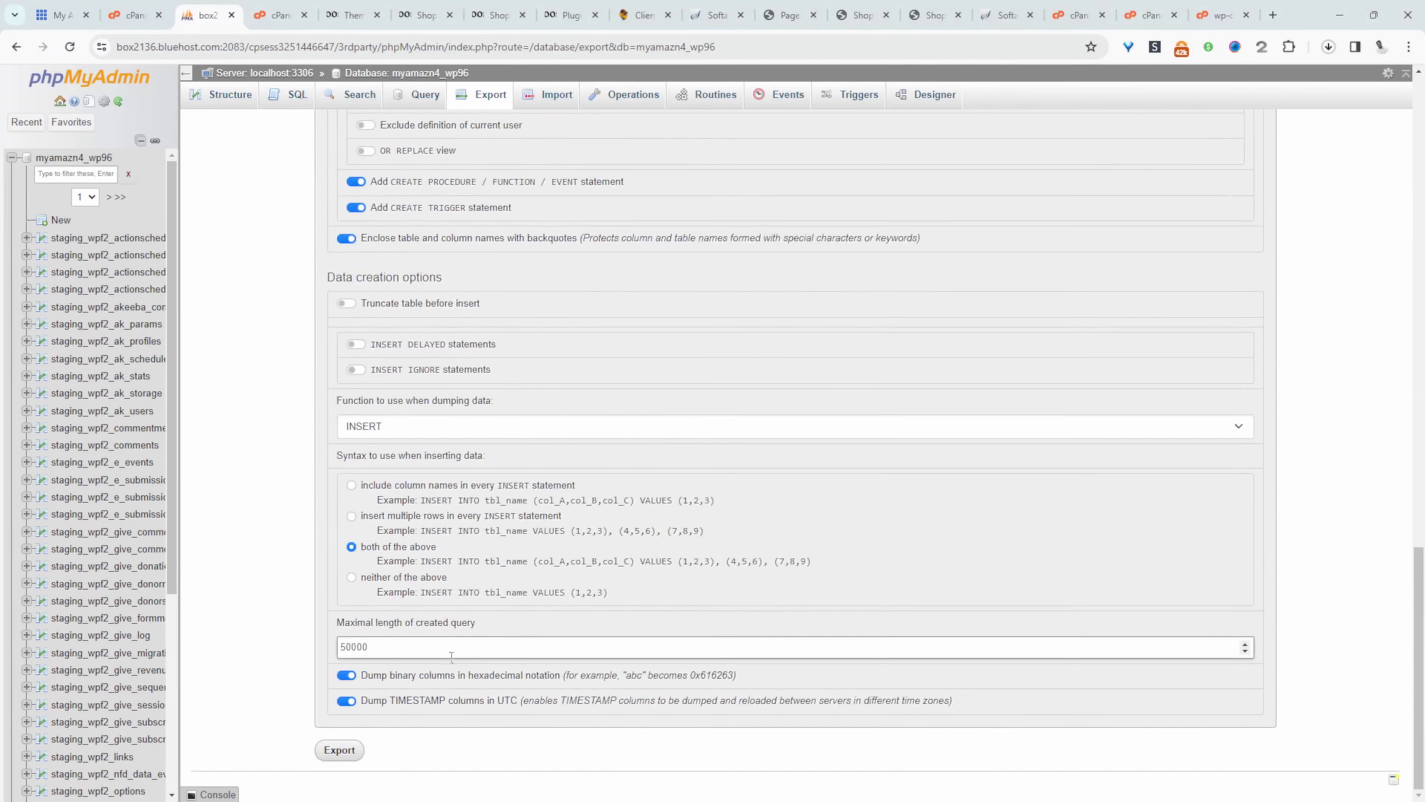
left_click(351, 754)
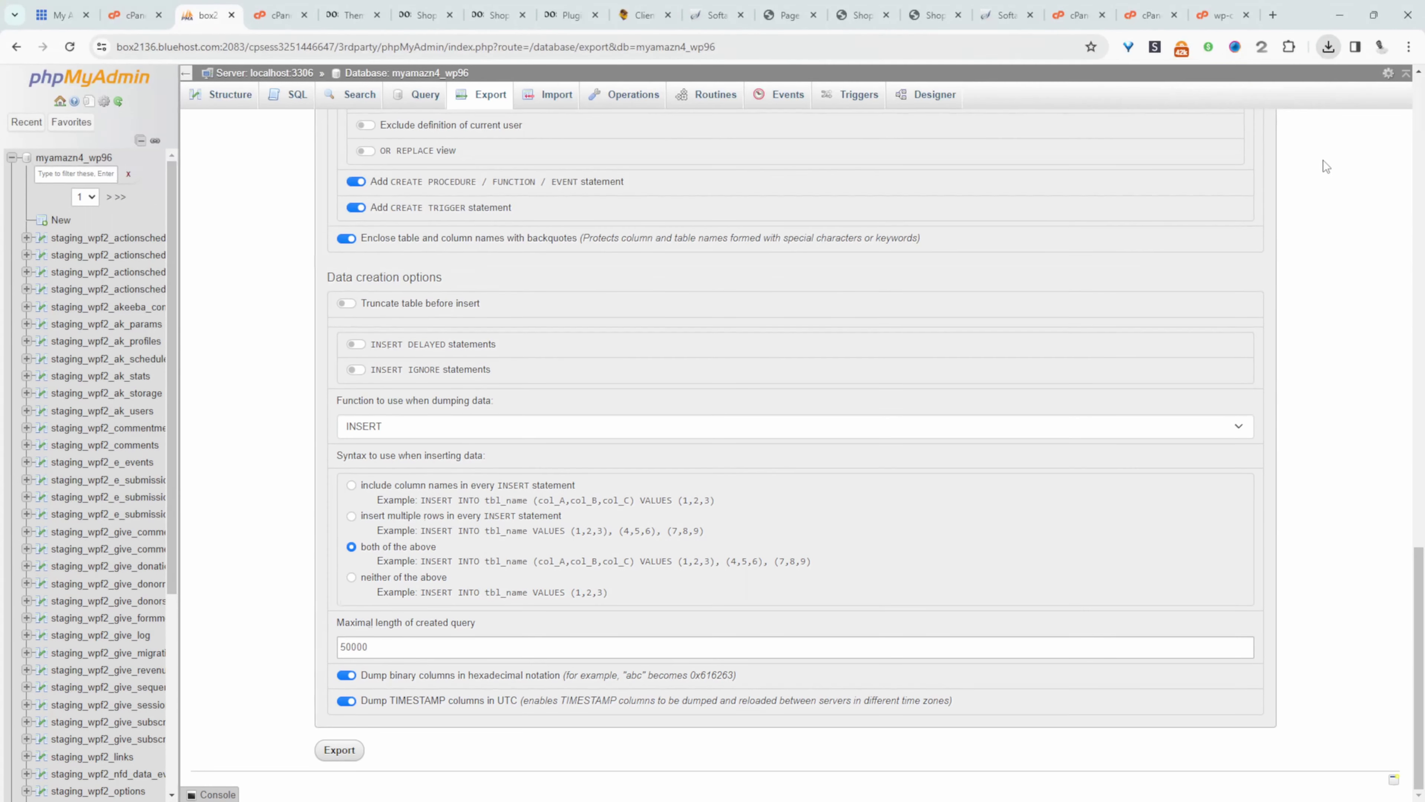
left_click(1328, 46)
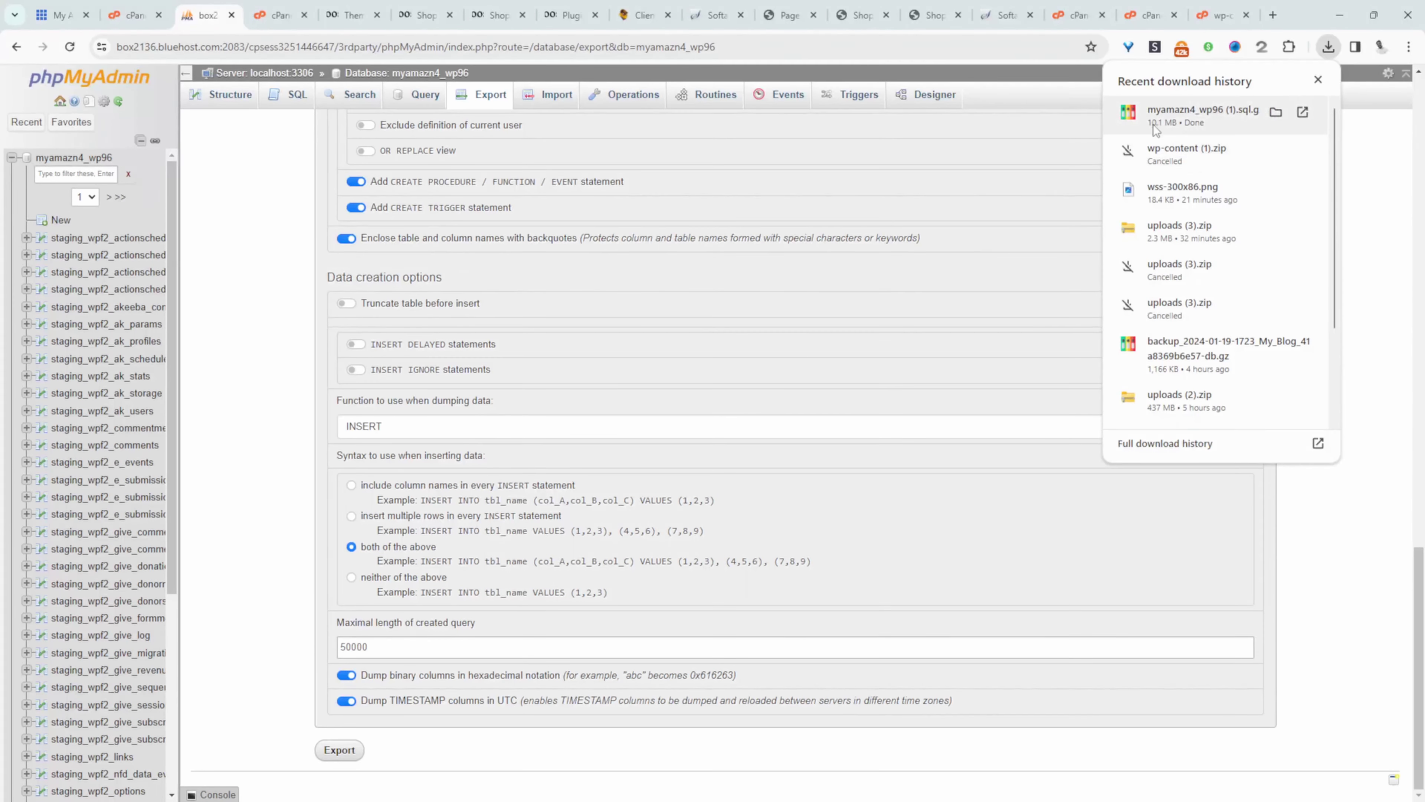
left_click(1359, 327)
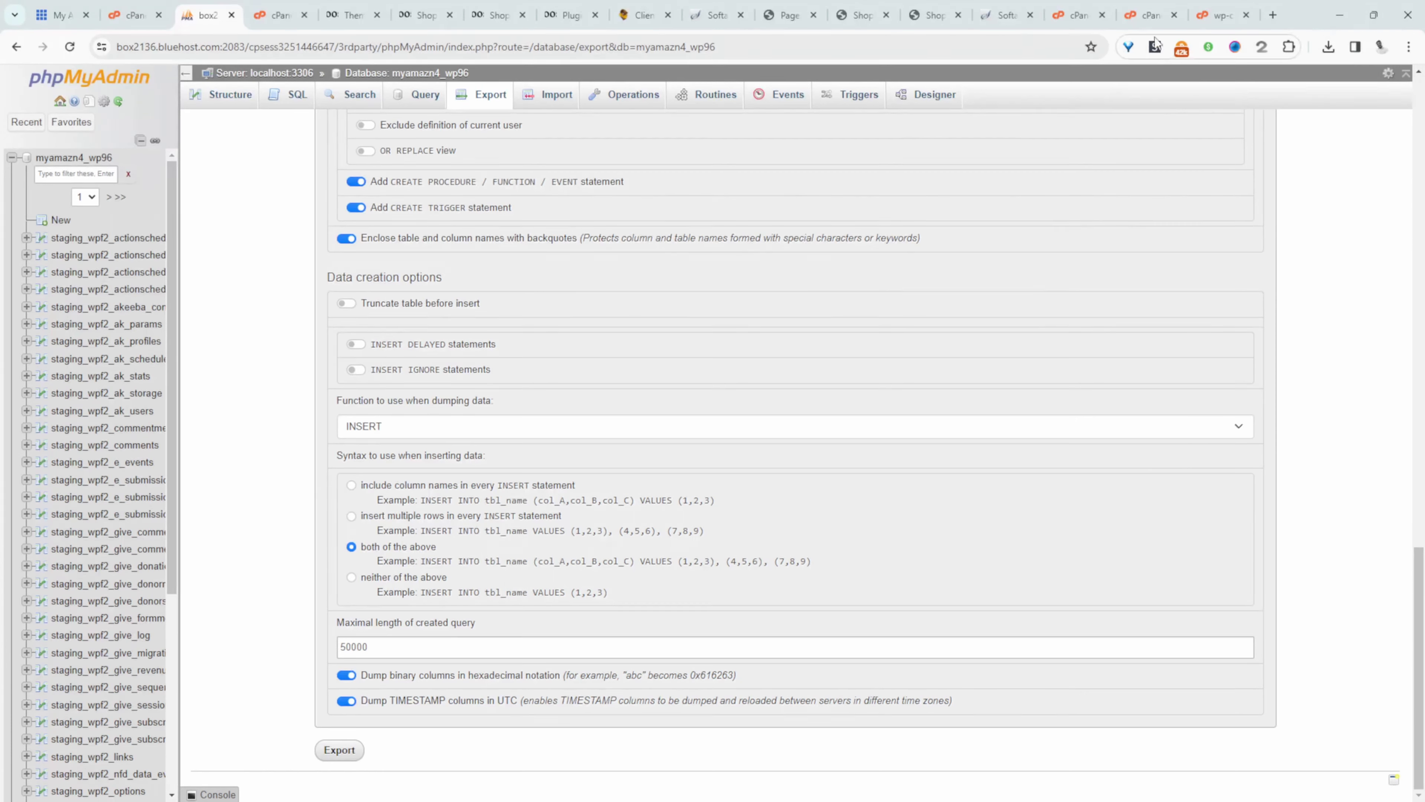
Step: Go to the new host's cPanel from the Softaculous page and open phpMyAdmin
left_click(1148, 16)
left_click(1006, 13)
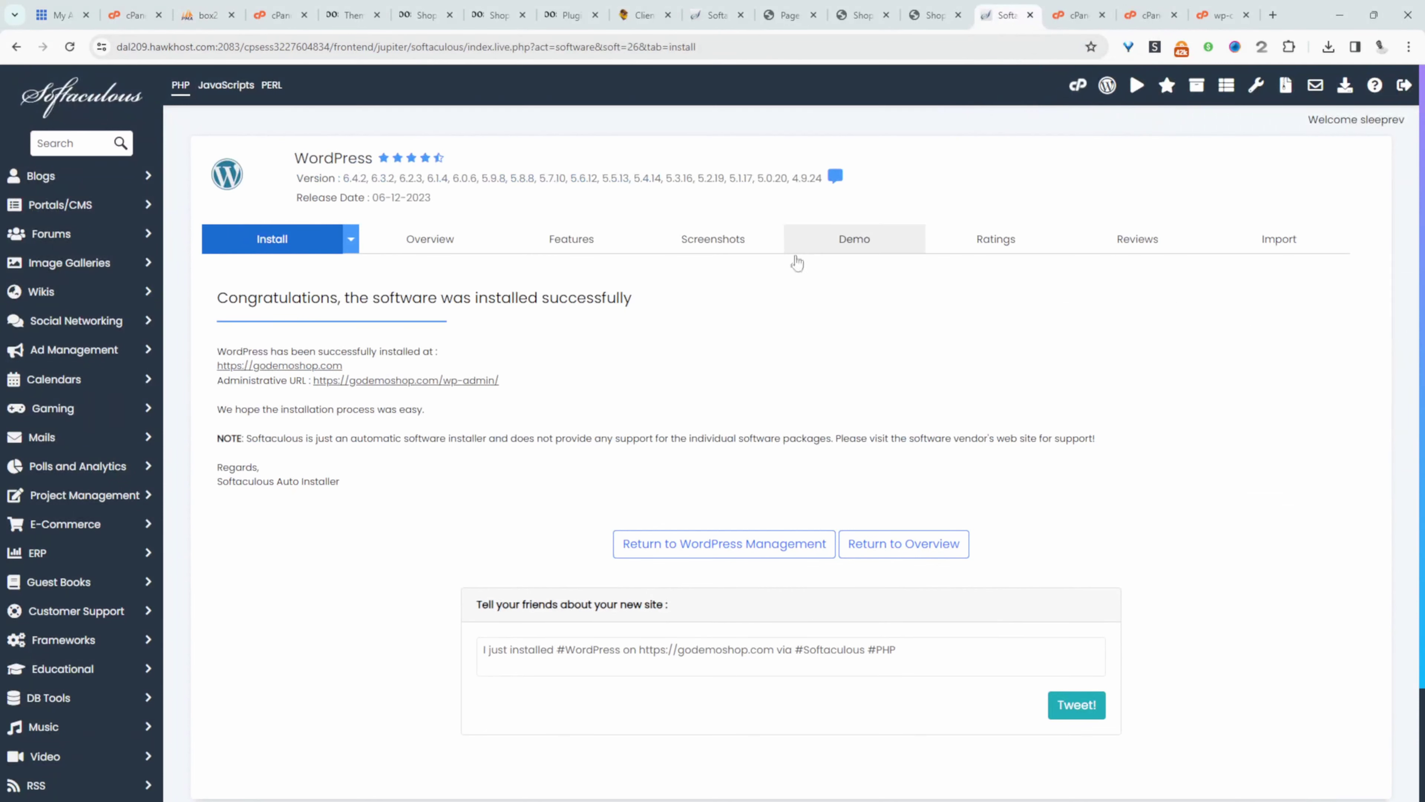
left_click(1077, 86)
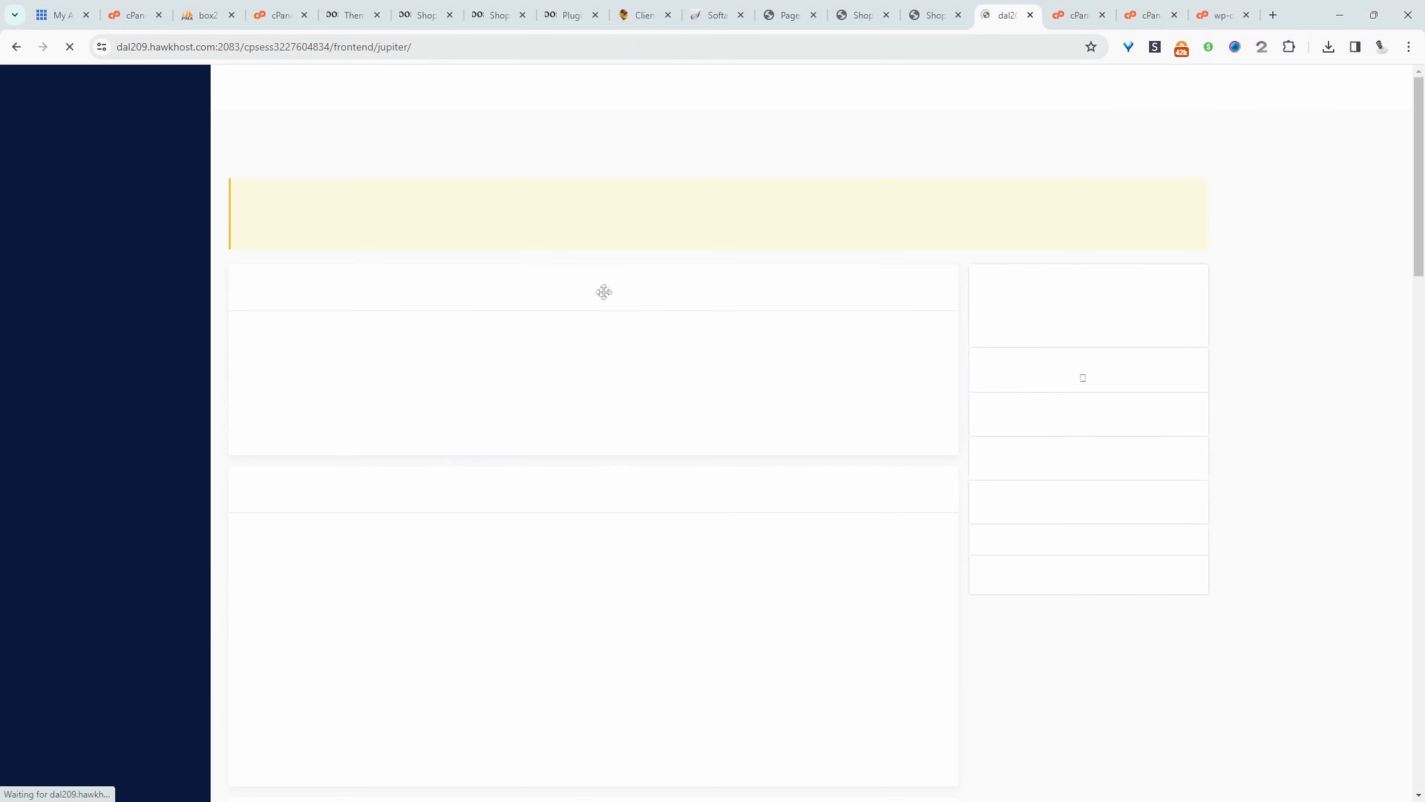
scroll(647, 543, "down", 5)
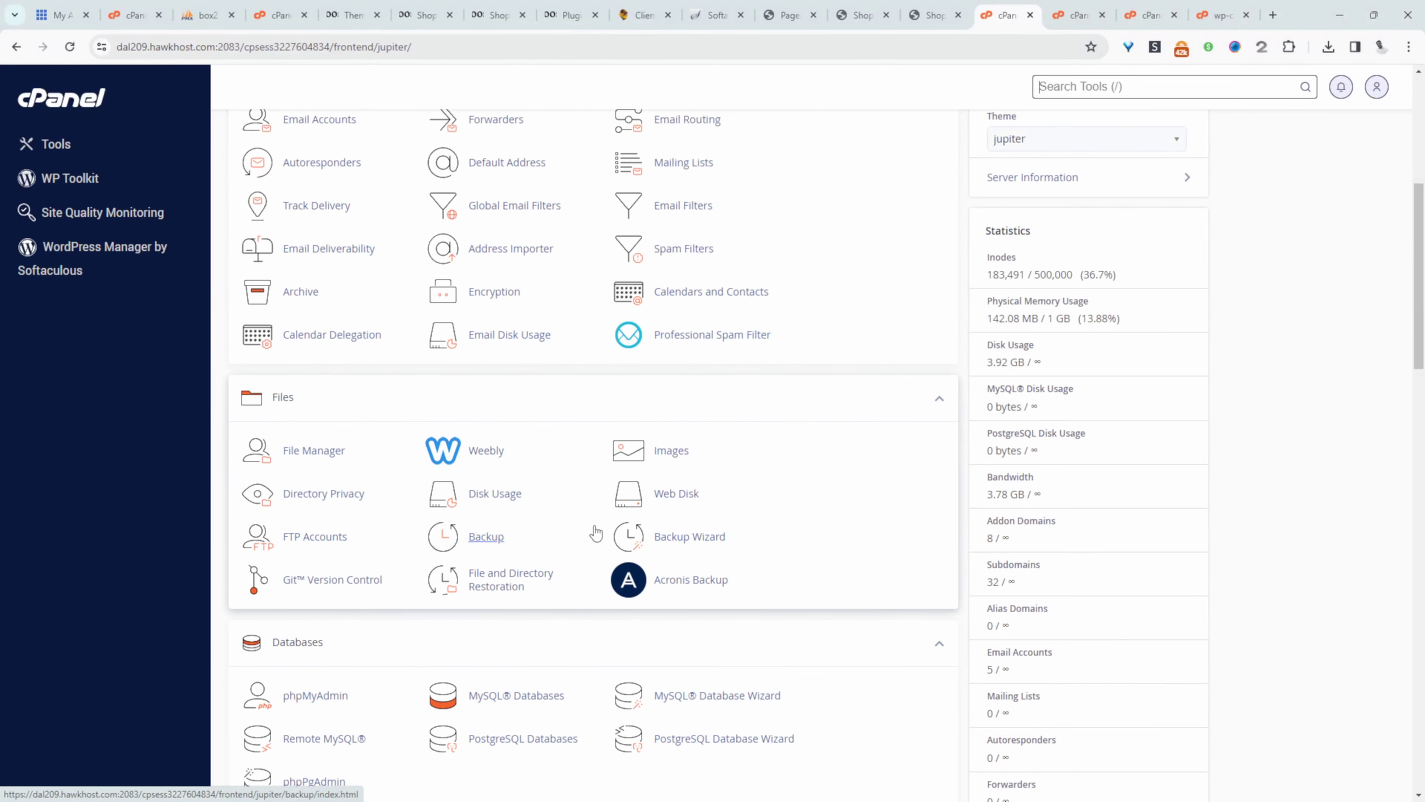
scroll(596, 533, "down", 3)
left_click(297, 533)
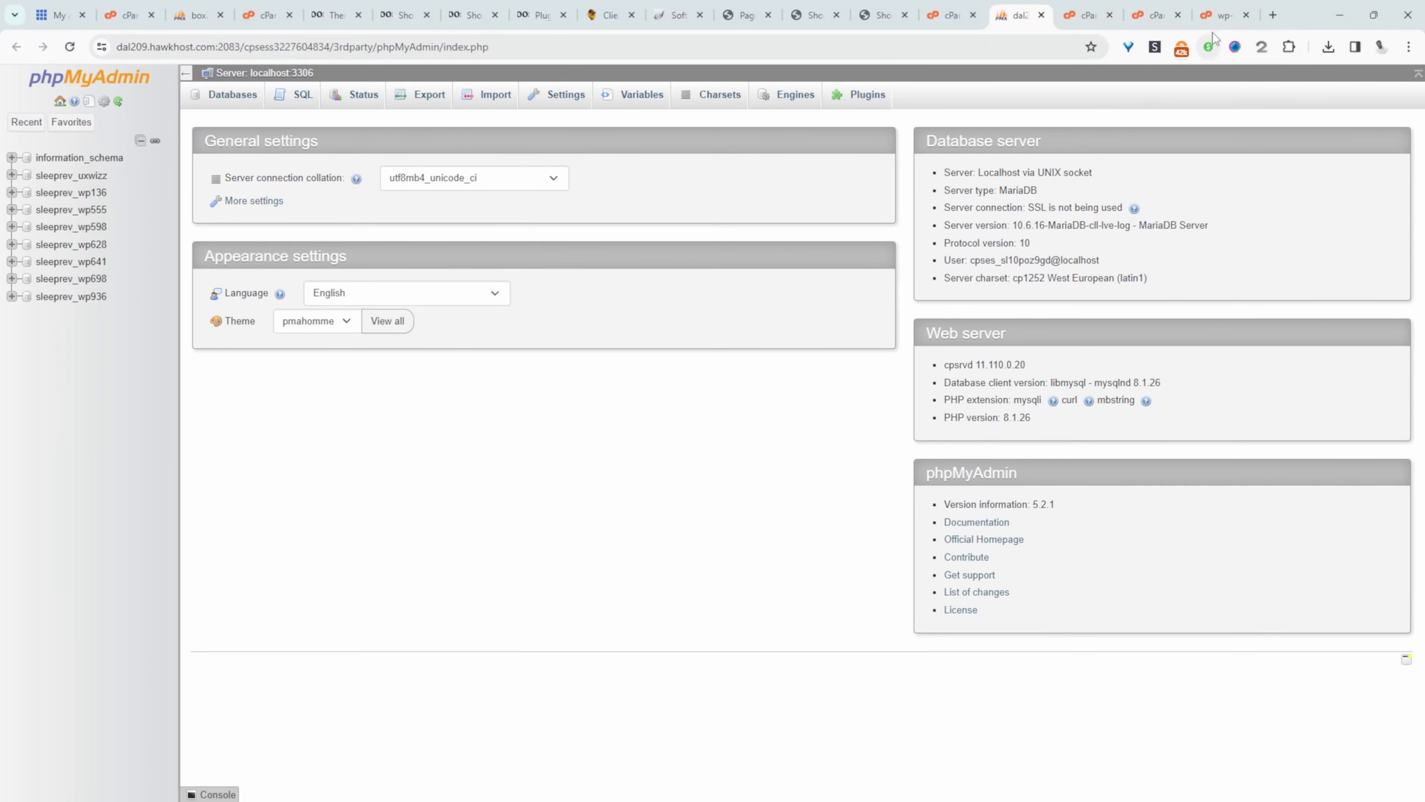
Step: Look up the DB_NAME value in godemoshop.com's wp-config.php and open the matching sleeprev_wp598 database in the new host's phpMyAdmin
left_click(1219, 18)
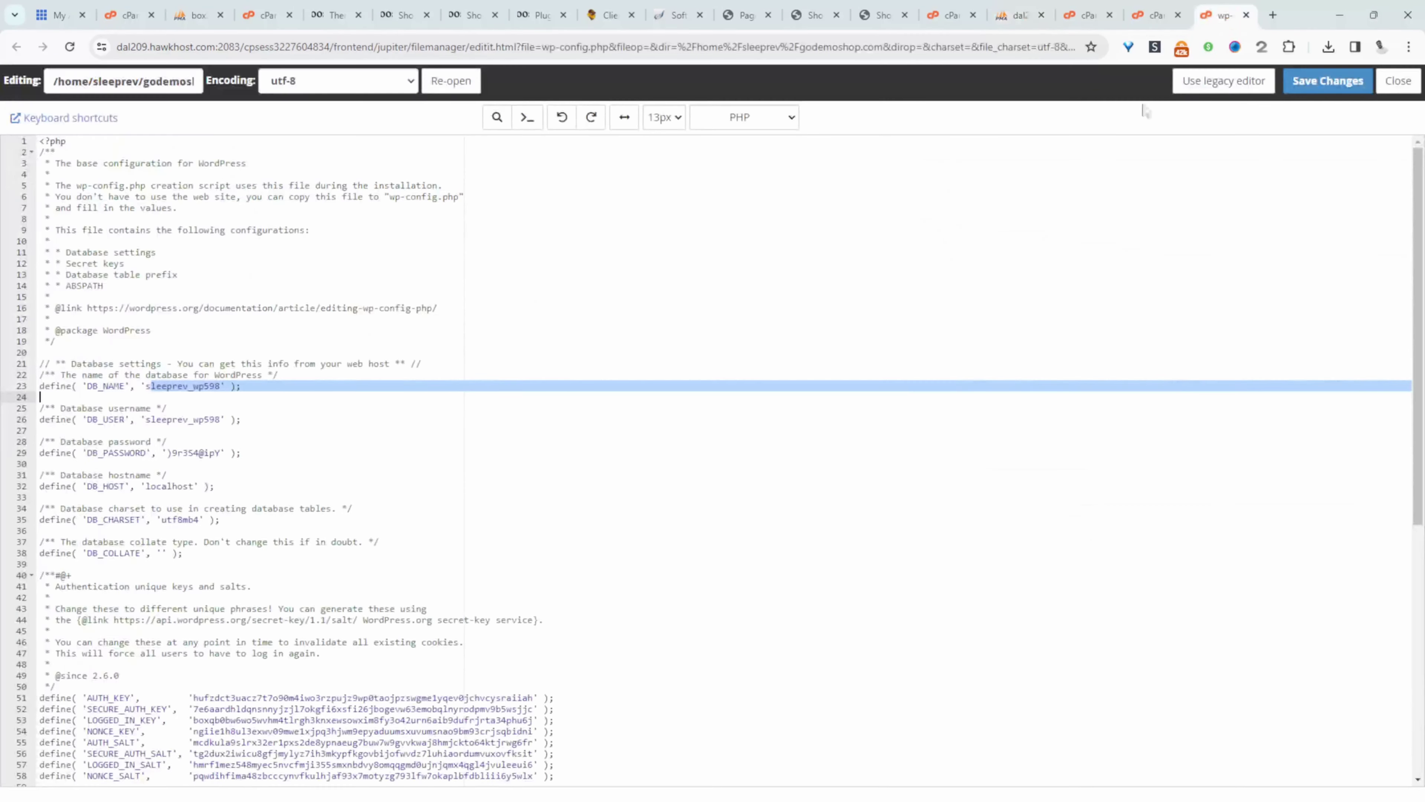
left_click(161, 397)
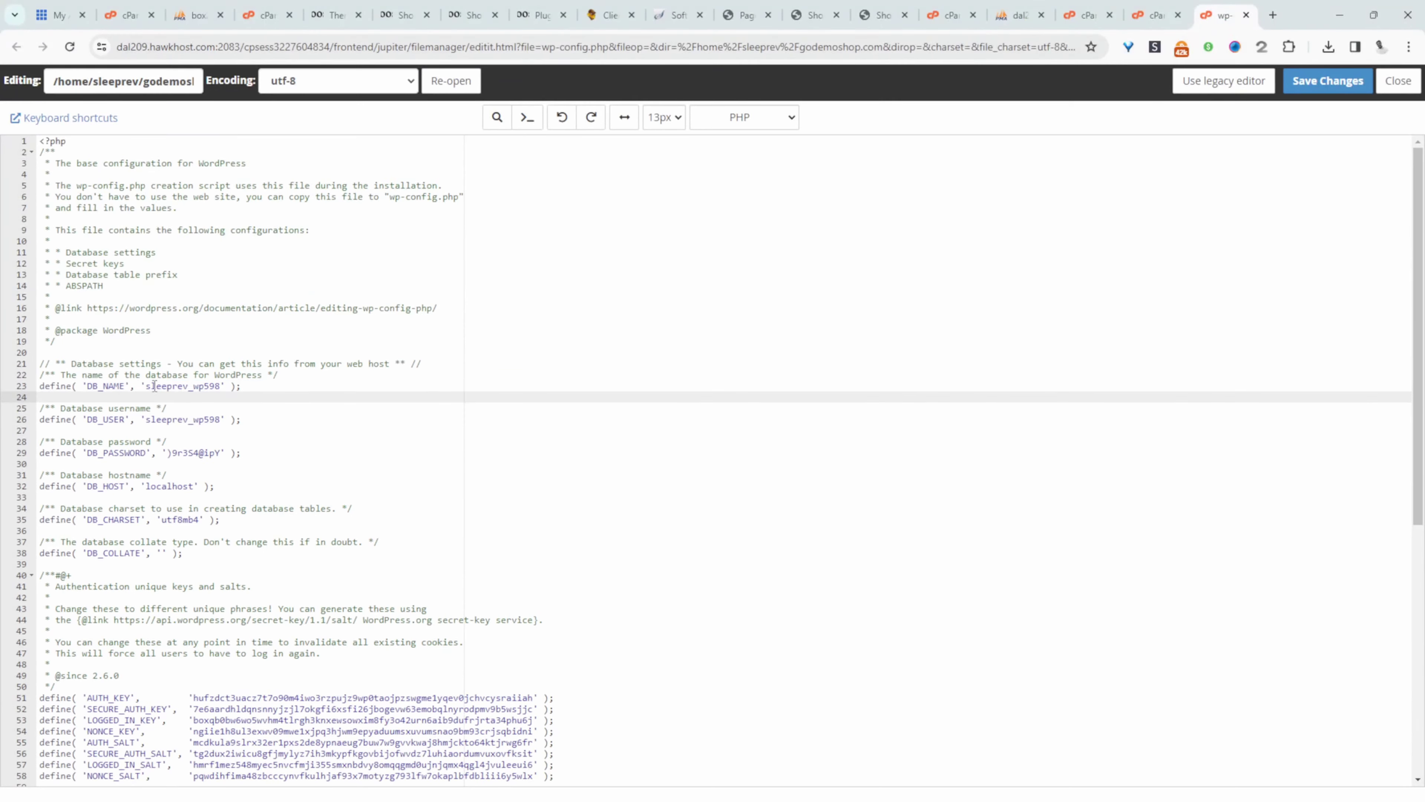
left_click_drag(152, 386, 215, 386)
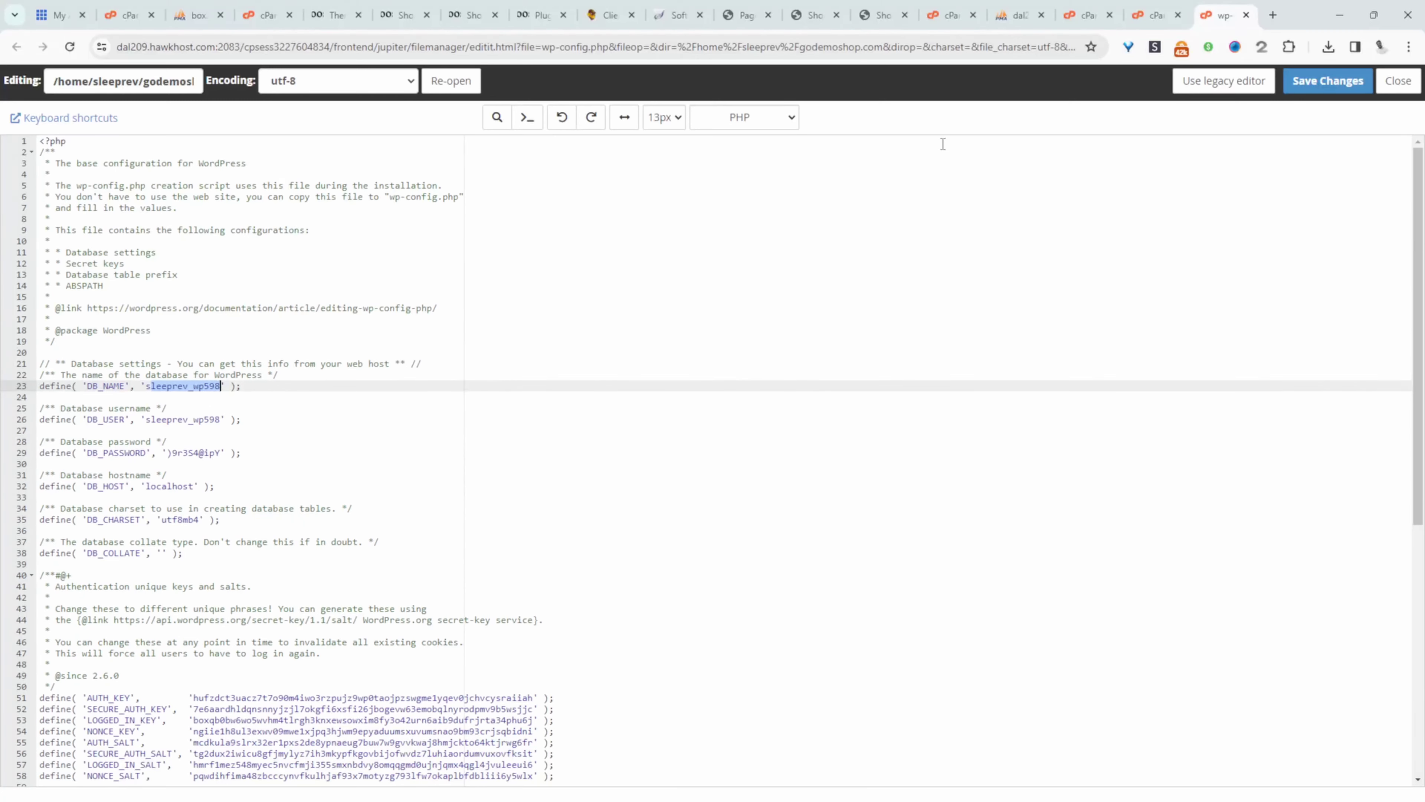
left_click(1008, 15)
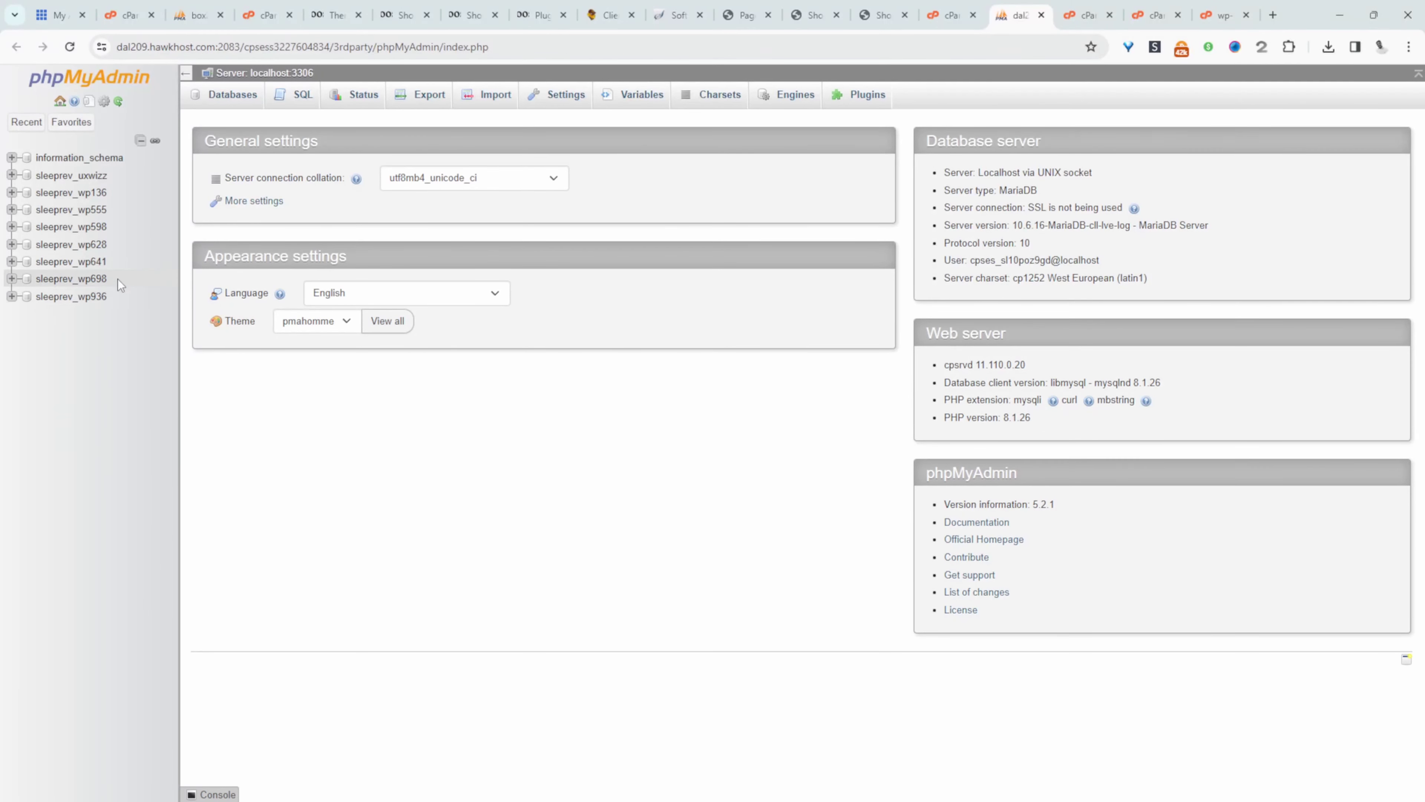
left_click(97, 229)
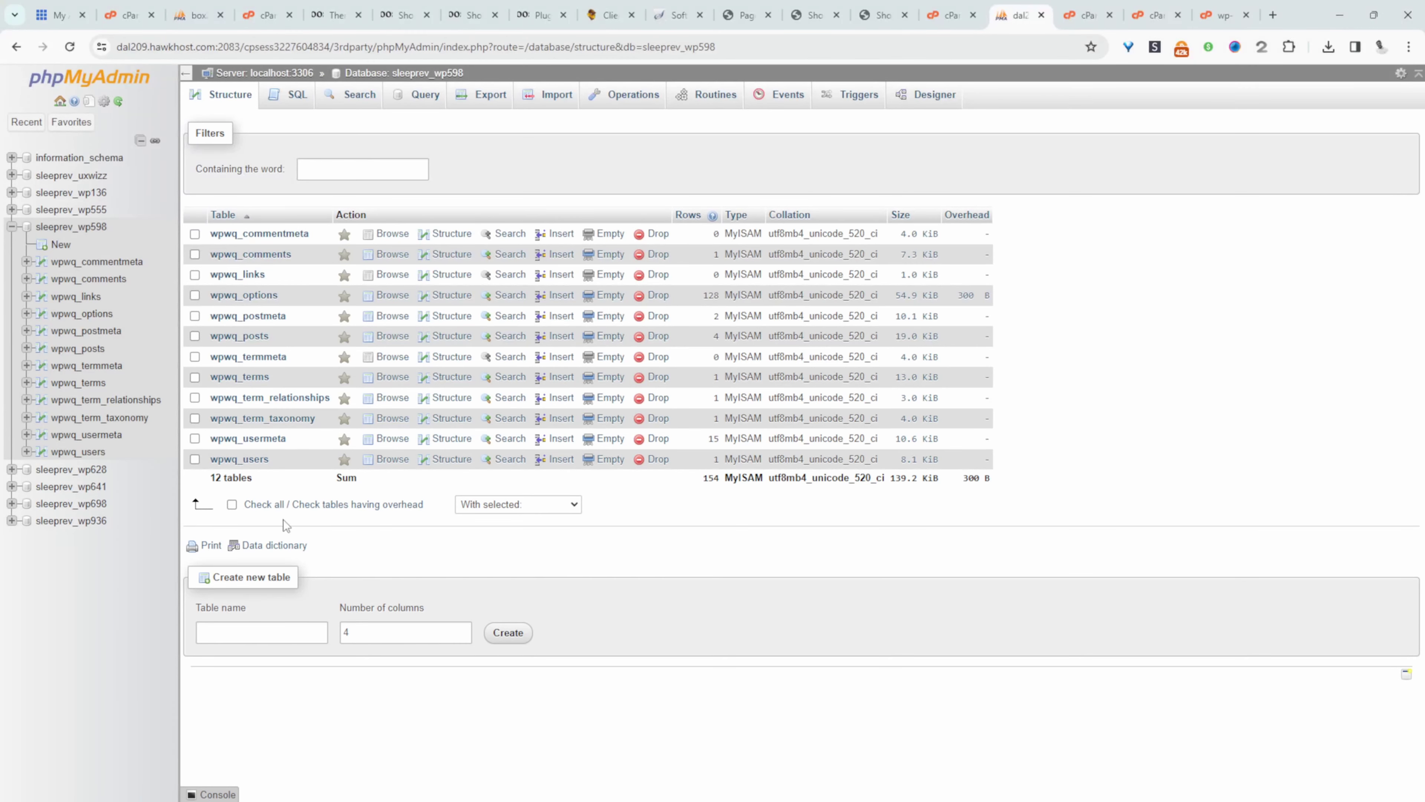
Step: Drop all tables from the sleeprev_wp598 database
left_click(283, 505)
left_click(526, 504)
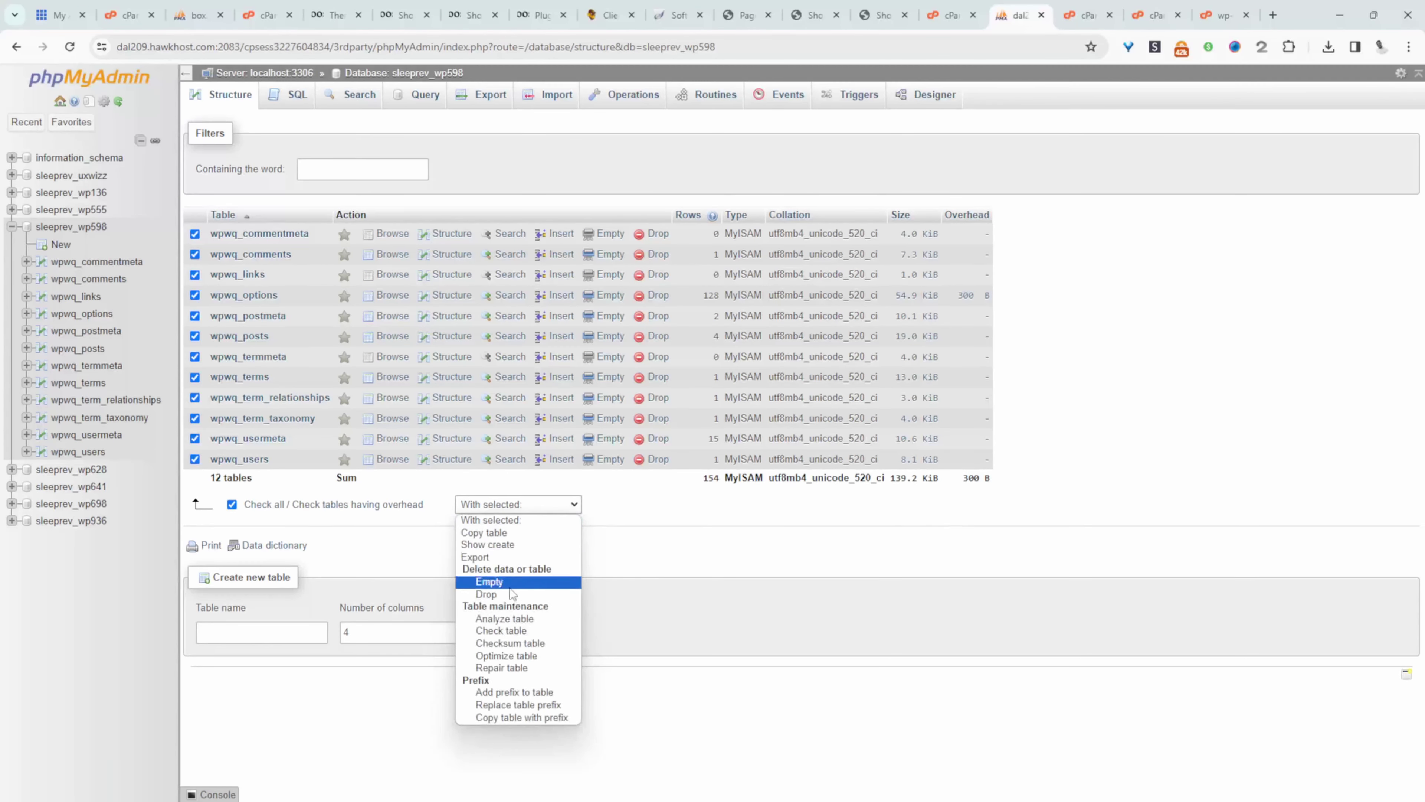
left_click(509, 589)
left_click(1363, 189)
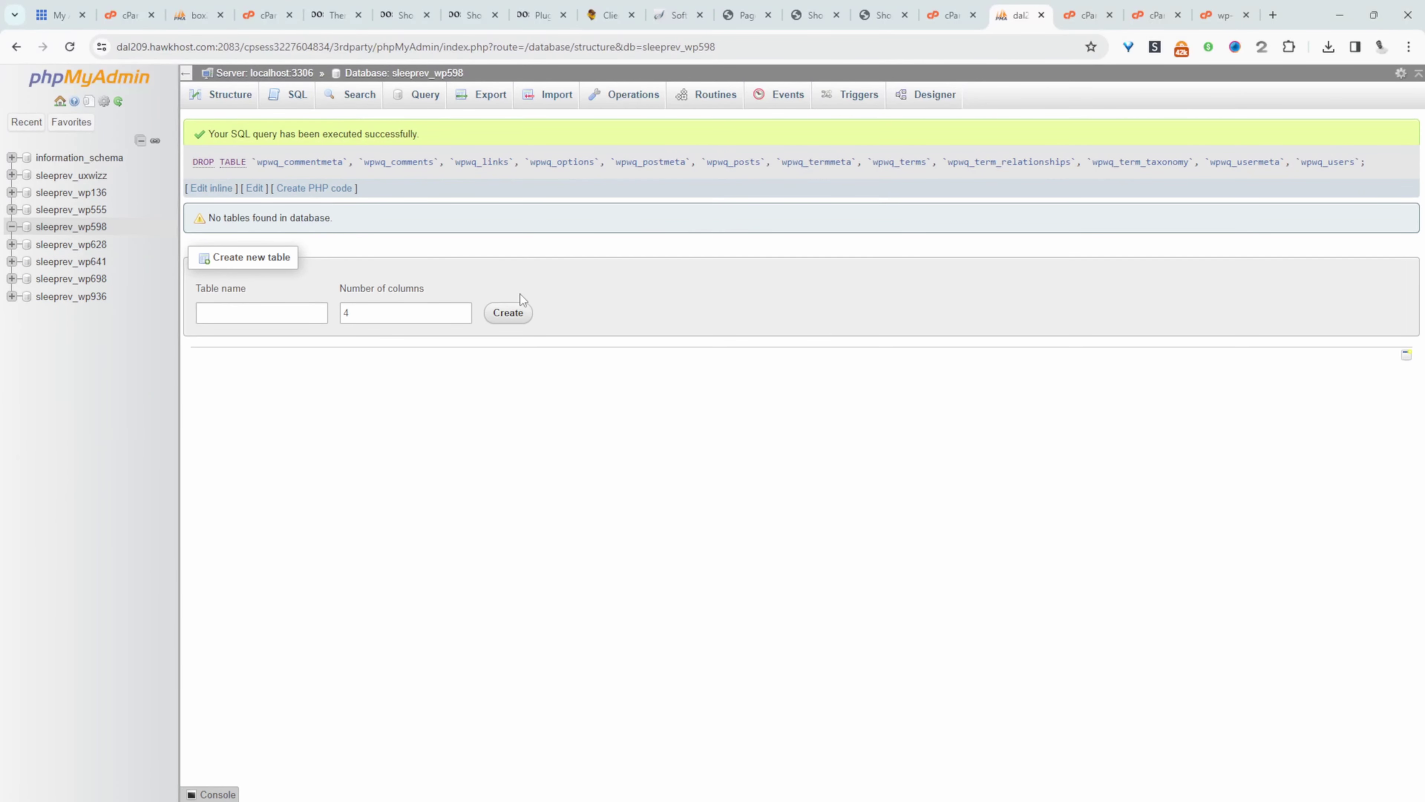
Step: Import myamazn4_wp96 (1).sql.gz from Downloads into the sleeprev_wp598 database with the default SQL options
left_click(552, 105)
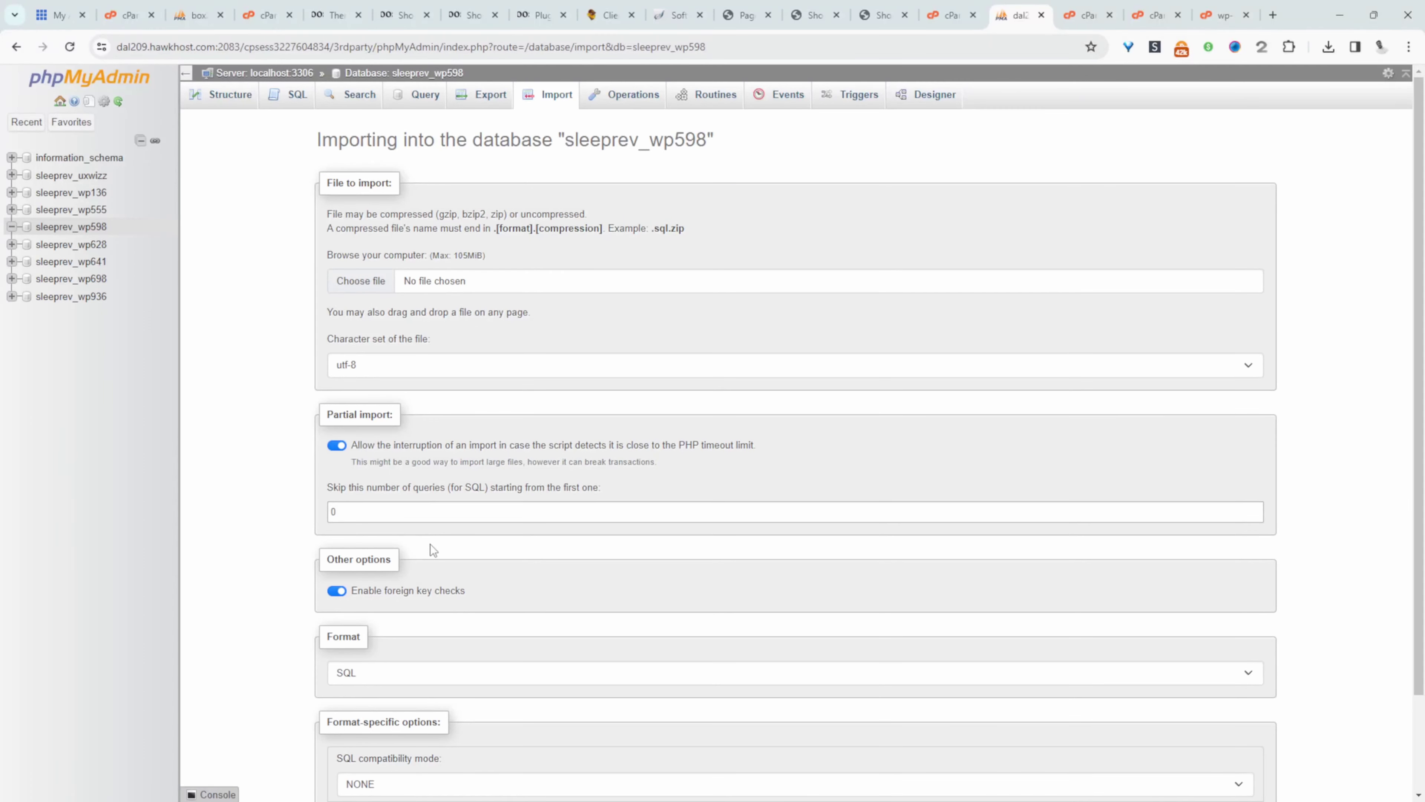
left_click(361, 280)
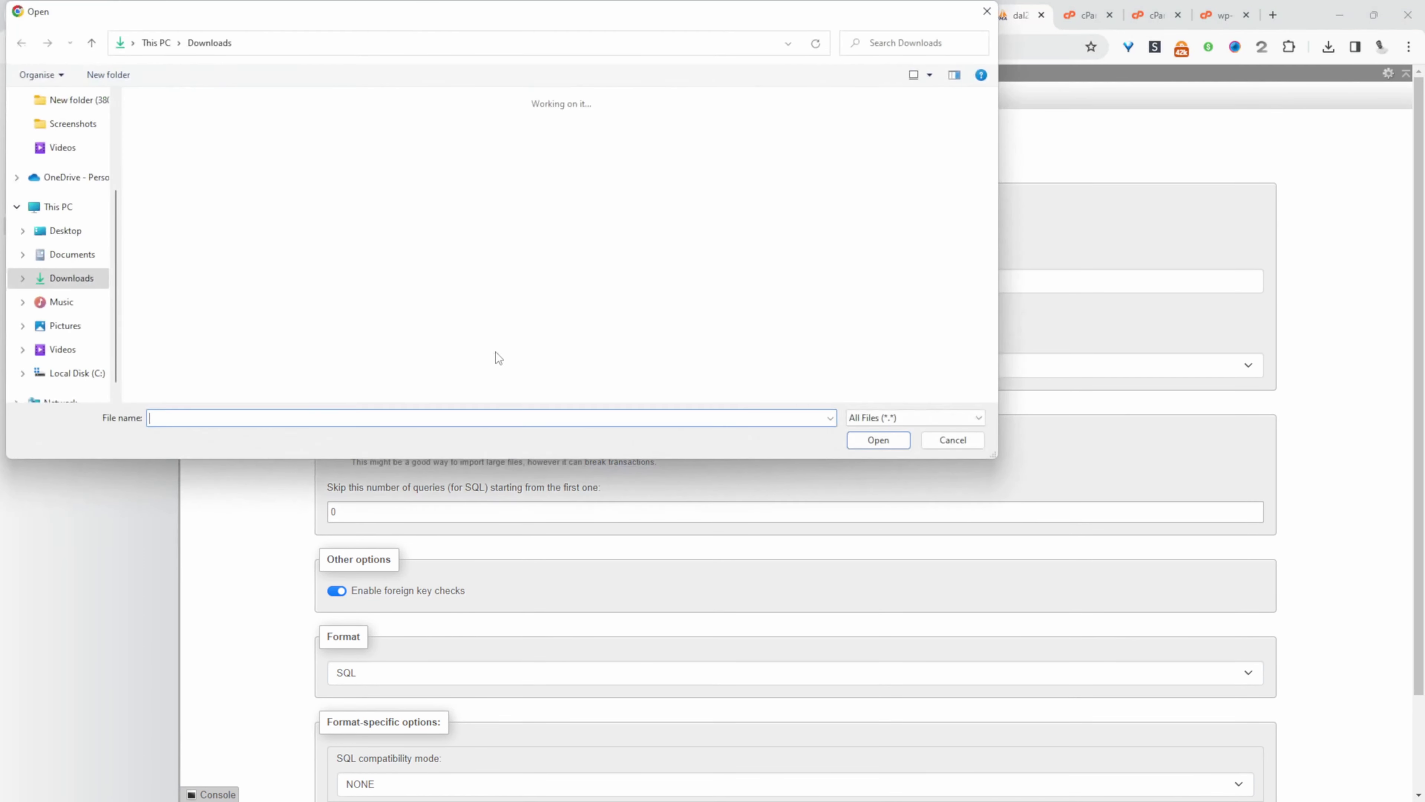
left_click(174, 162)
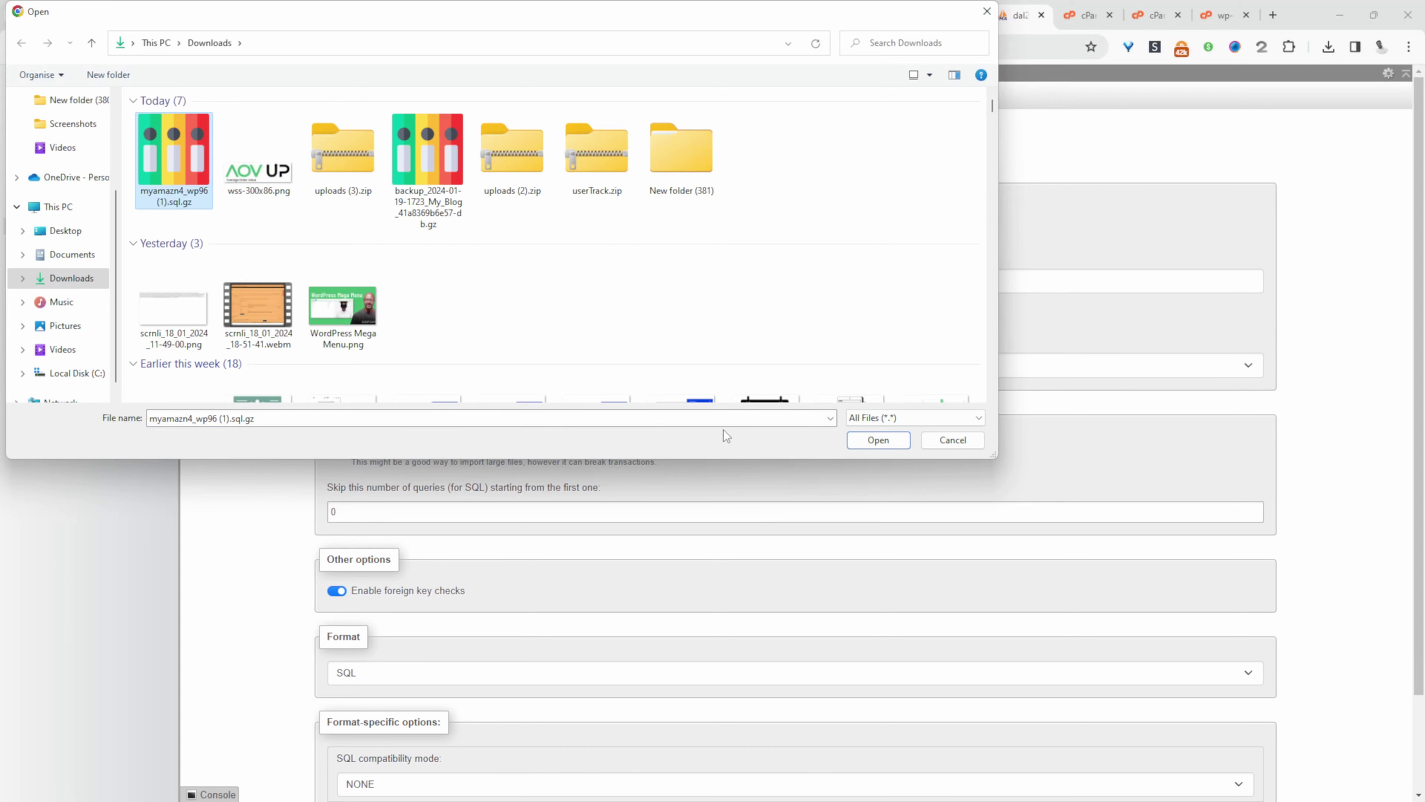
left_click(889, 445)
scroll(449, 611, "down", 2)
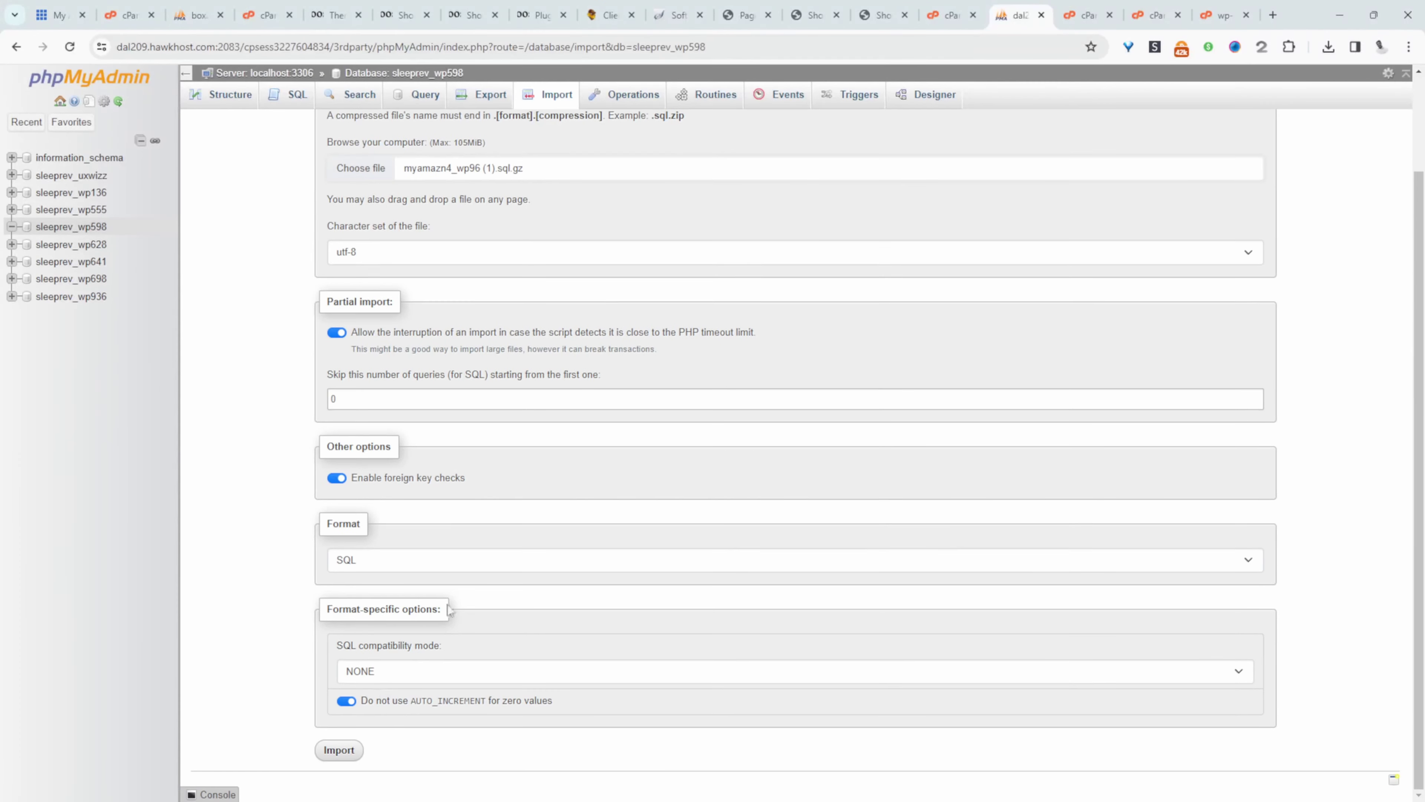
left_click(338, 749)
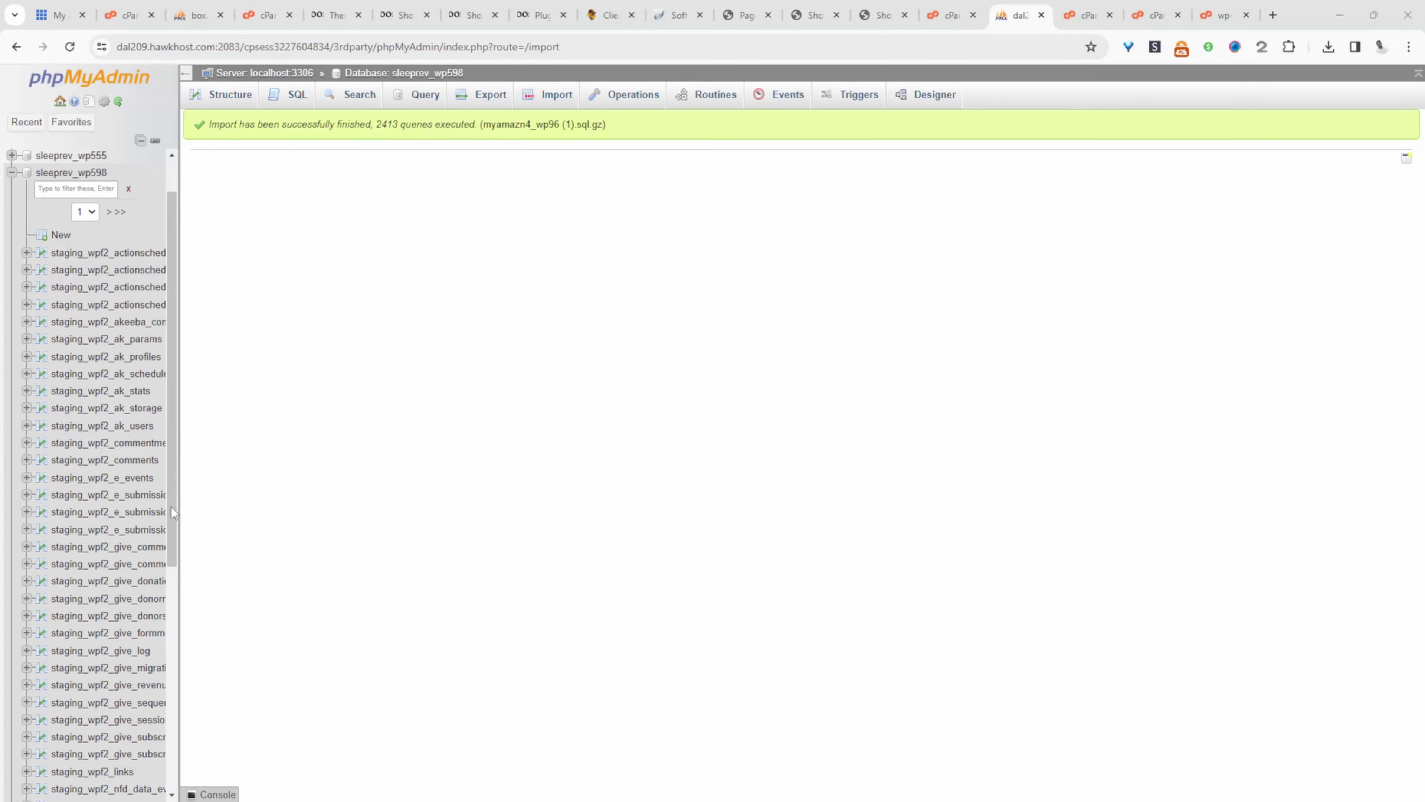
Step: Find "option" among the imported sleeprev_wp598 tables and open the wpf2_options table
left_click_drag(172, 515, 193, 451)
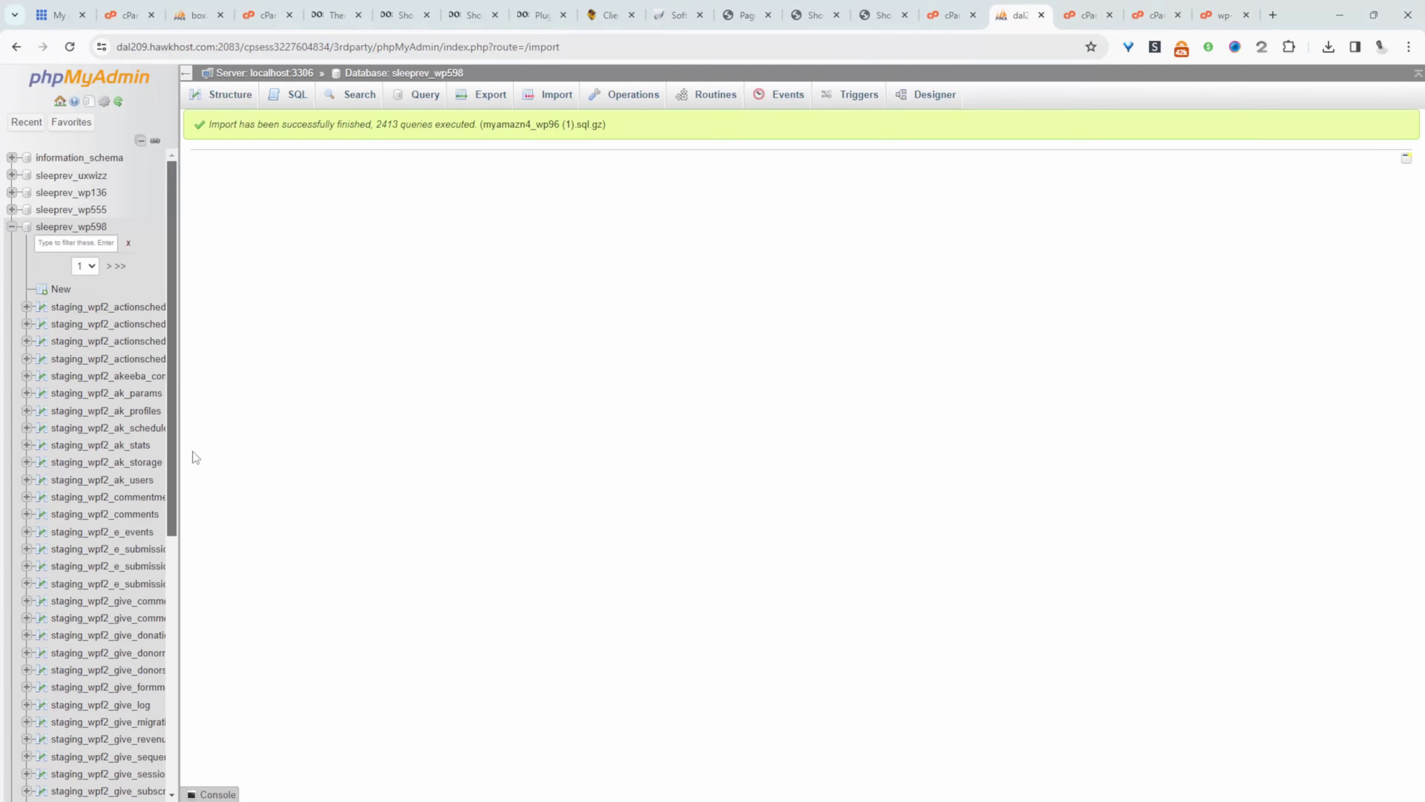
left_click(65, 227)
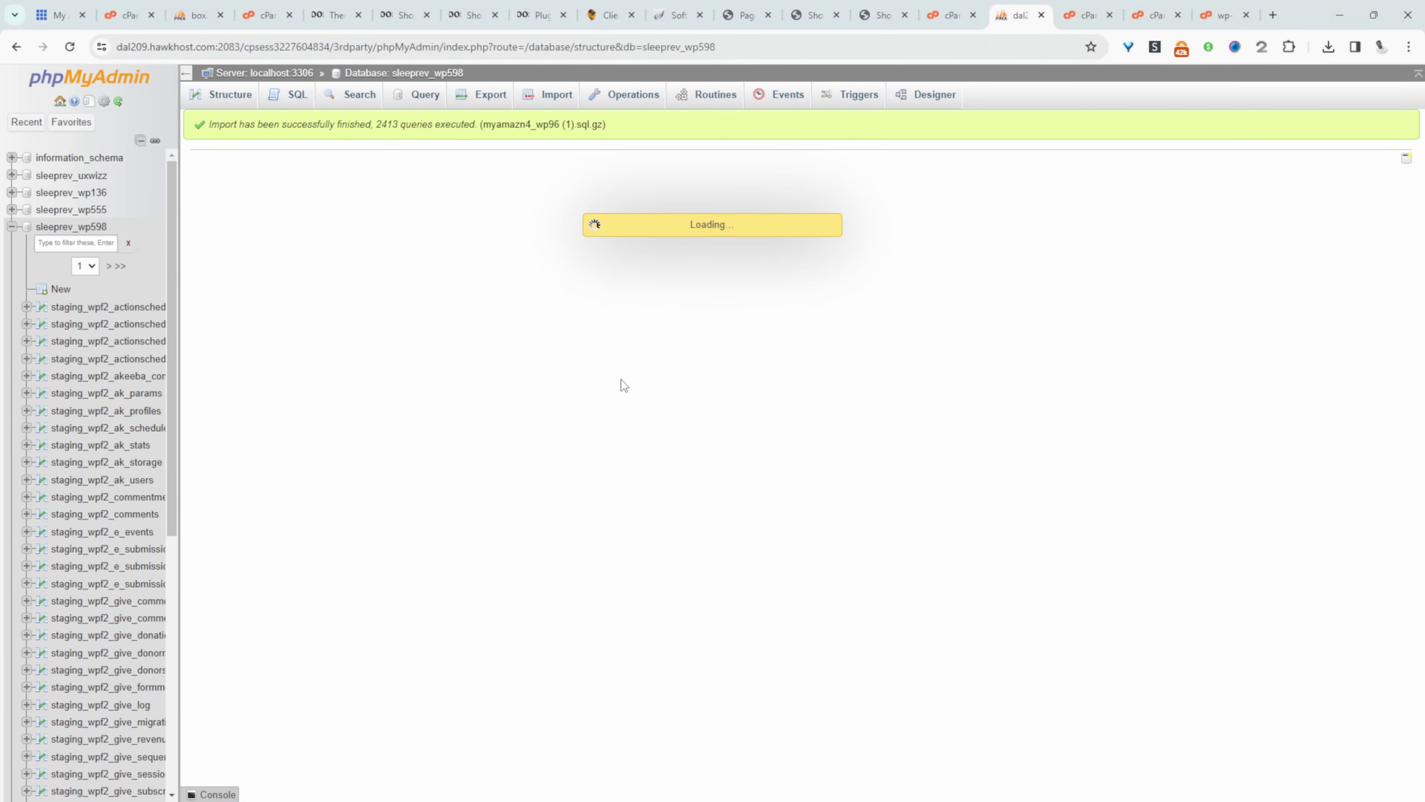
scroll(478, 450, "down", 10)
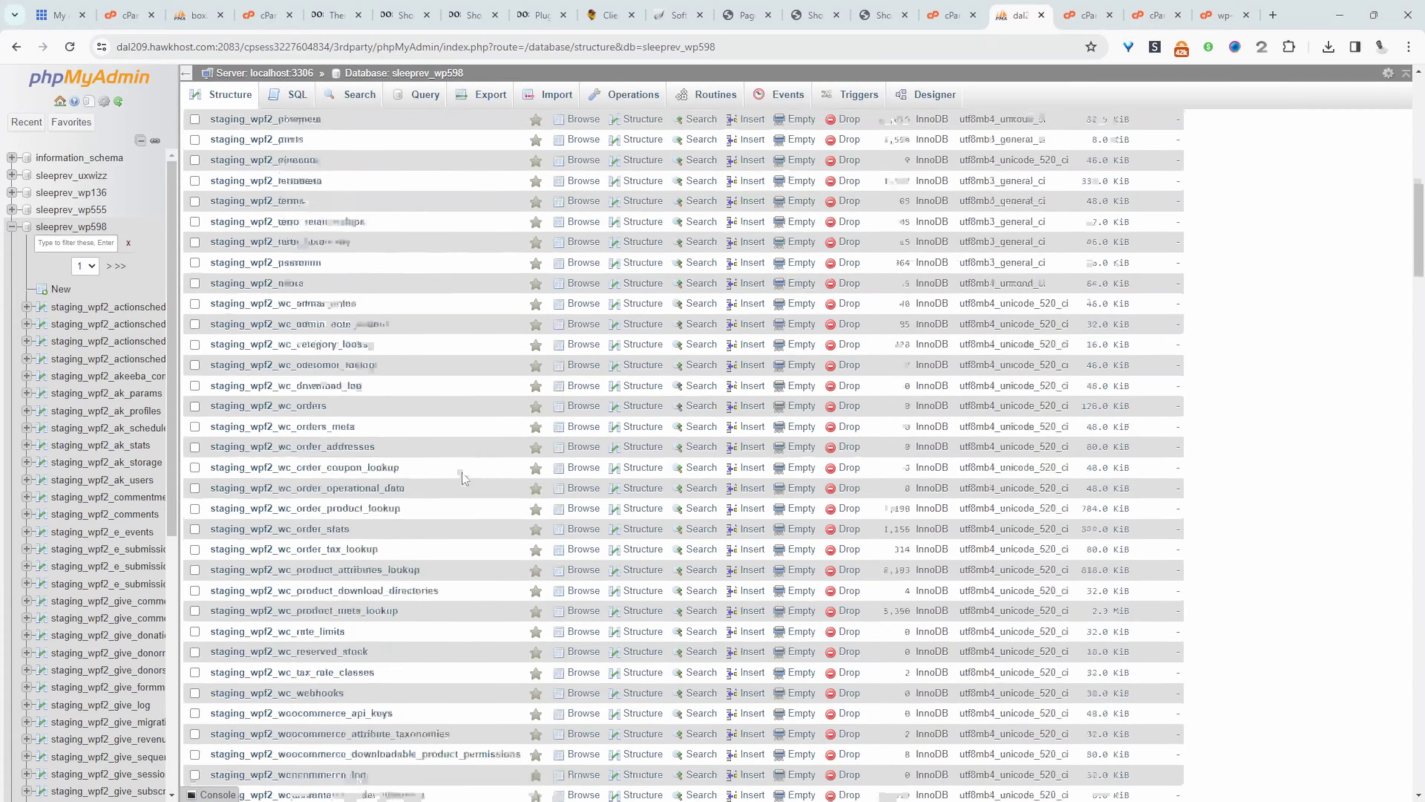
scroll(463, 478, "down", 15)
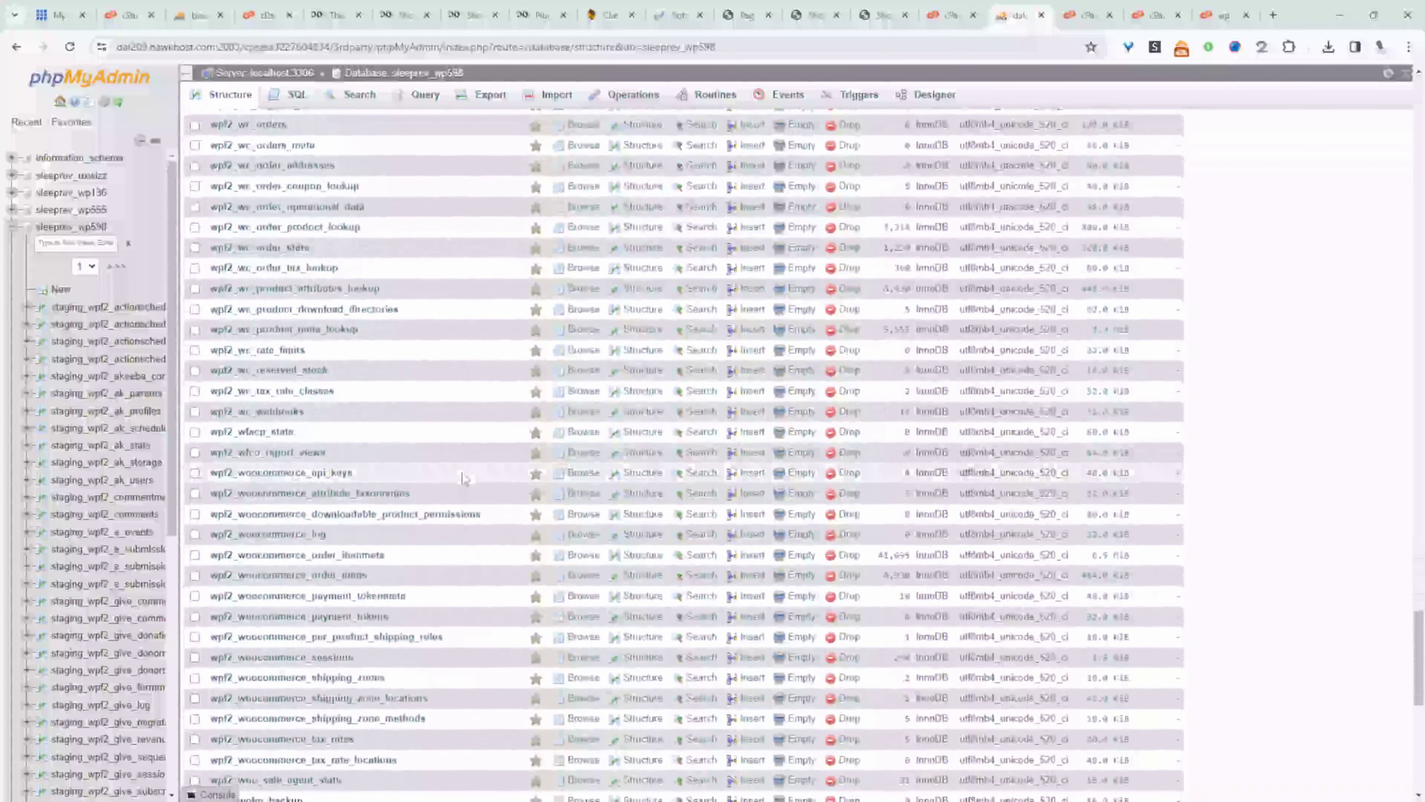
scroll(463, 478, "down", 6)
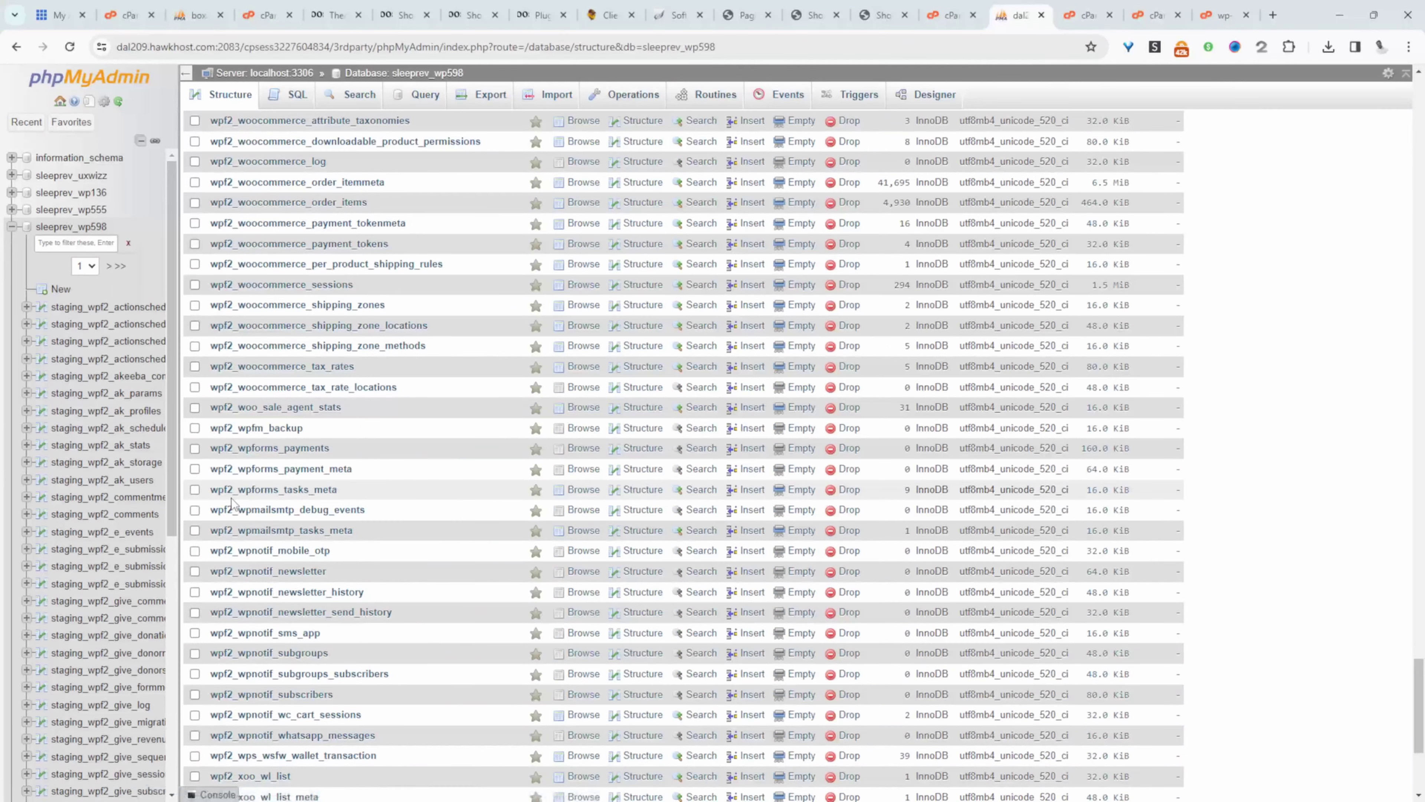
scroll(231, 500, "down", 5)
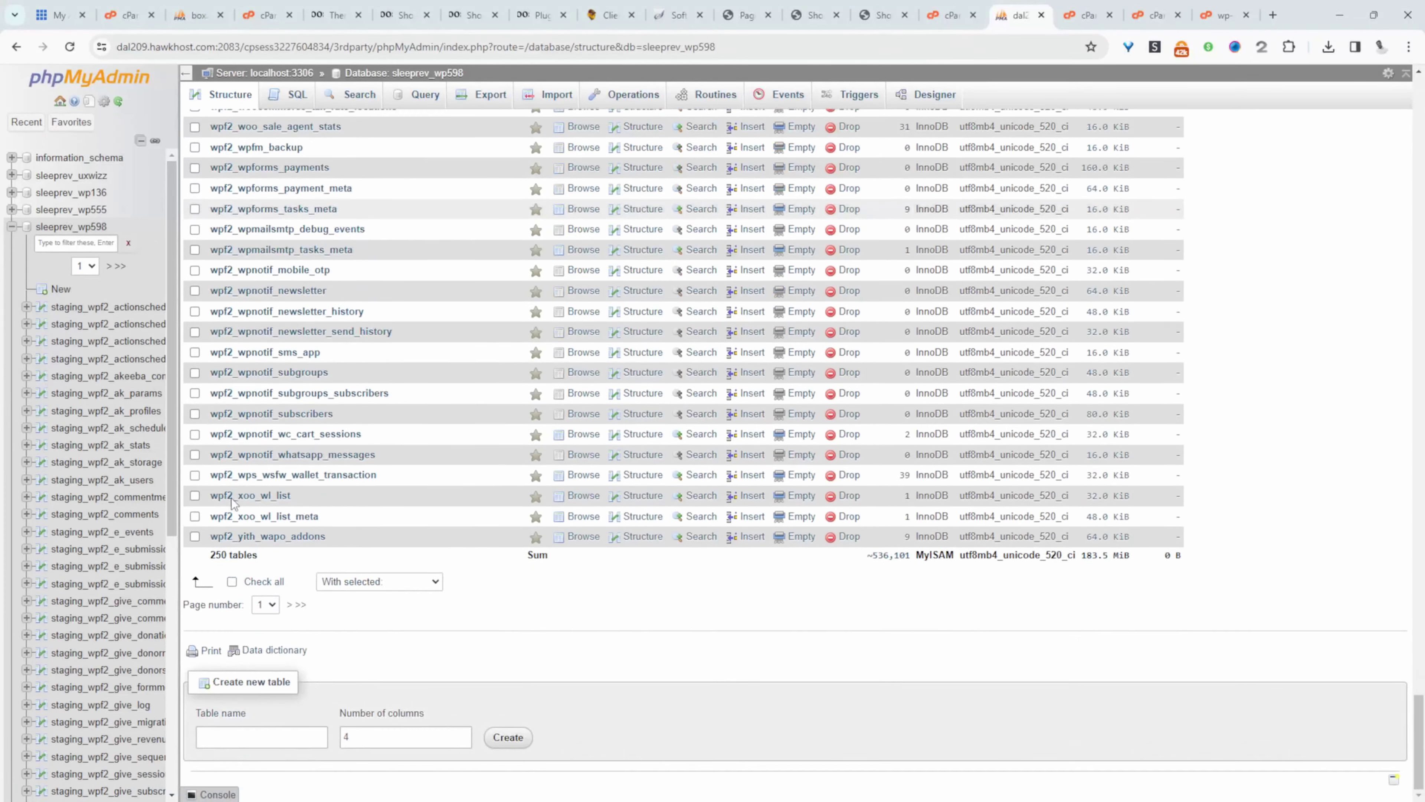
scroll(298, 549, "up", 2)
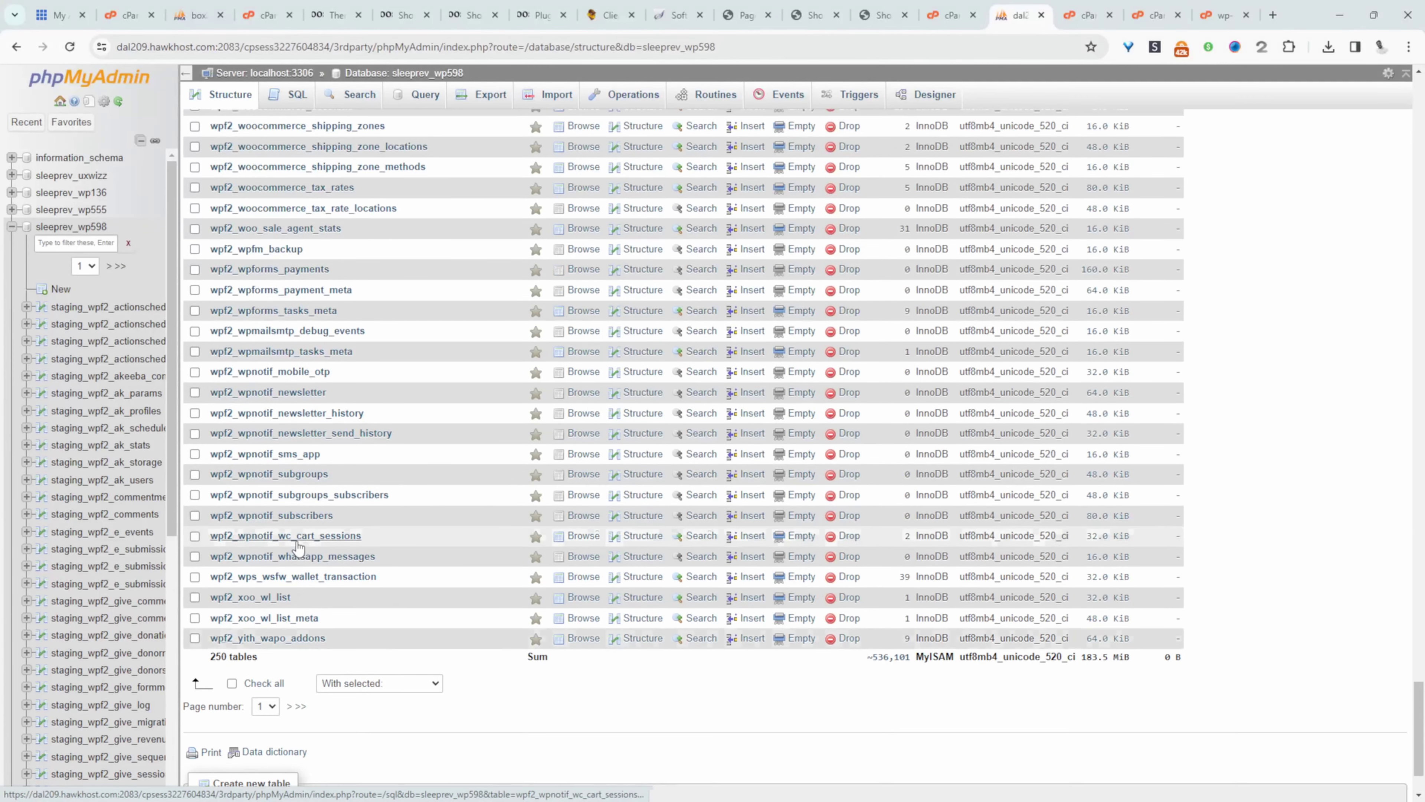
key("ctrl+f")
type("option")
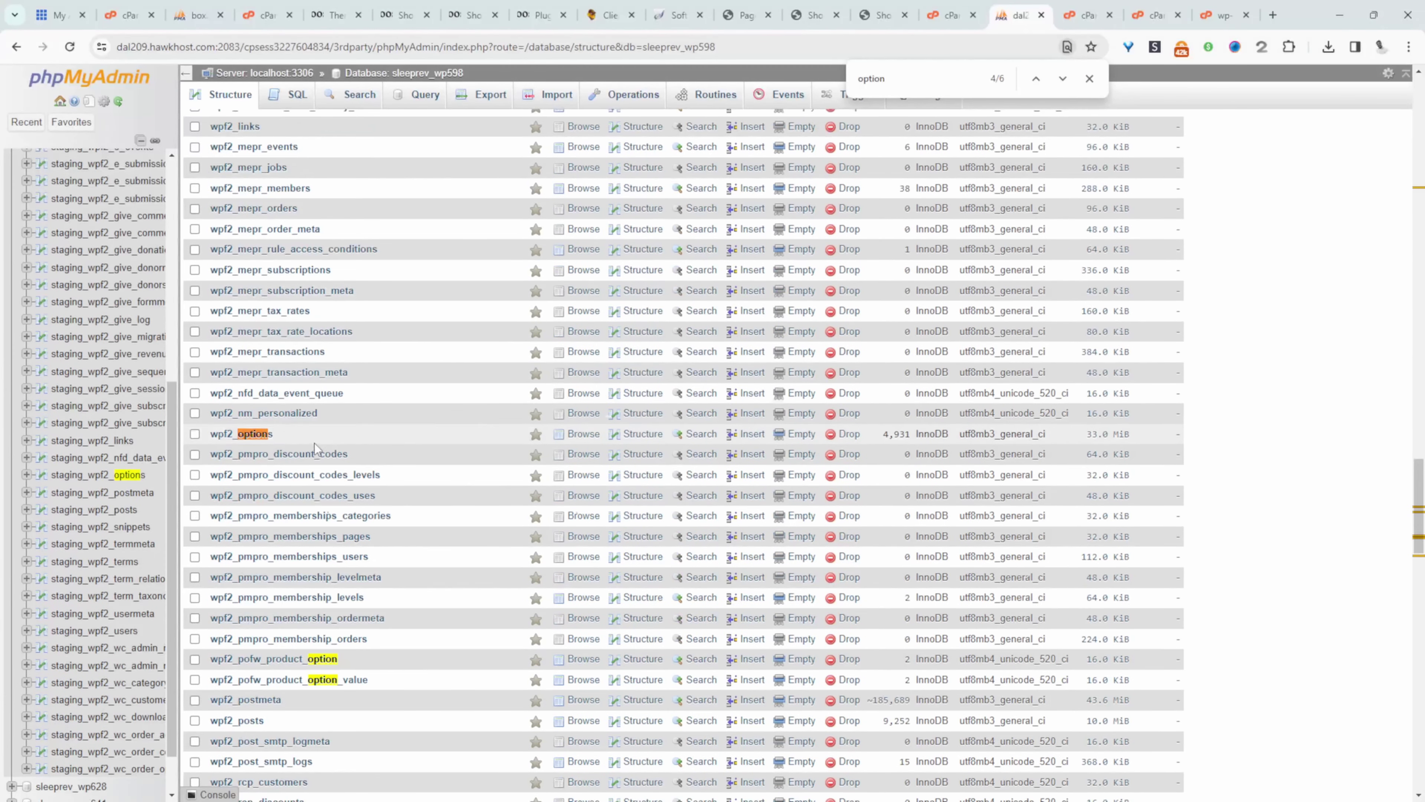
left_click(247, 434)
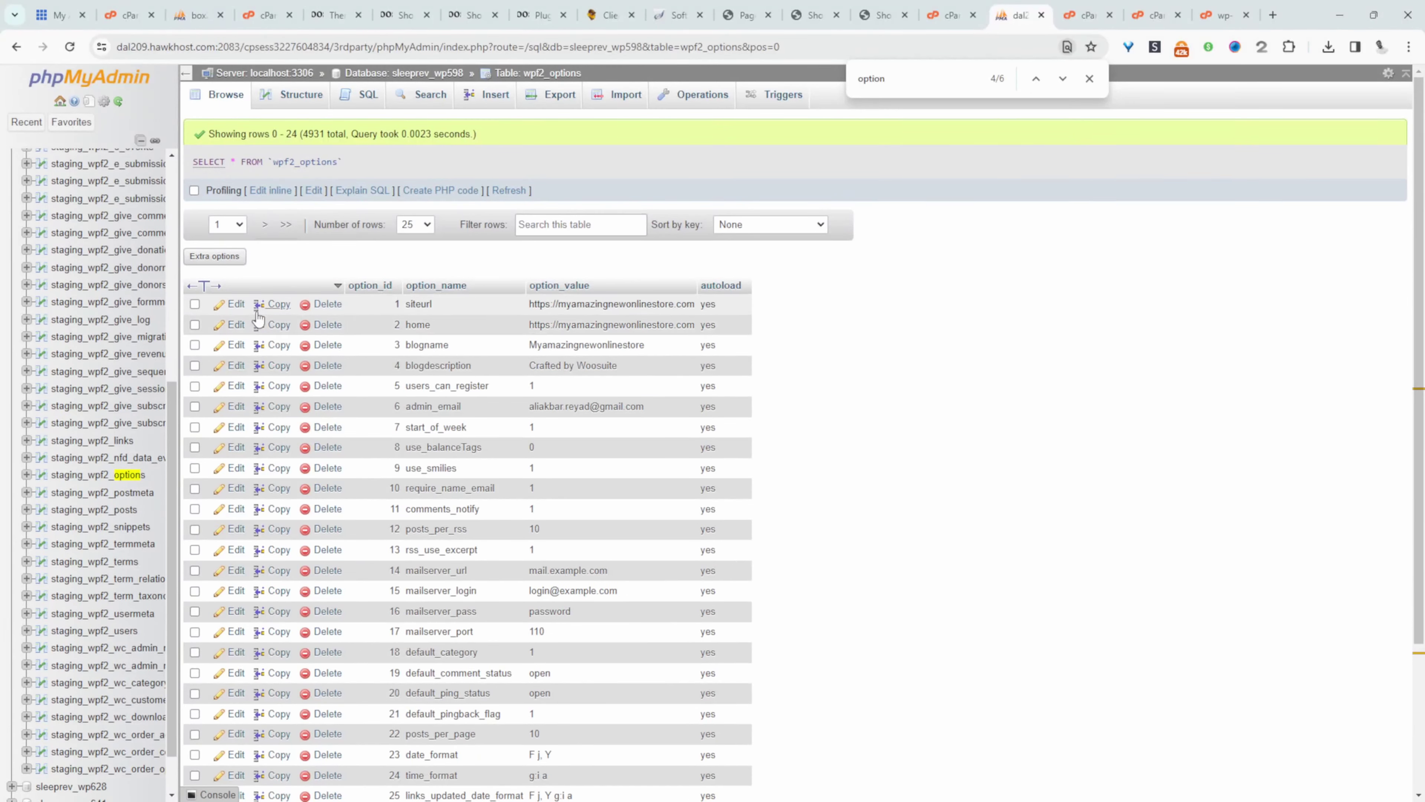
left_click(232, 306)
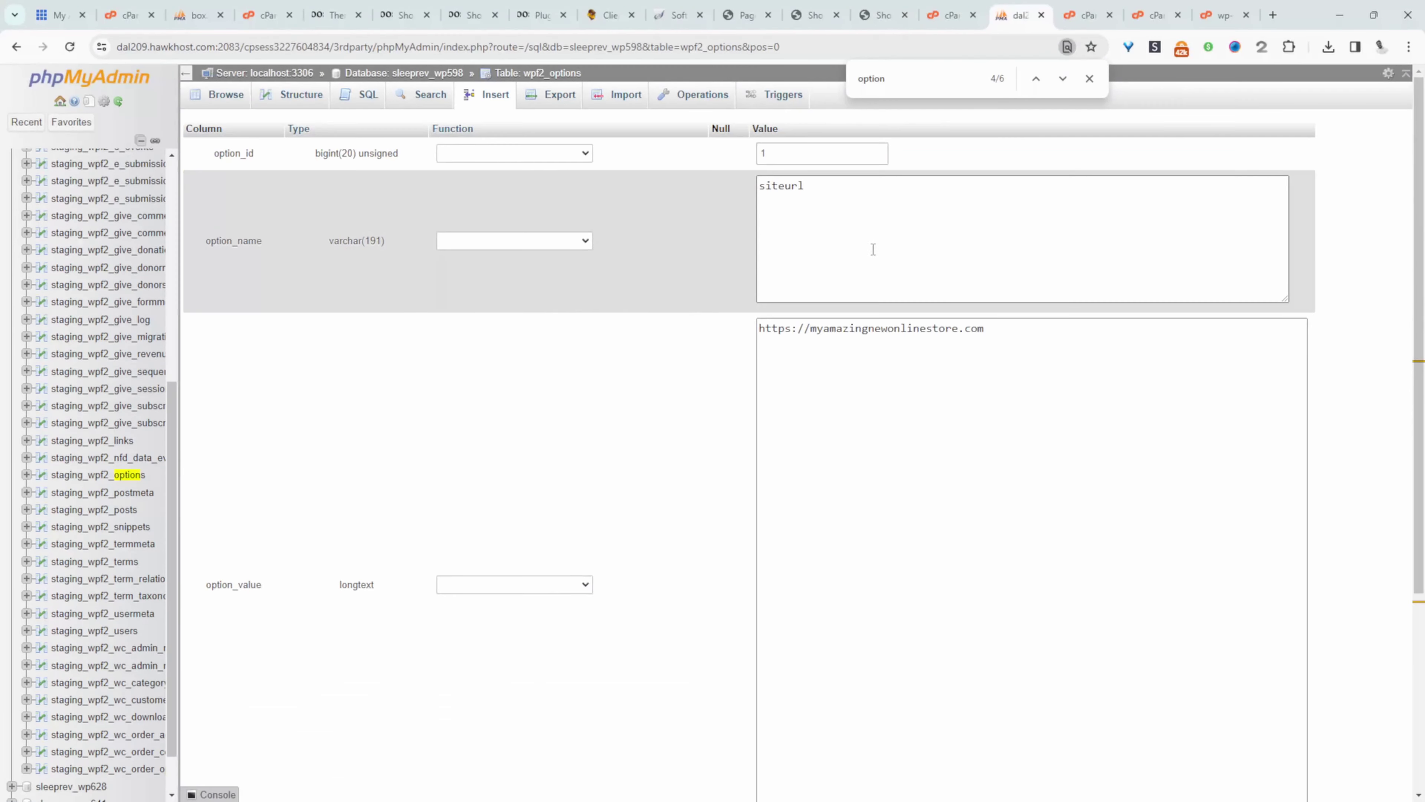
left_click_drag(1017, 324, 772, 343)
type("https://godemoshop.com/")
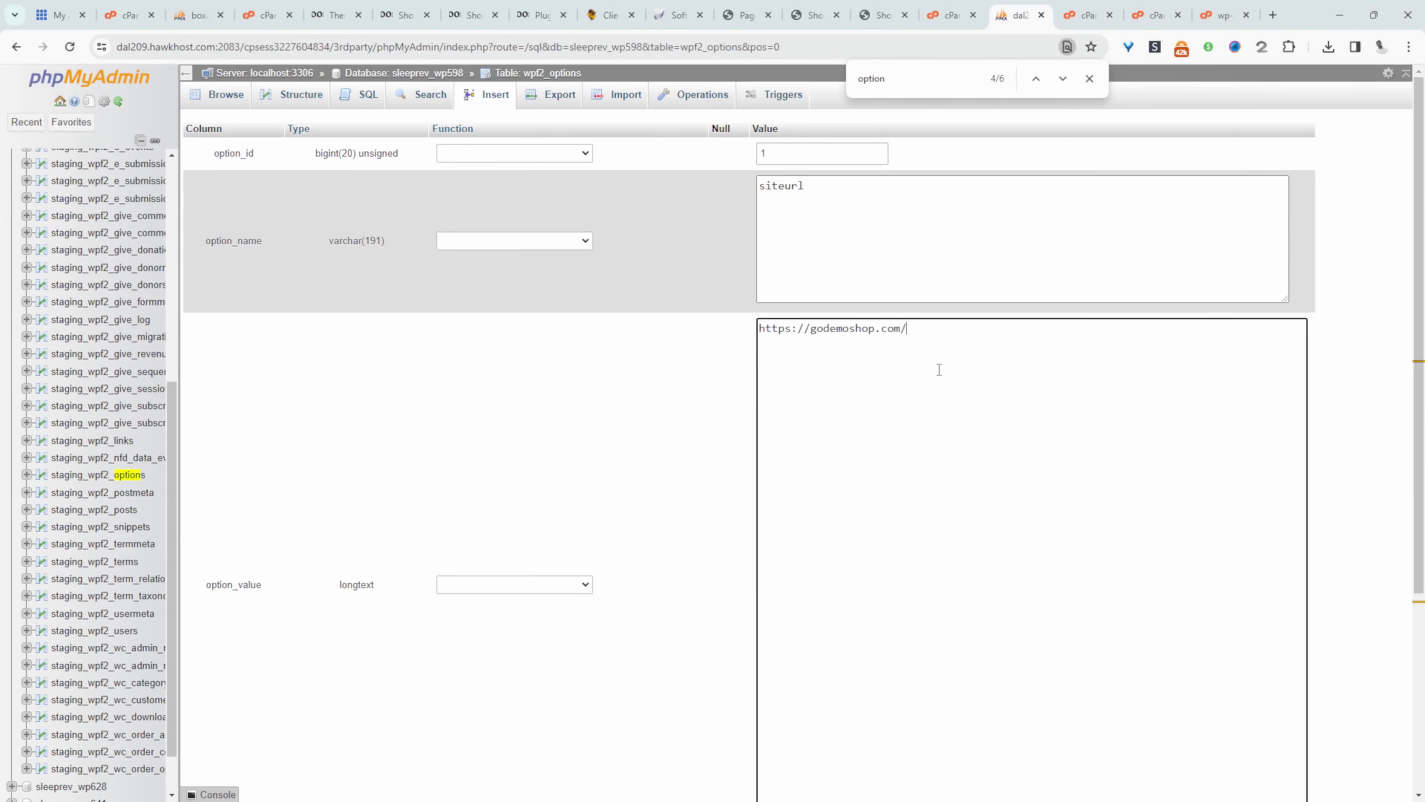
scroll(392, 728, "down", 5)
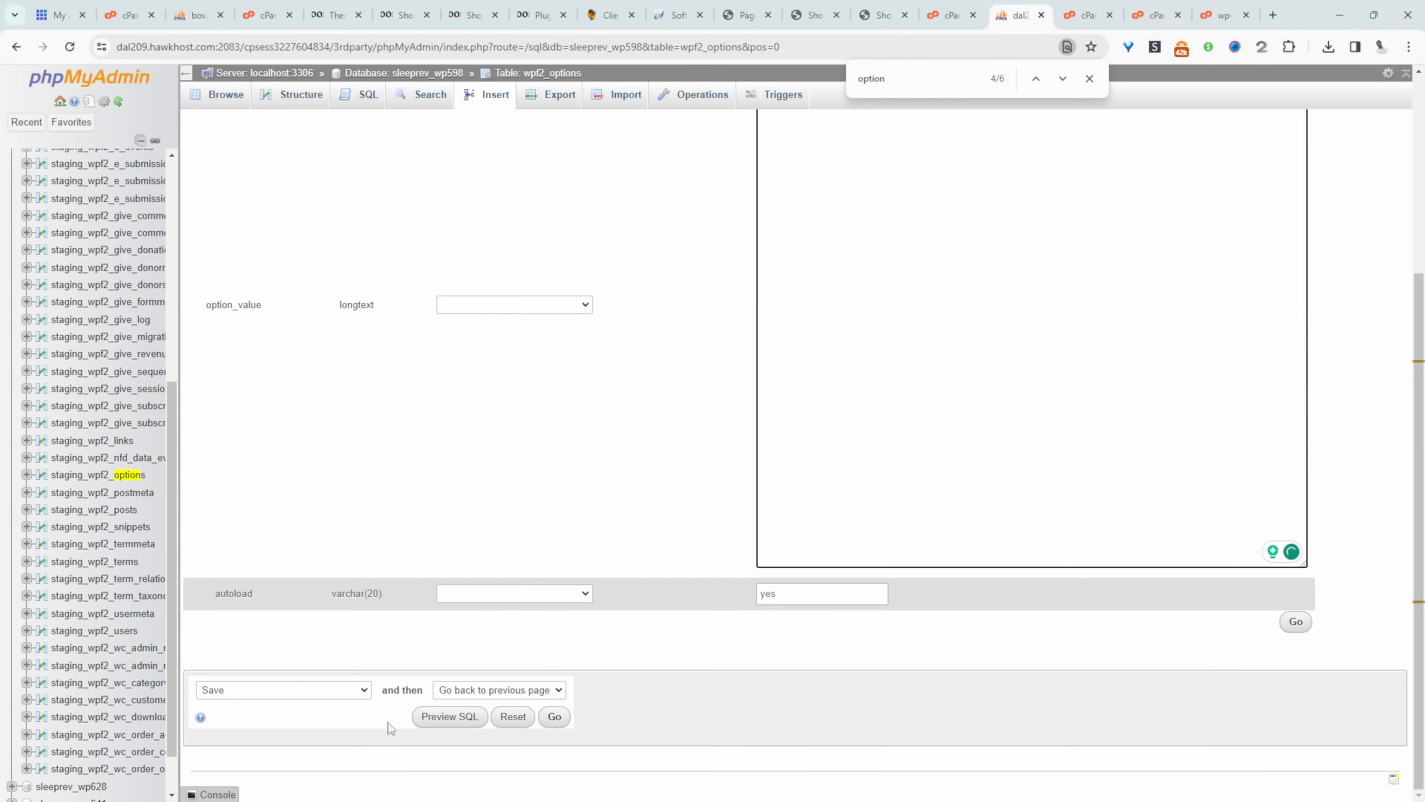
left_click(556, 719)
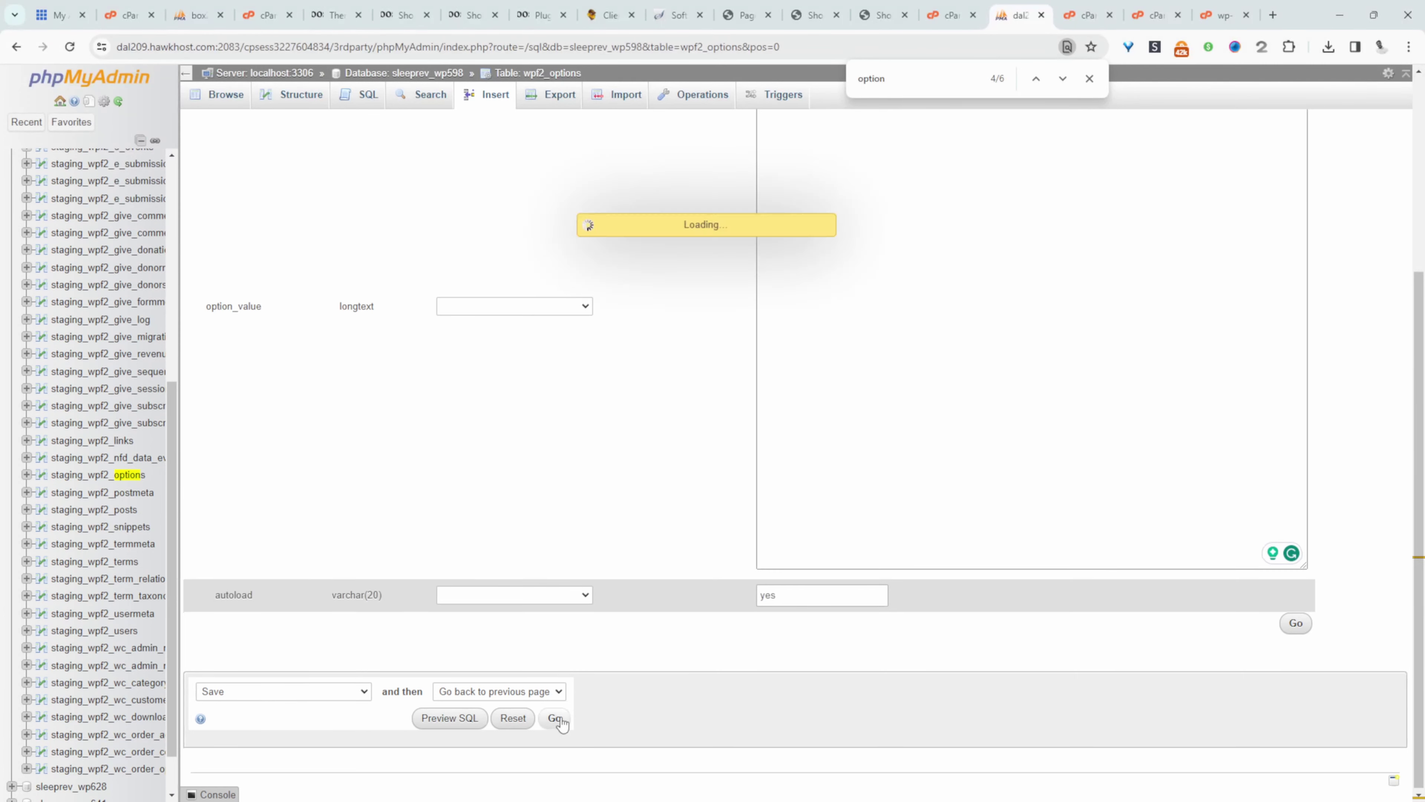
left_click(234, 413)
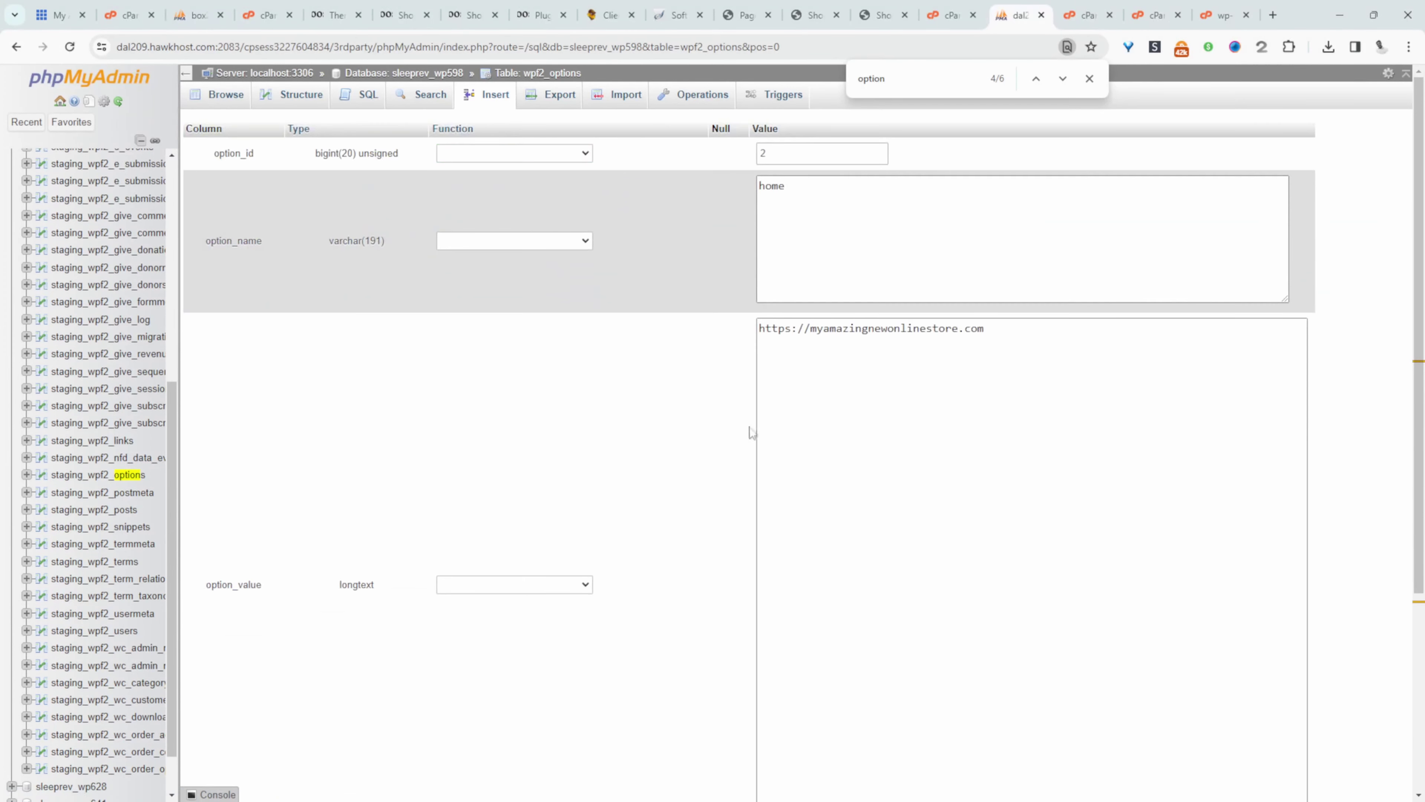
left_click(980, 355)
key("ctrl+a")
type("https://gsdemoshop.com/")
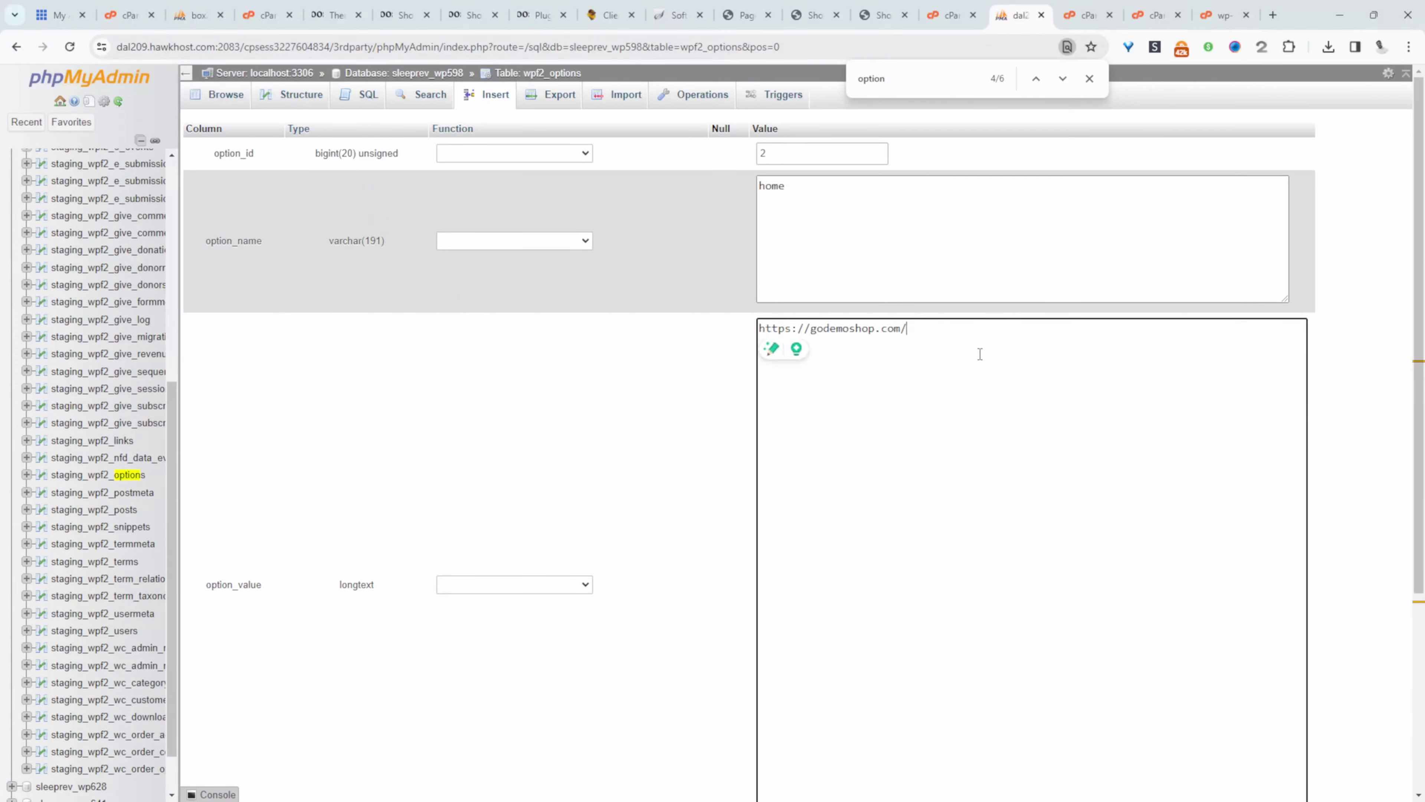
key("BackSpace")
scroll(669, 425, "down", 5)
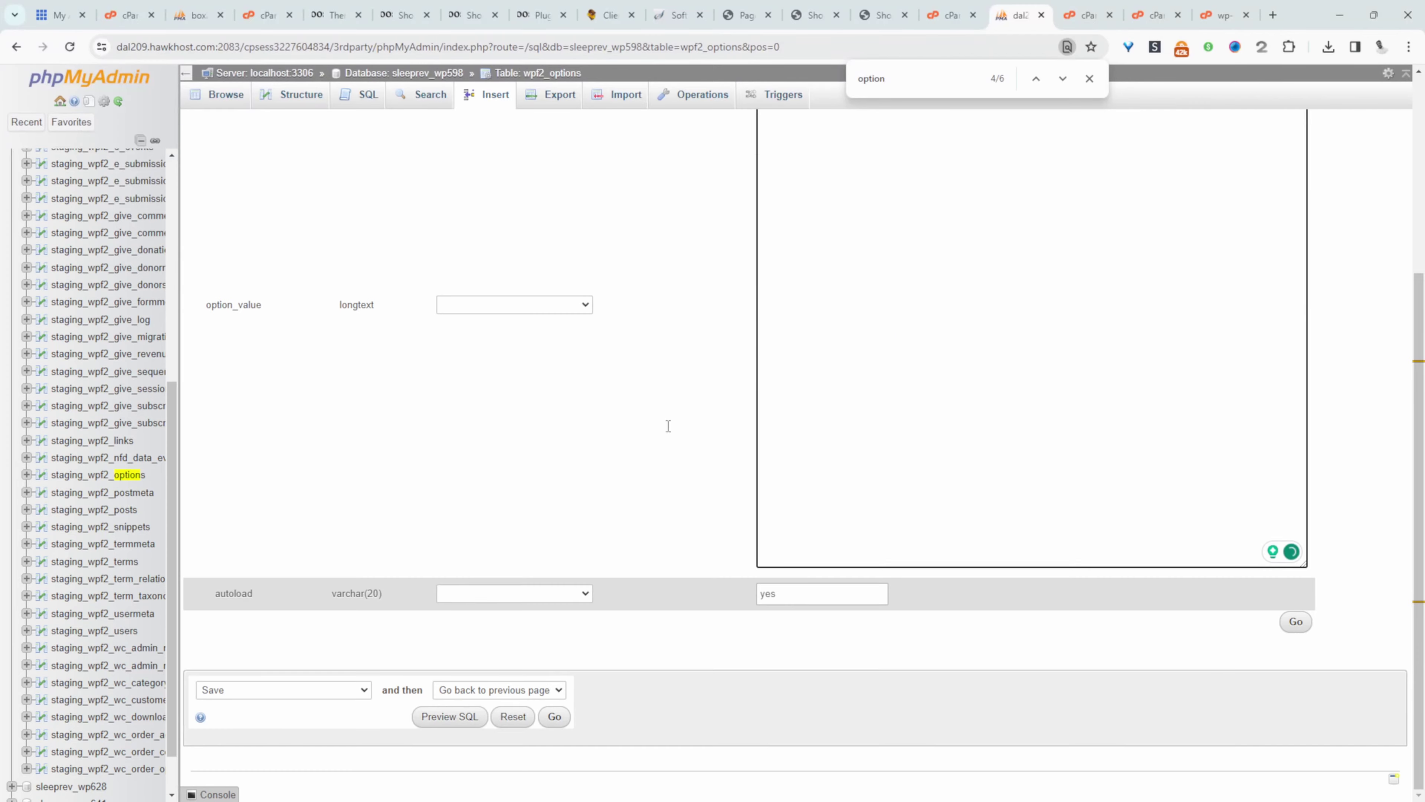
left_click(555, 718)
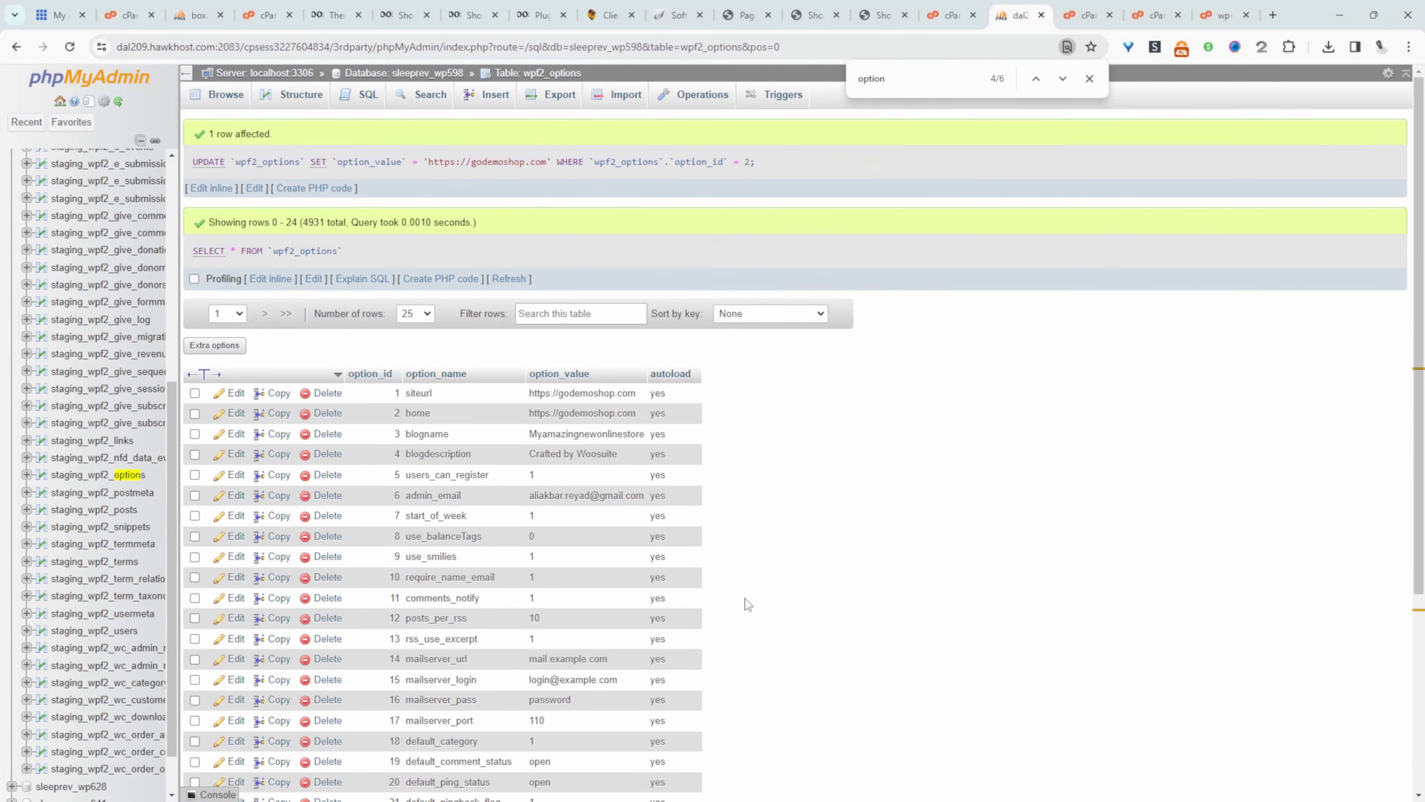
Step: Open the sleeprev_wp598 table list and check the prefix of the imported tables
scroll(125, 337, "up", 5)
left_click(72, 227)
scroll(381, 508, "down", 20)
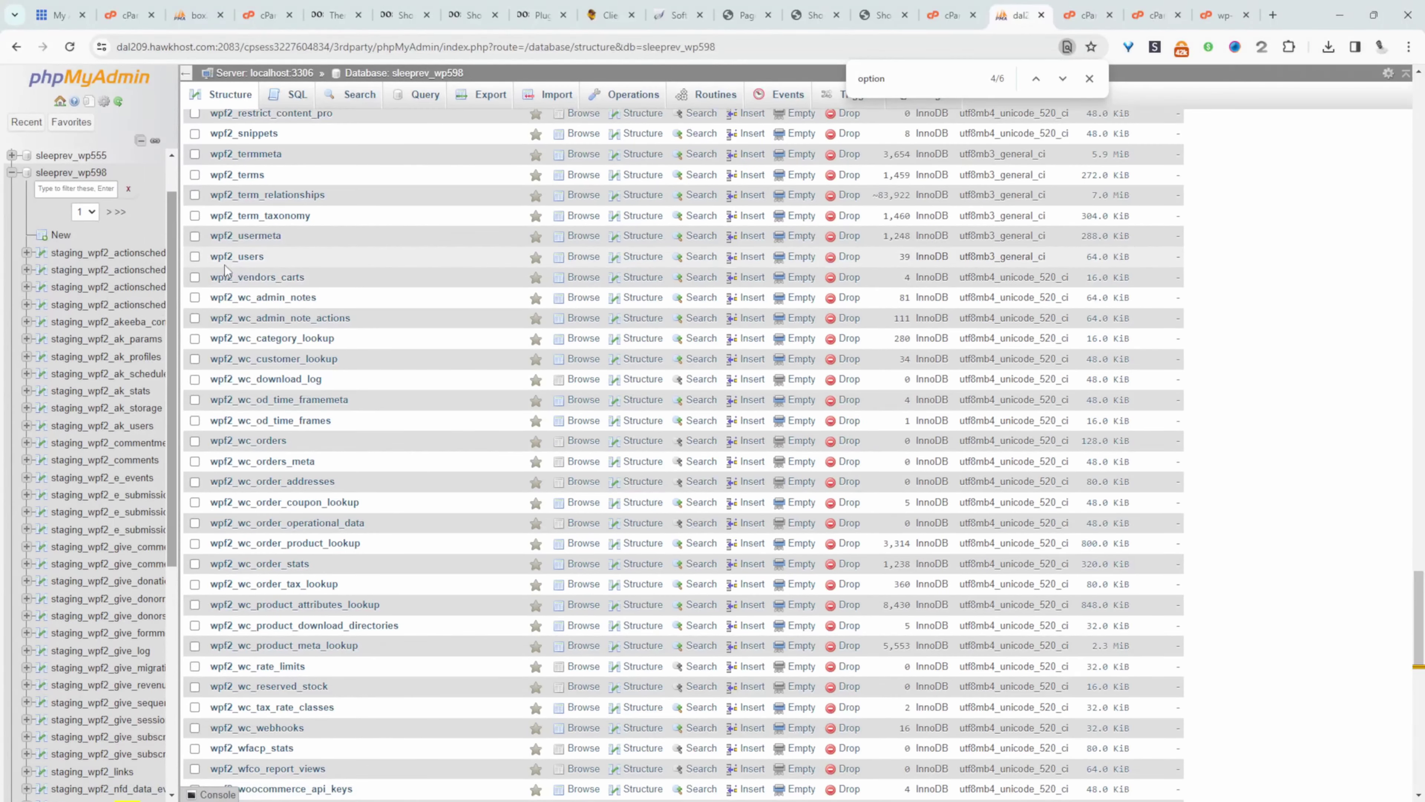
Step: Set $table_prefix to 'wpf2_' in godemoshop.com's wp-config.php and save the file
left_click(1221, 15)
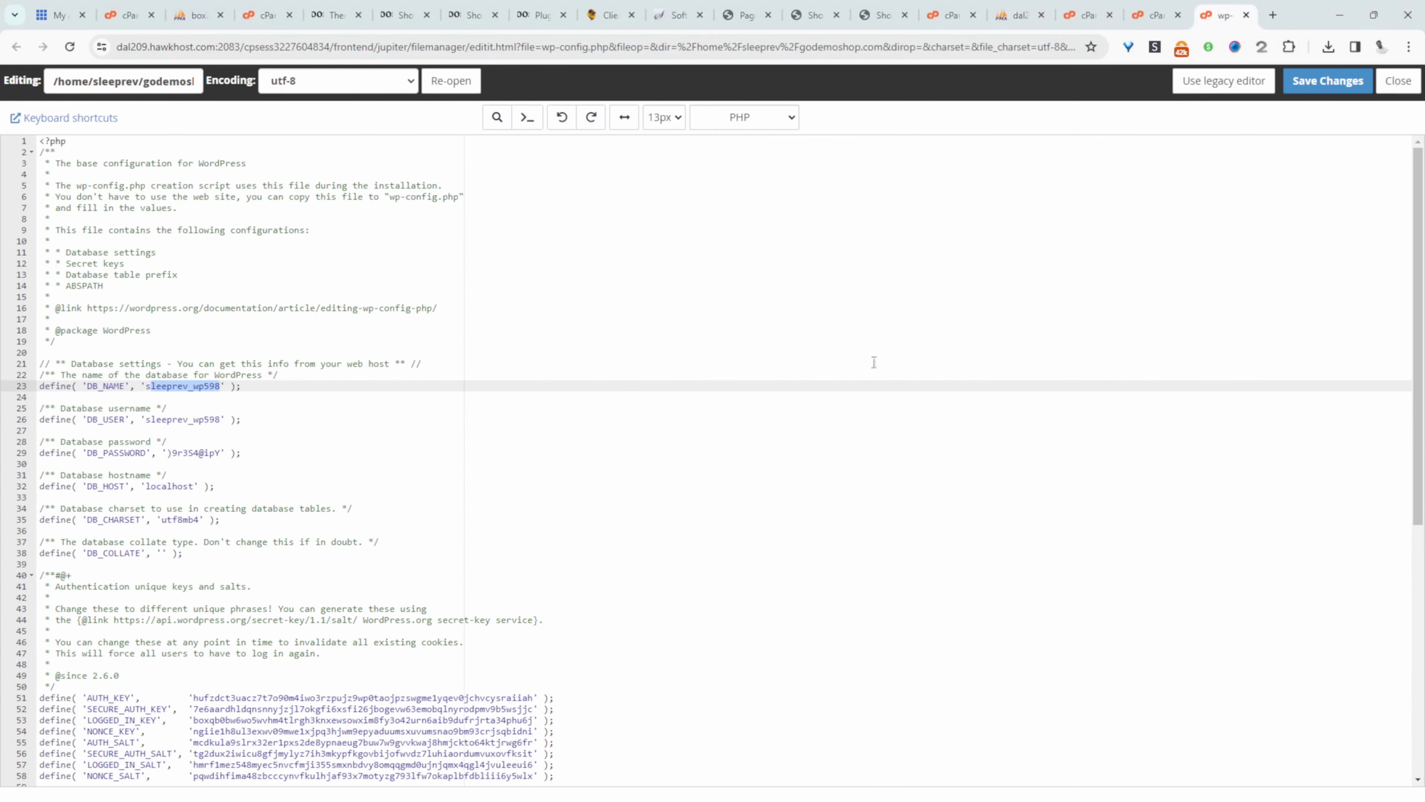
triple_click(144, 79)
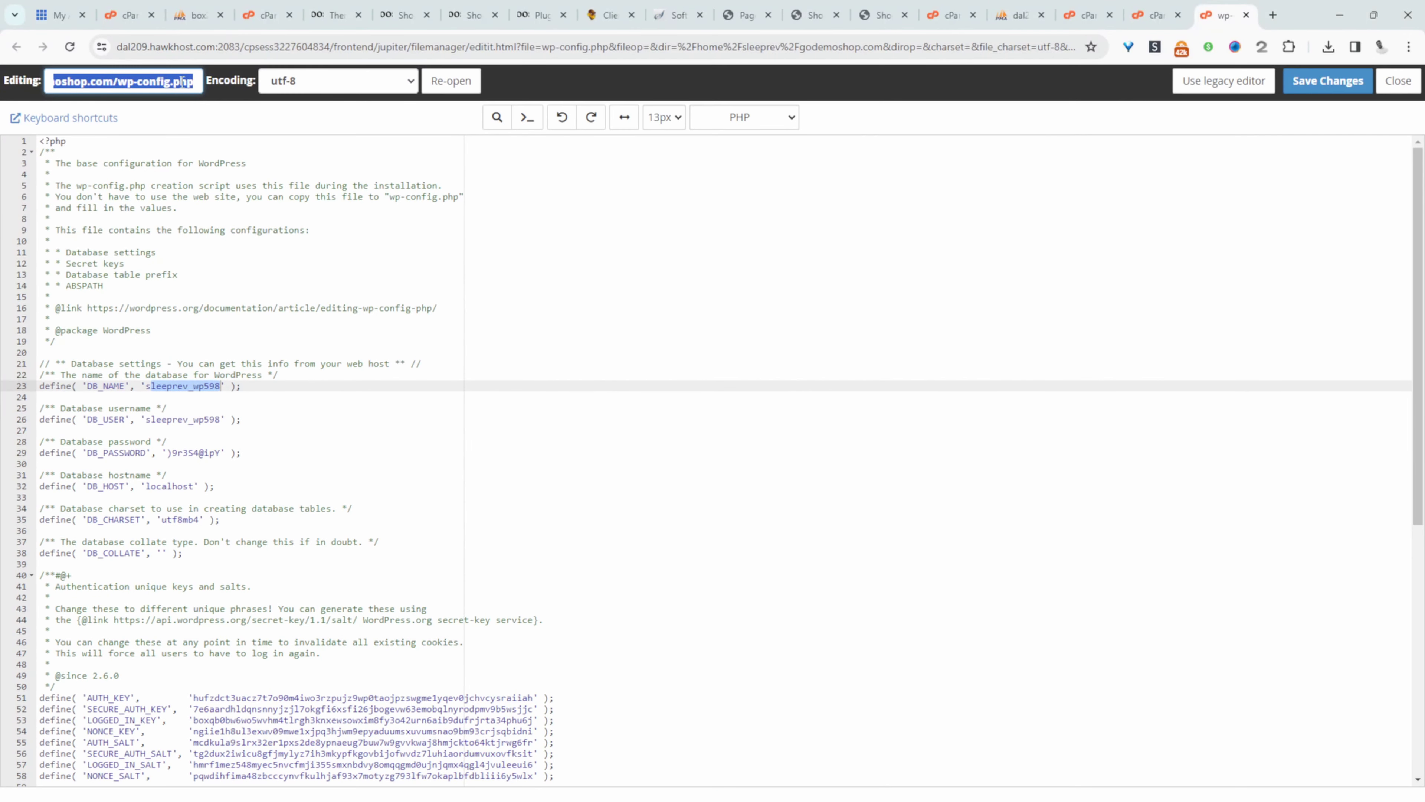
left_click(401, 420)
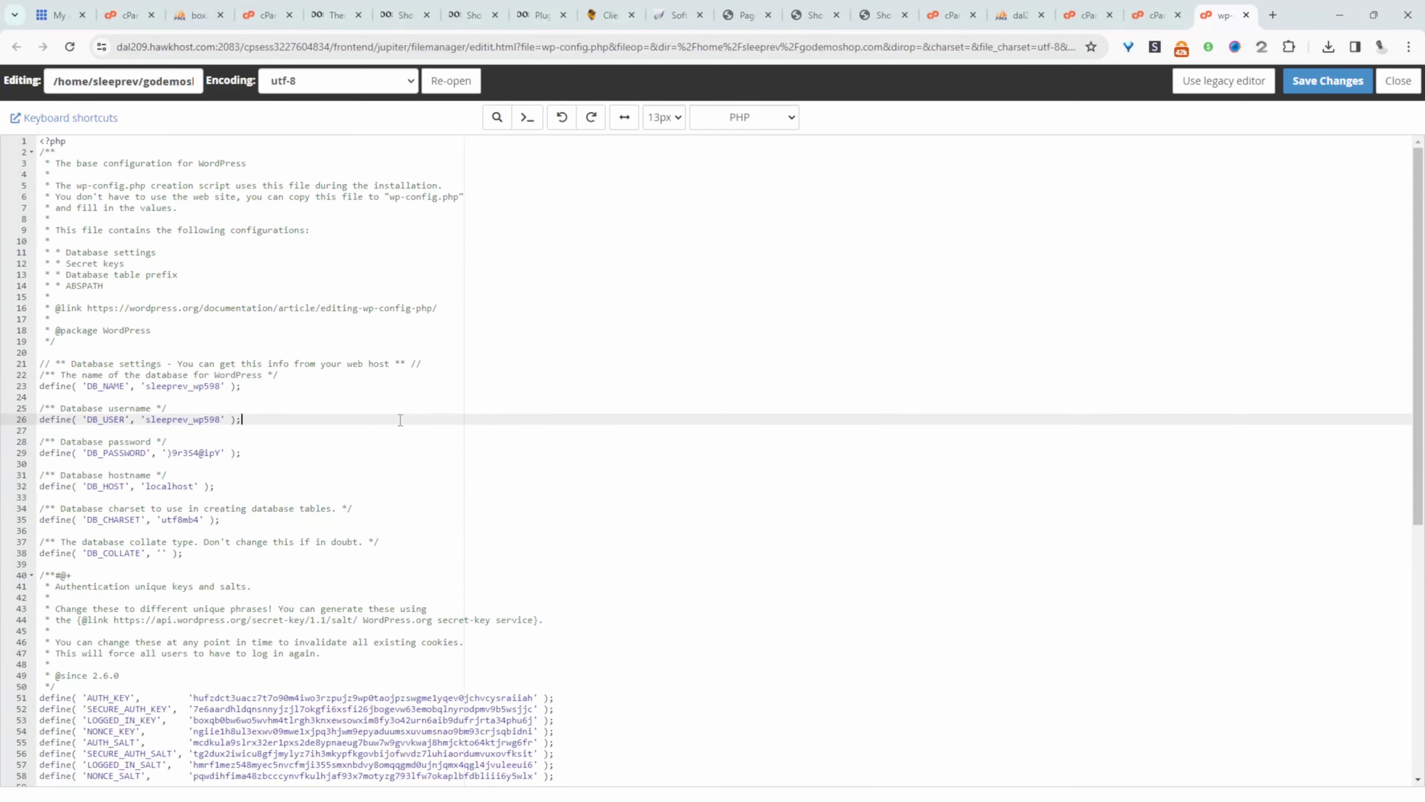
scroll(400, 420, "down", 5)
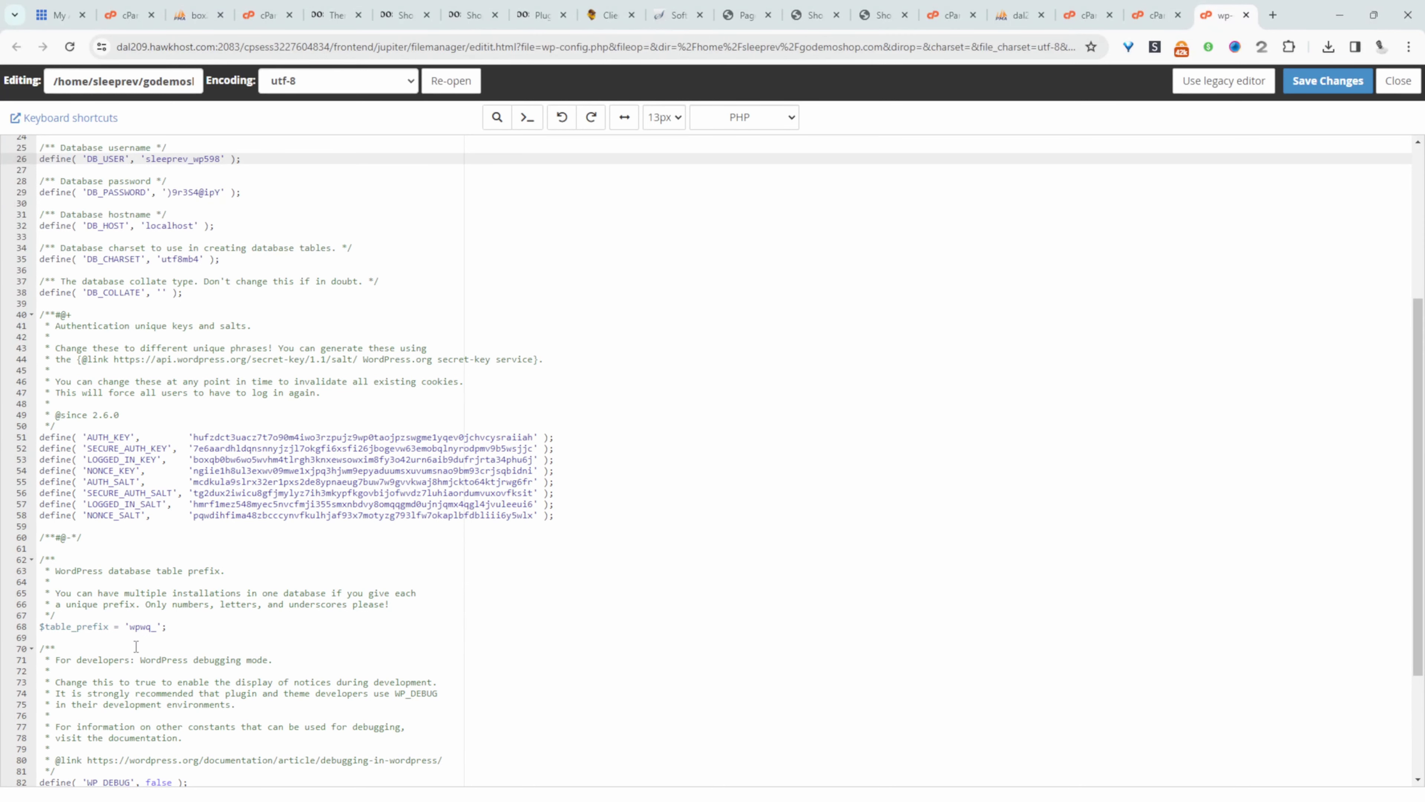
left_click_drag(140, 627, 150, 626)
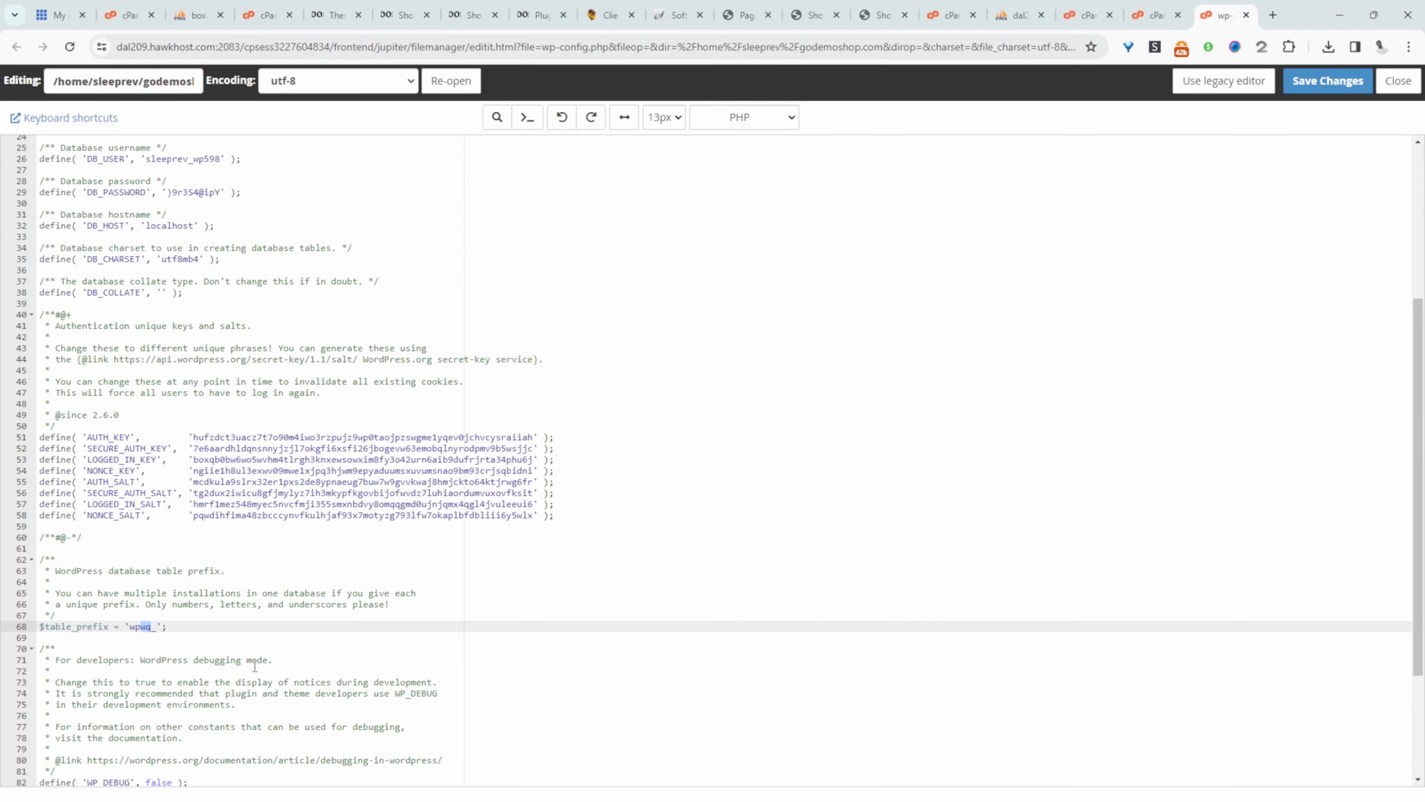
type("f2")
scroll(254, 666, "up", 1)
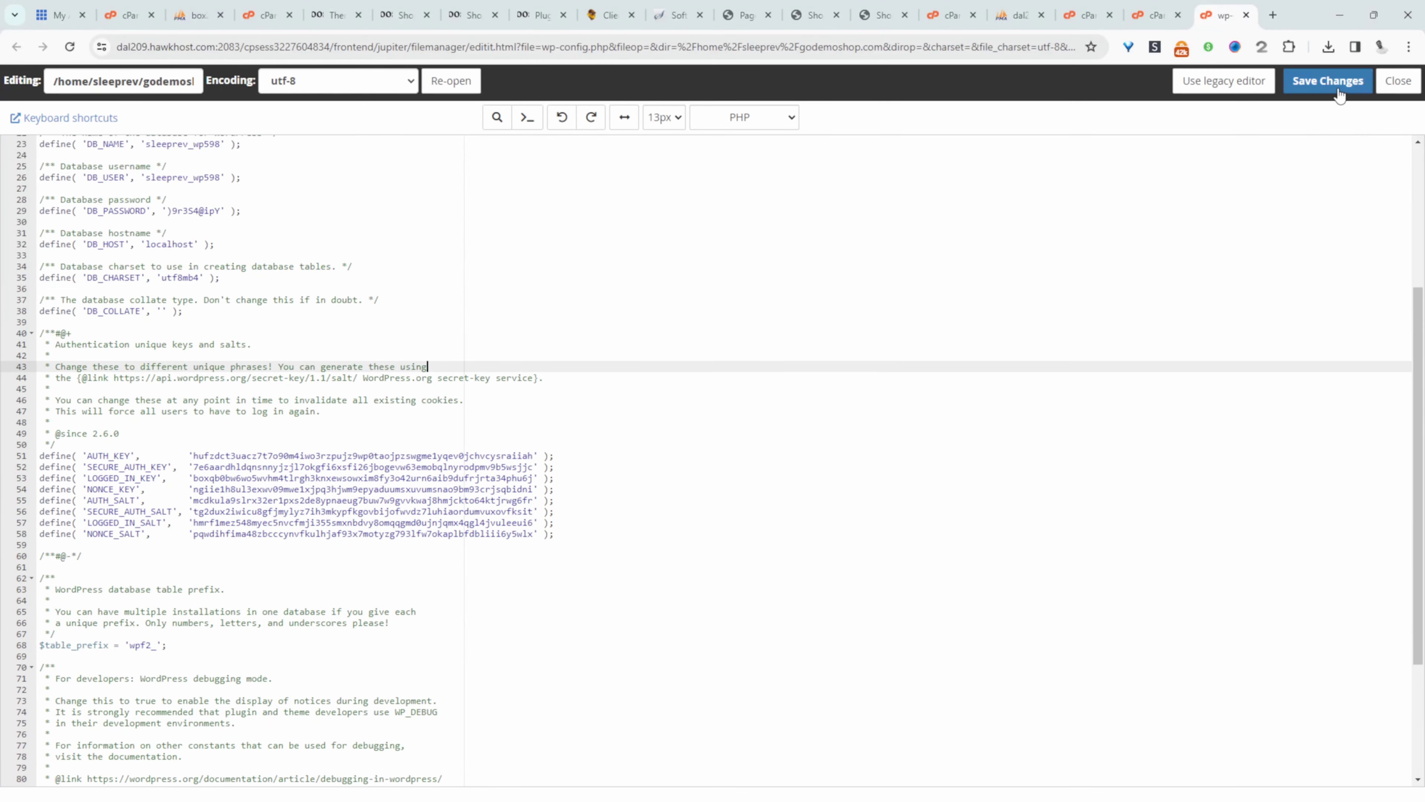
left_click(1327, 80)
Step: Compare the migrated shop page on godemoshop.com with the original shop page on myamazingnewonlinestore.com
key("alt+Tab")
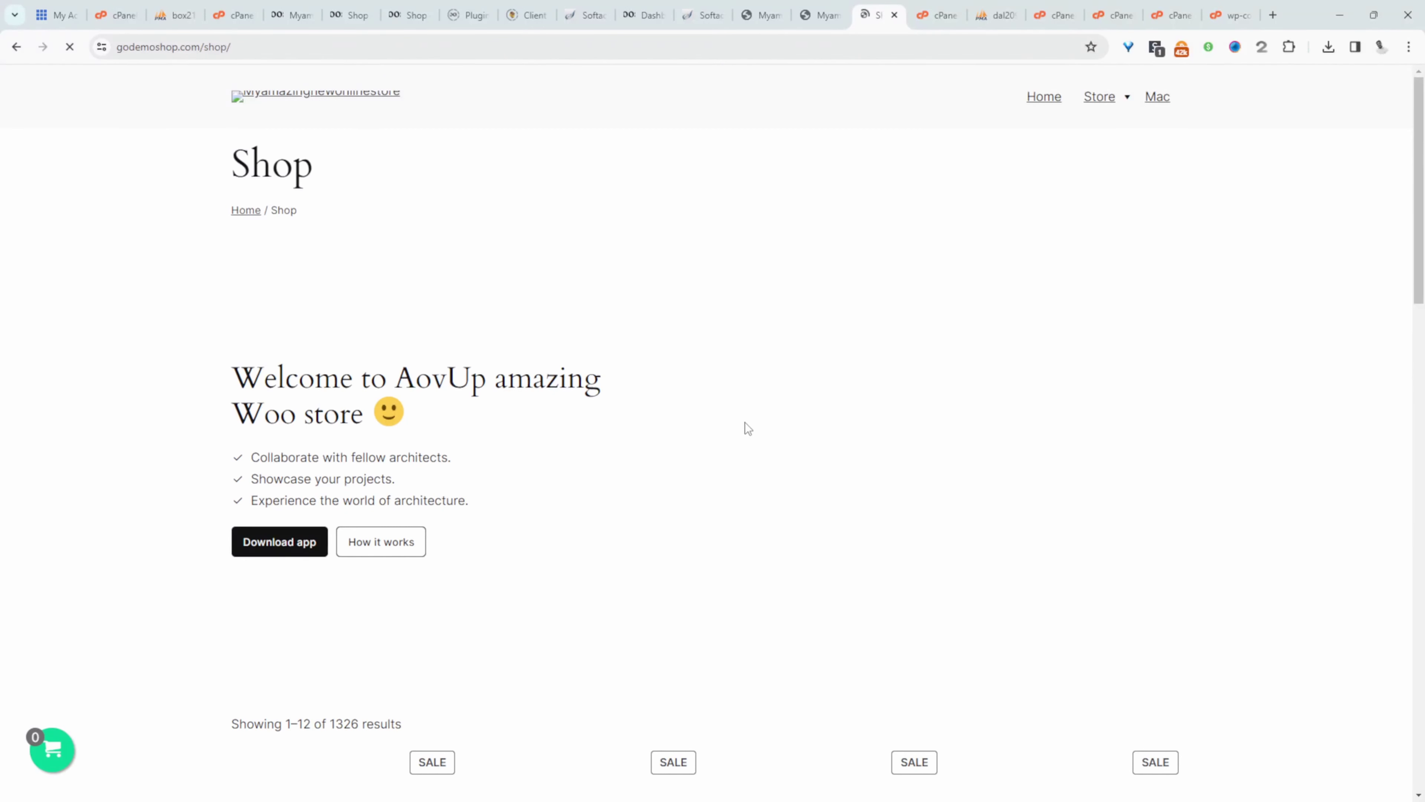
scroll(705, 487, "down", 10)
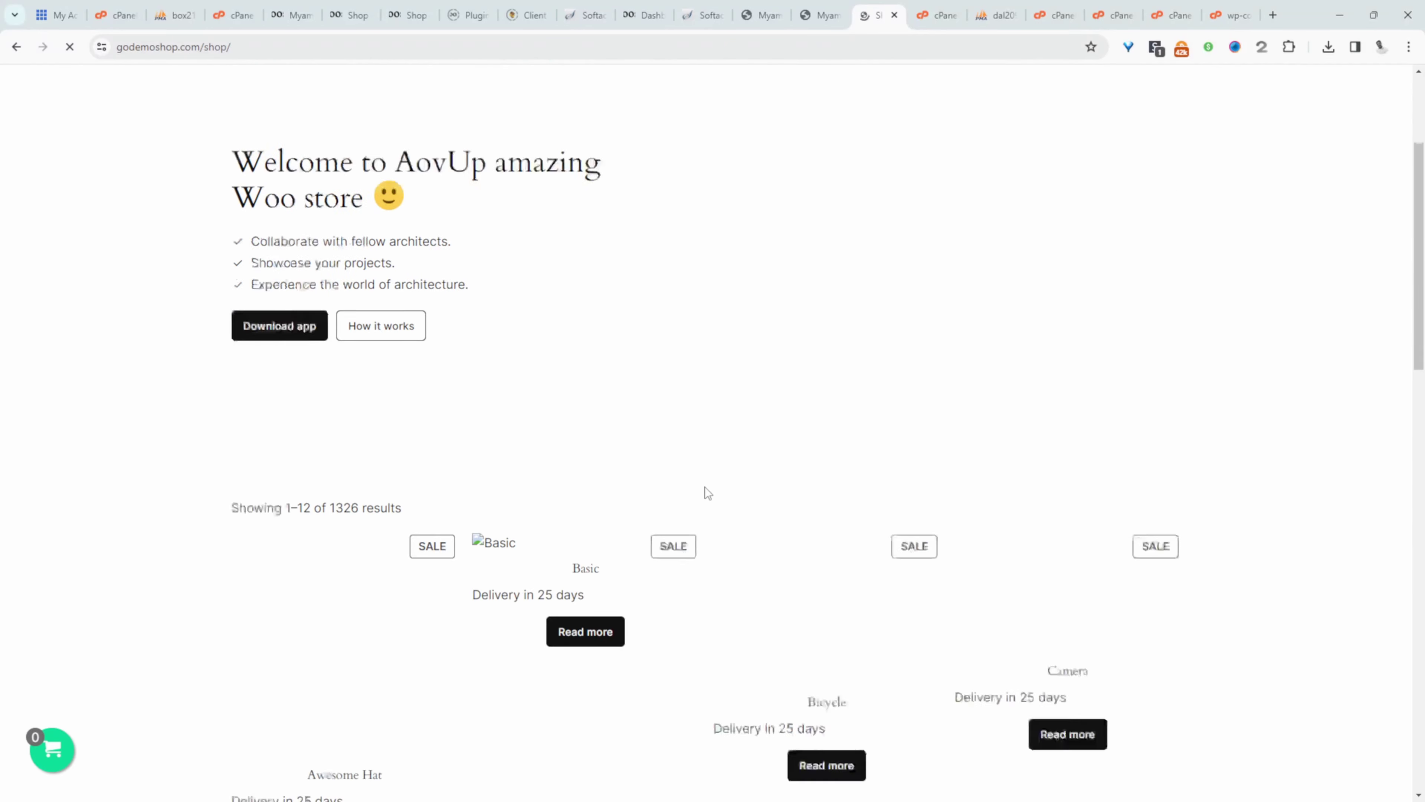
left_click(290, 15)
left_click(348, 15)
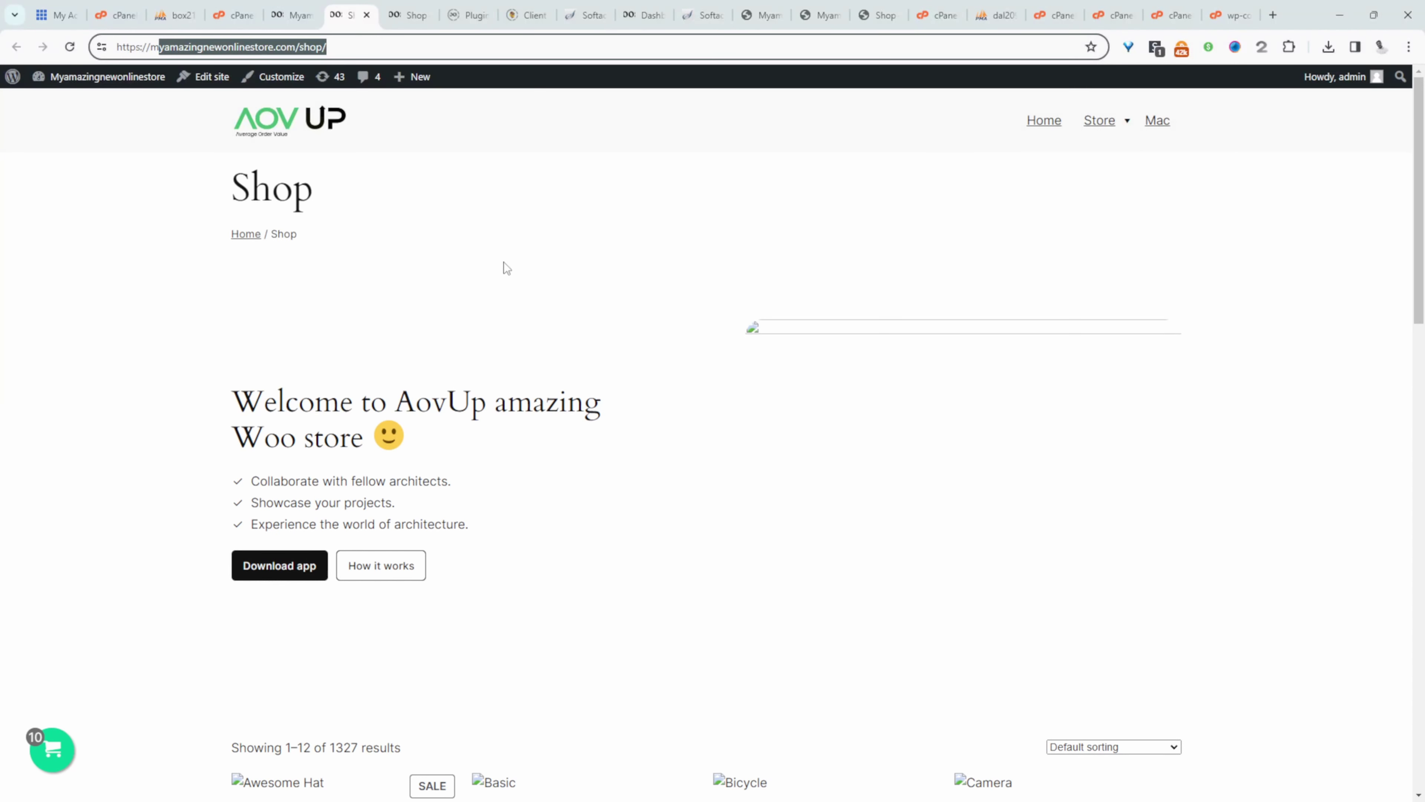
left_click(417, 449)
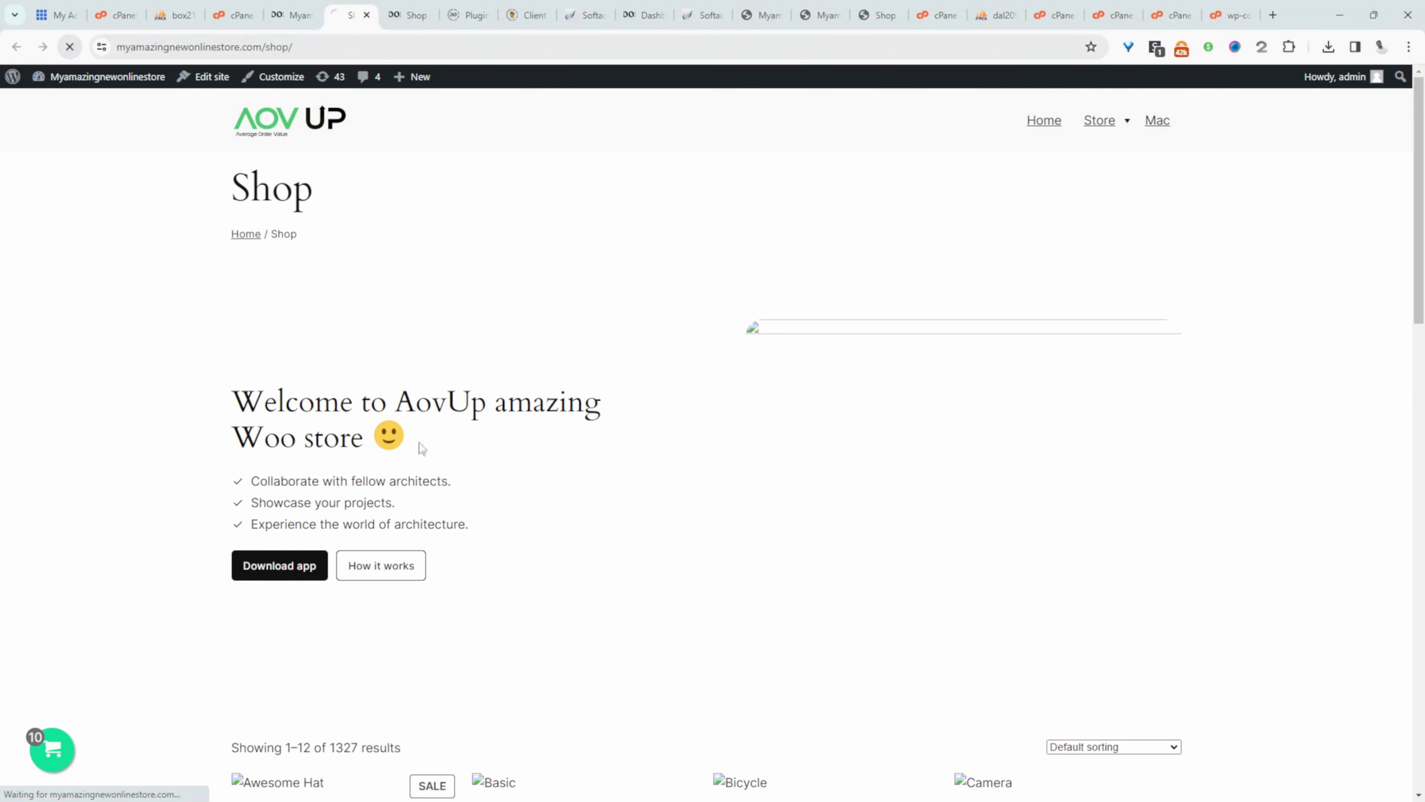
scroll(507, 529, "down", 15)
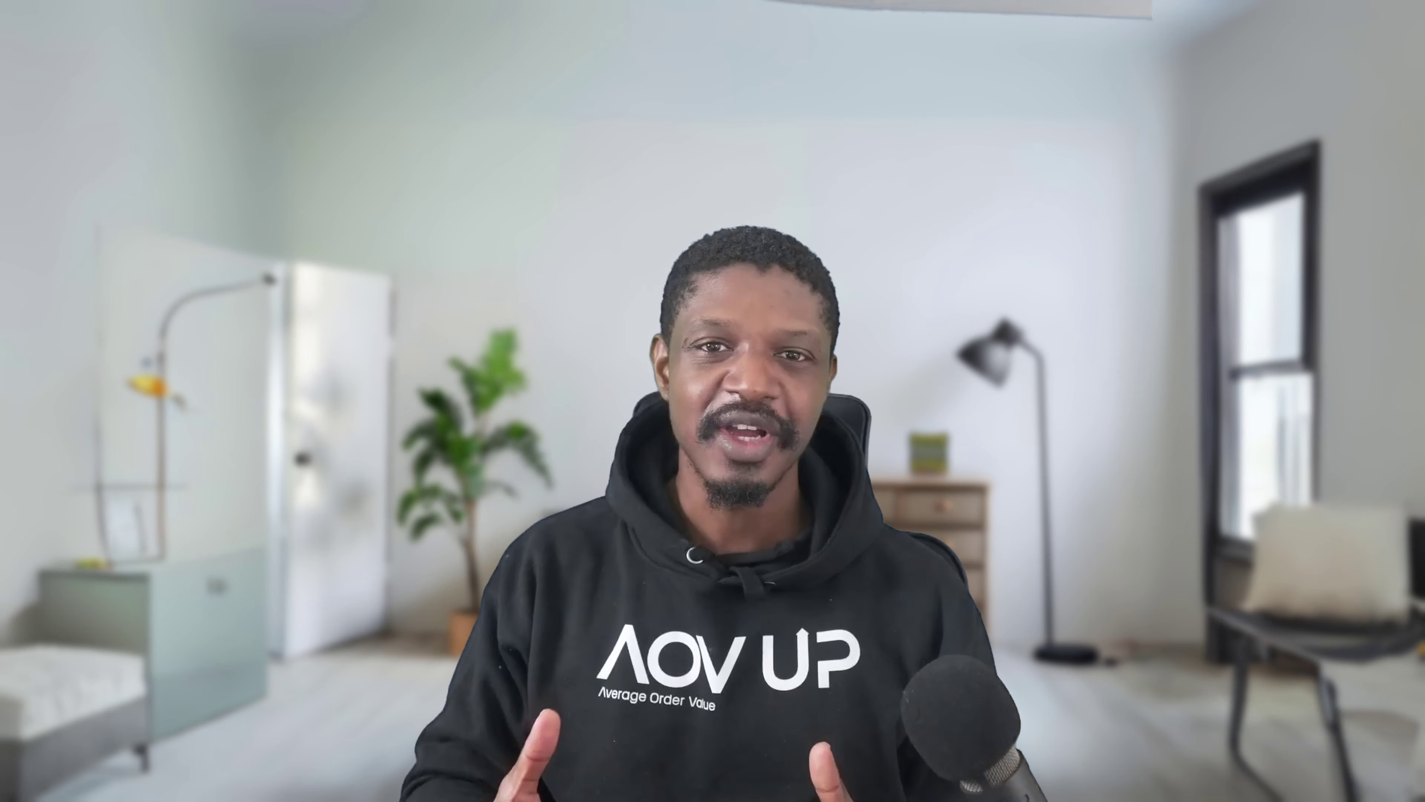